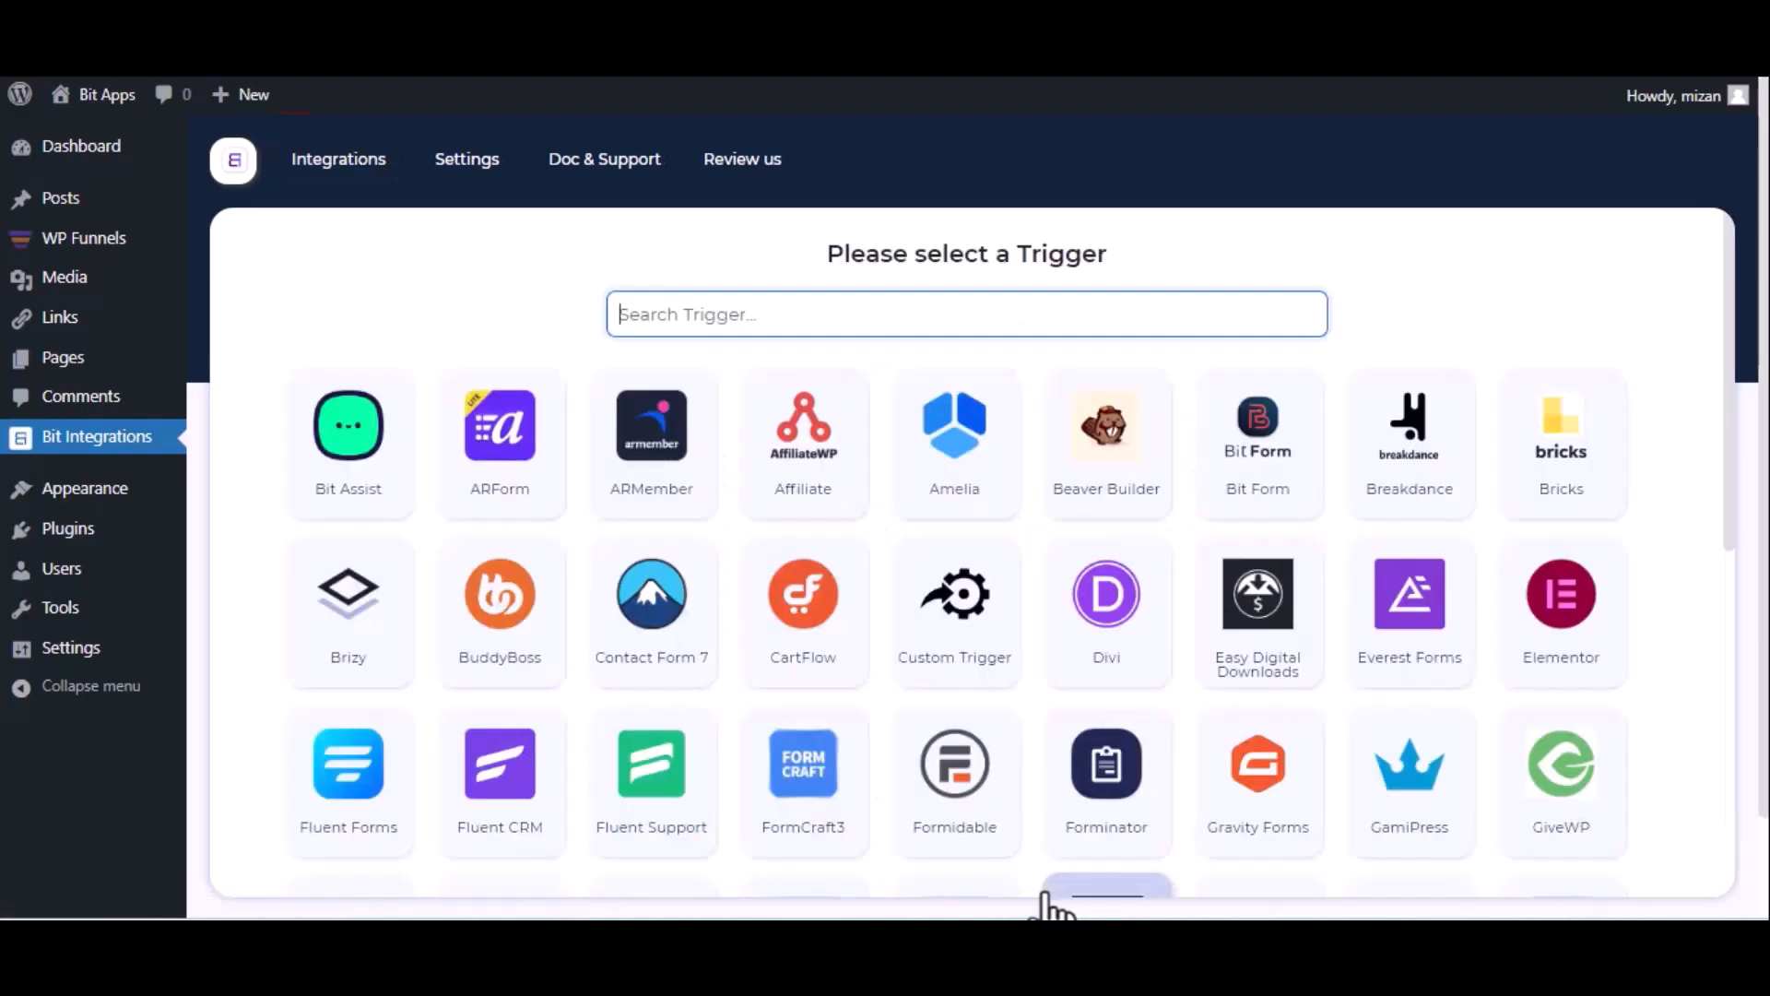
Step: Search the triggers for wp and select WPFunnels as the trigger
type("wp")
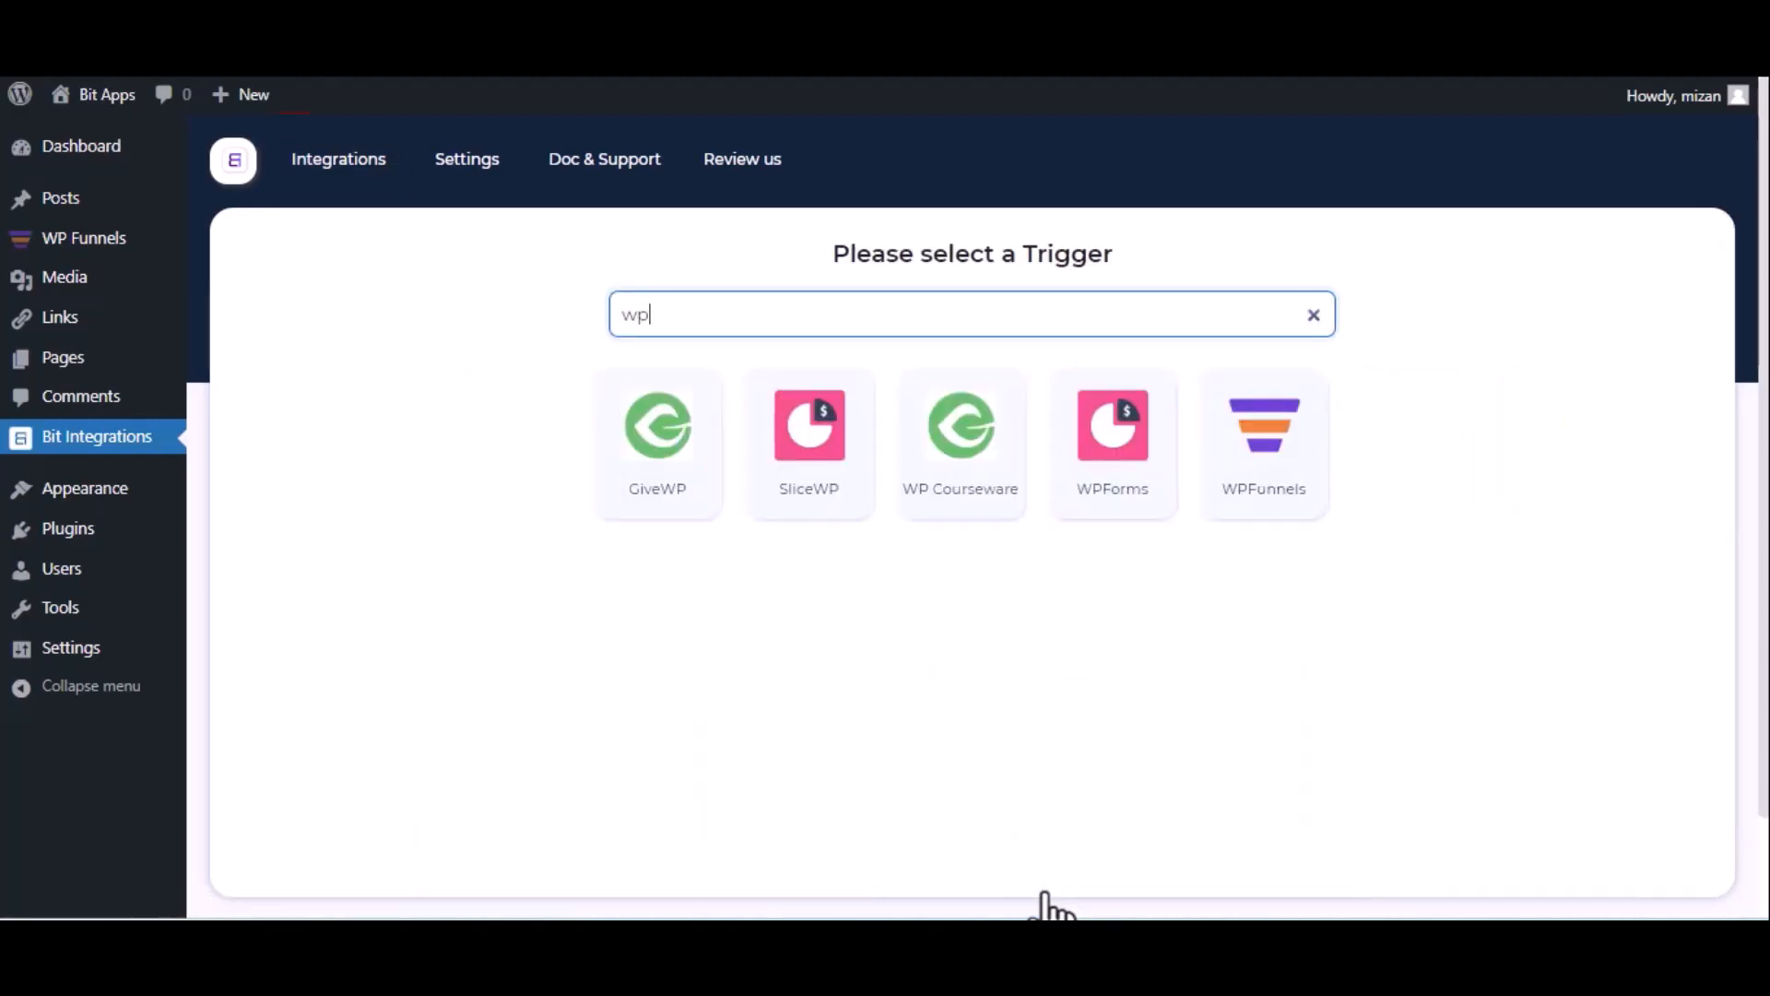
left_click(1248, 512)
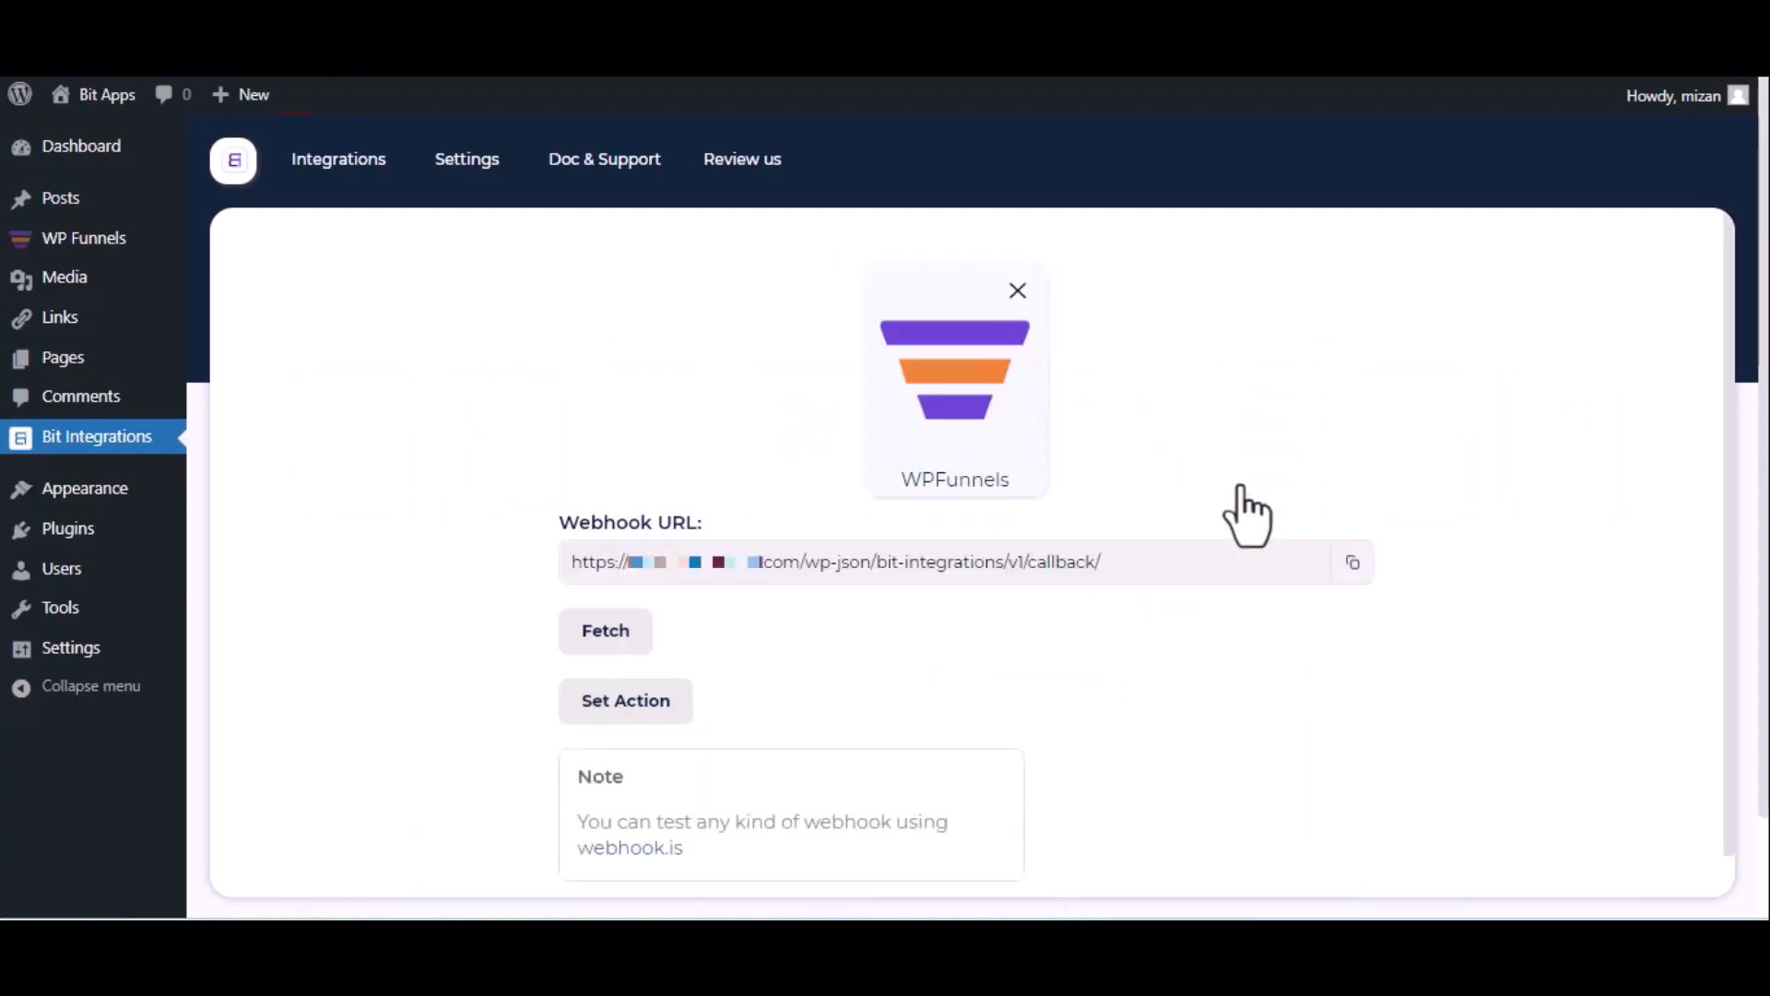
Step: Copy the webhook URL and start fetching the webhook response
left_click(1352, 564)
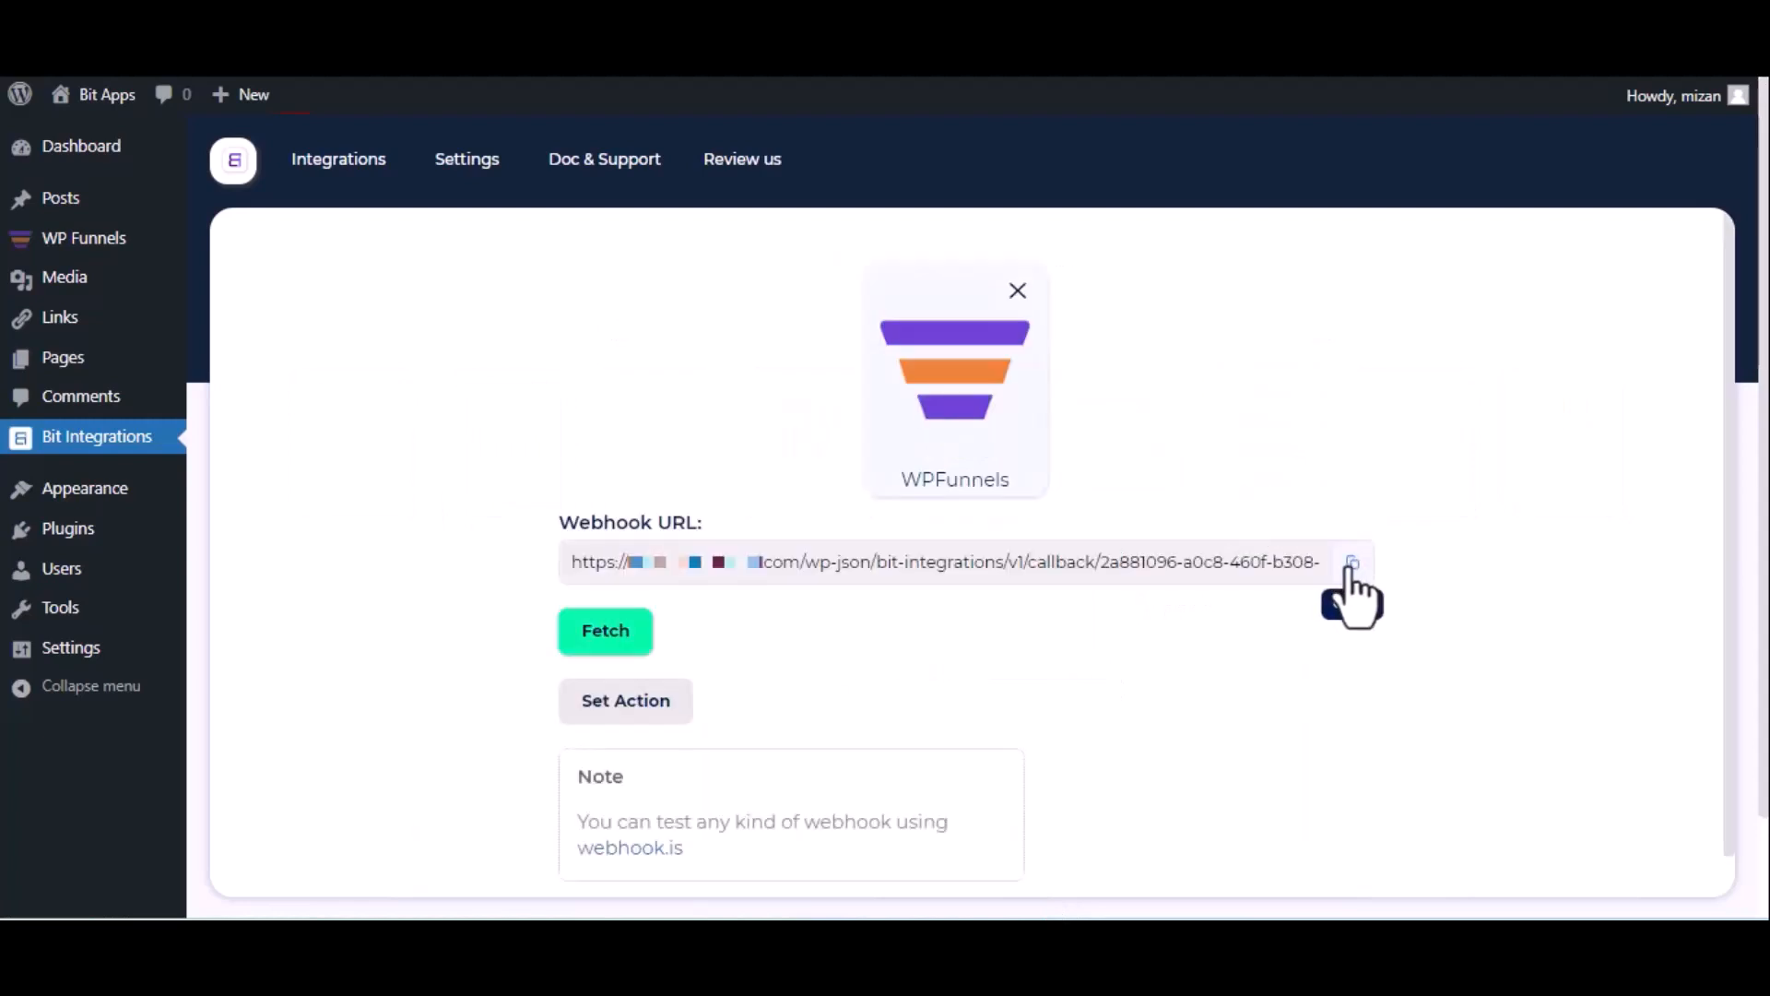
left_click(1351, 564)
left_click(584, 645)
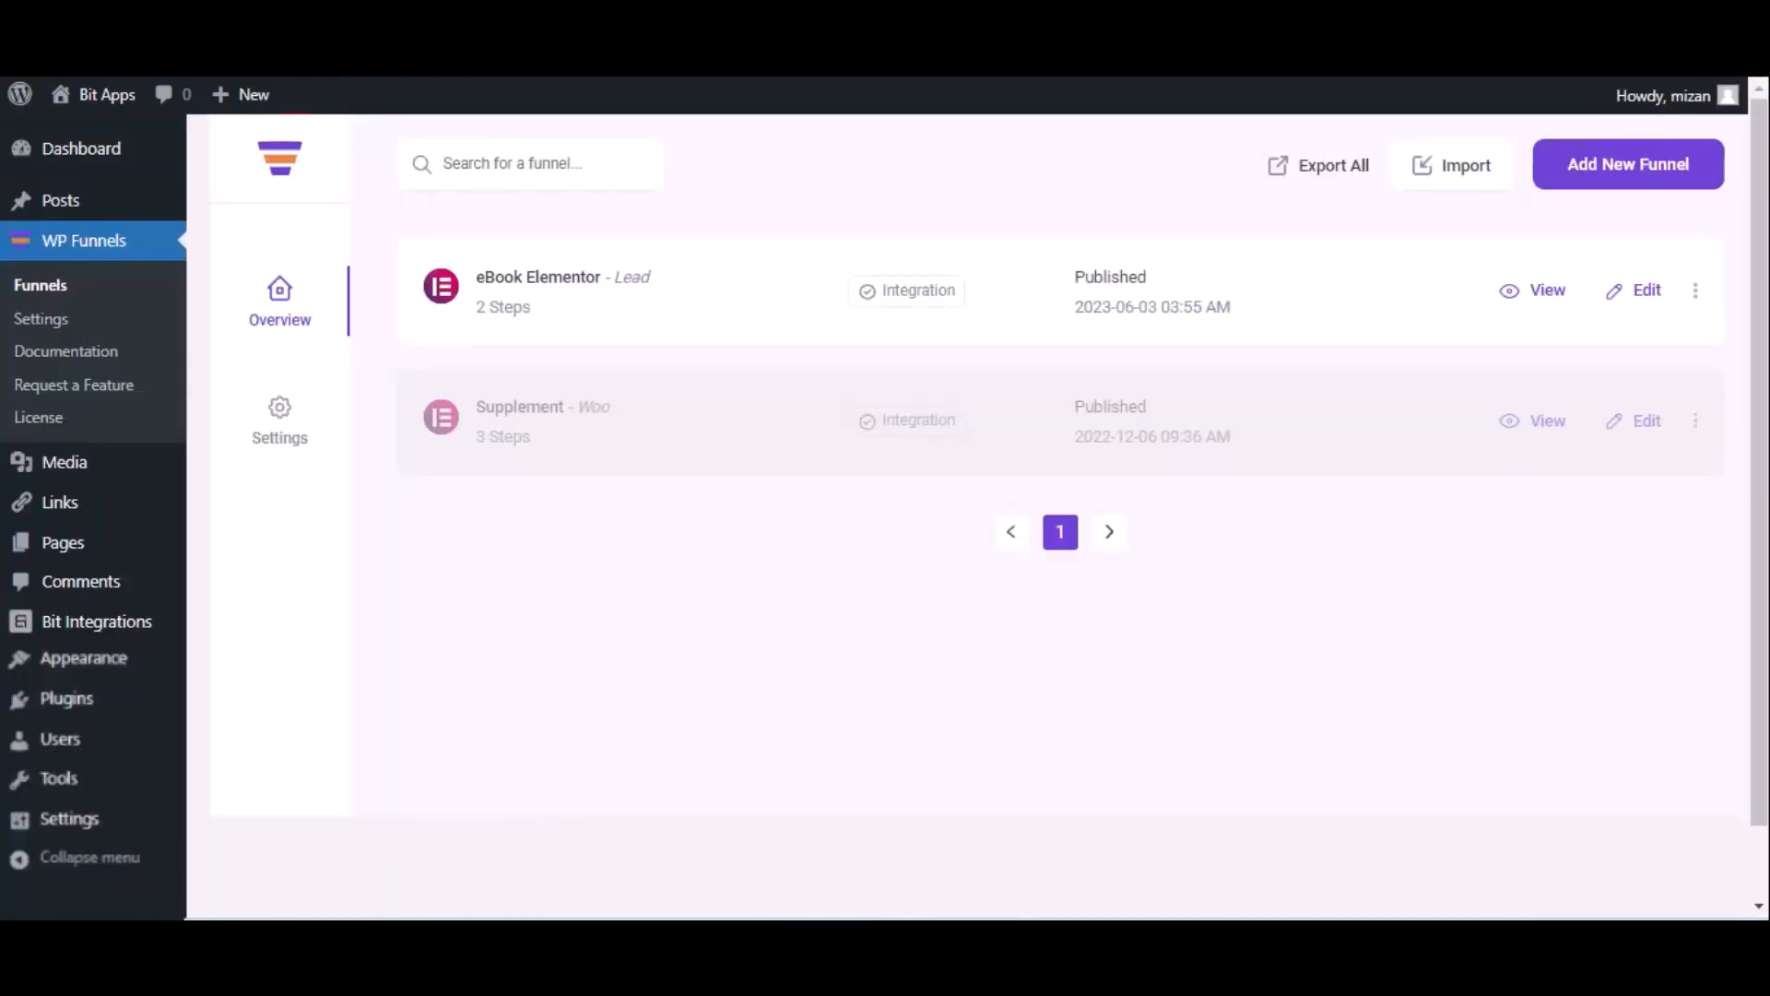
Step: Open the eBook Elementor funnel's webhooks and start adding a new webhook
left_click(1646, 292)
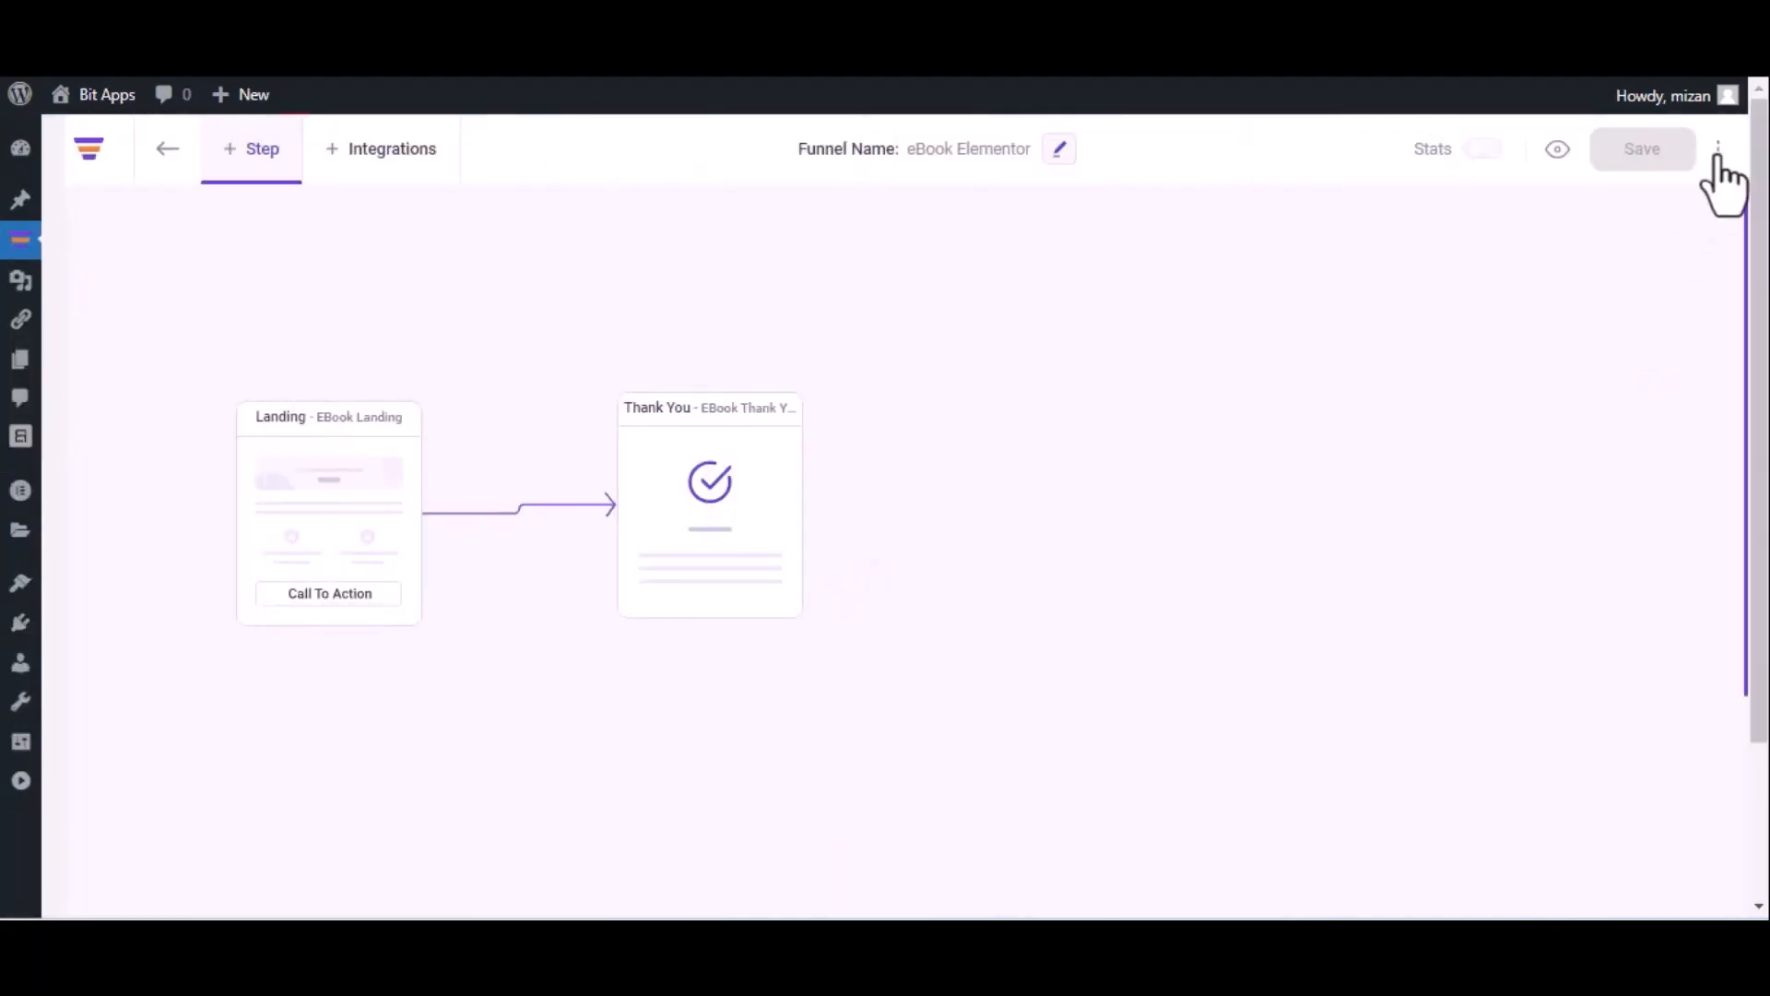
left_click(1720, 150)
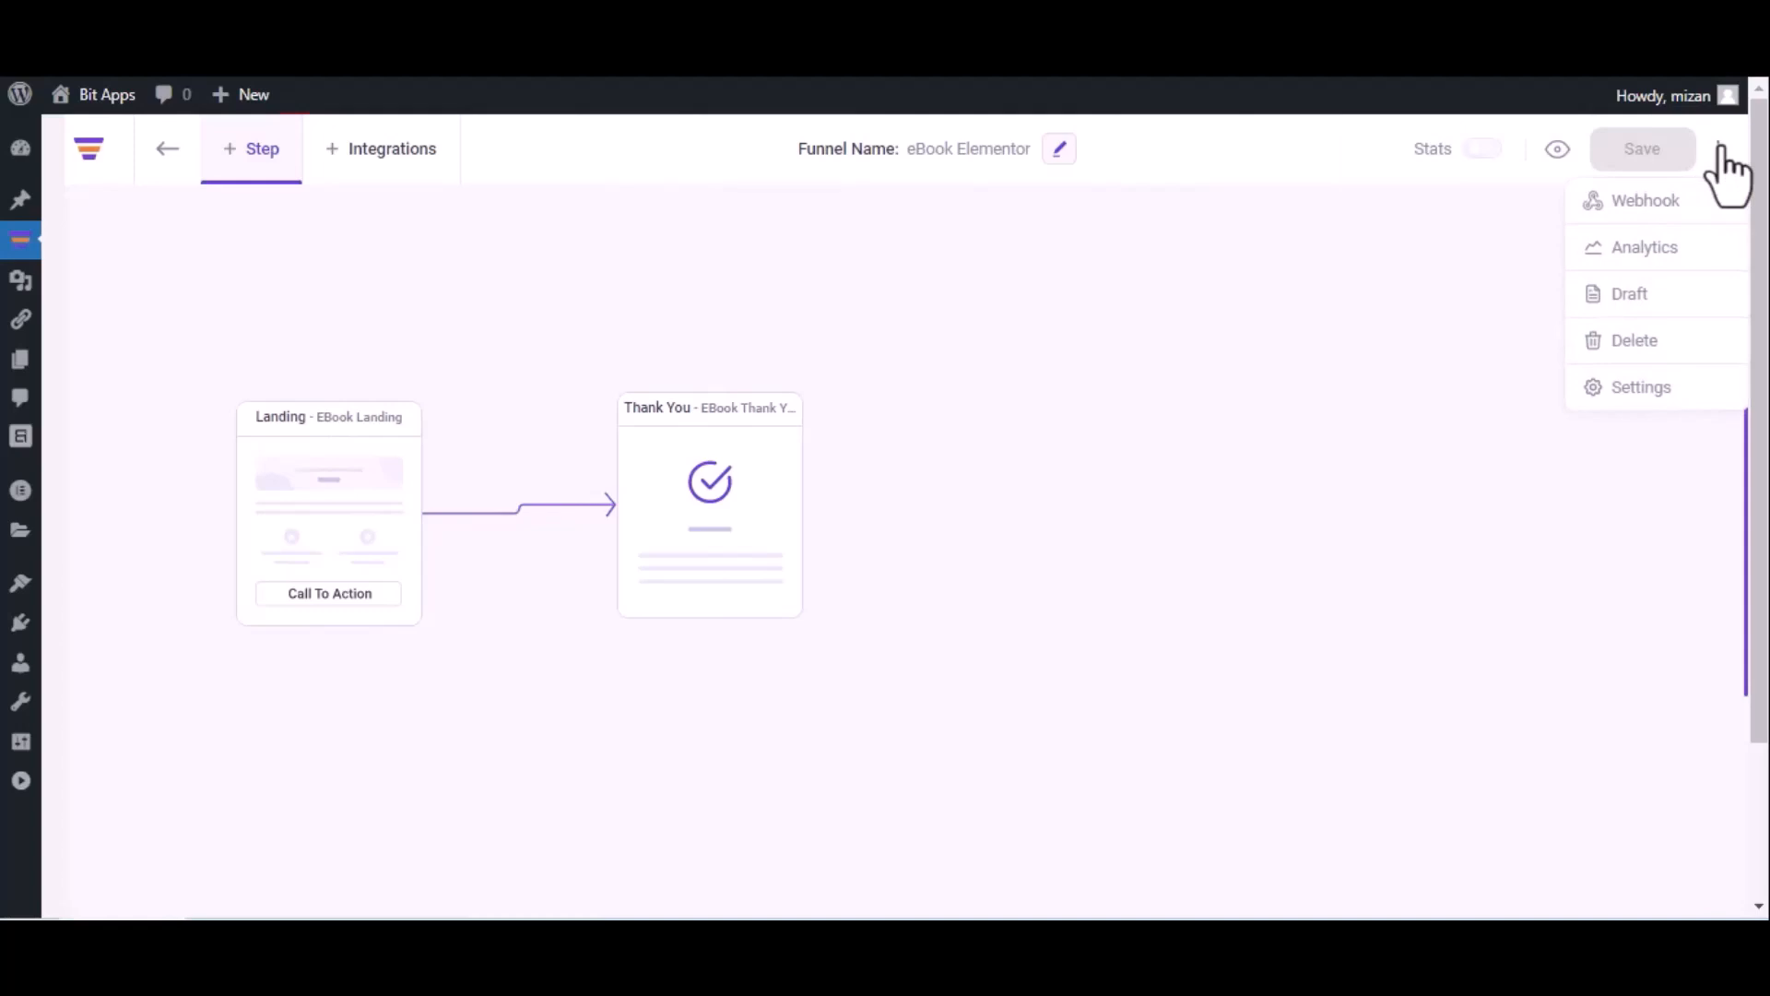
left_click(1684, 198)
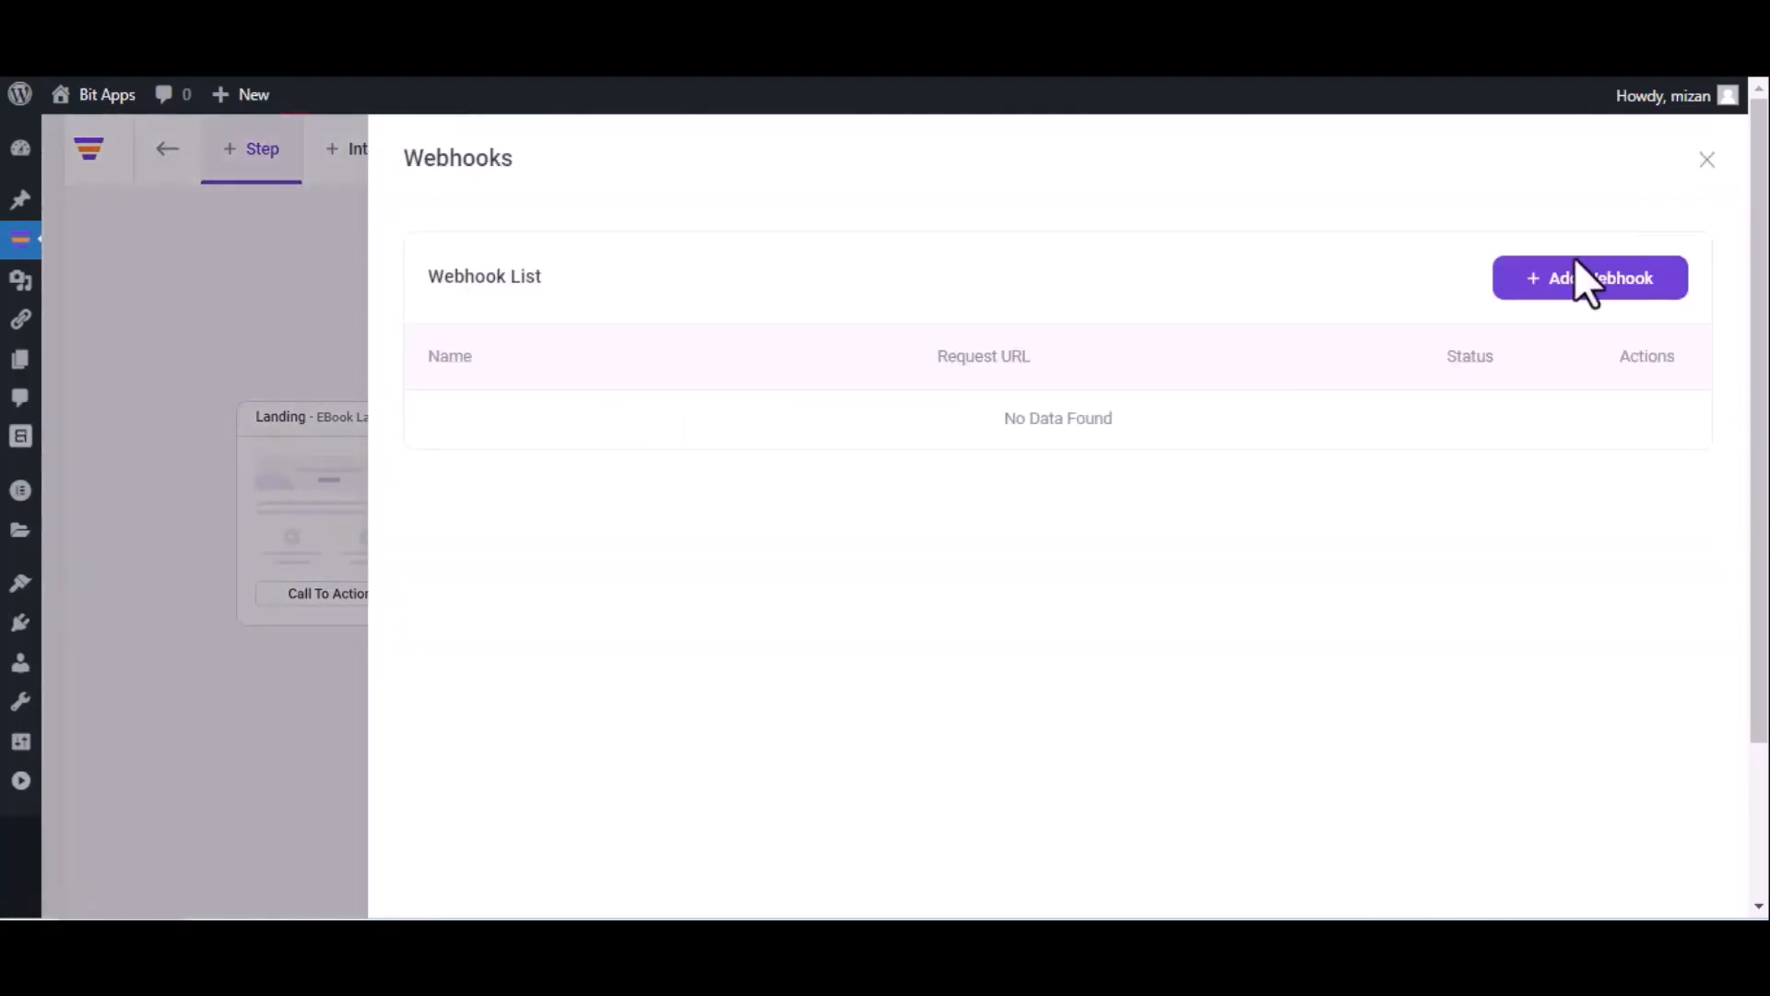
left_click(1580, 281)
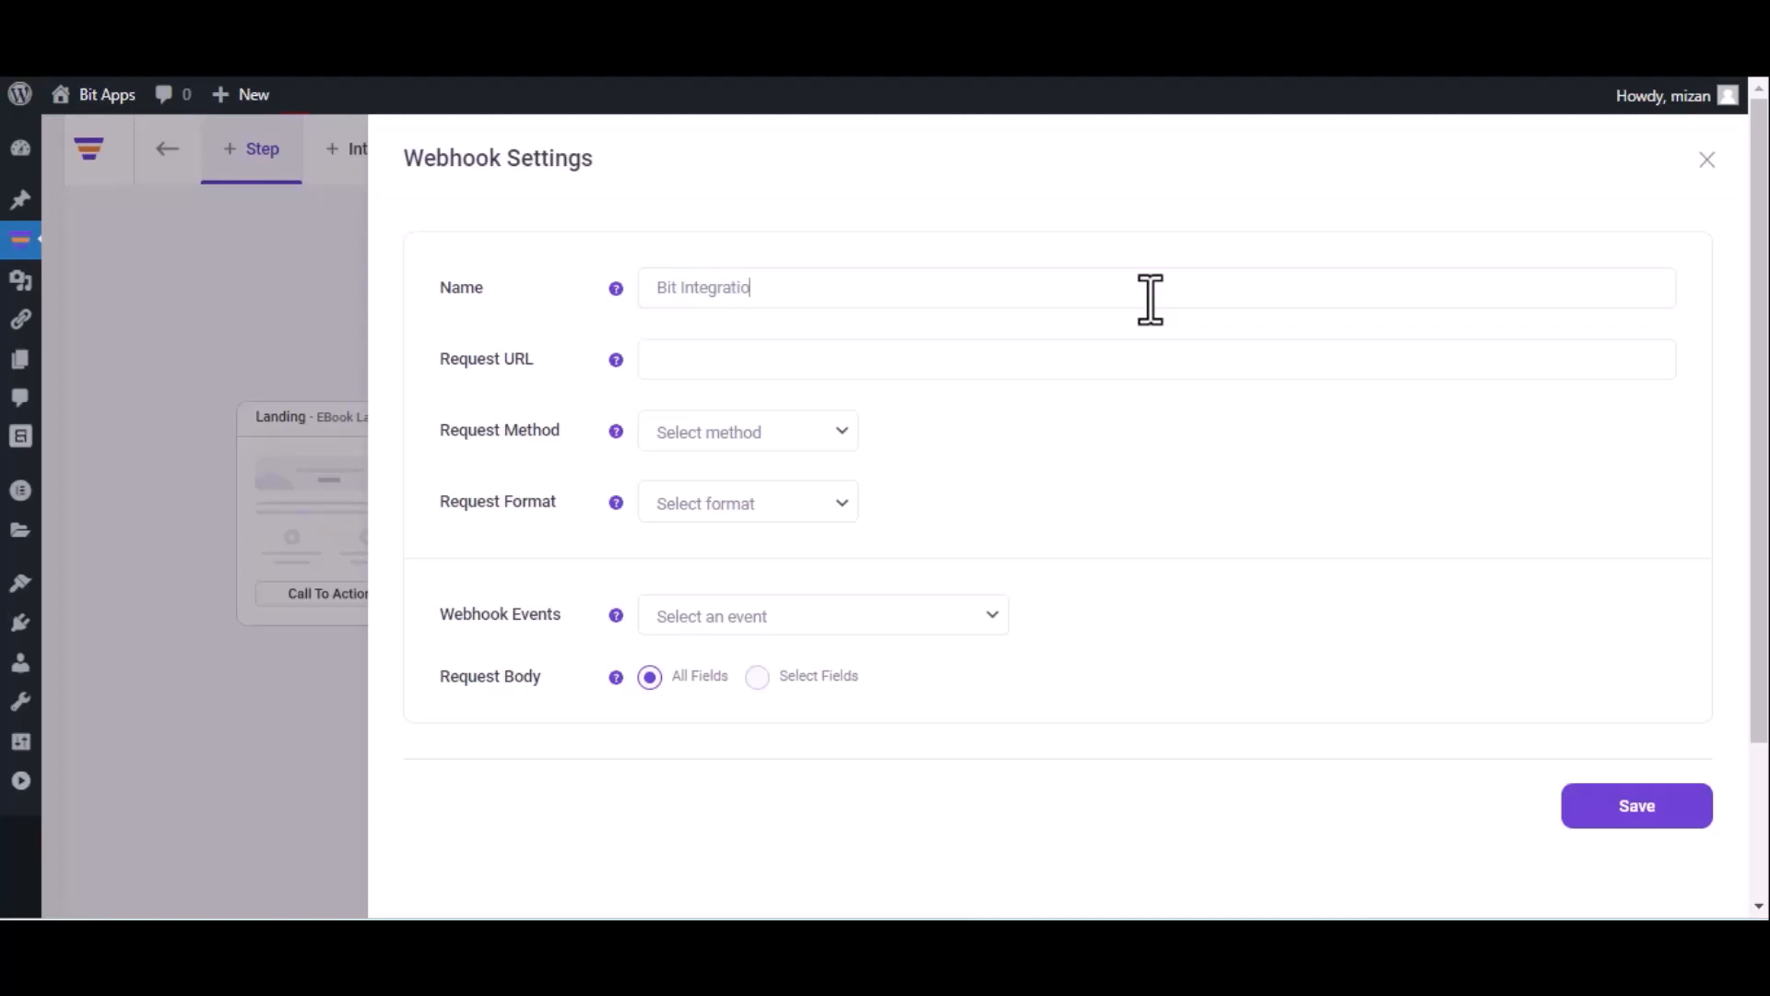
Step: Name the webhook Bit Integrations and paste the copied webhook URL as its request URL
left_click(1150, 297)
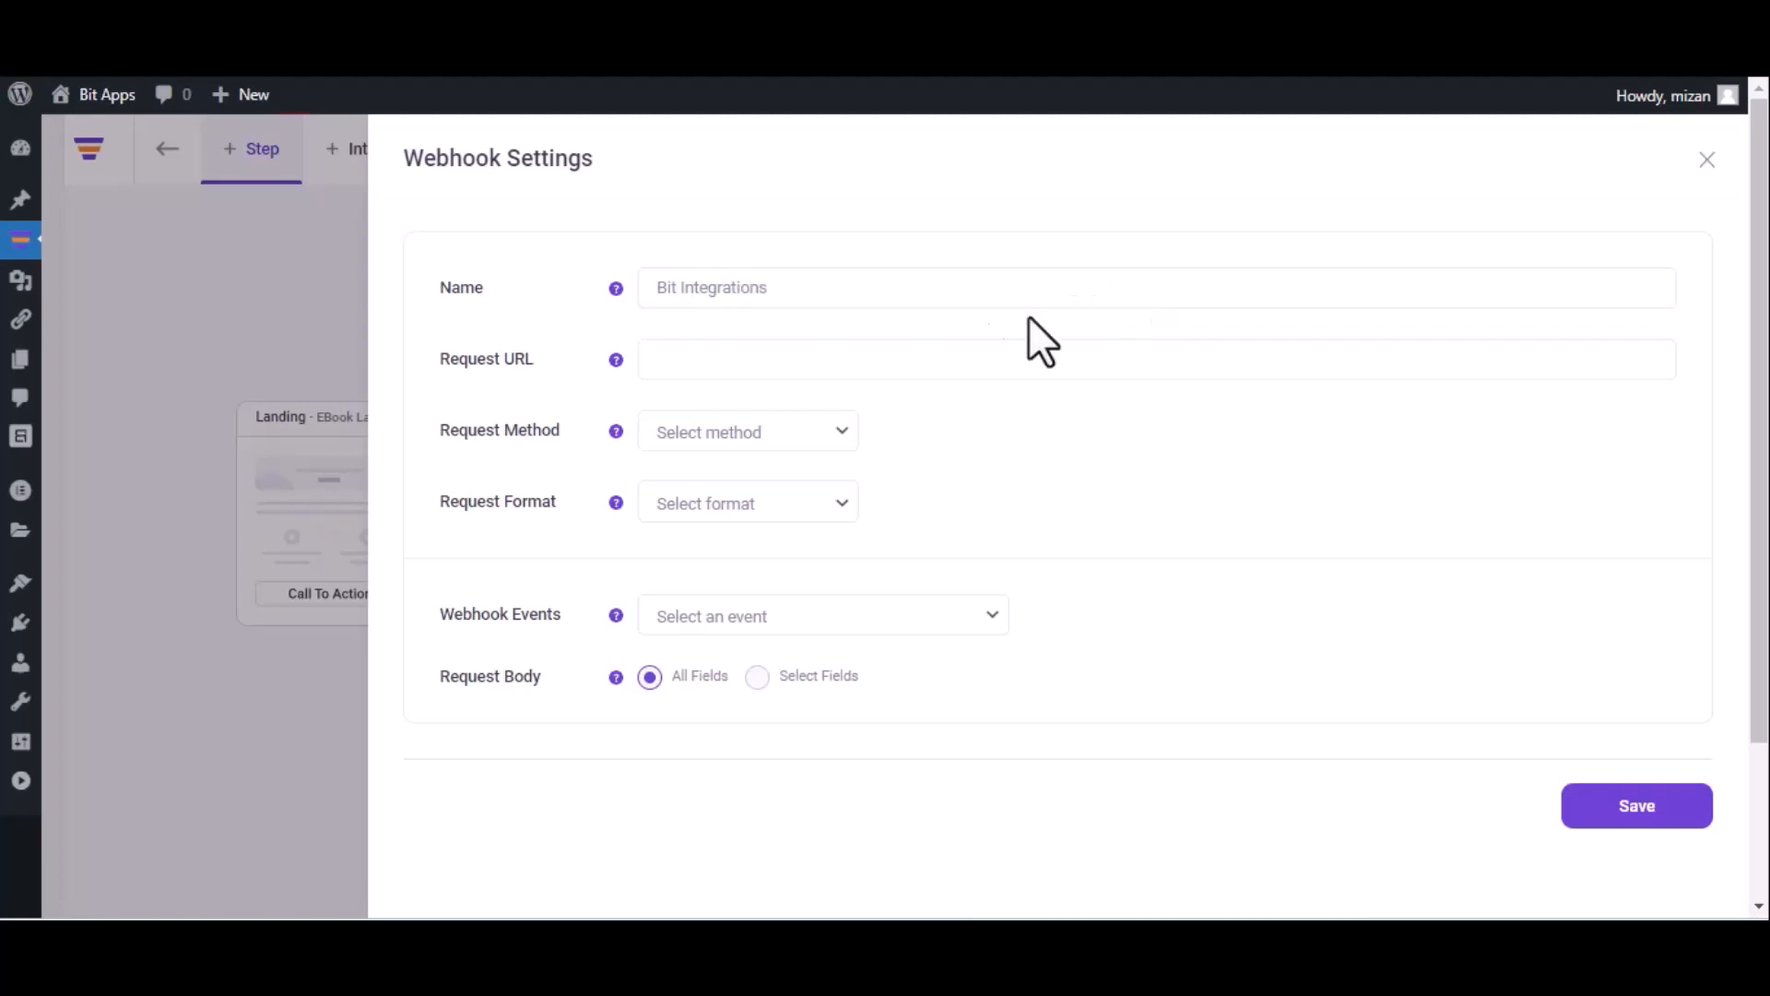
left_click(880, 357)
key("ctrl+v")
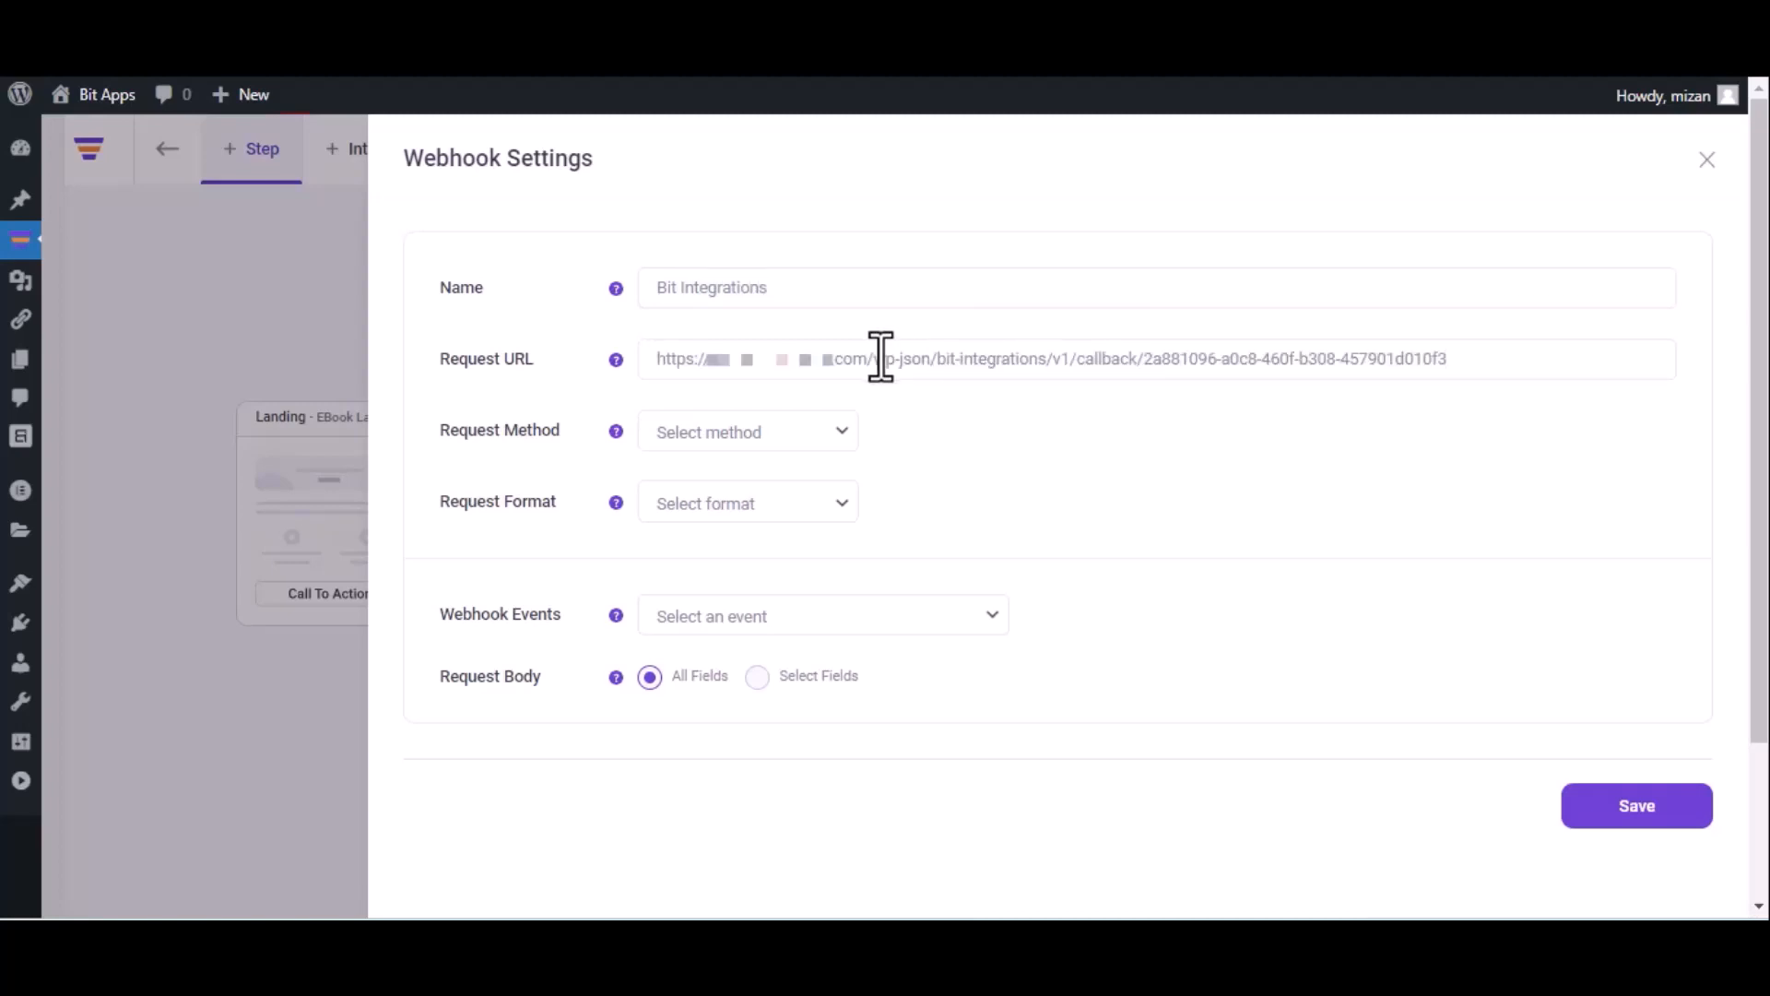
Step: Set the request method to POST, format to JSON, event to After Optin Form Submitted (eBook Landing), and save the webhook
left_click(759, 440)
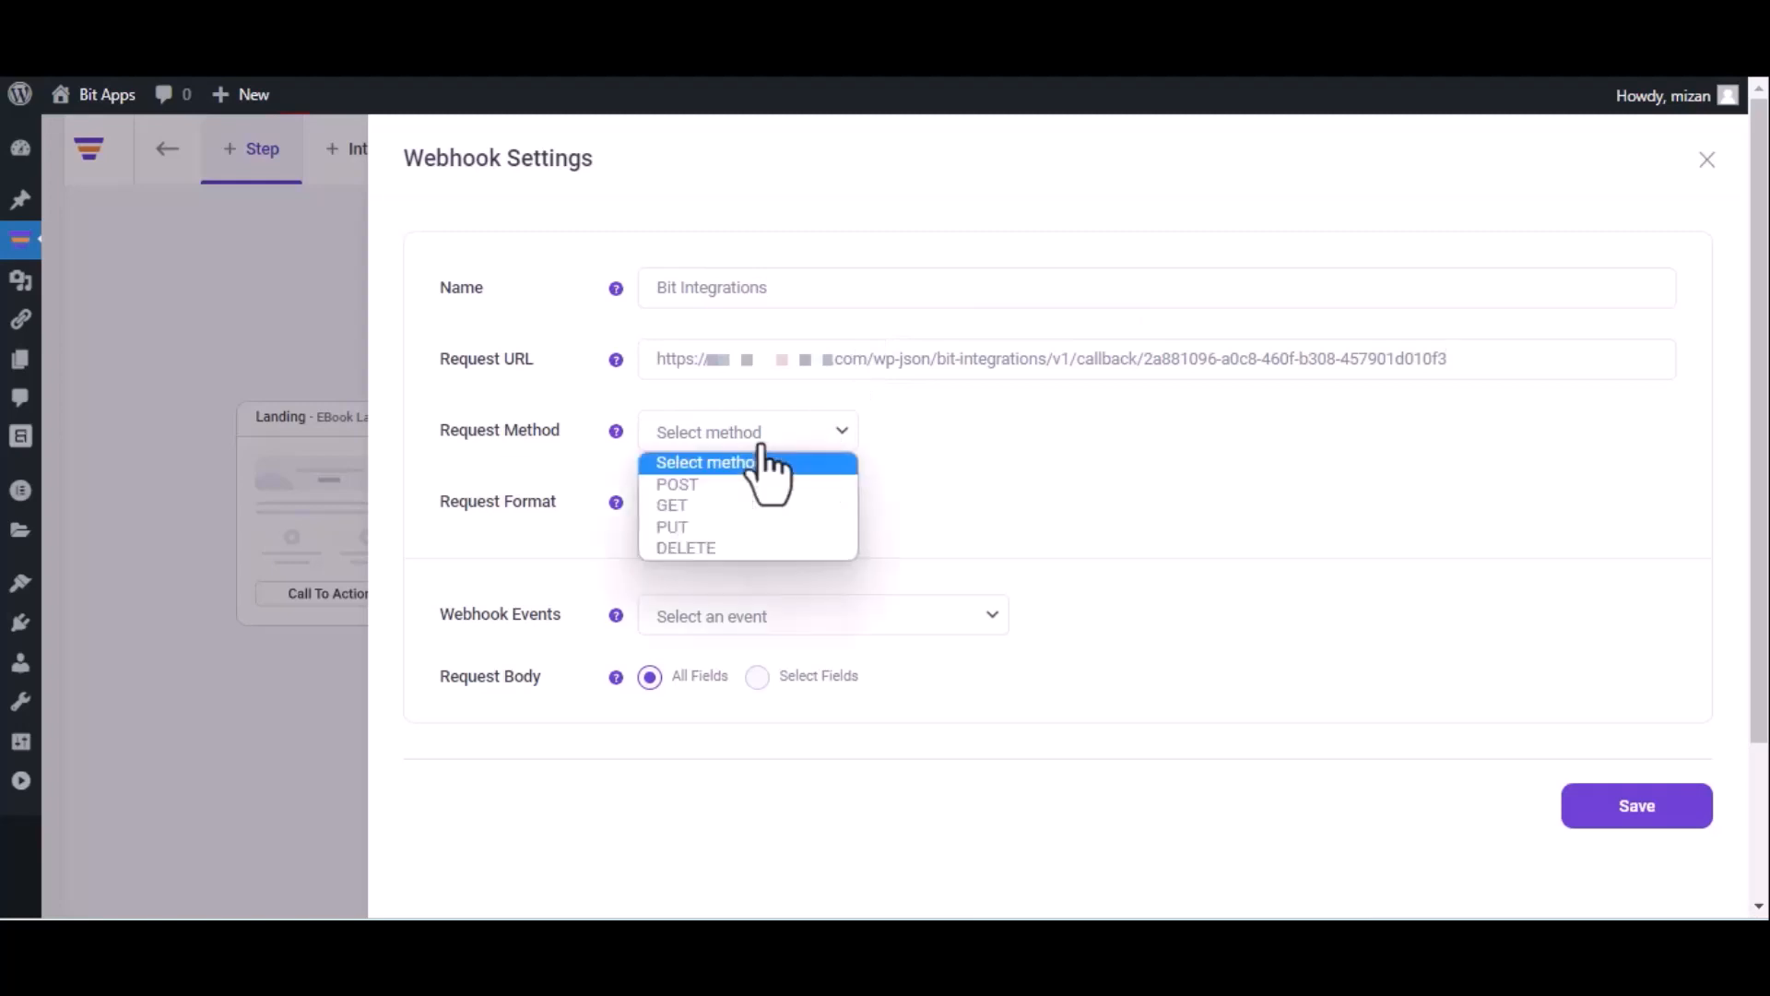
left_click(744, 487)
left_click(748, 502)
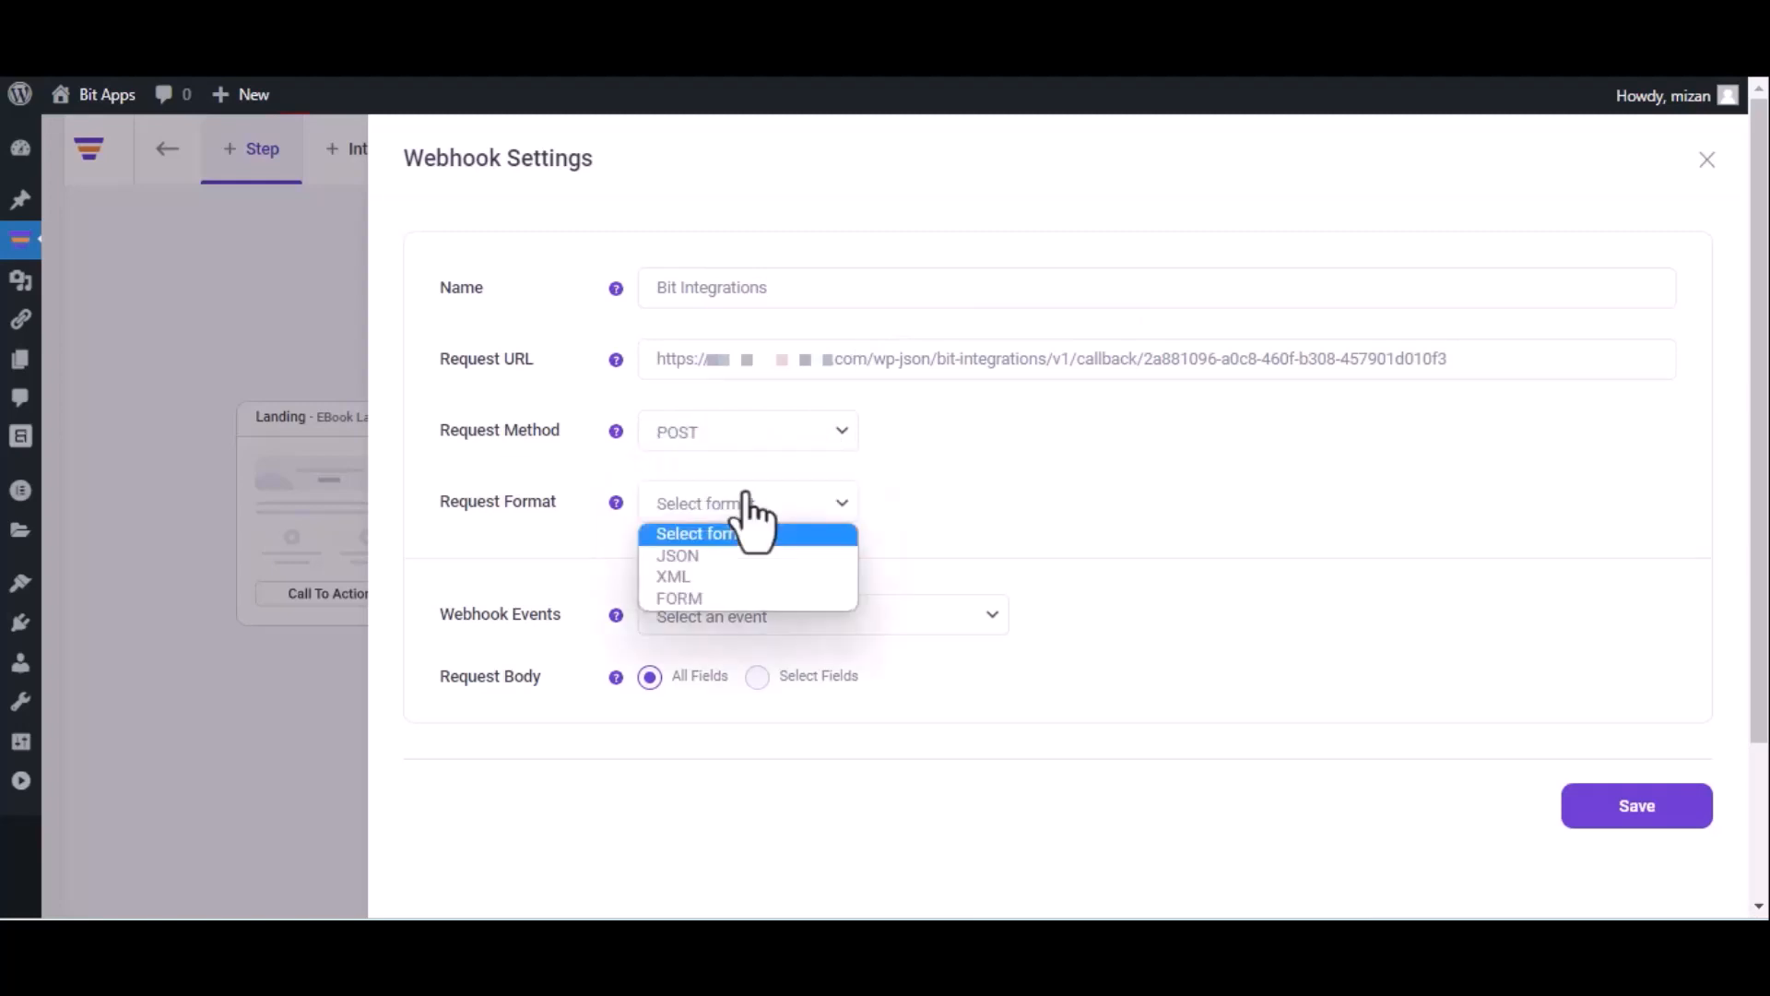
left_click(732, 555)
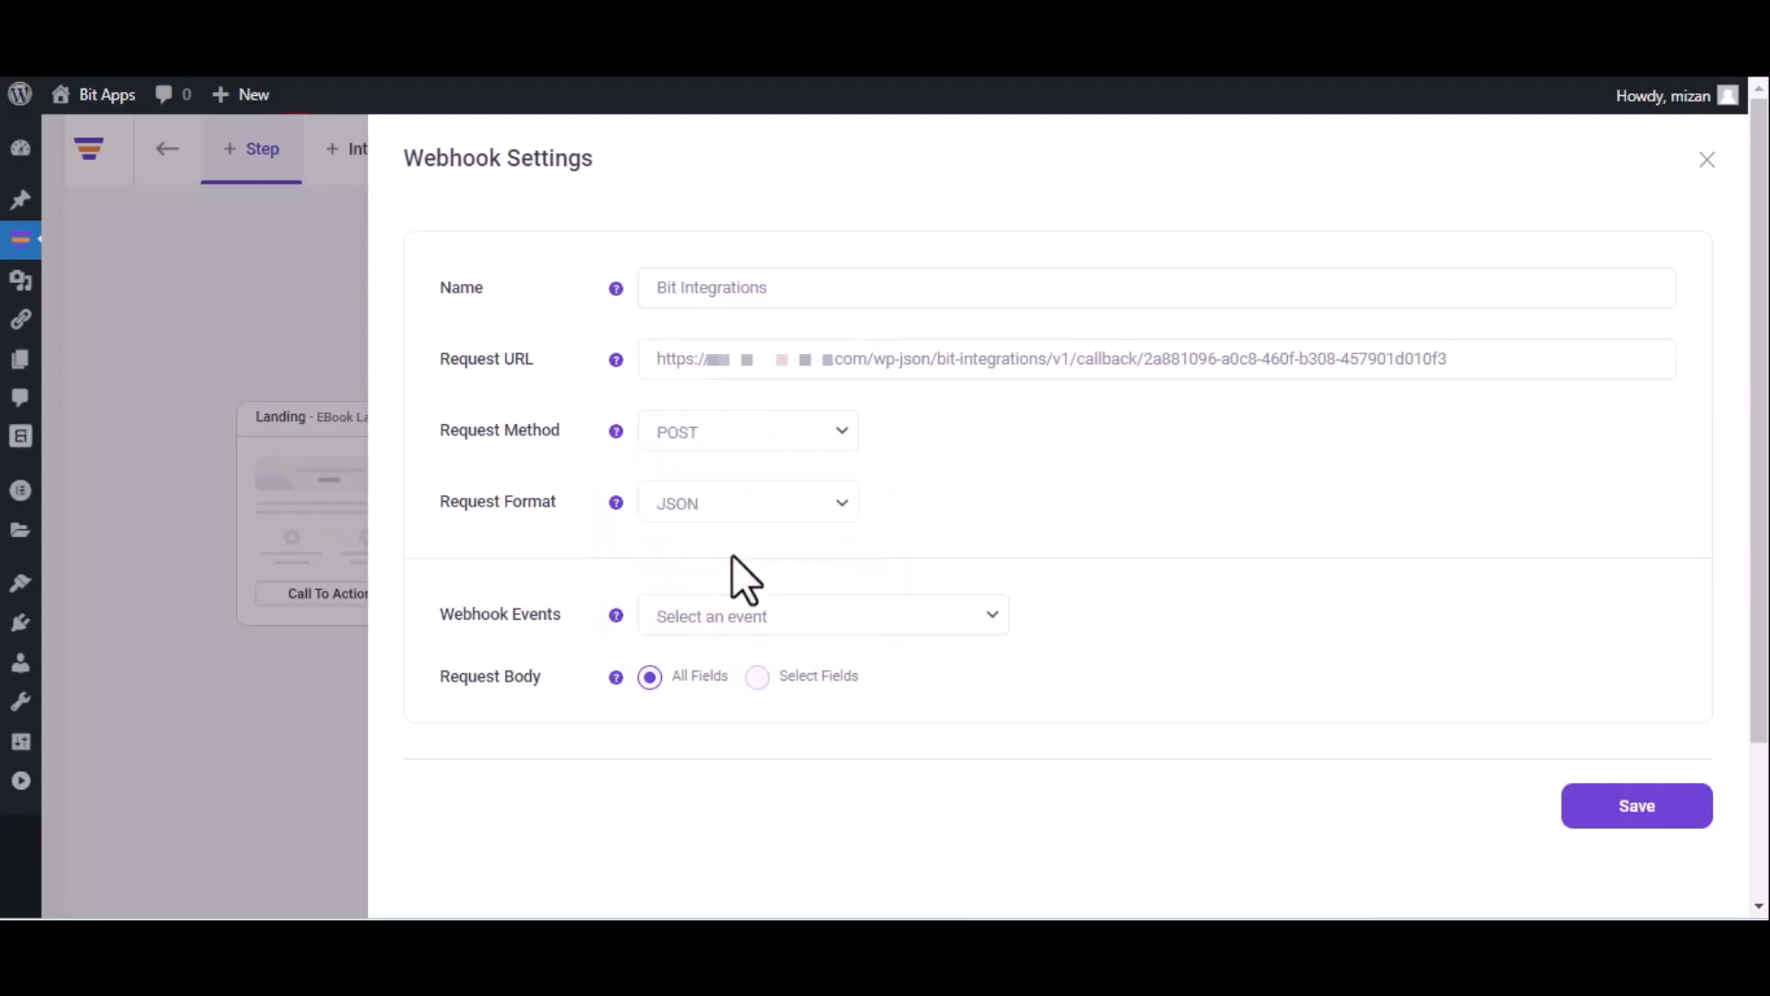
left_click(774, 614)
left_click(773, 669)
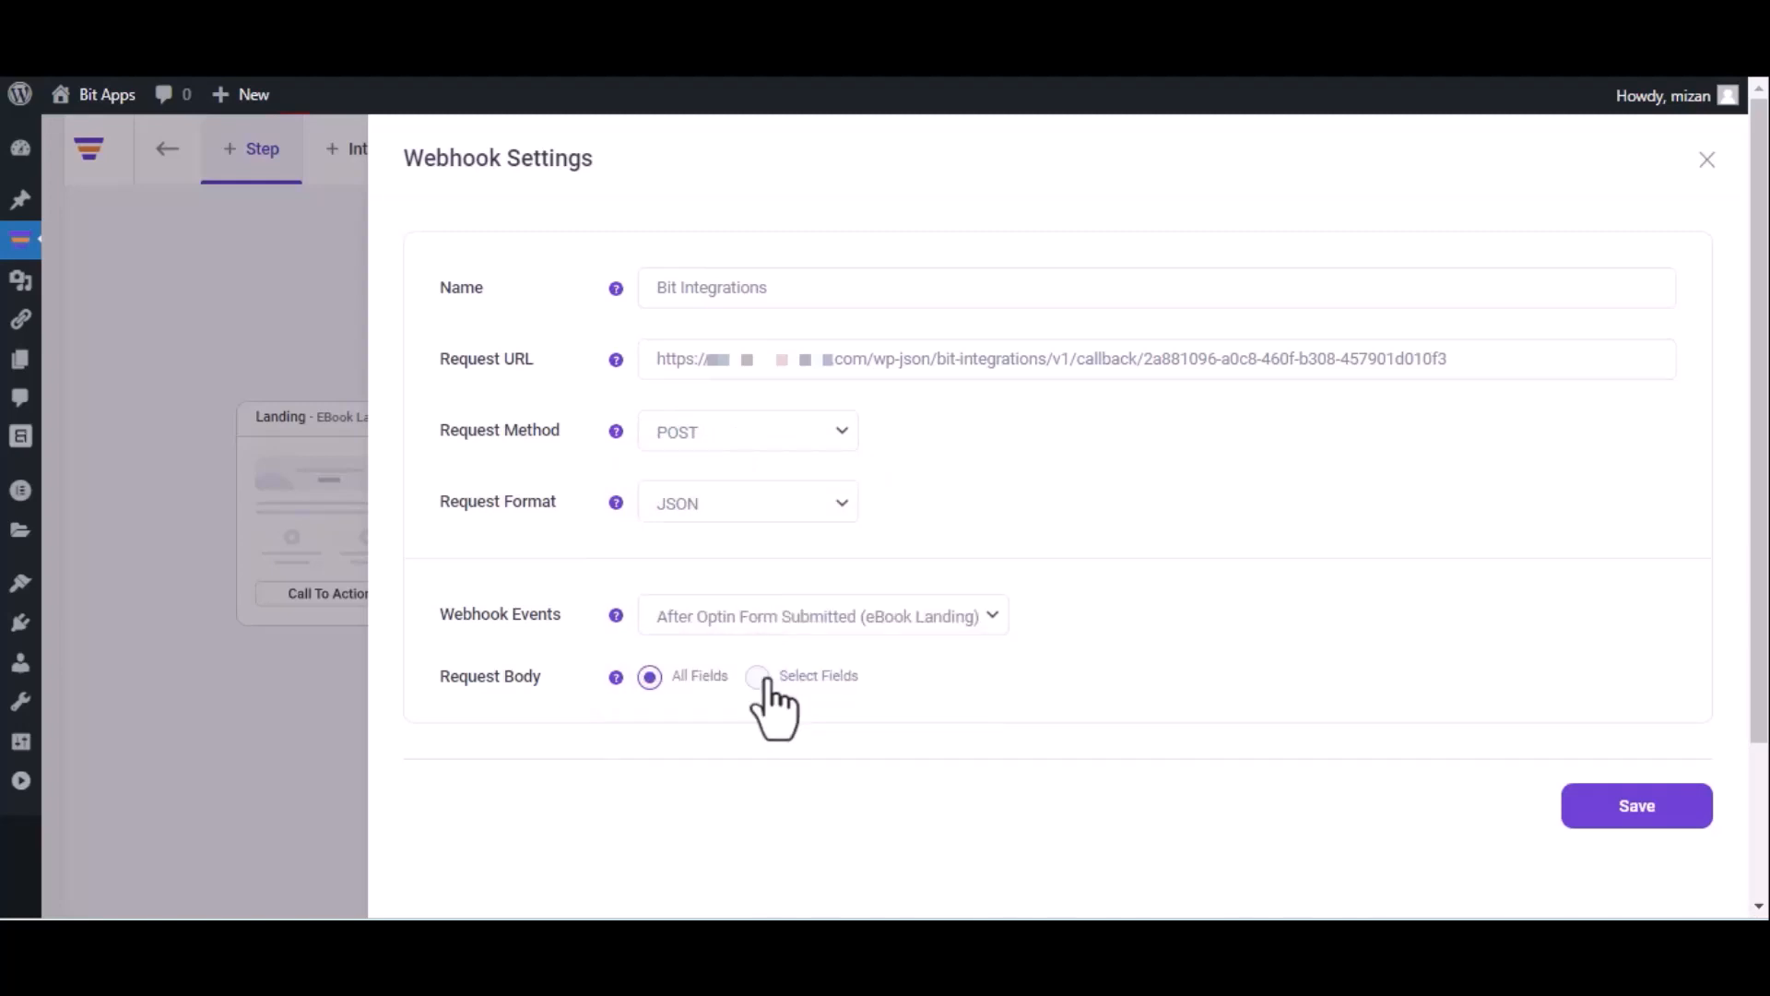
left_click(1634, 820)
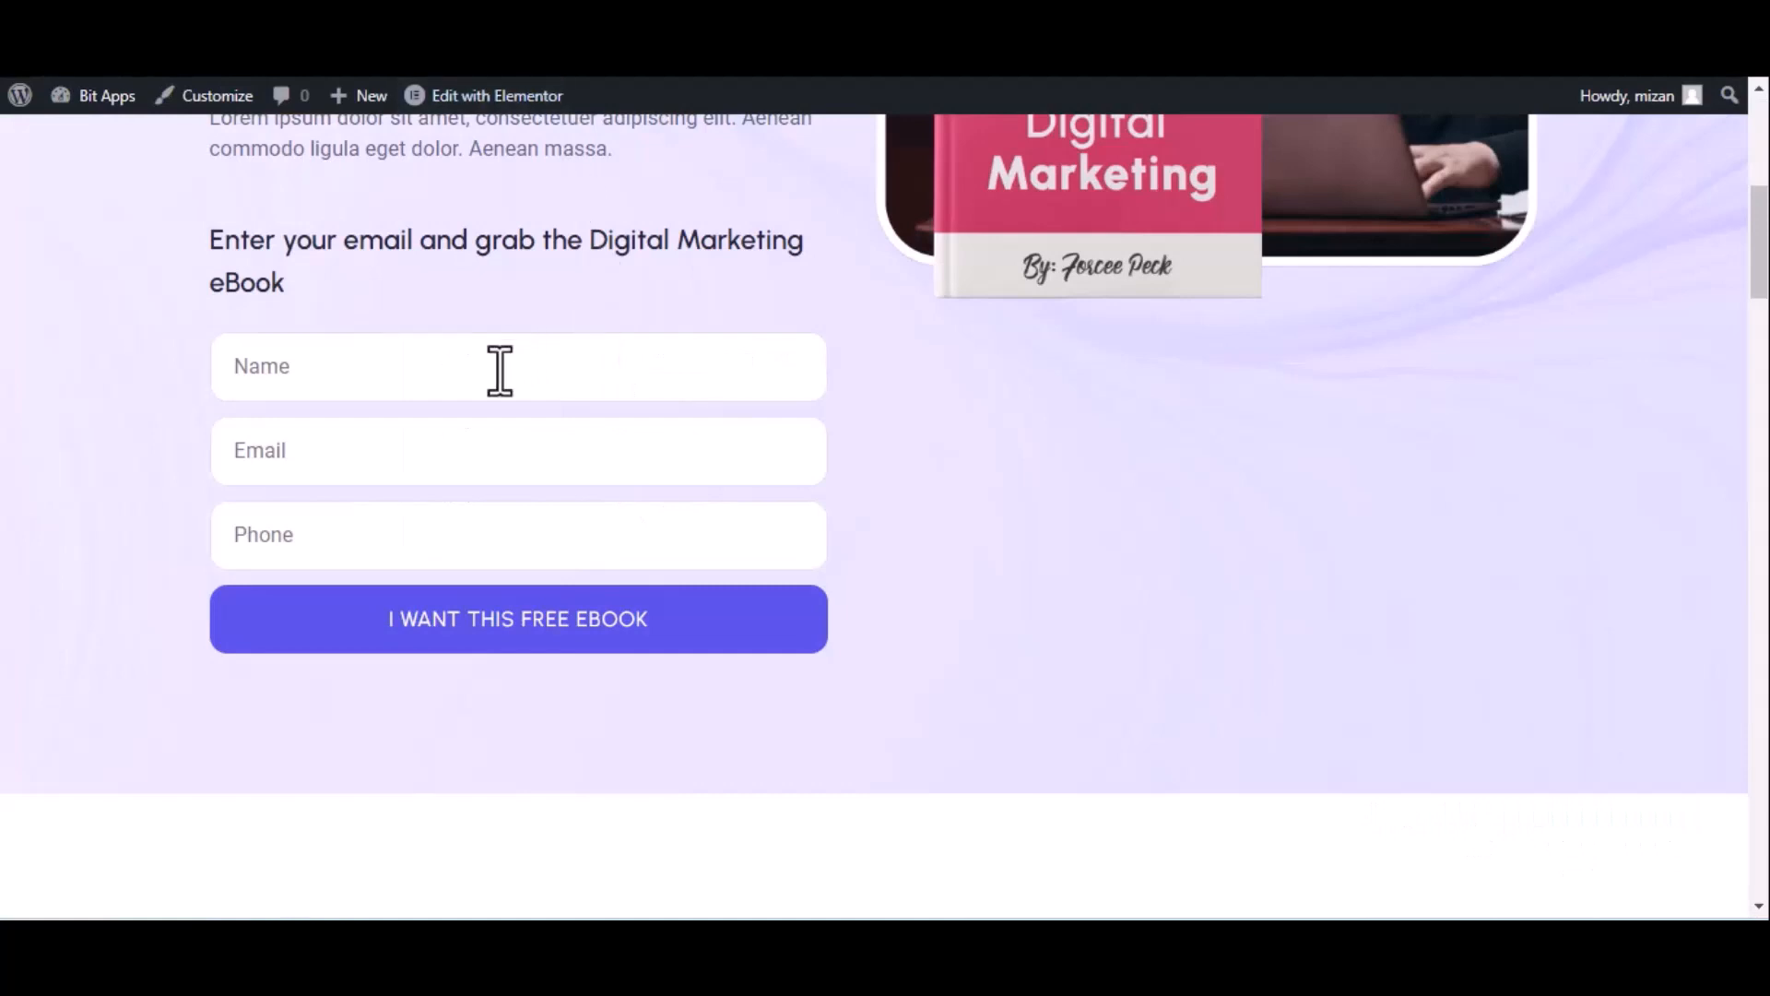
Step: Submit the eBook landing form with the name Bit Integrations, a support e-mail address and a phone number
left_click(500, 372)
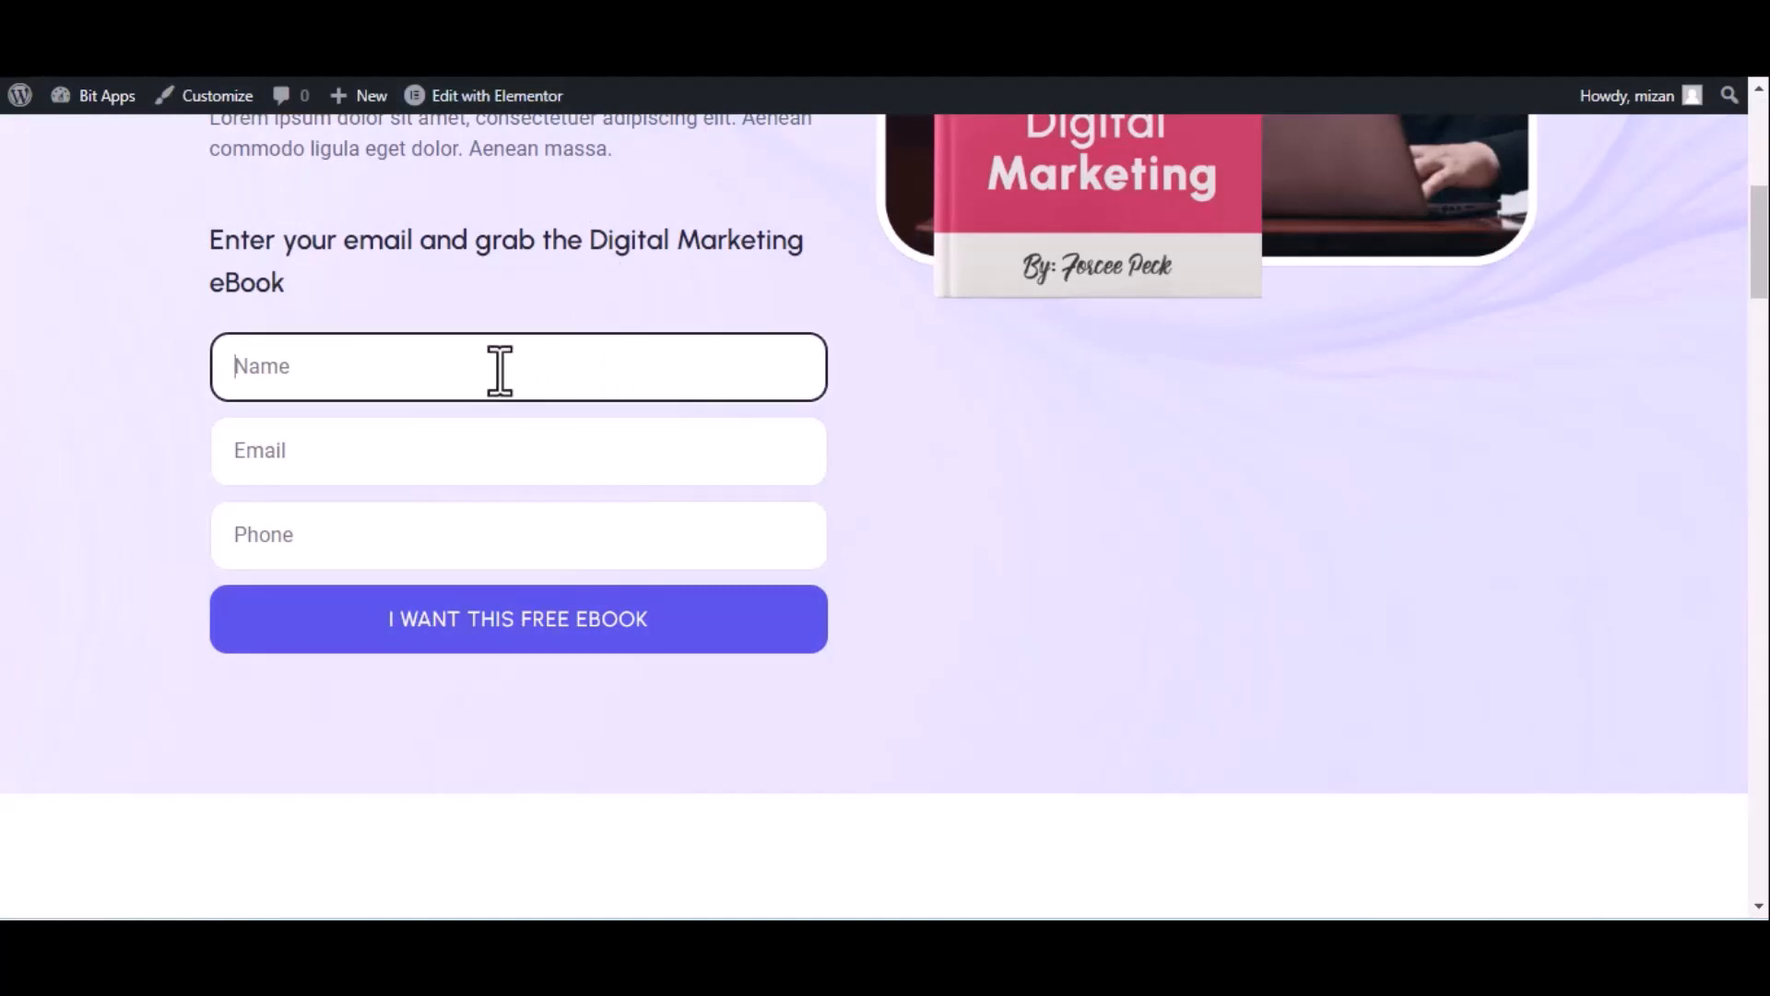
type("Bit Integrations")
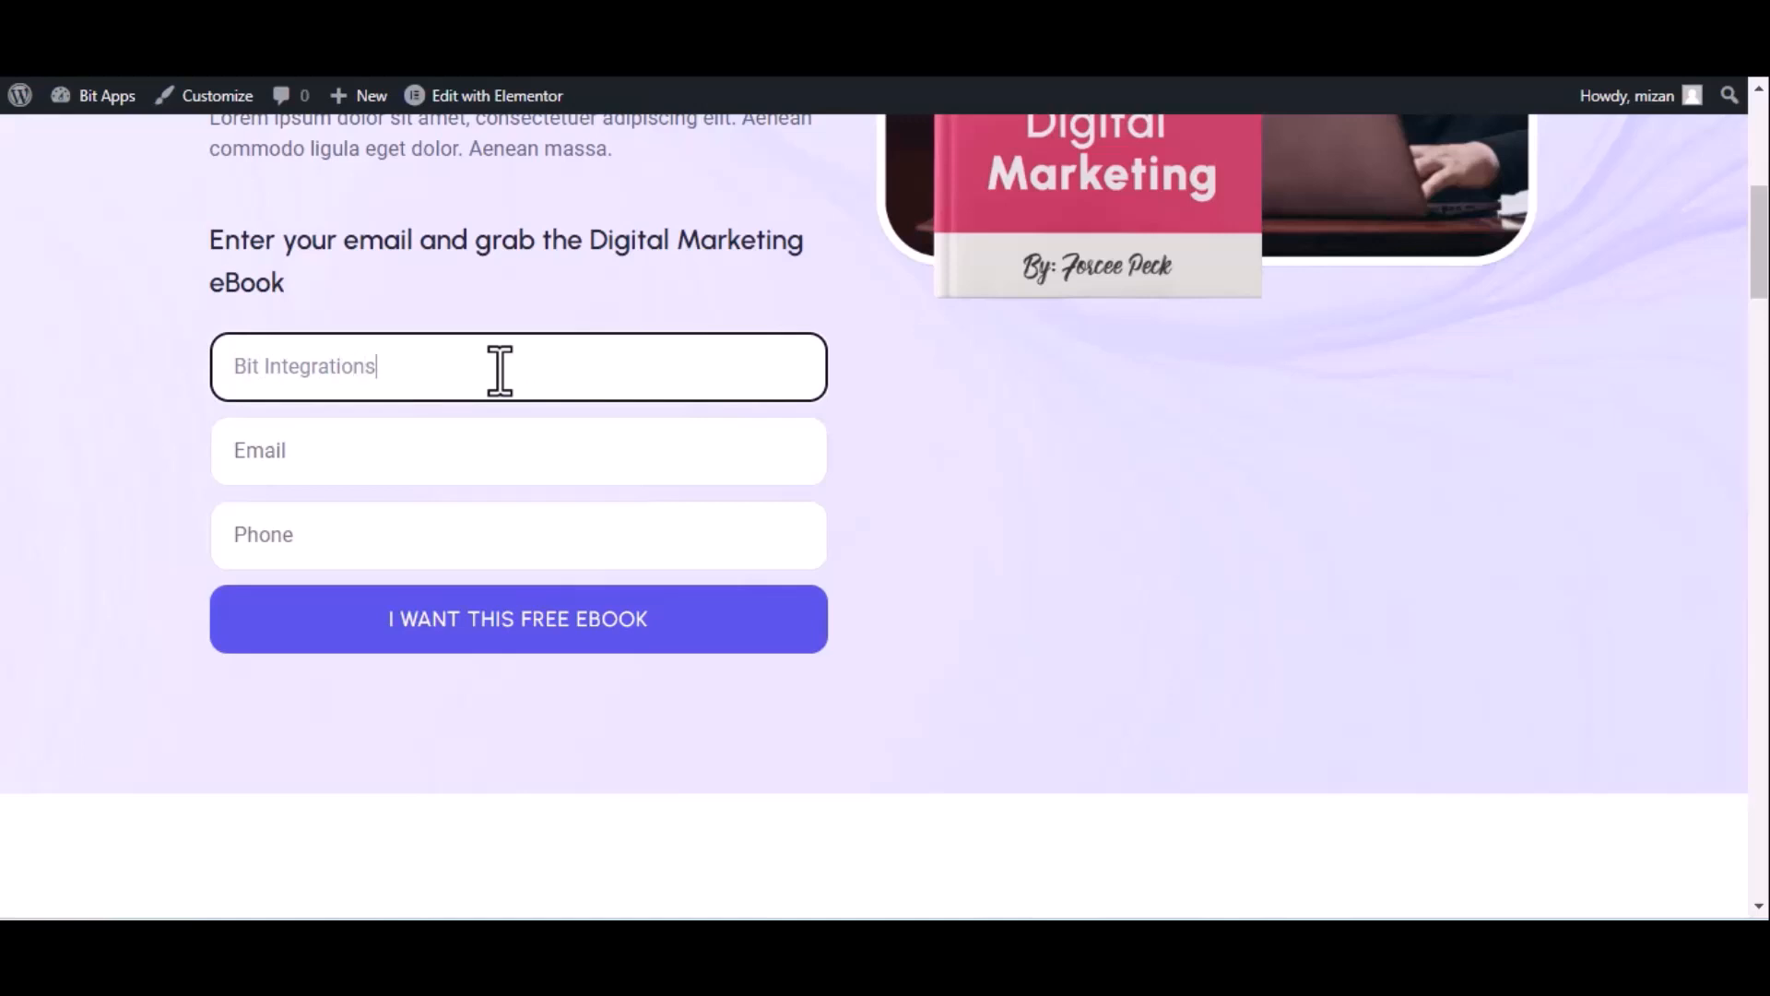
left_click(391, 470)
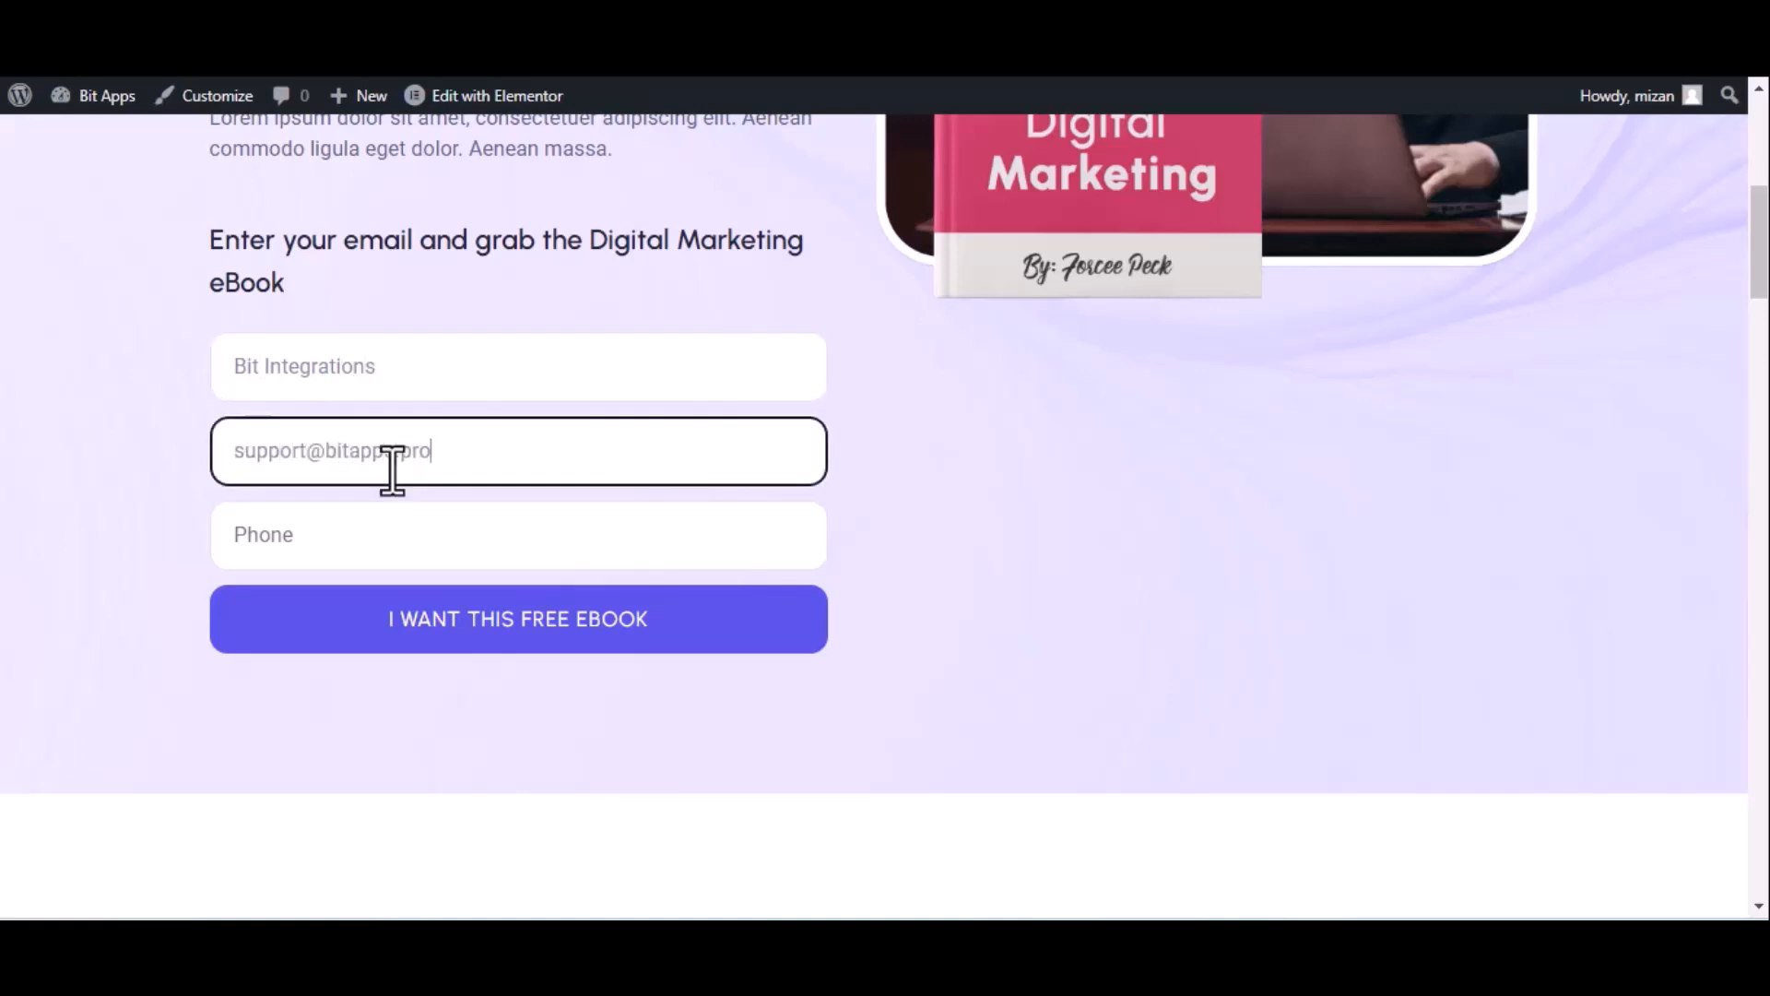
left_click(394, 535)
type("44455")
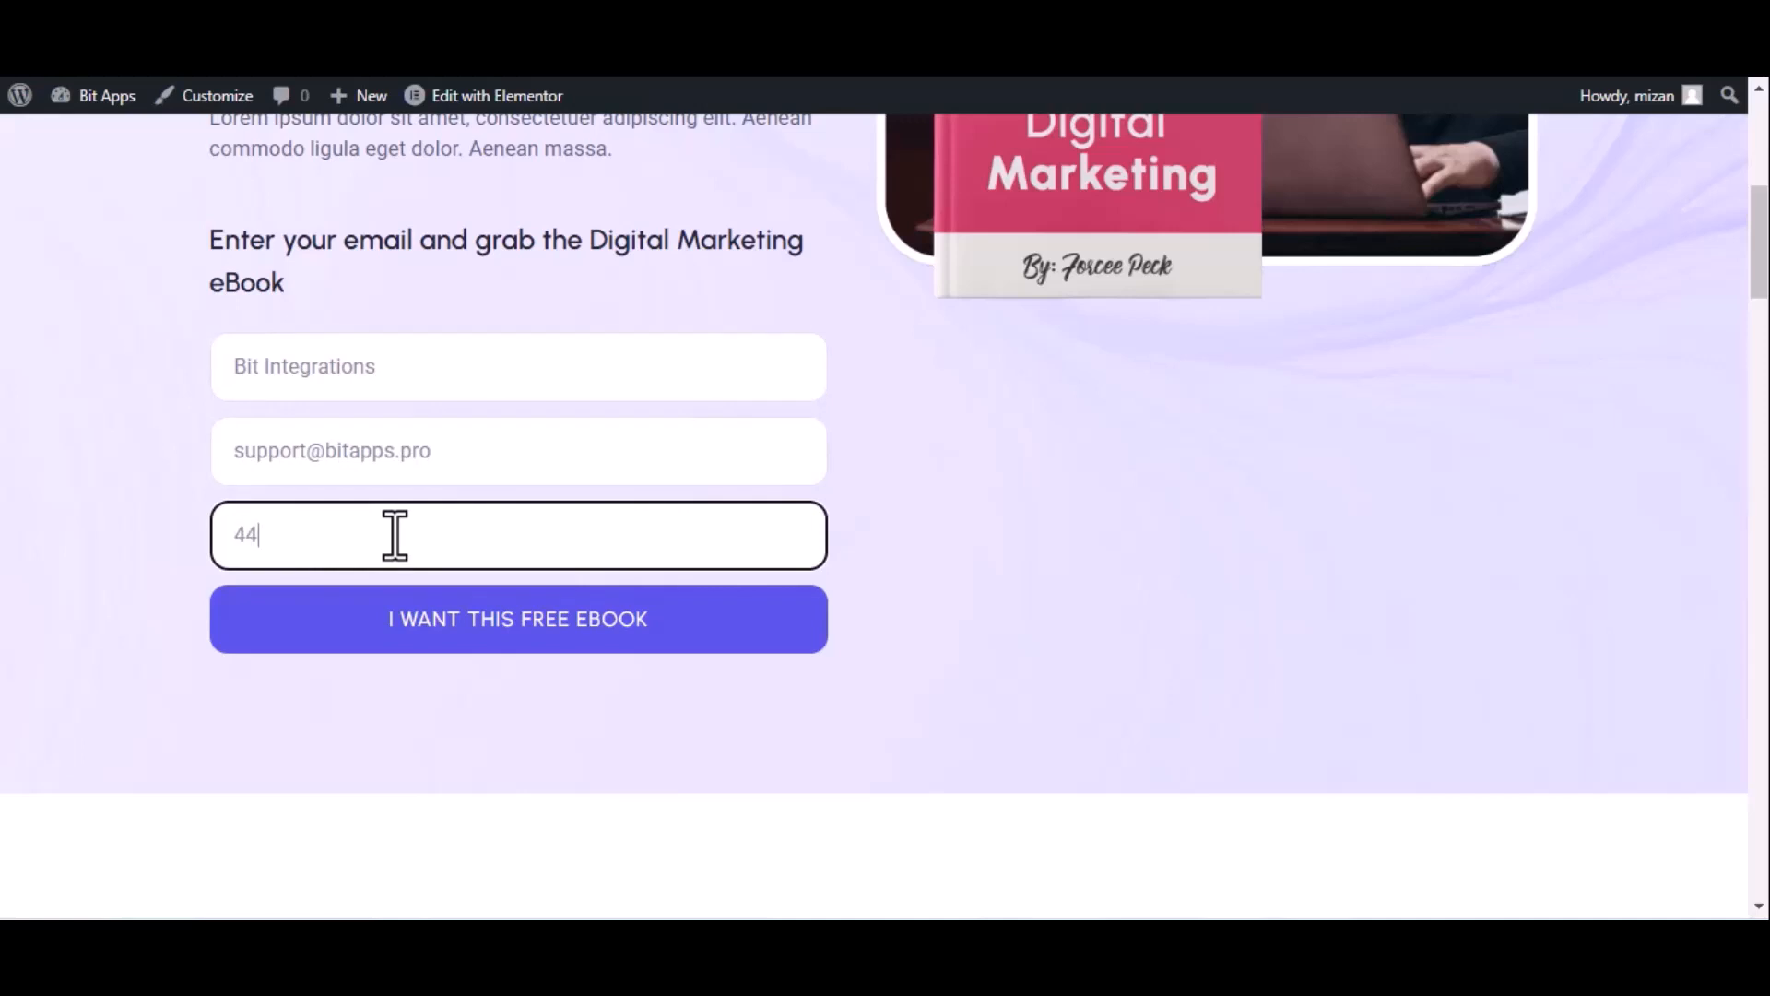
type("5666")
left_click(454, 622)
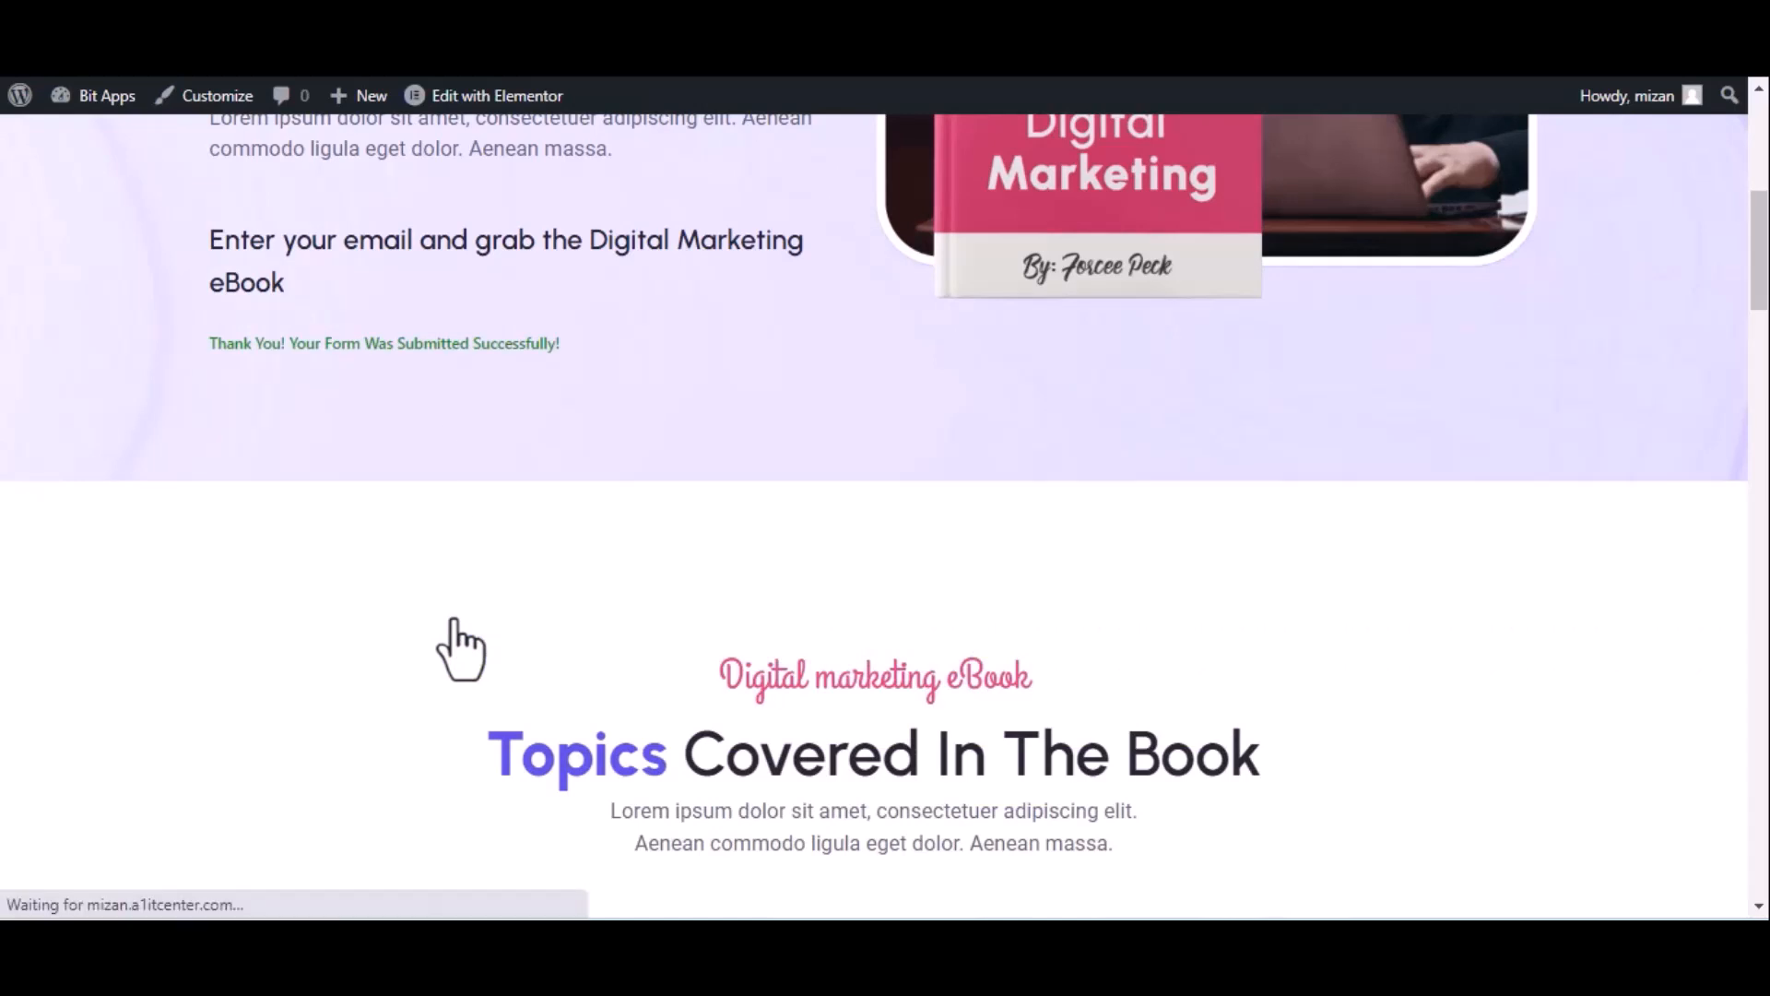
Step: Return to the fetched webhook response and proceed to set the action
key("ctrl+Tab")
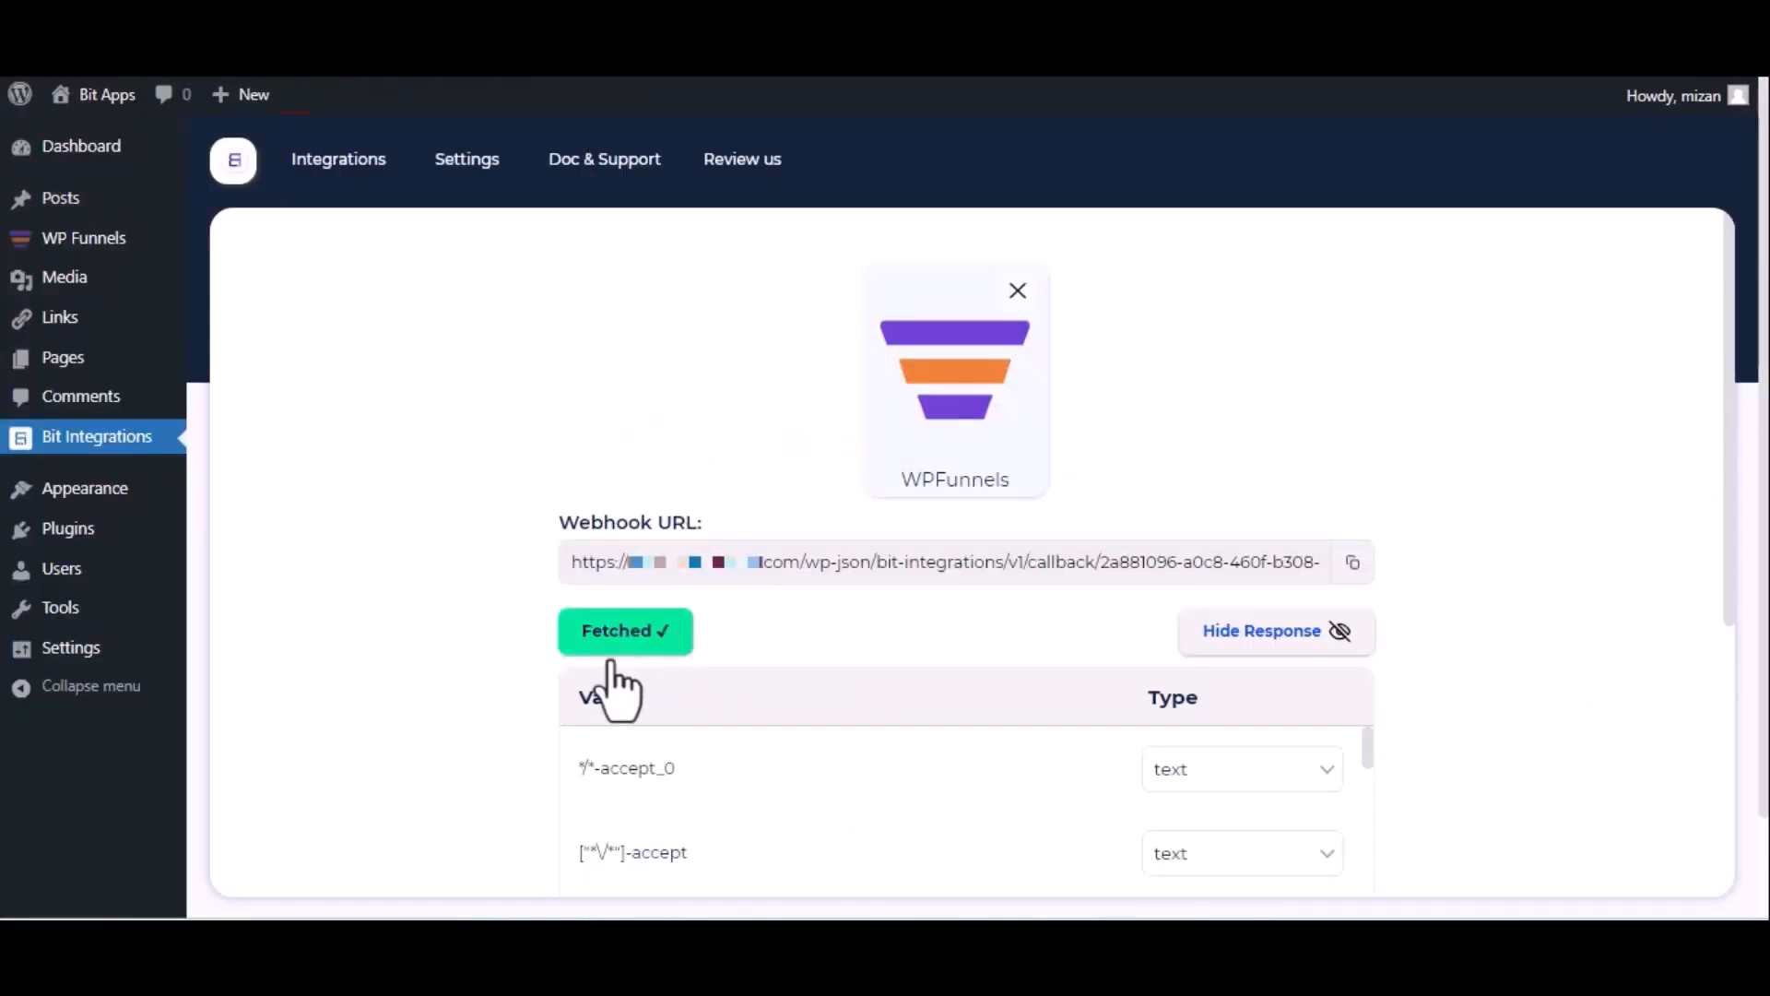
scroll(619, 673, "down", 5)
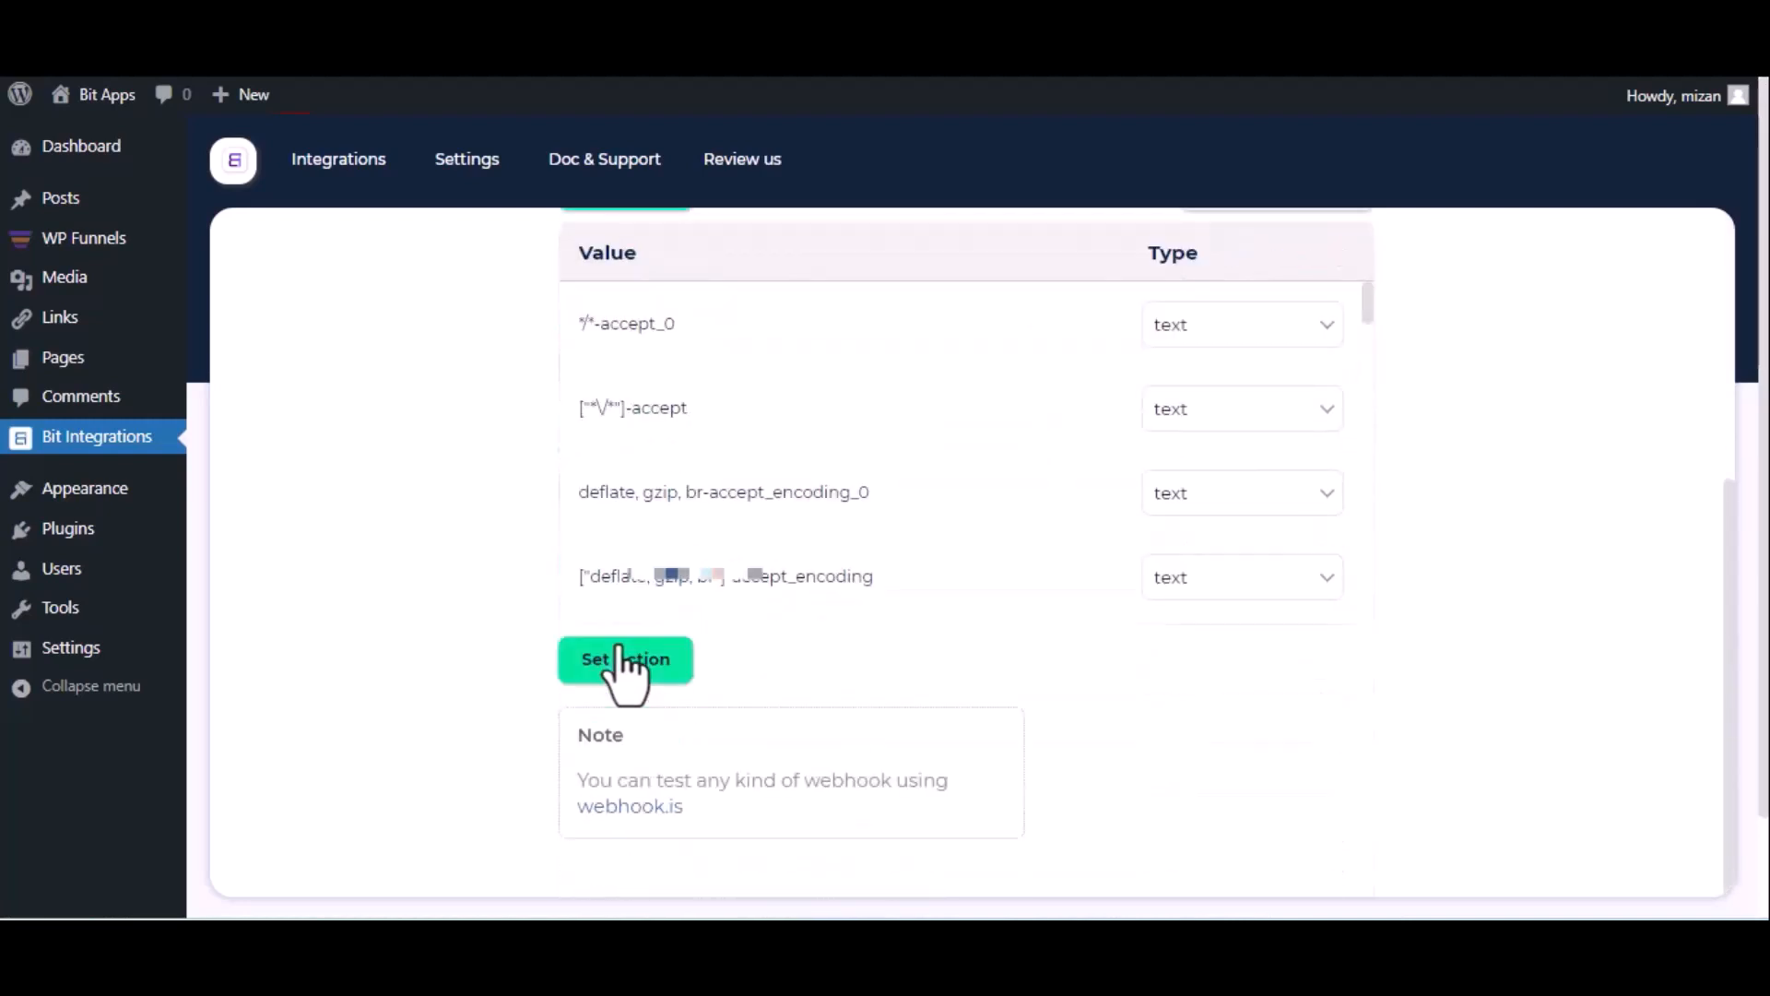
left_click(622, 653)
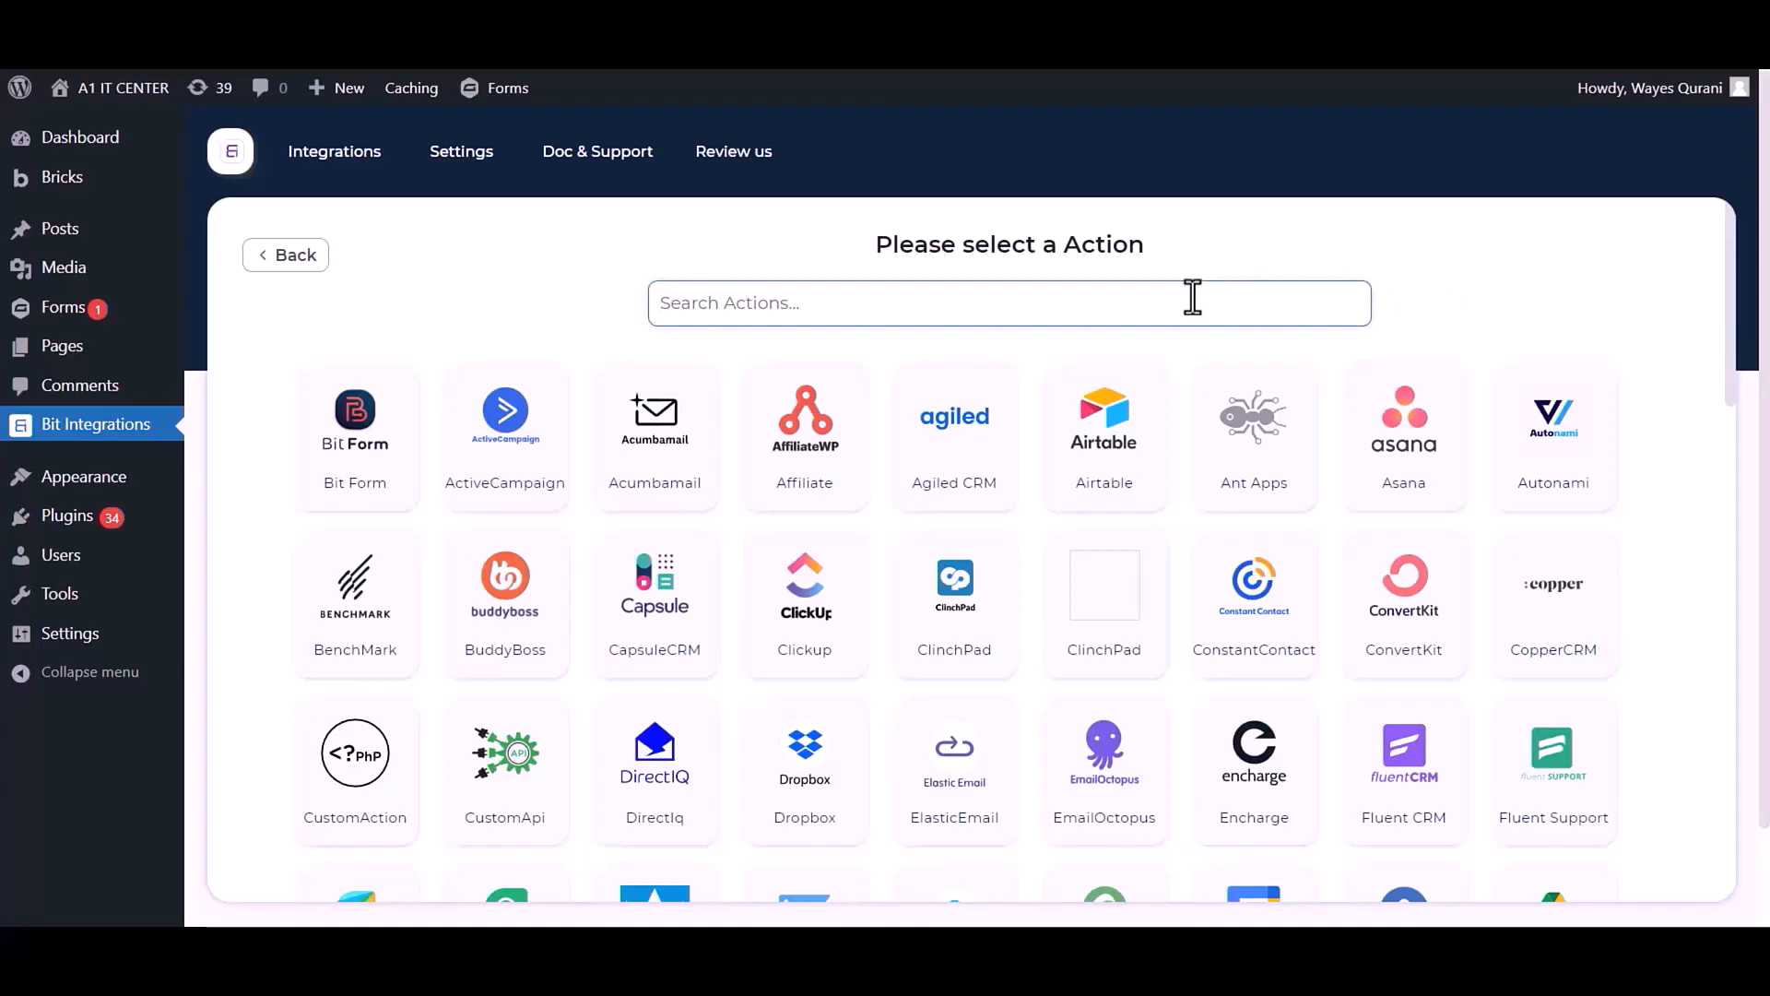
Step: Search the actions for WhatsApp and select WhatsApp
left_click(1193, 297)
type("Whatsapp")
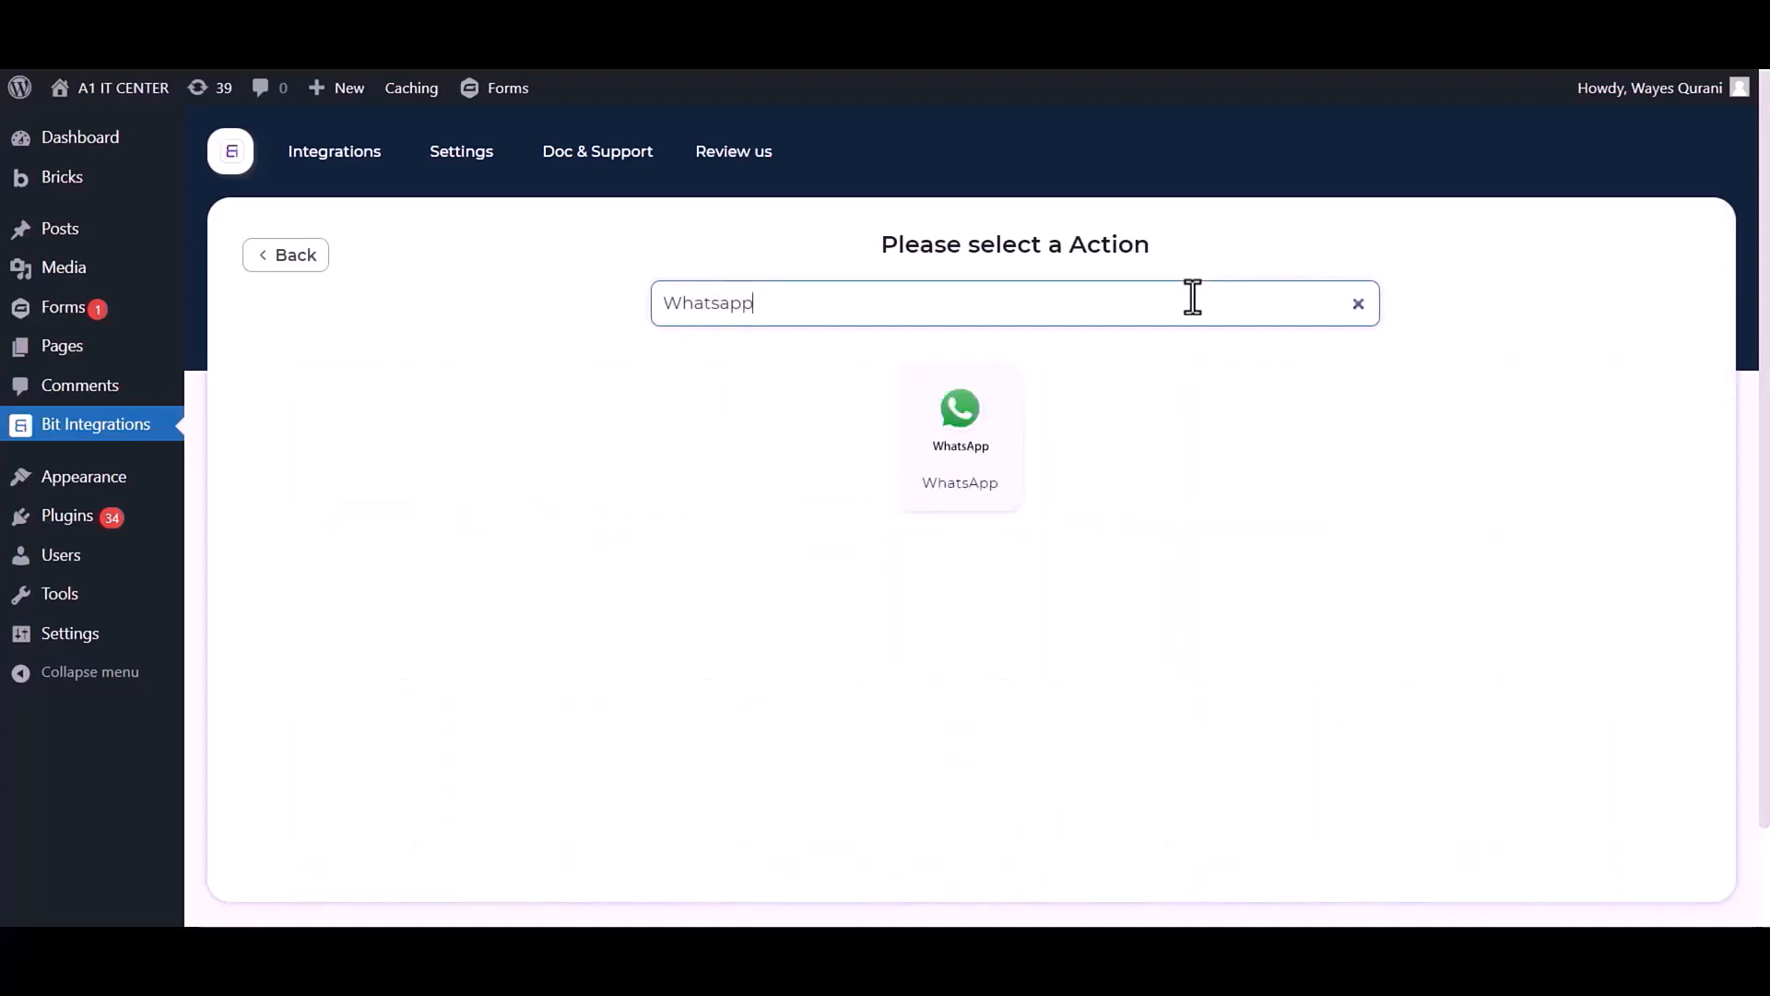
left_click(984, 454)
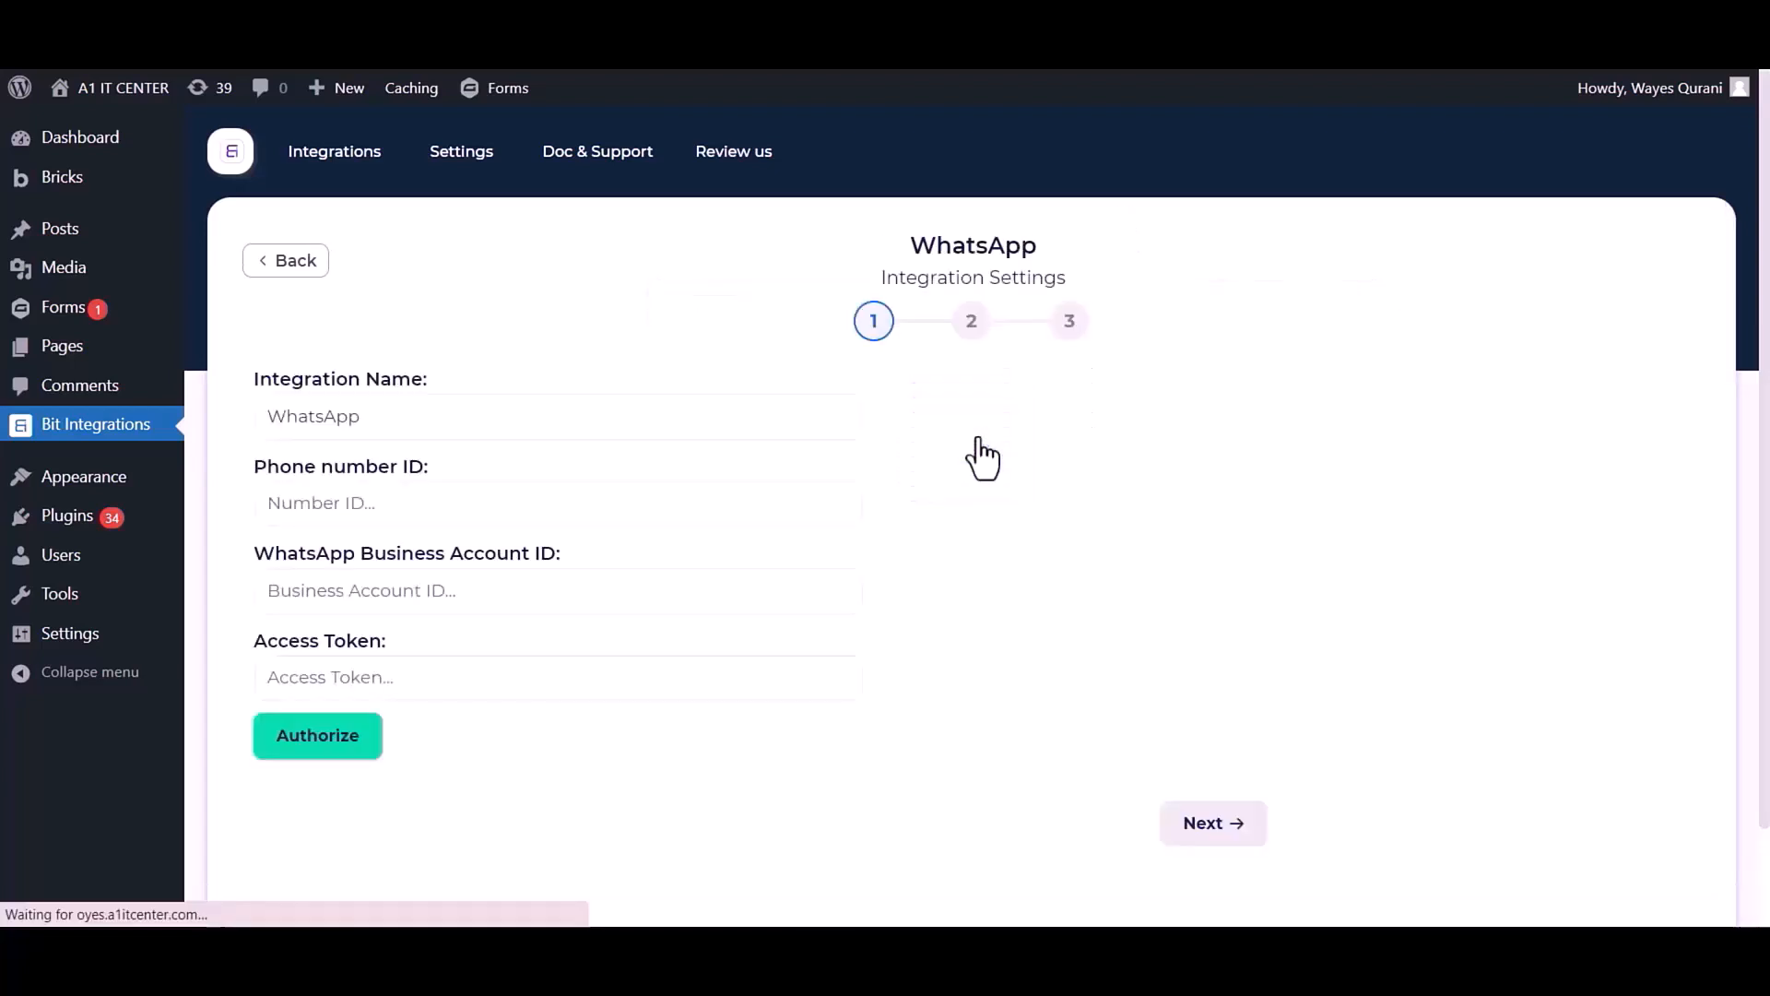
Step: Examine the WhatsApp integration settings fields that need to be filled in
left_click_drag(416, 379, 249, 379)
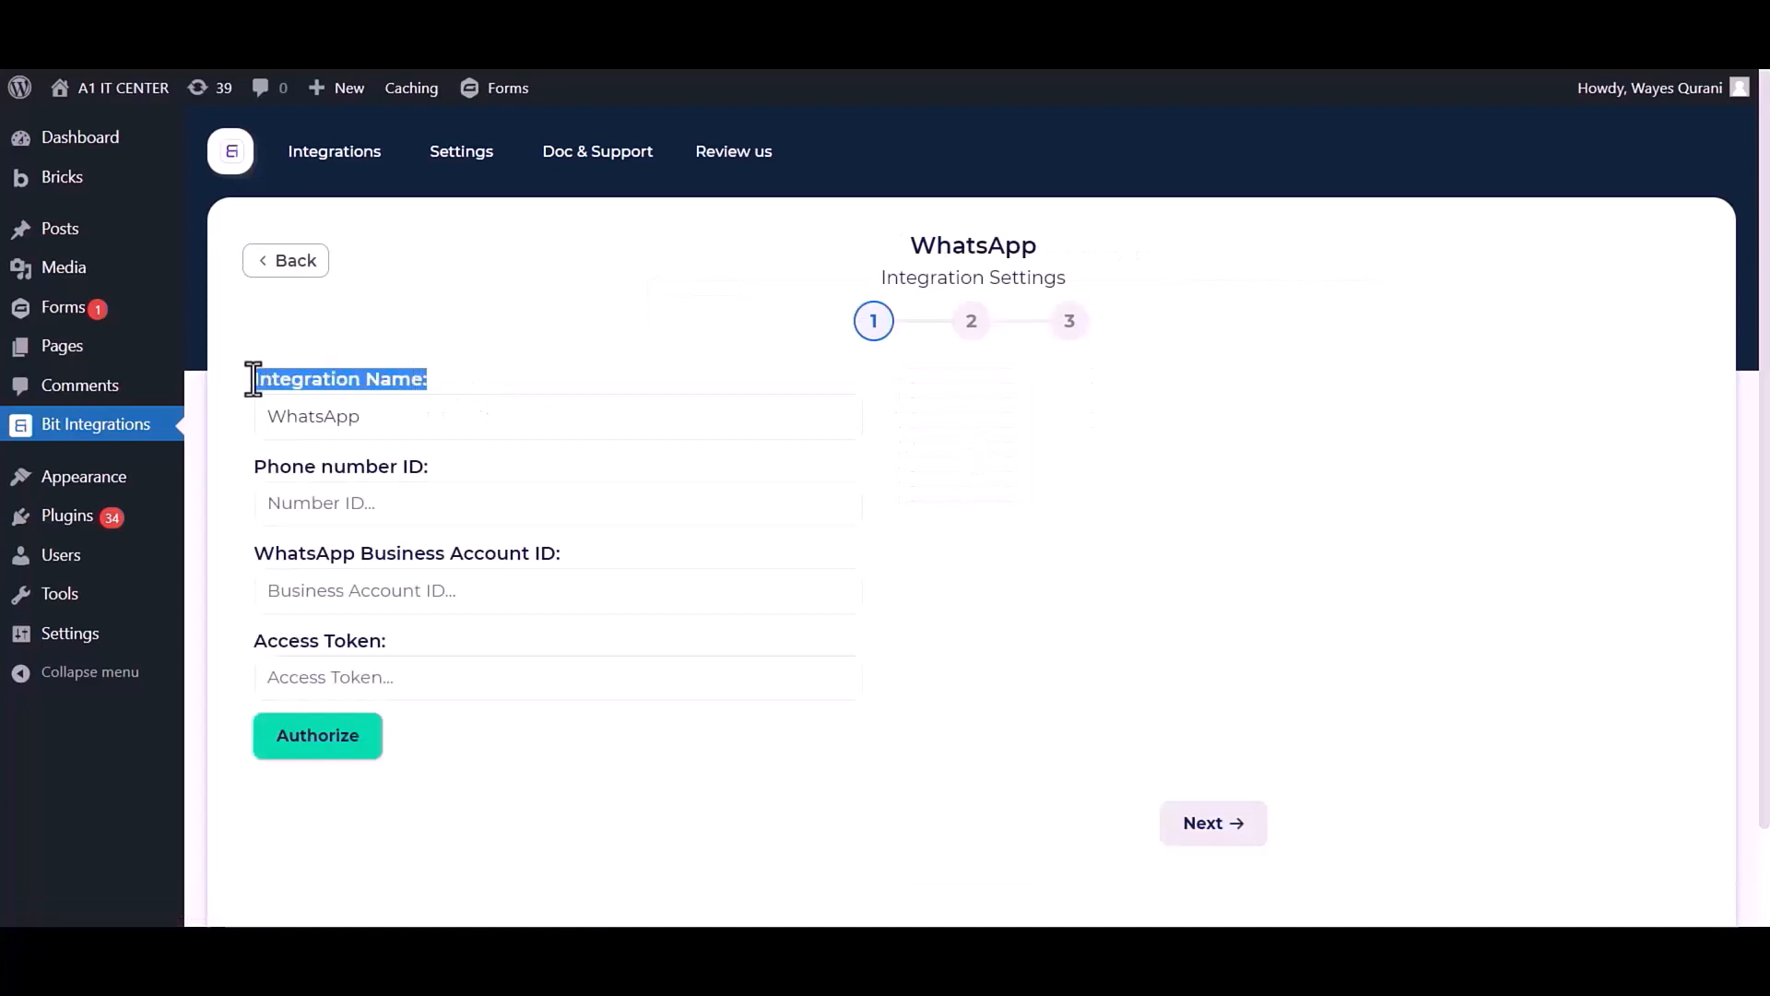
left_click(356, 406)
left_click_drag(383, 423, 429, 466)
left_click_drag(246, 554, 553, 549)
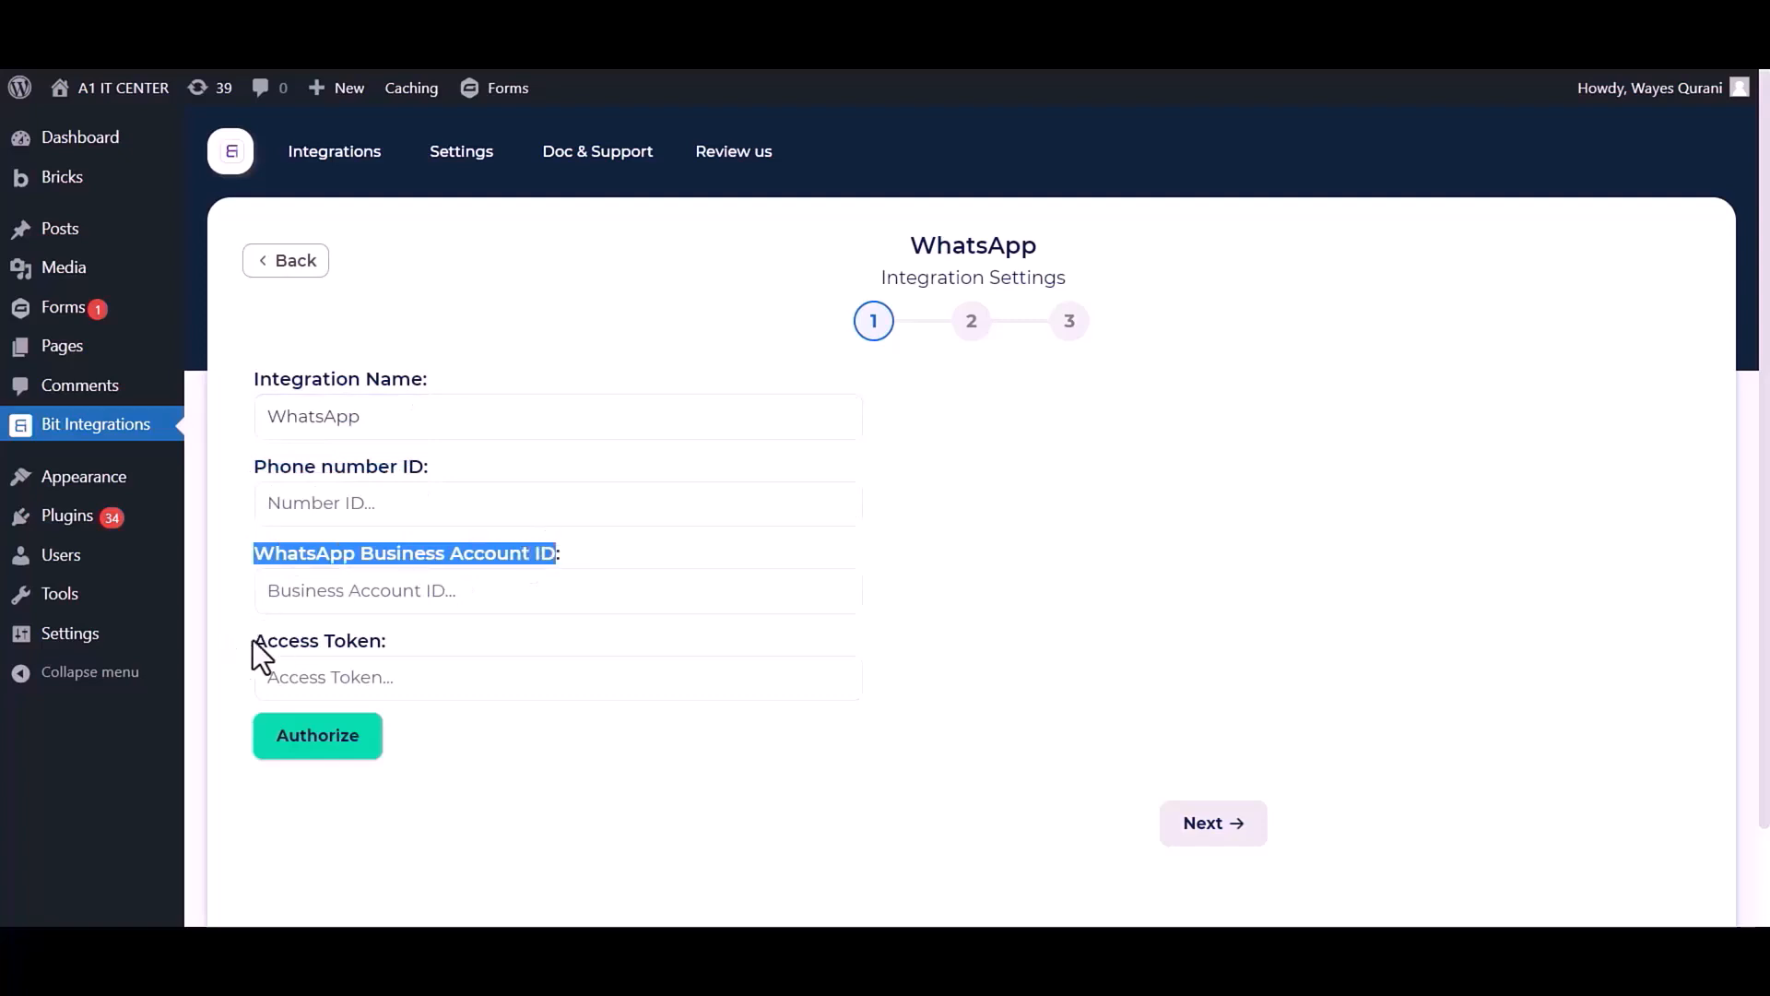
left_click_drag(252, 640, 416, 653)
left_click(557, 748)
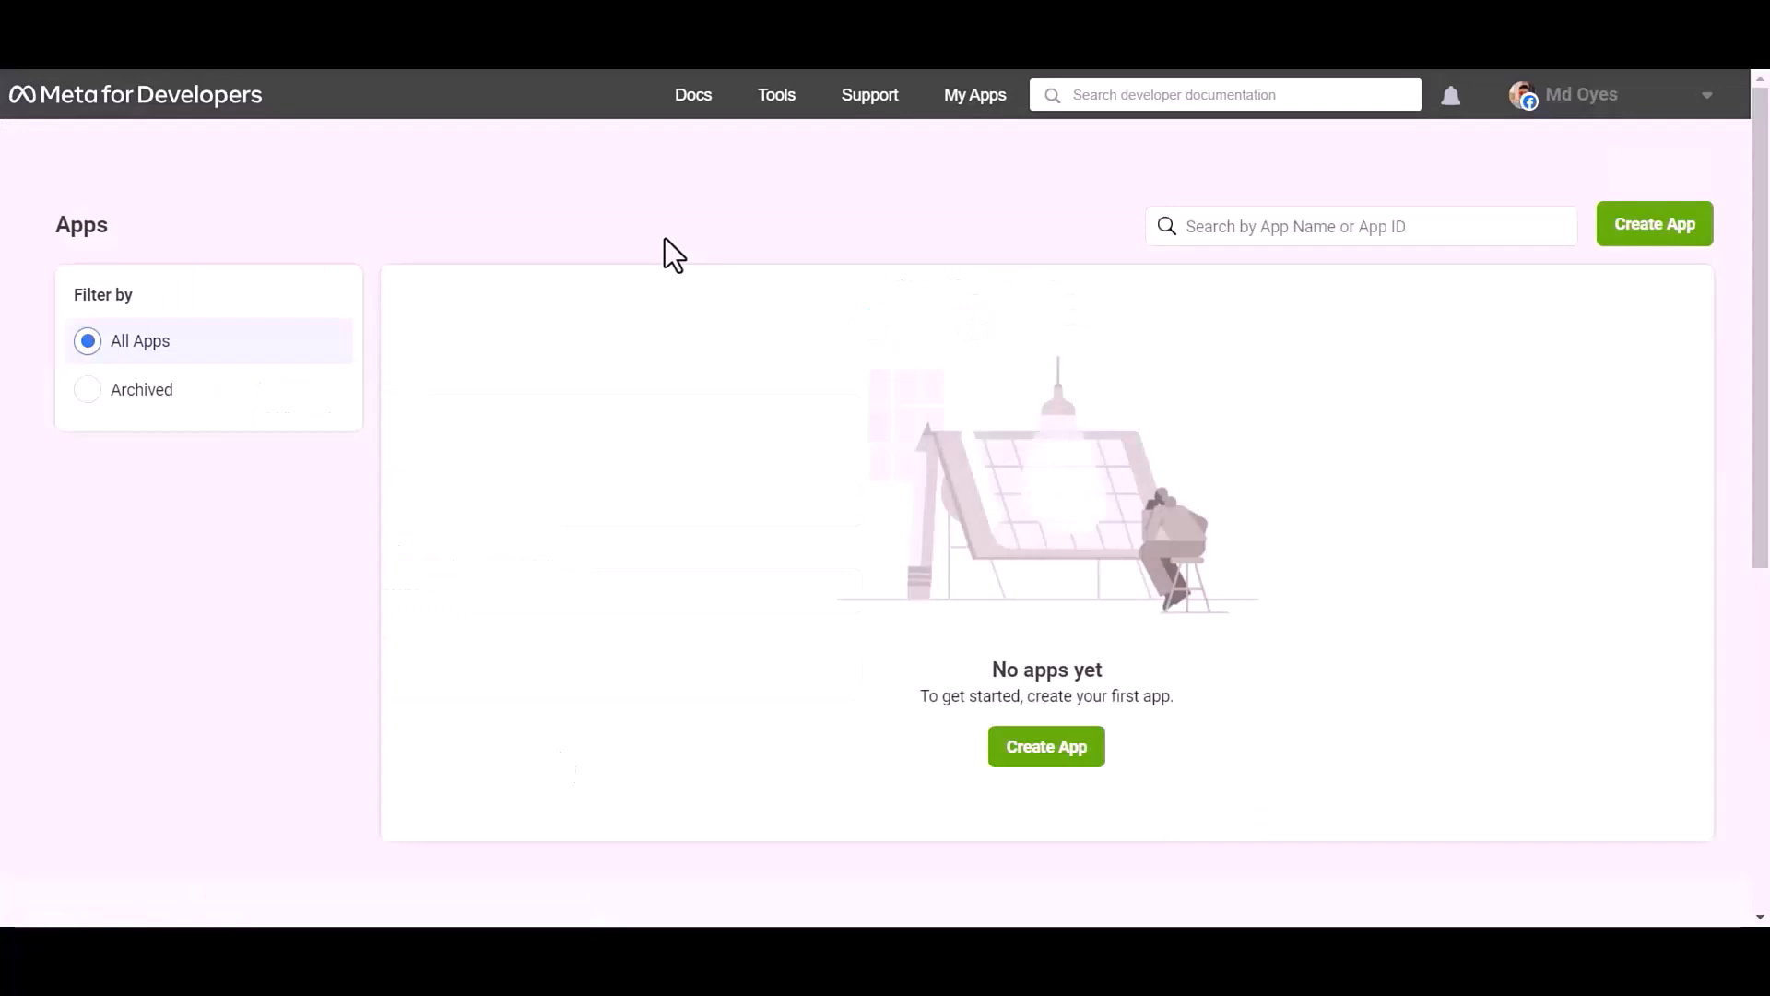
Step: Start creating a Meta developer app with the Other use case and the Business app type
left_click(1676, 231)
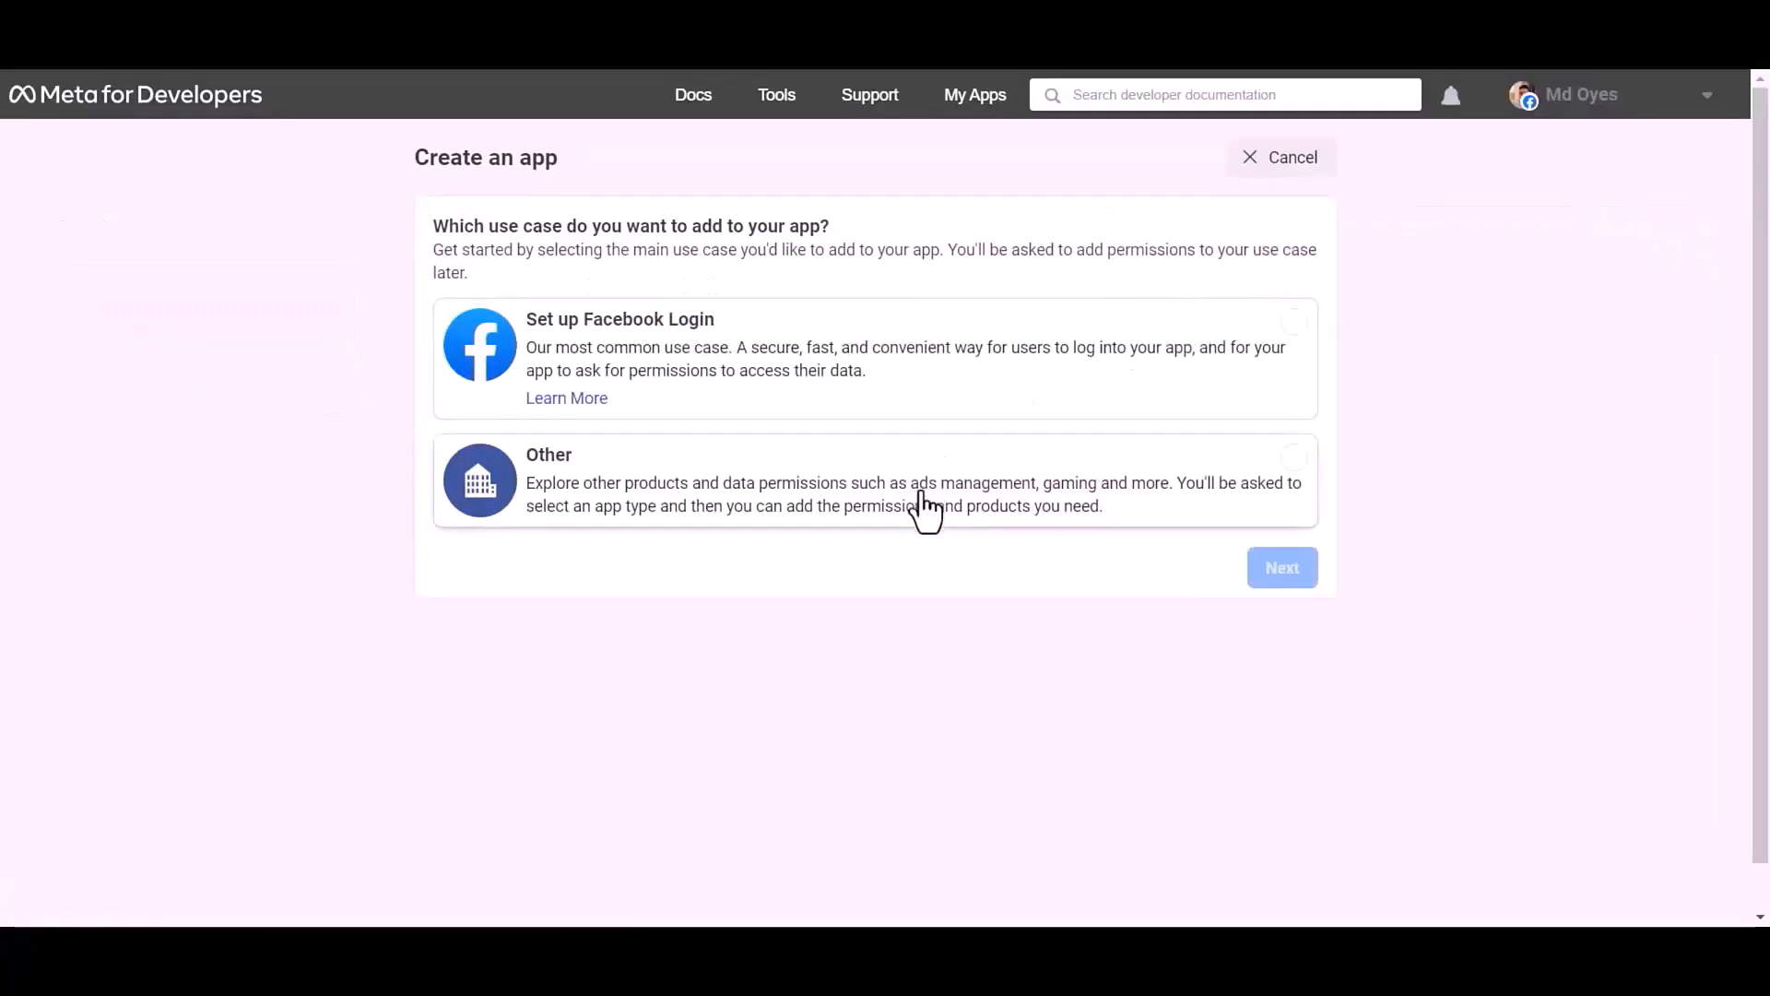
left_click(924, 510)
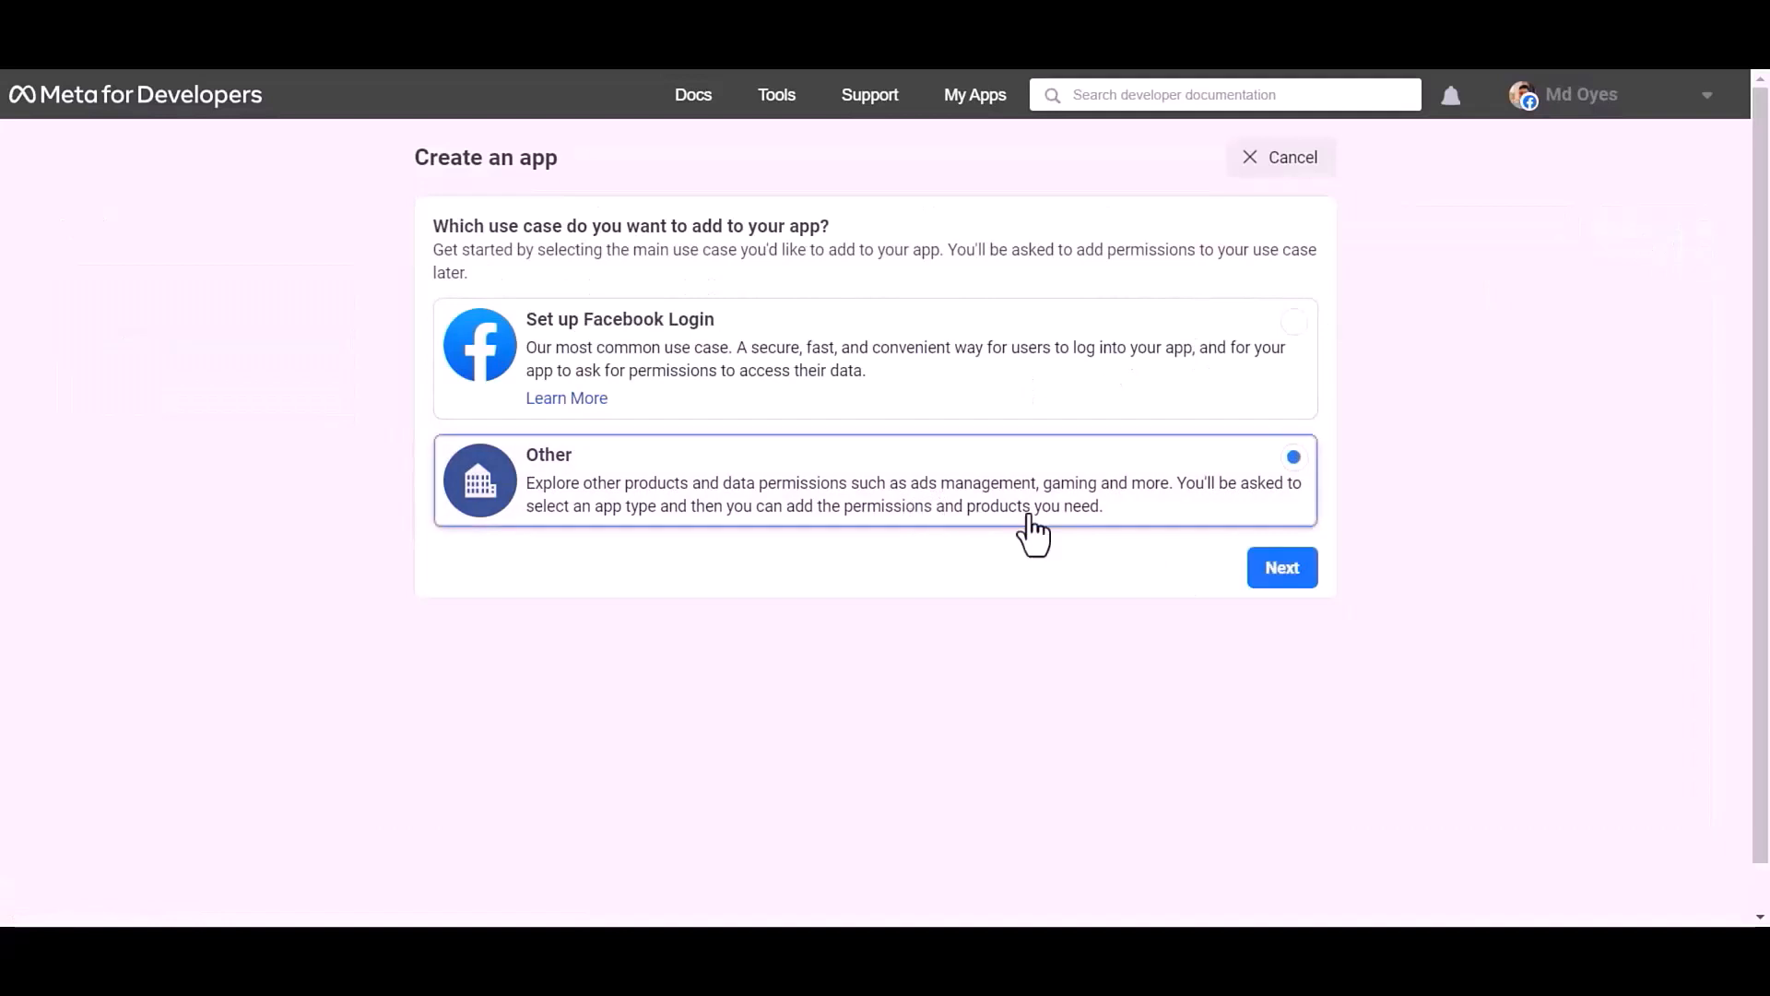
left_click(1294, 592)
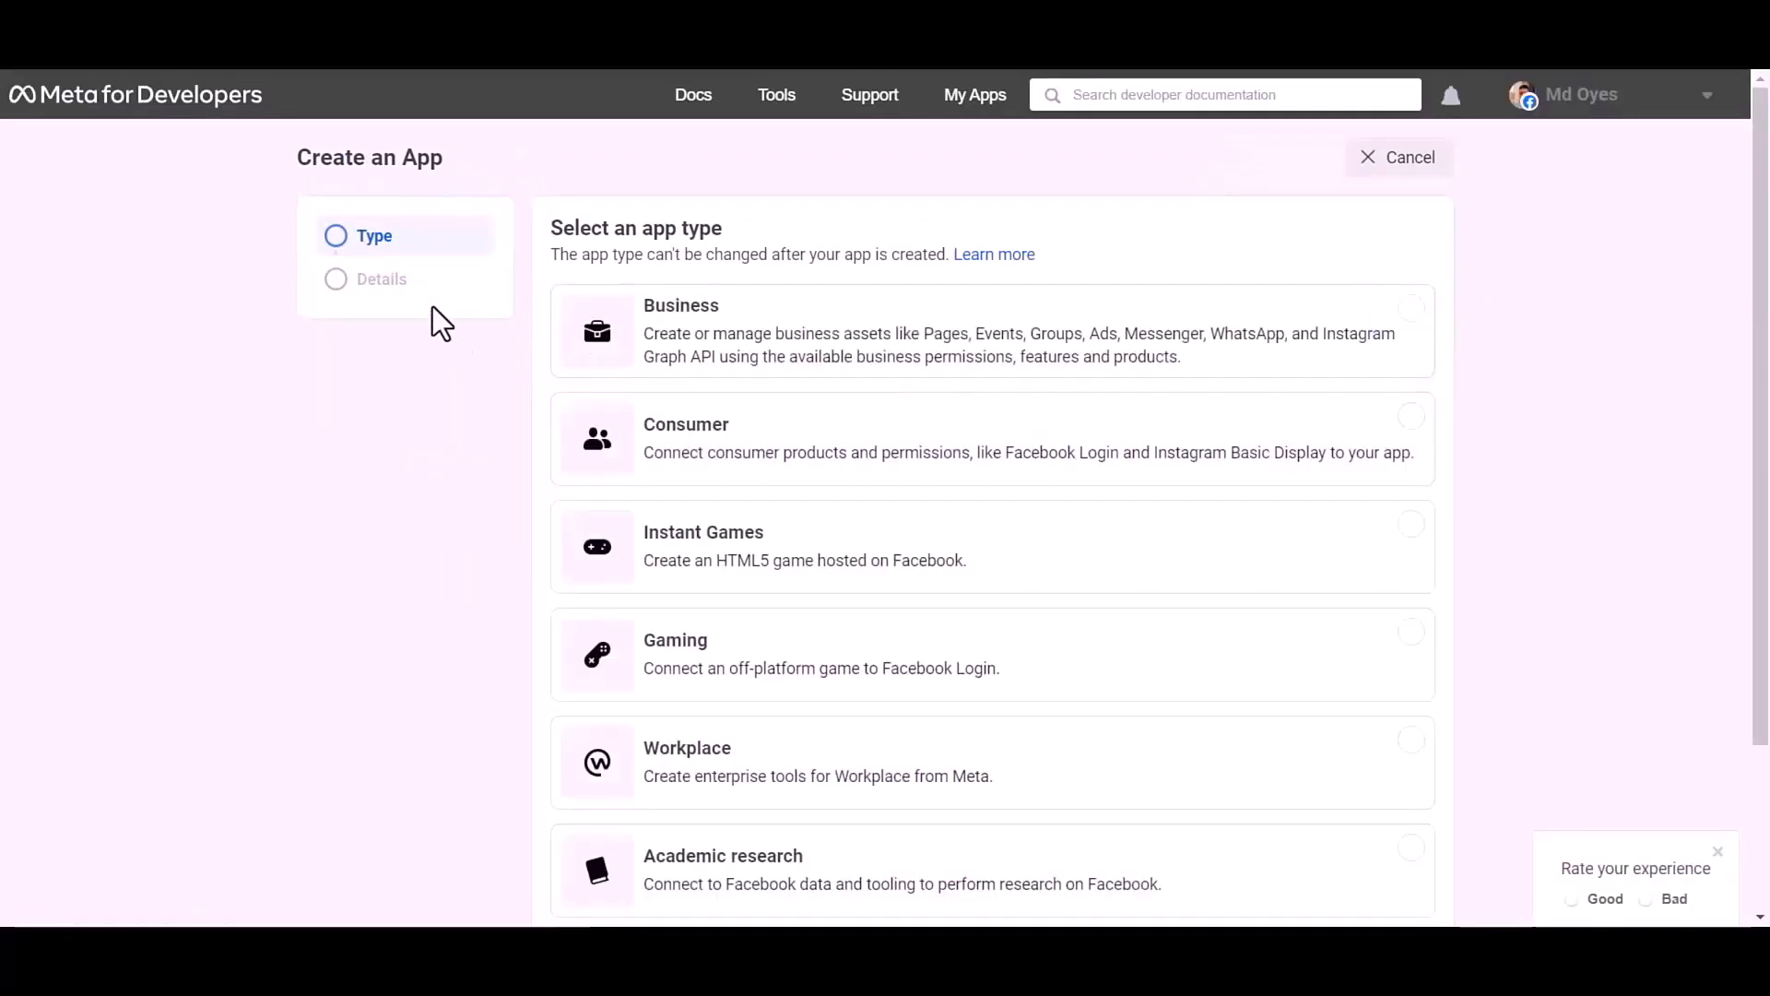
left_click(759, 348)
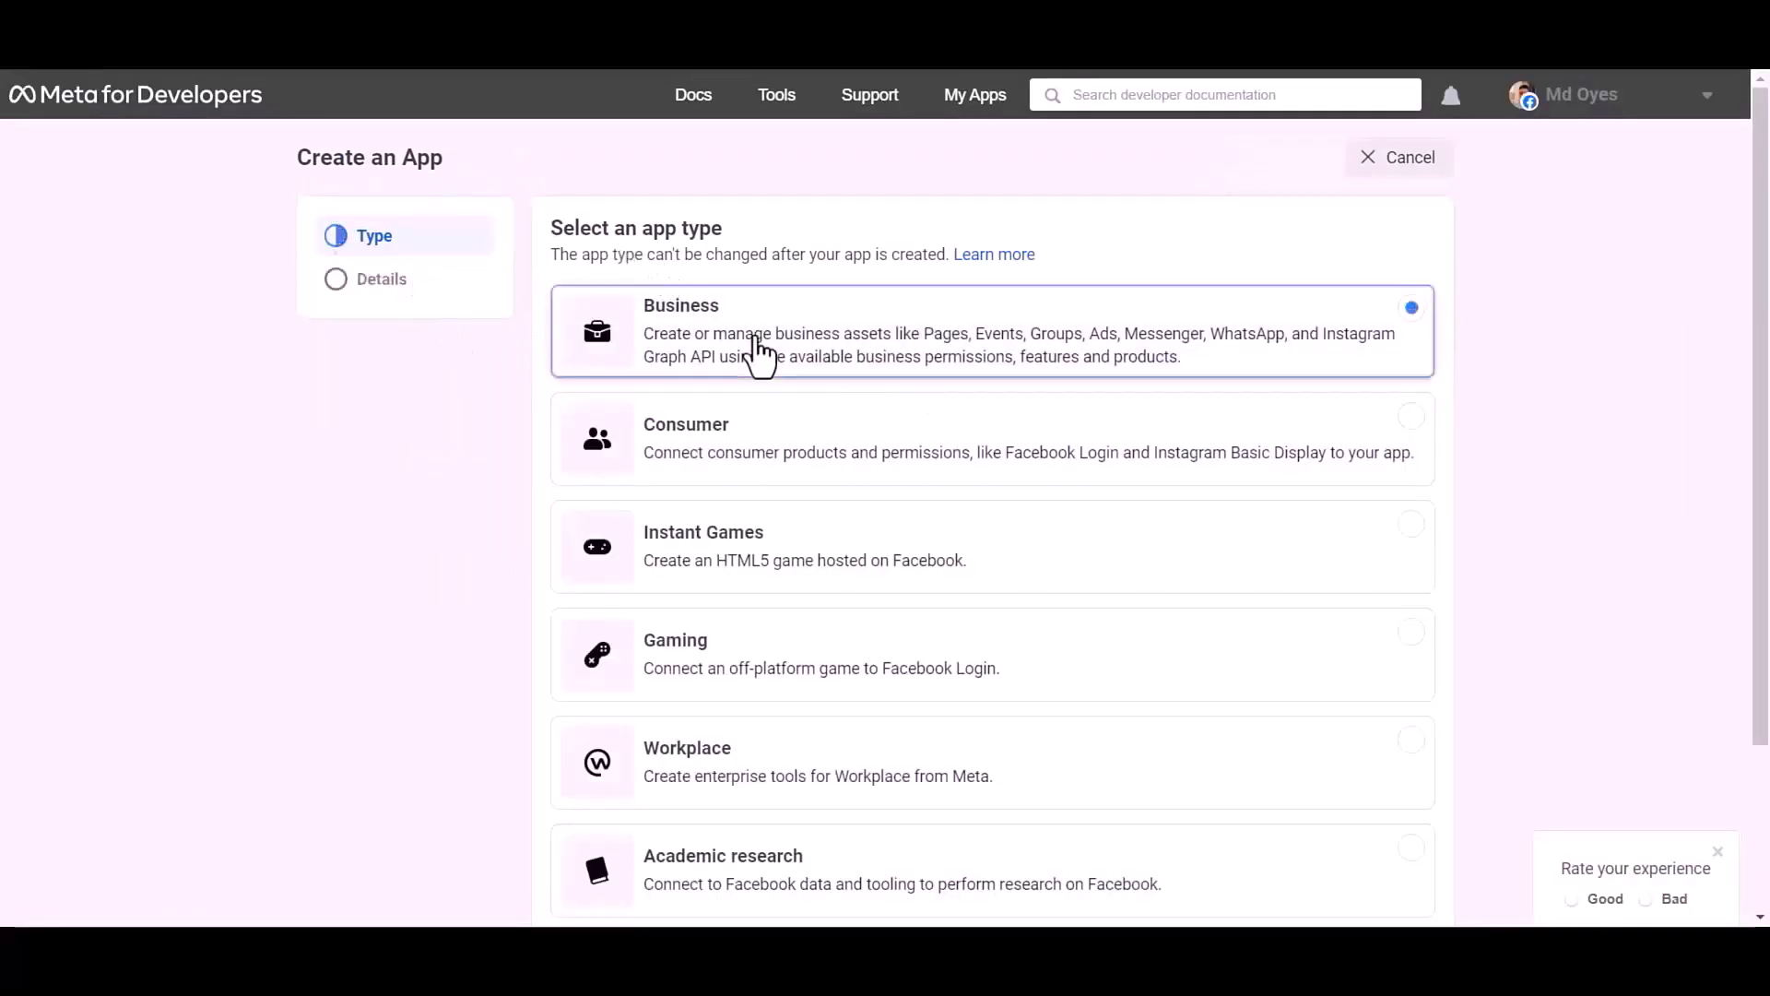
scroll(1266, 353, "down", 2)
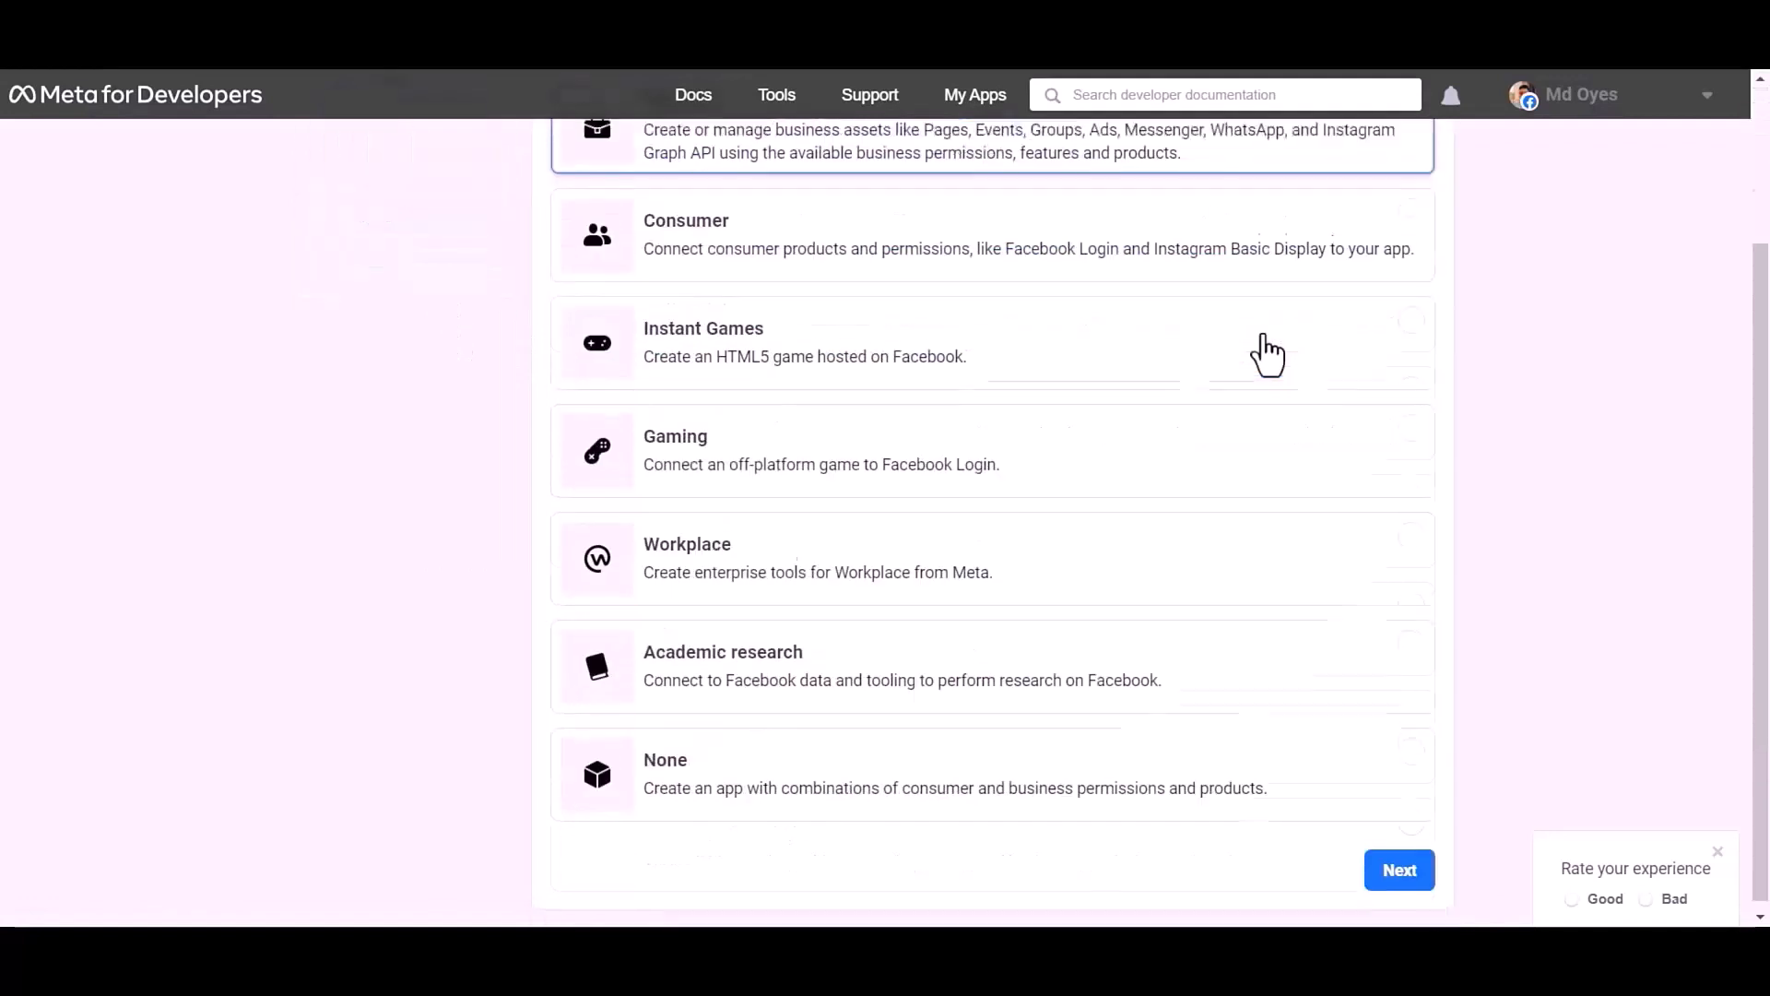
left_click(1394, 867)
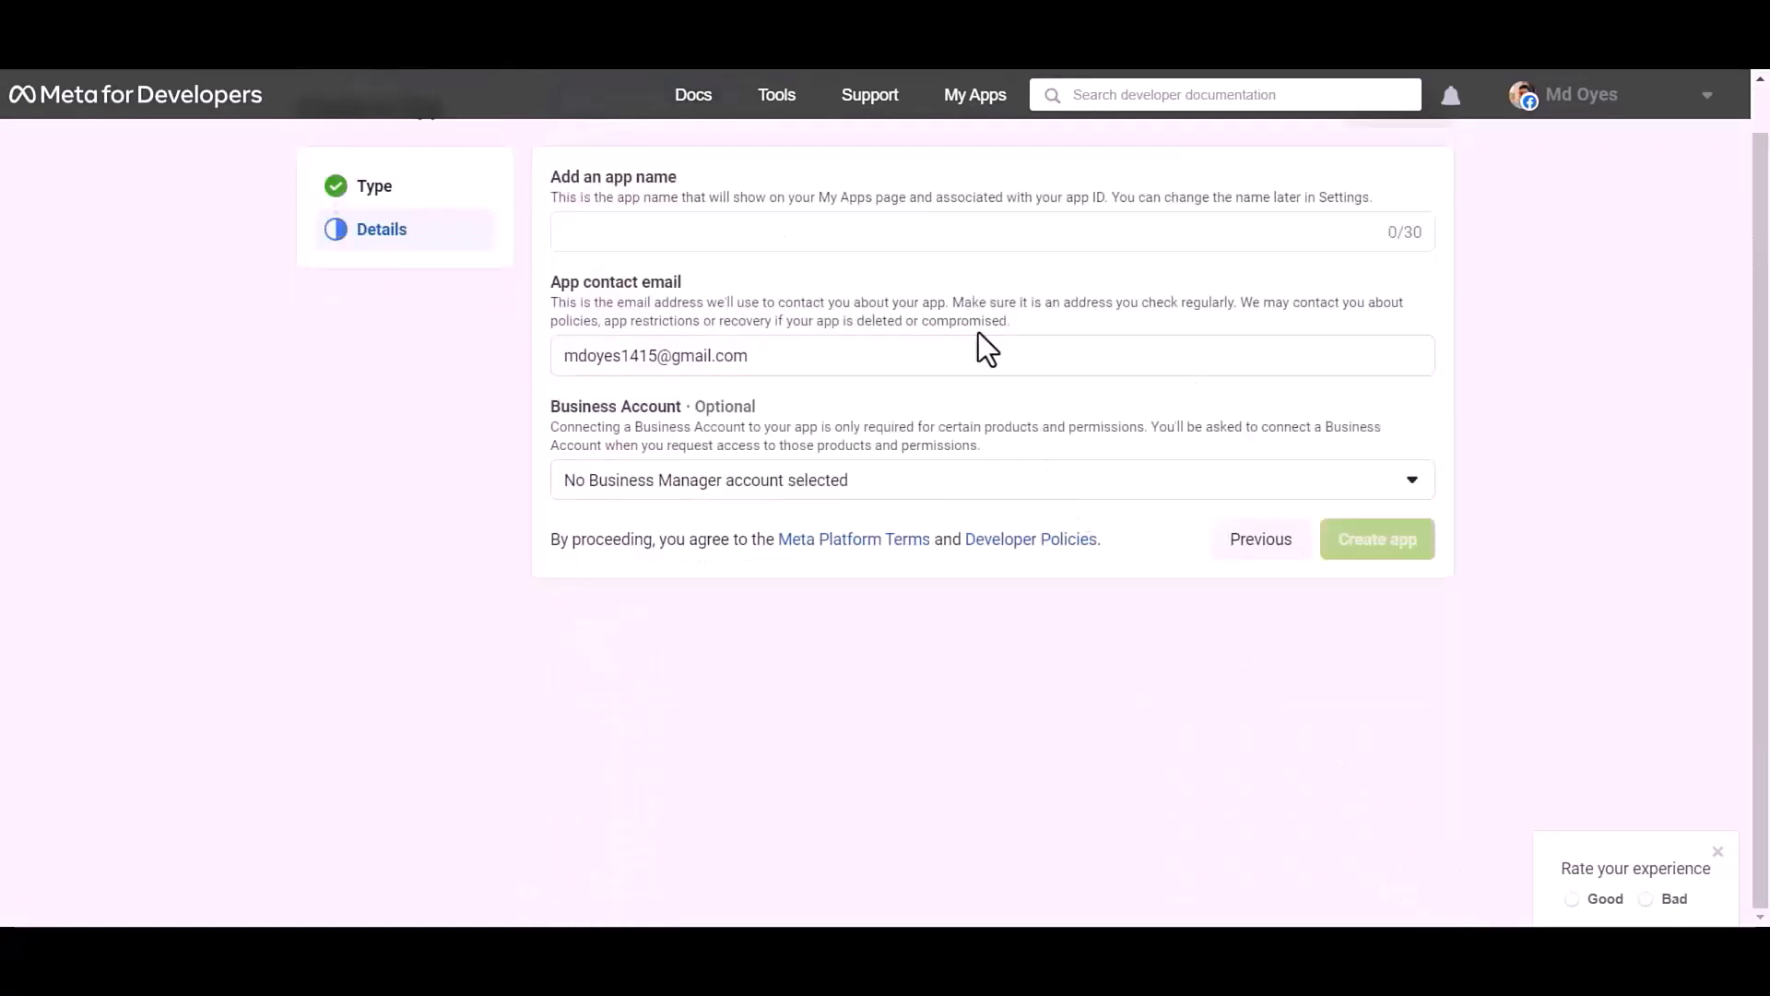
Step: Name the app Bit Integrations and create it
left_click(715, 230)
type("Bit Integrations")
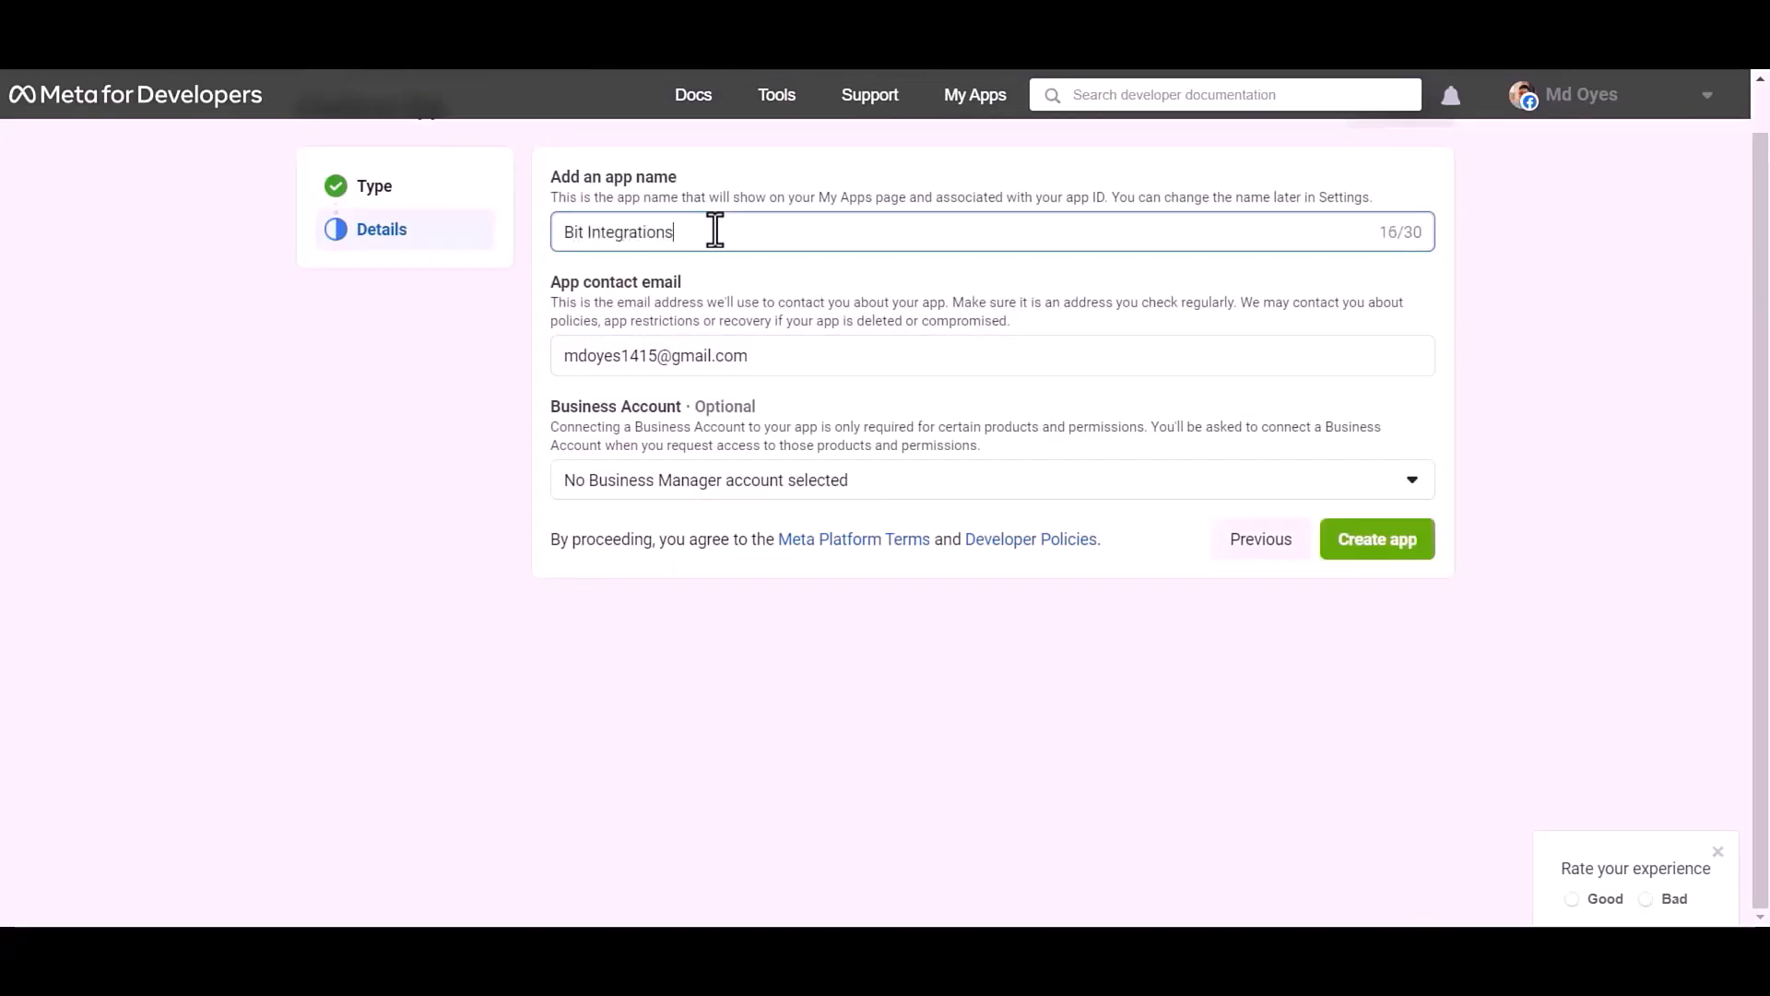
left_click(1377, 550)
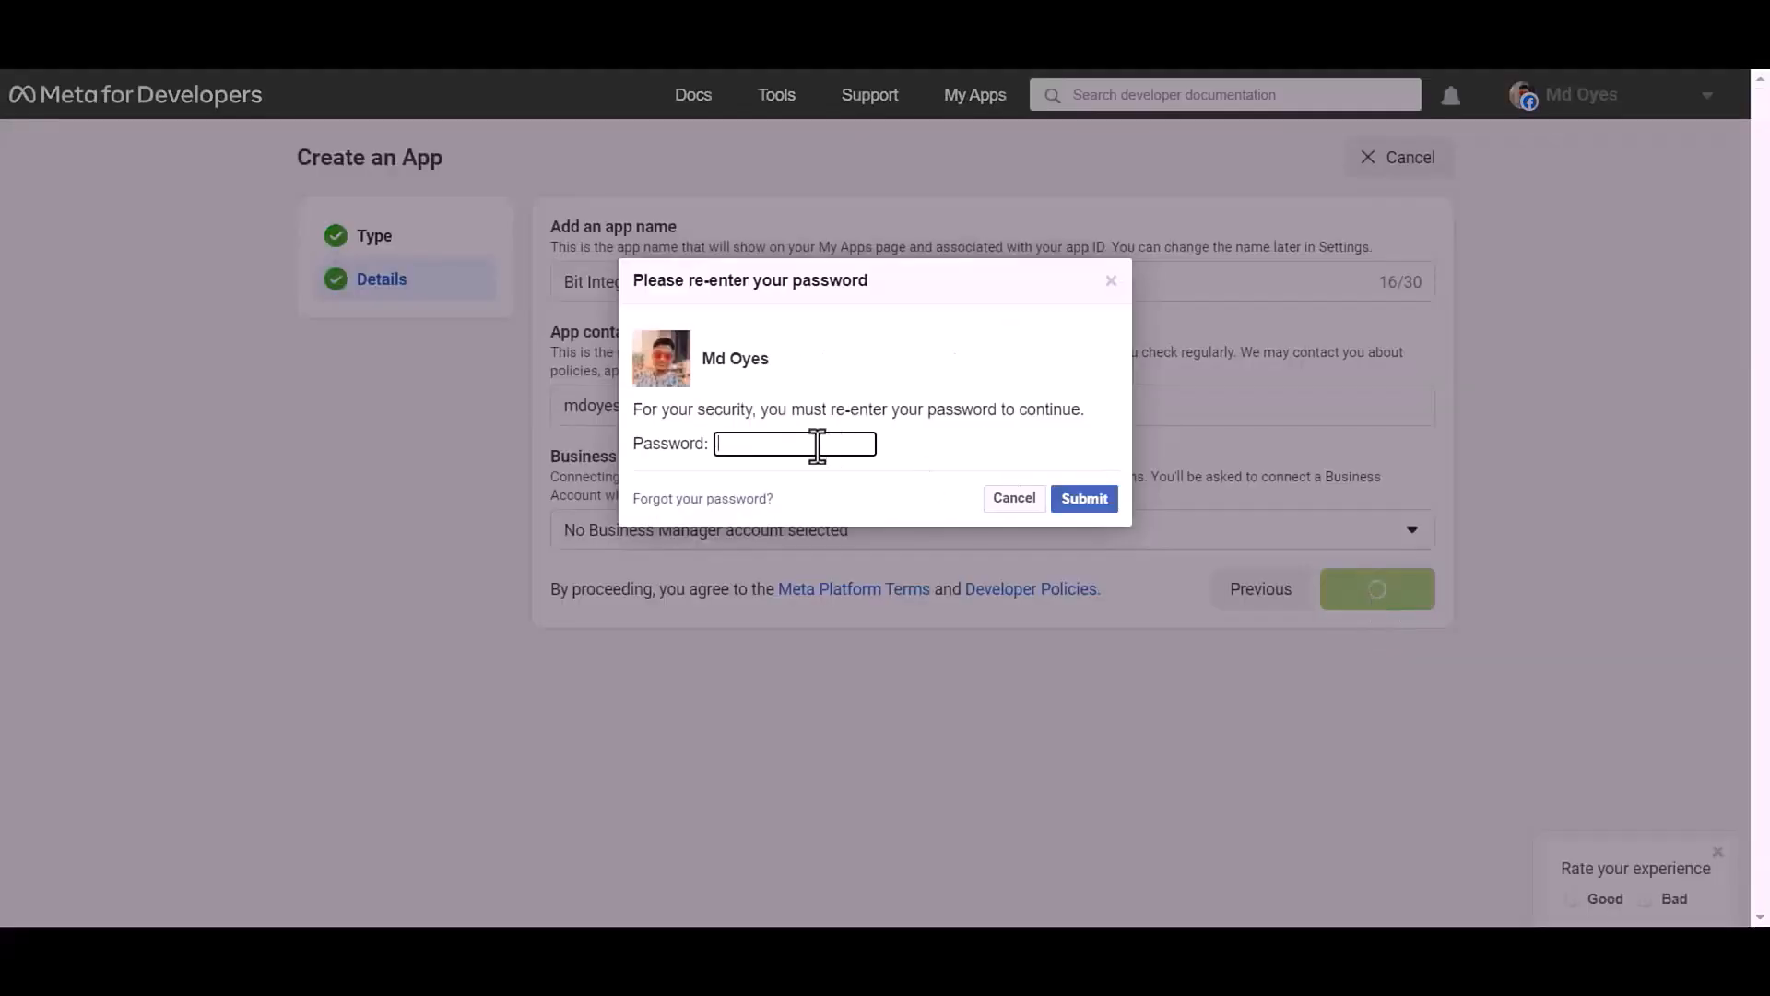
Step: Re-enter the account password and submit it to confirm app creation
left_click(818, 445)
left_click(839, 505)
left_click(1085, 498)
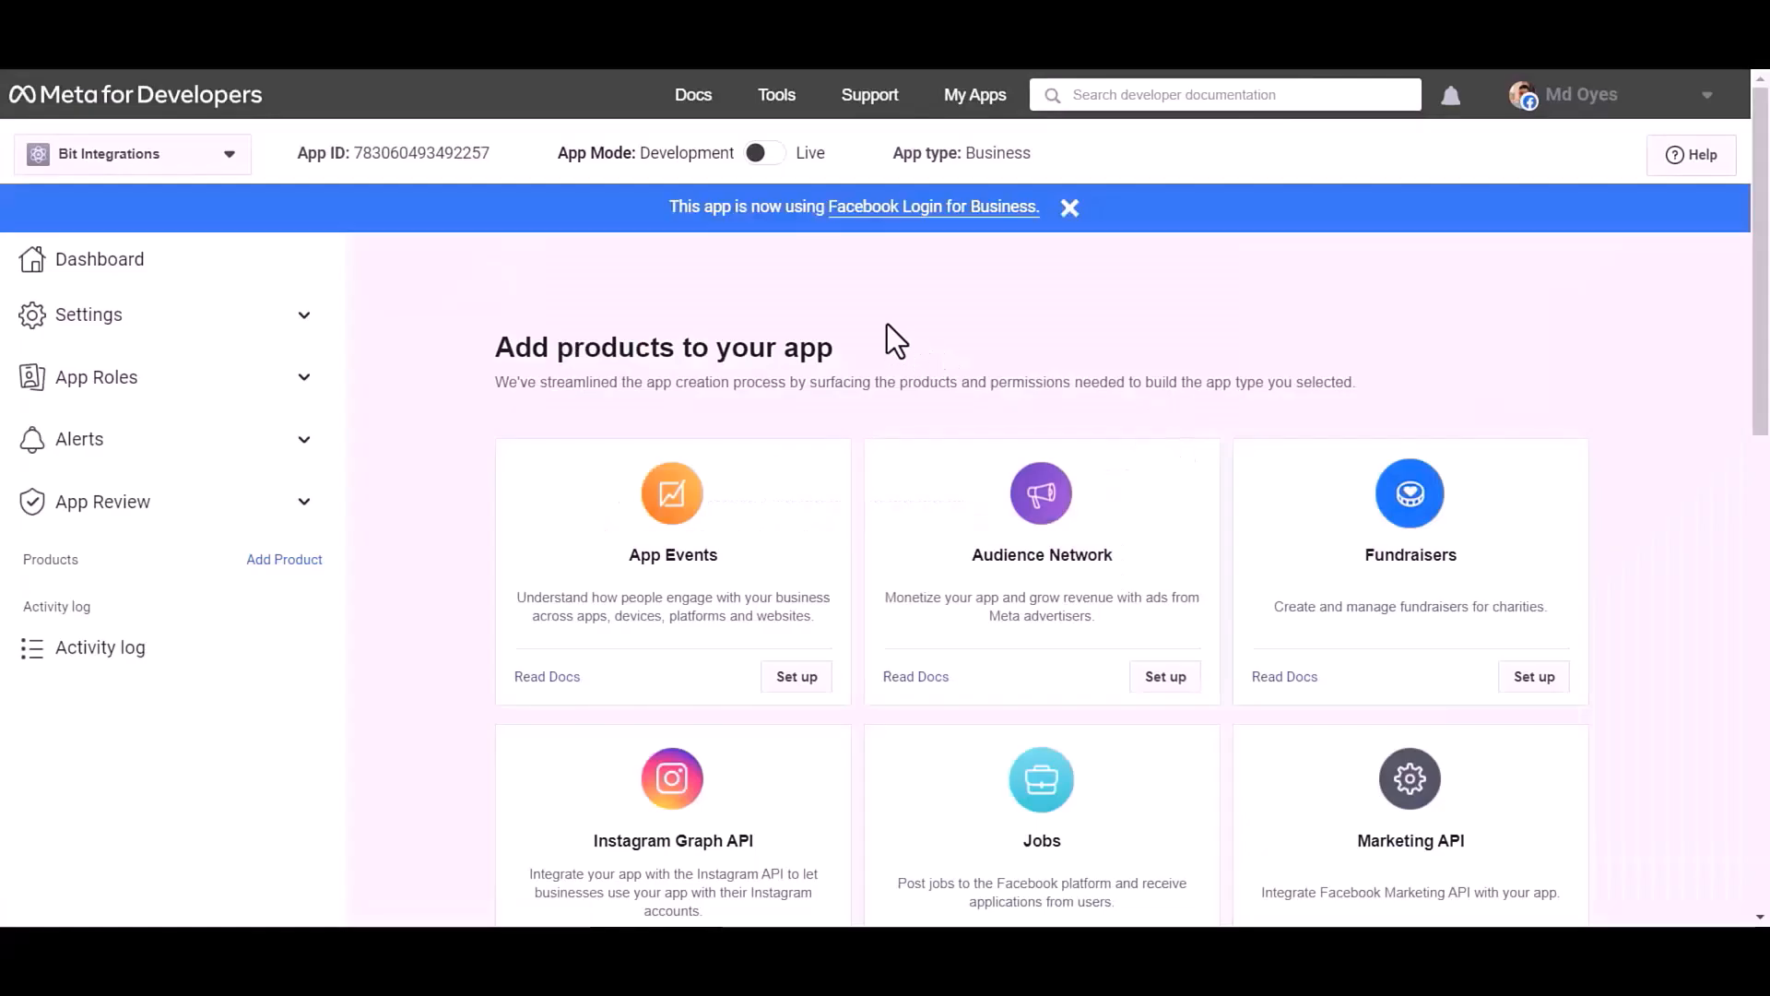
Step: Set up the WhatsApp product on the app, continuing with the Test Business account
scroll(958, 289, "down", 10)
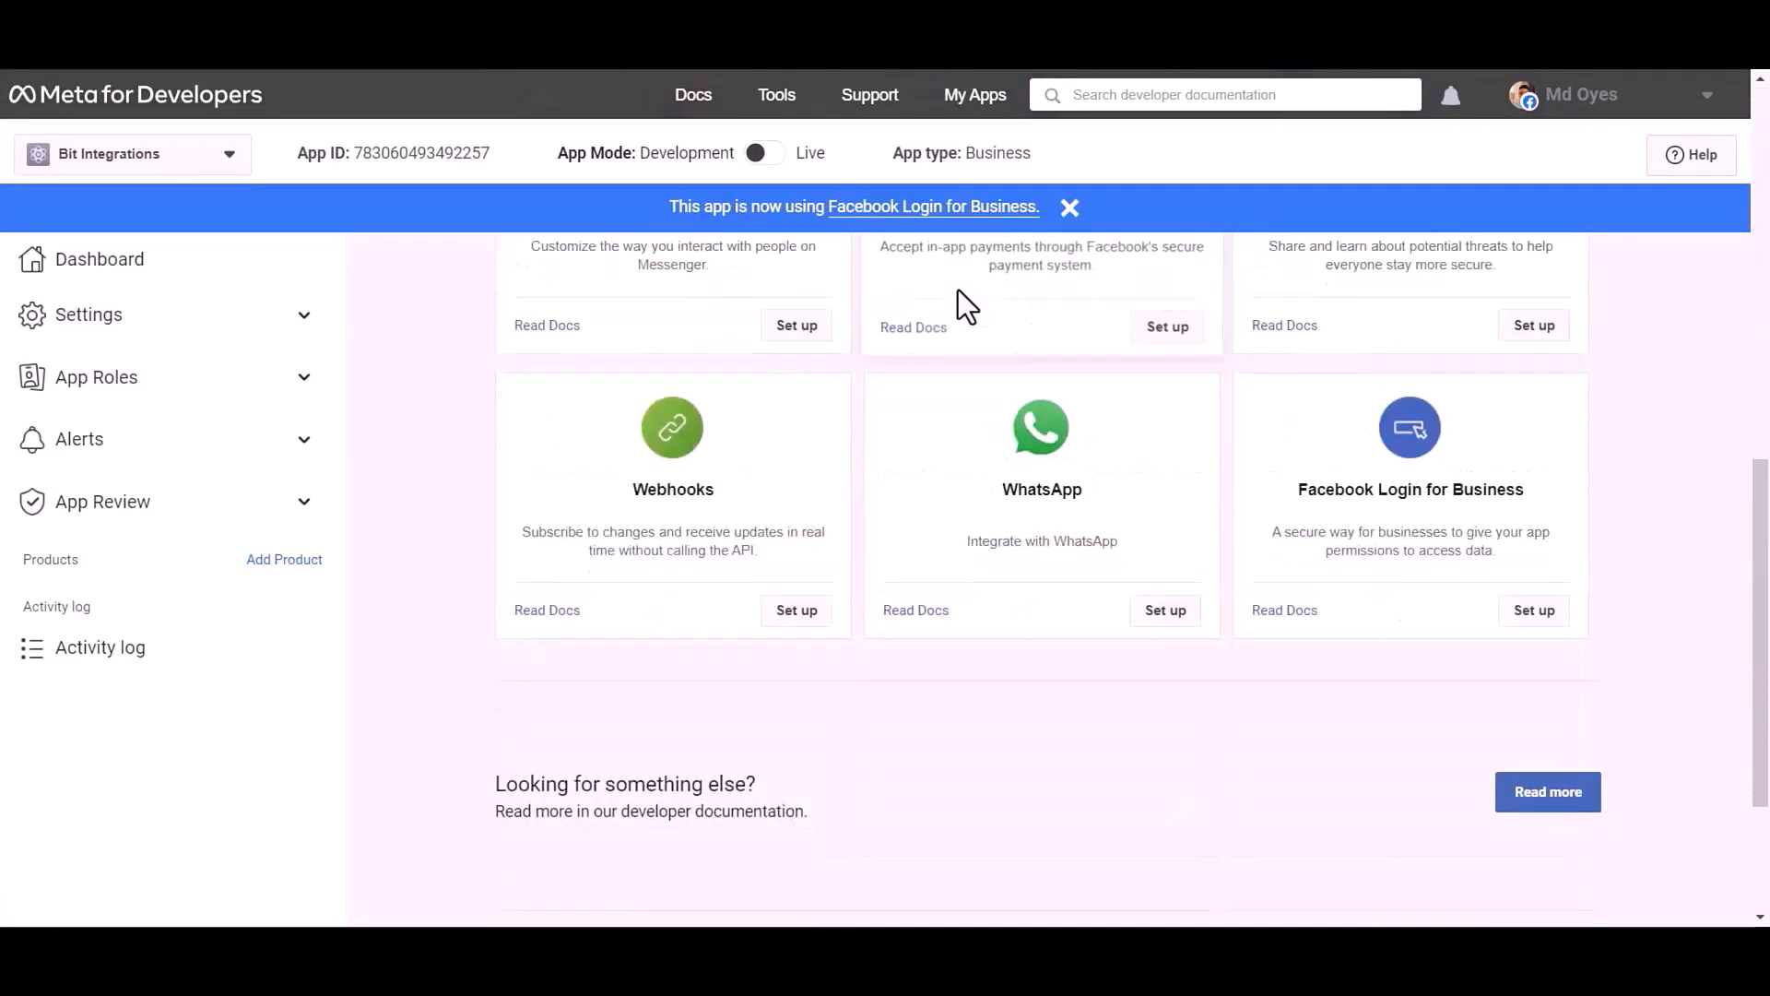
left_click(1164, 619)
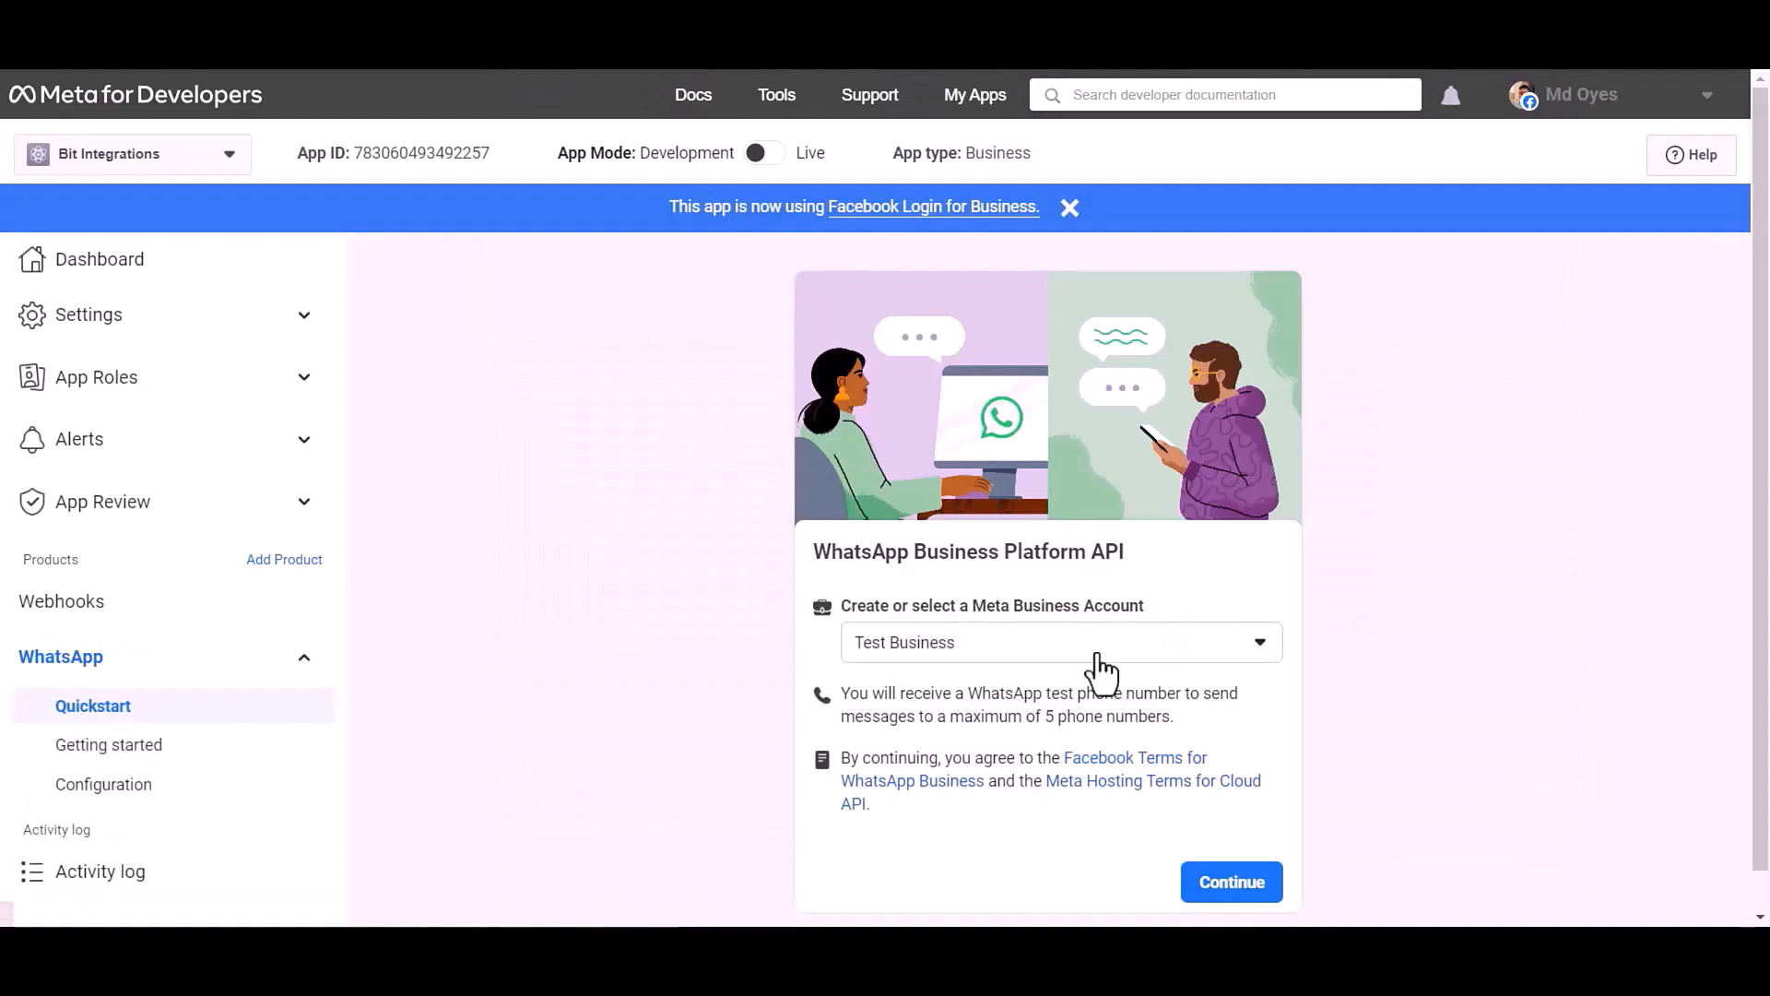
left_click(1236, 895)
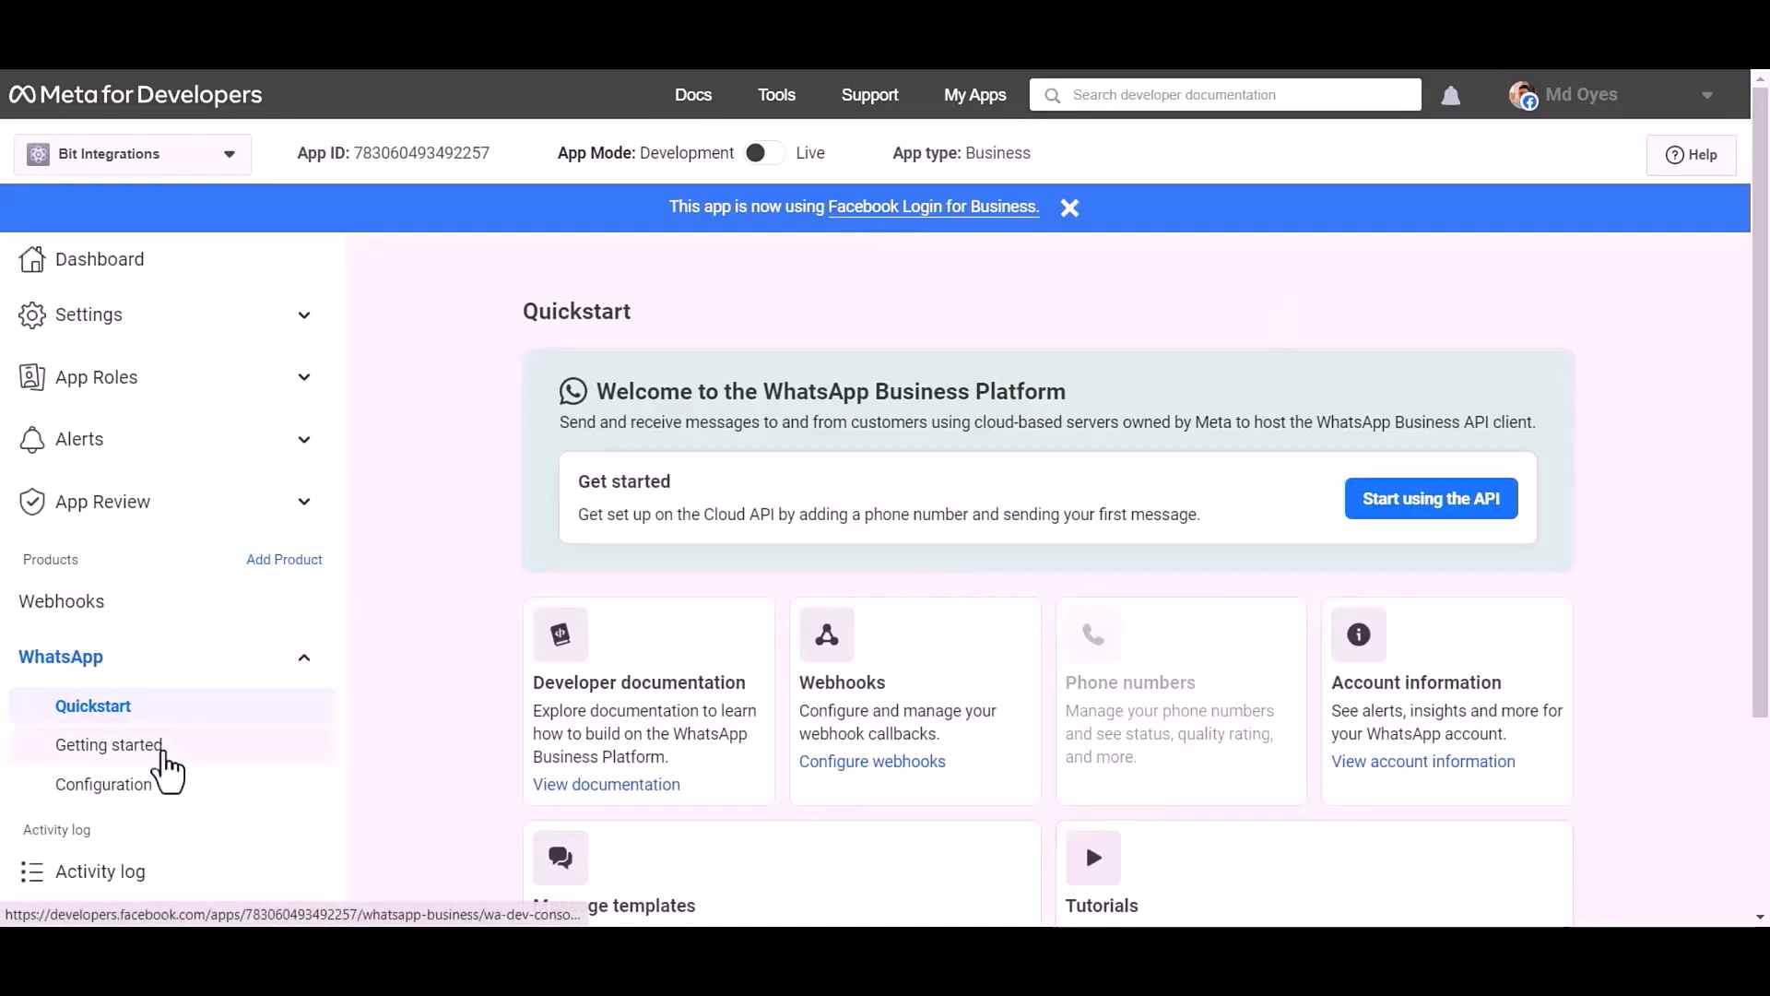
Step: Open the WhatsApp Getting started page and paste the Phone number ID into the integration's Phone number ID field
left_click(164, 752)
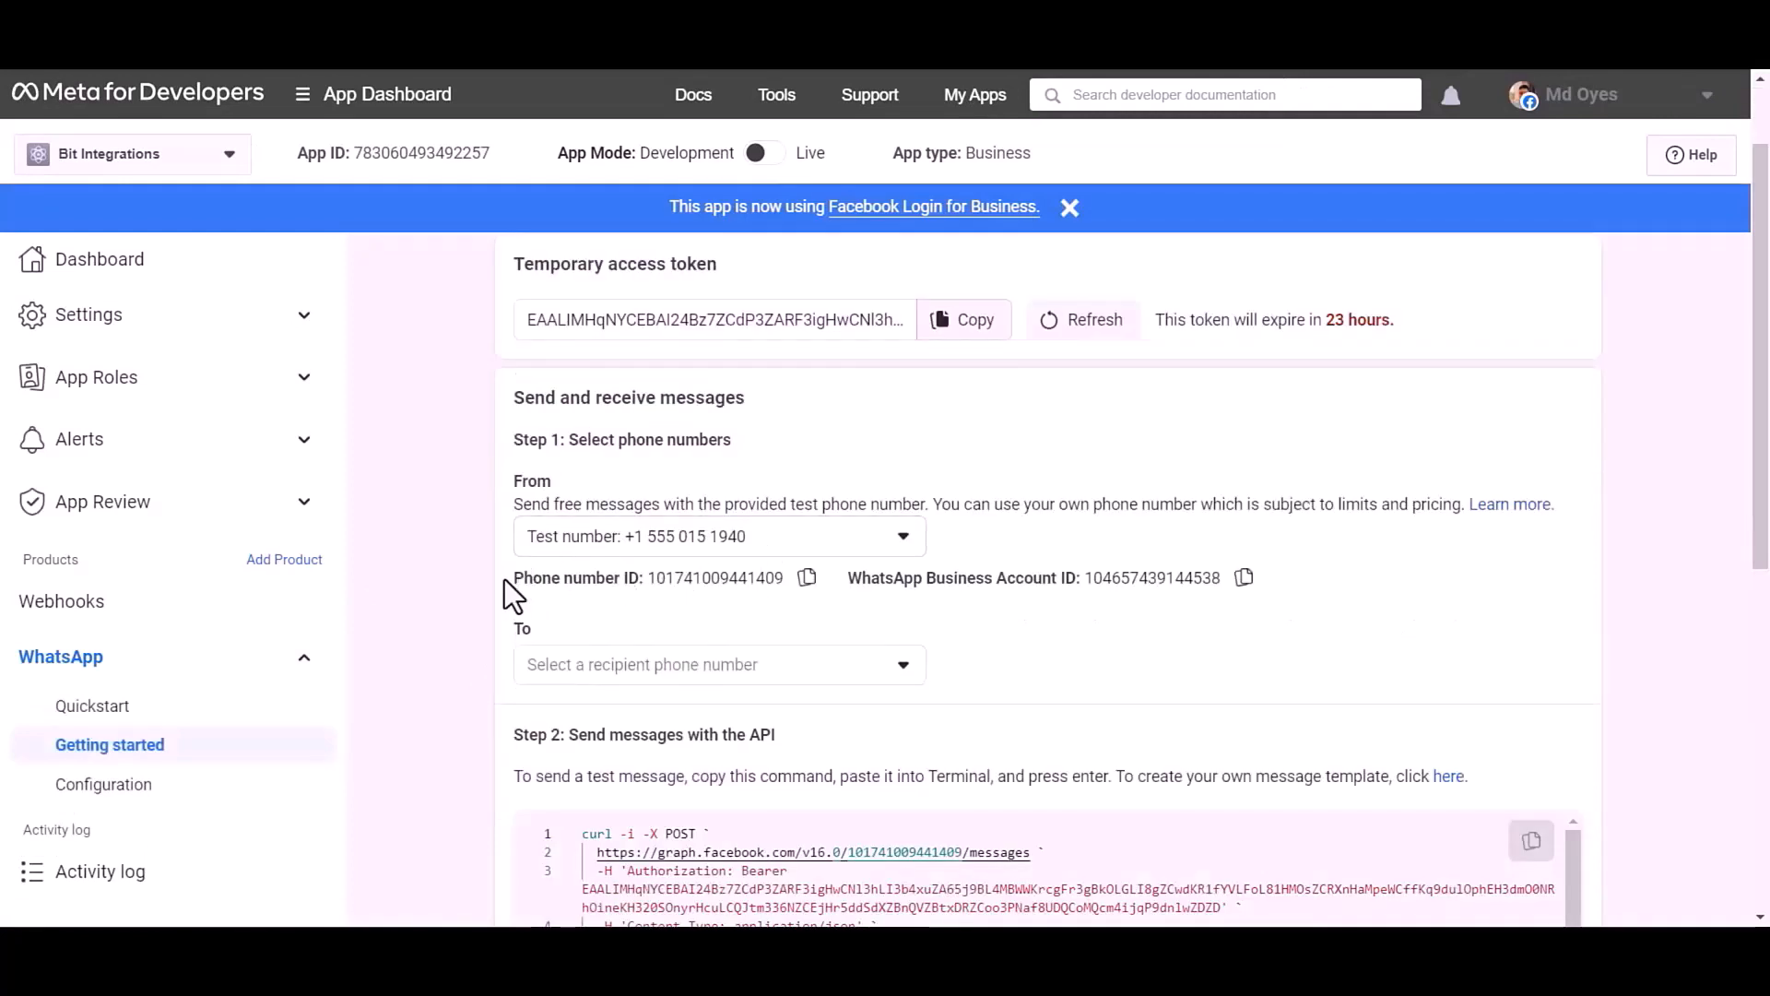
left_click_drag(505, 579, 638, 583)
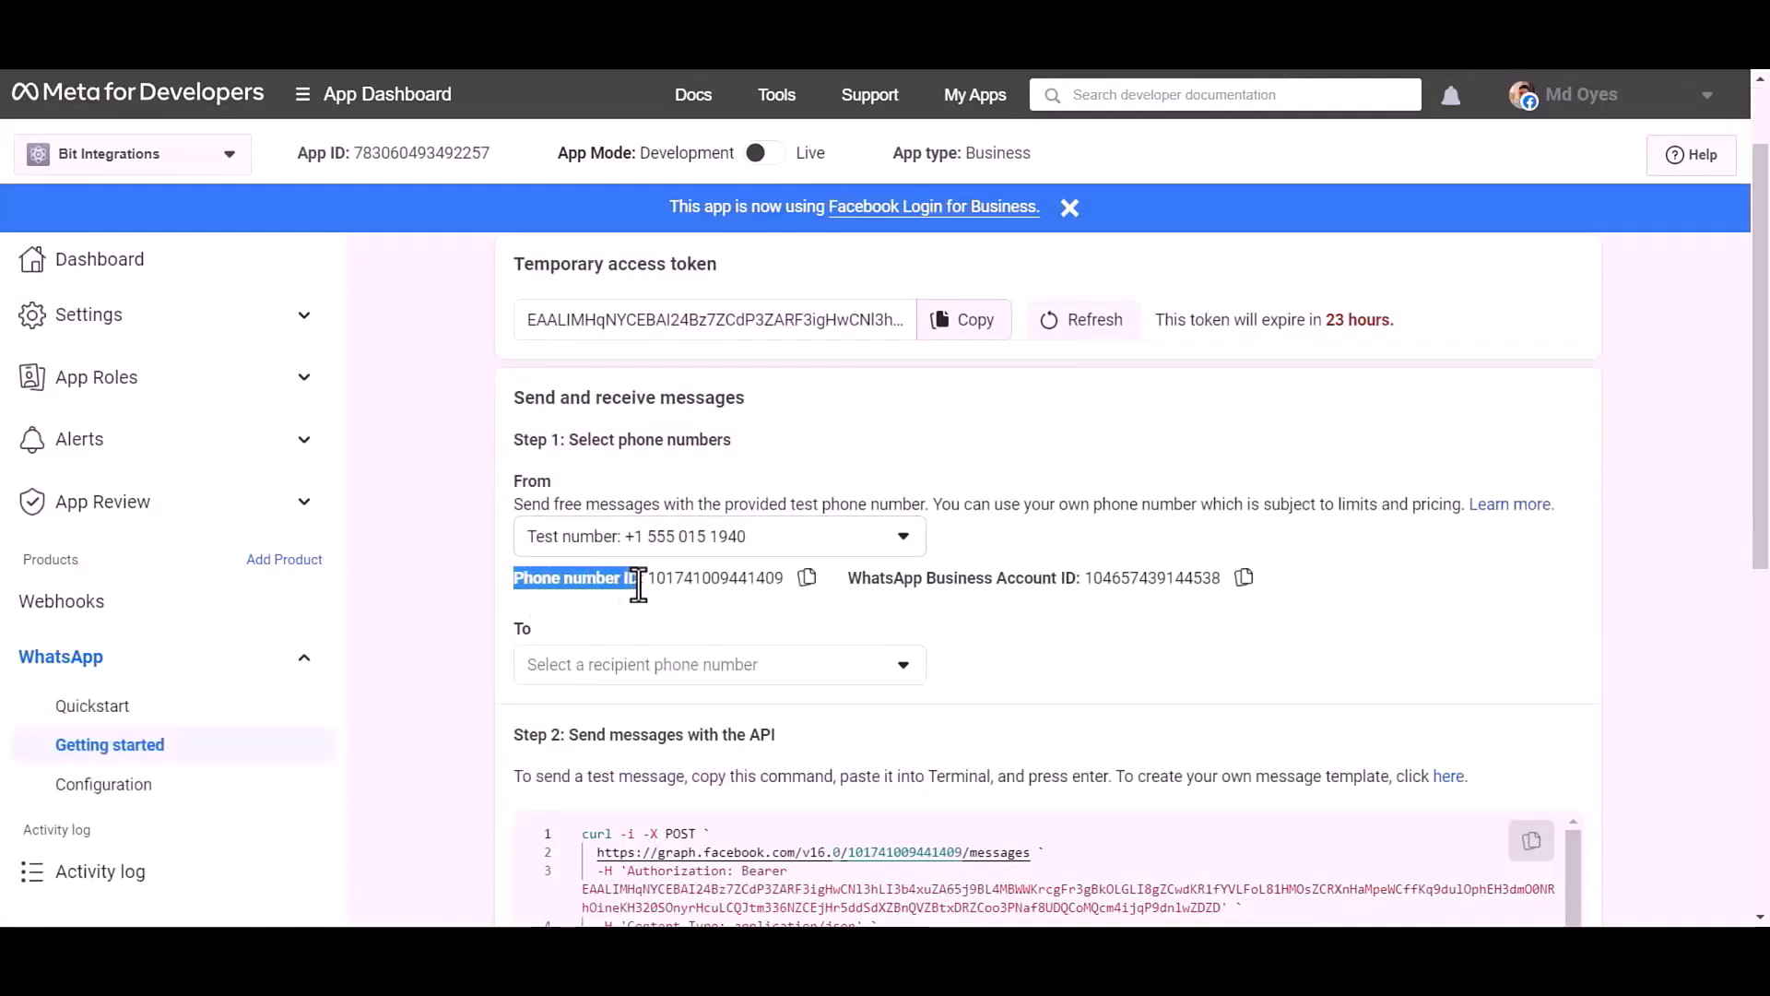
left_click_drag(845, 578, 1074, 587)
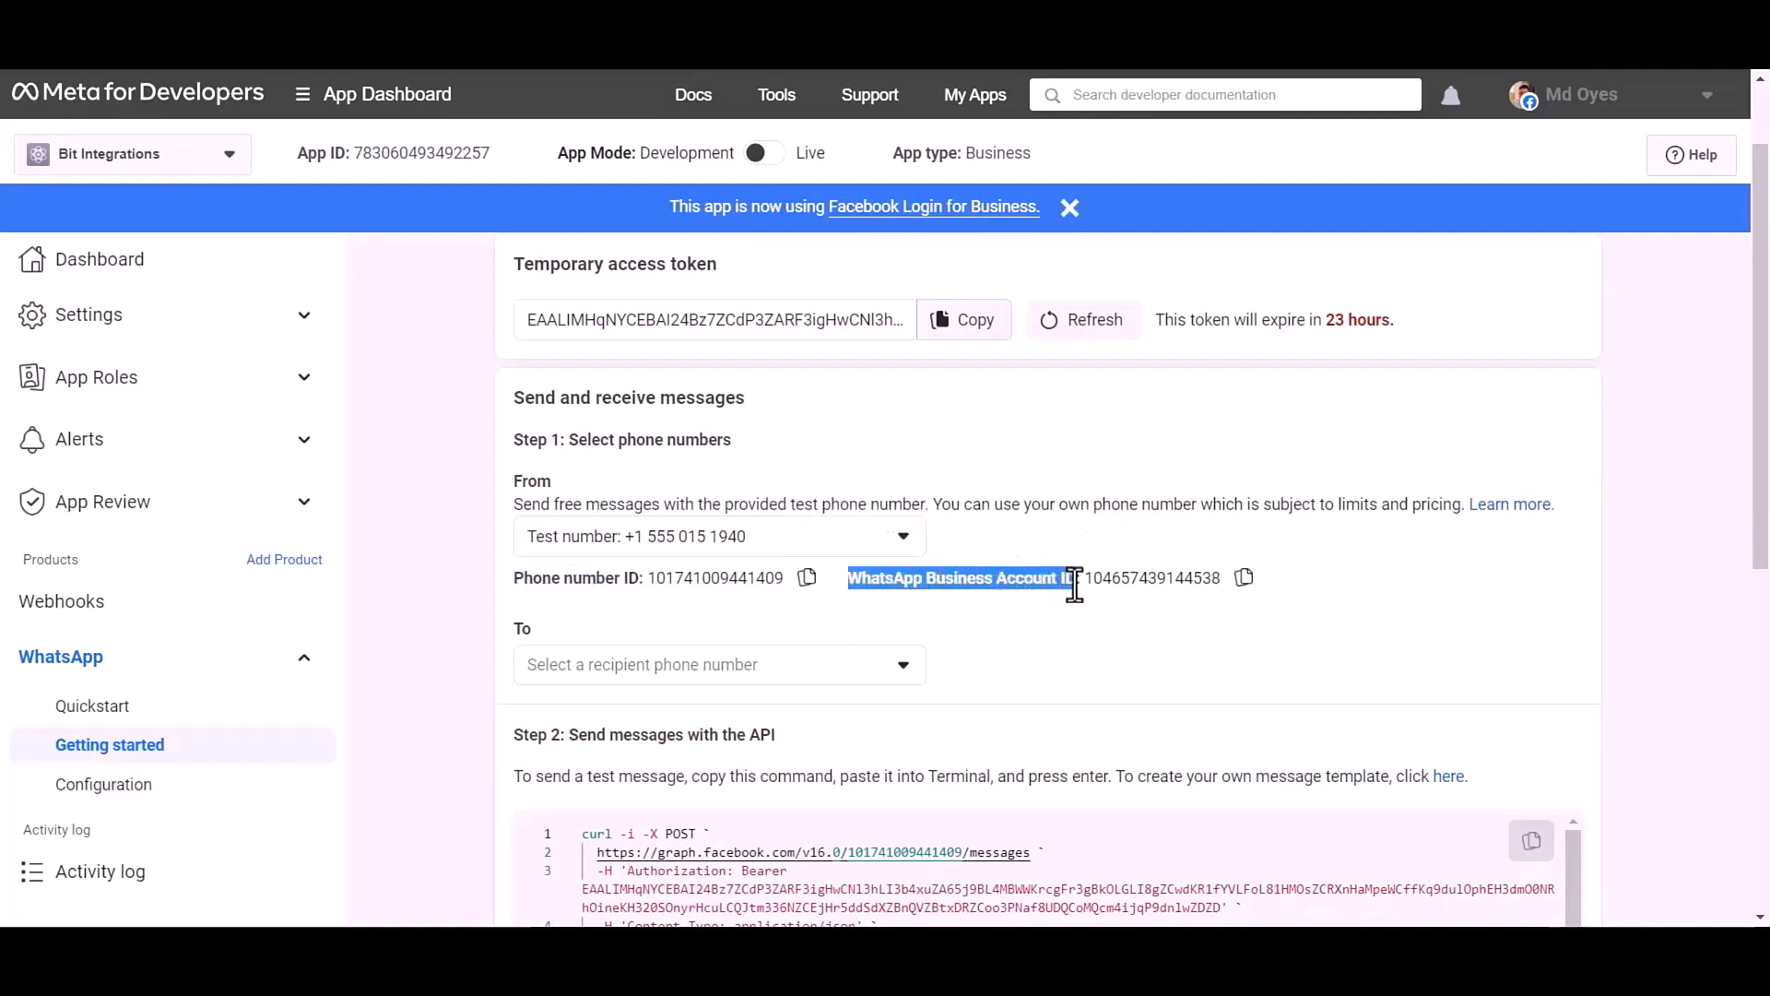
left_click(1169, 632)
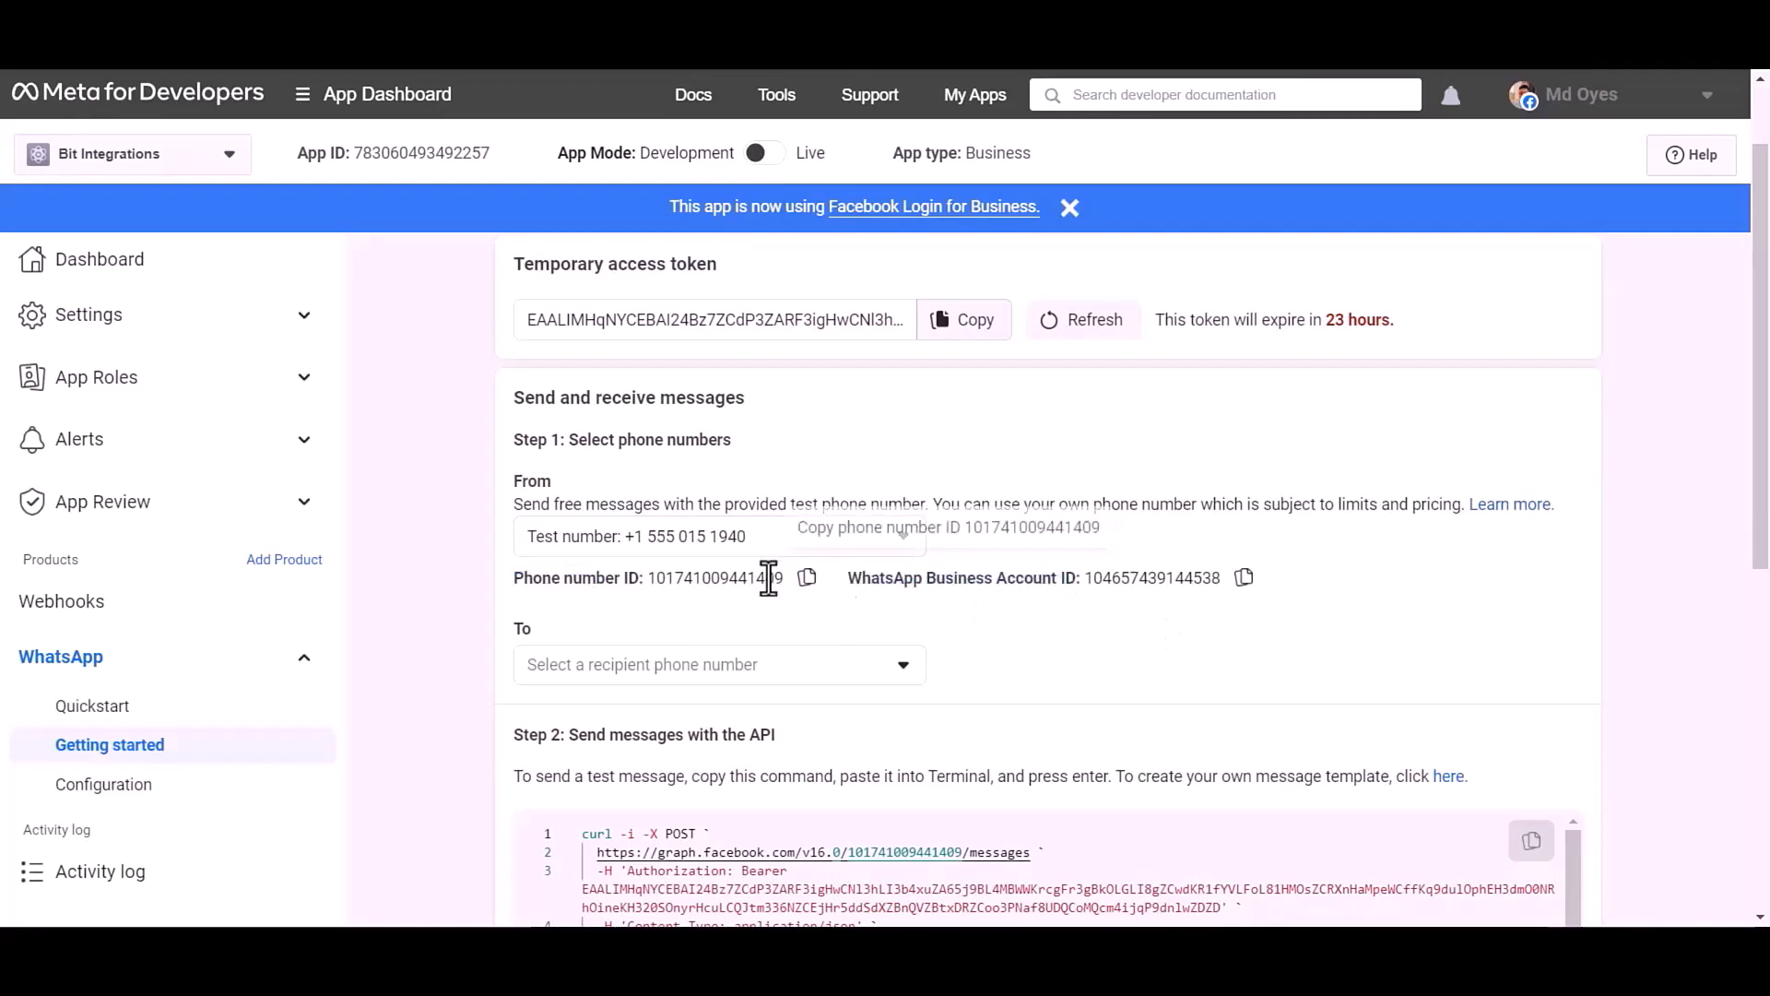
left_click(808, 578)
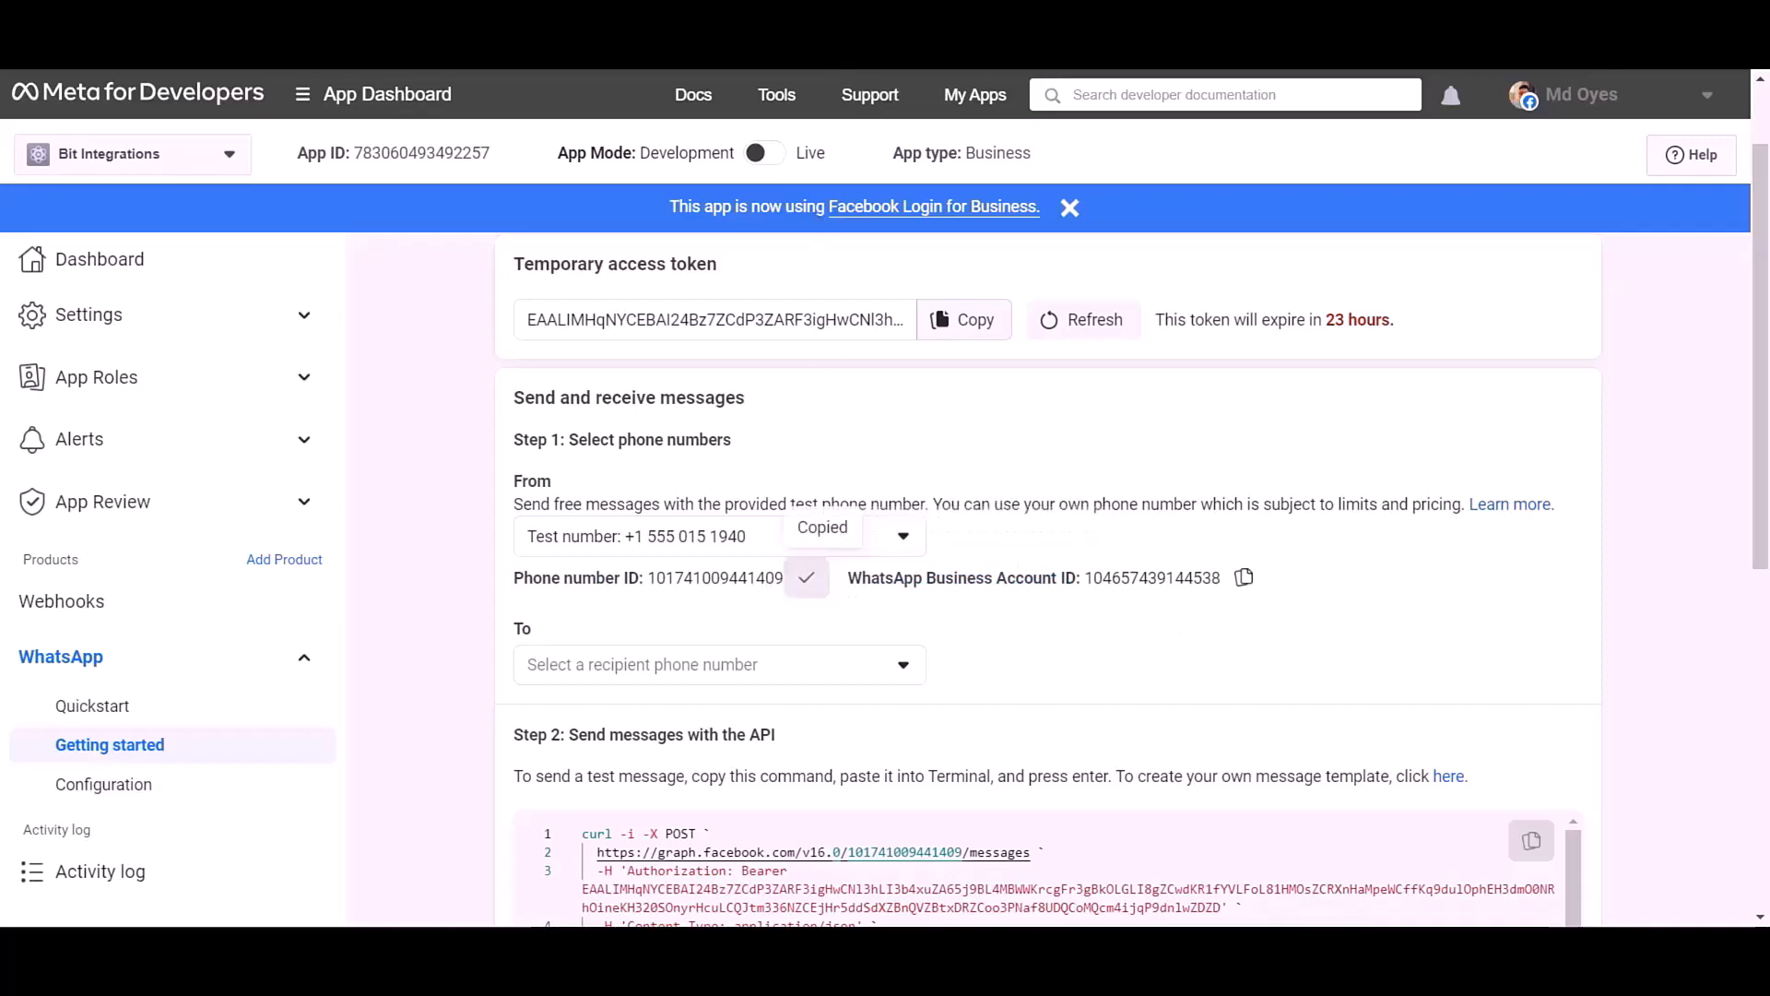
left_click(820, 18)
left_click(564, 512)
key("ctrl+v")
left_click(1032, 19)
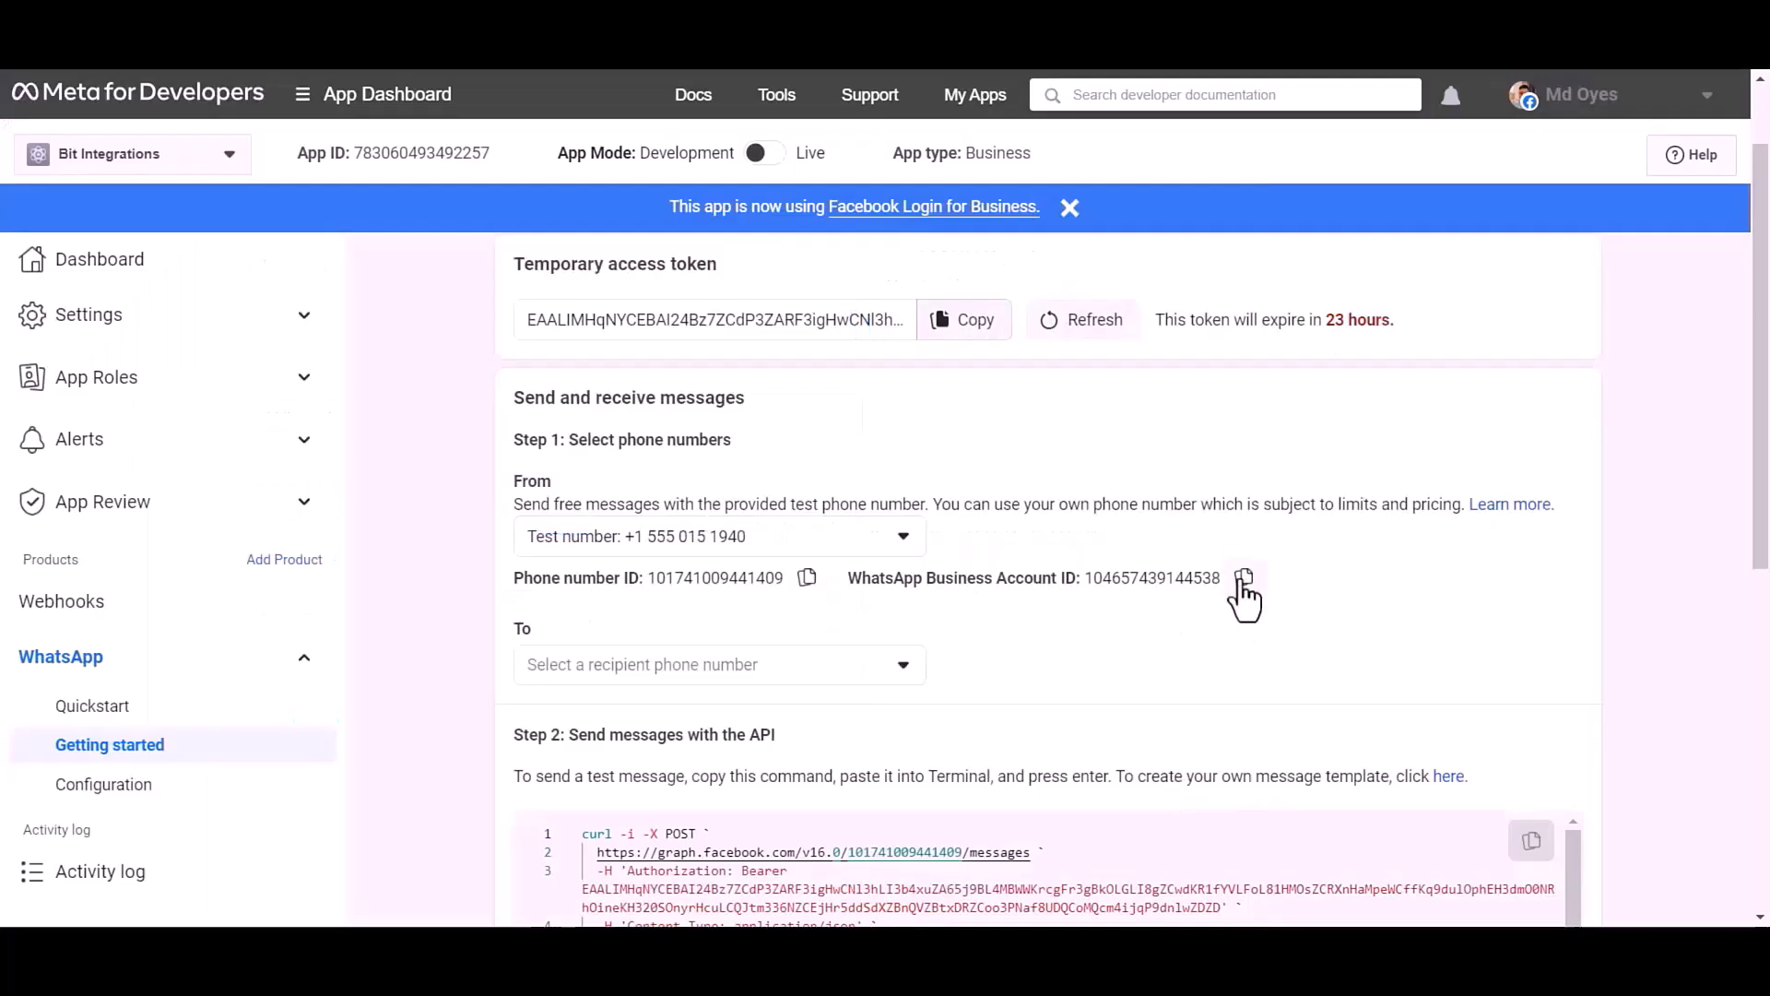
Step: Copy the WhatsApp Business Account ID into the integration's WhatsApp Business Account ID field
left_click(1244, 578)
left_click(821, 18)
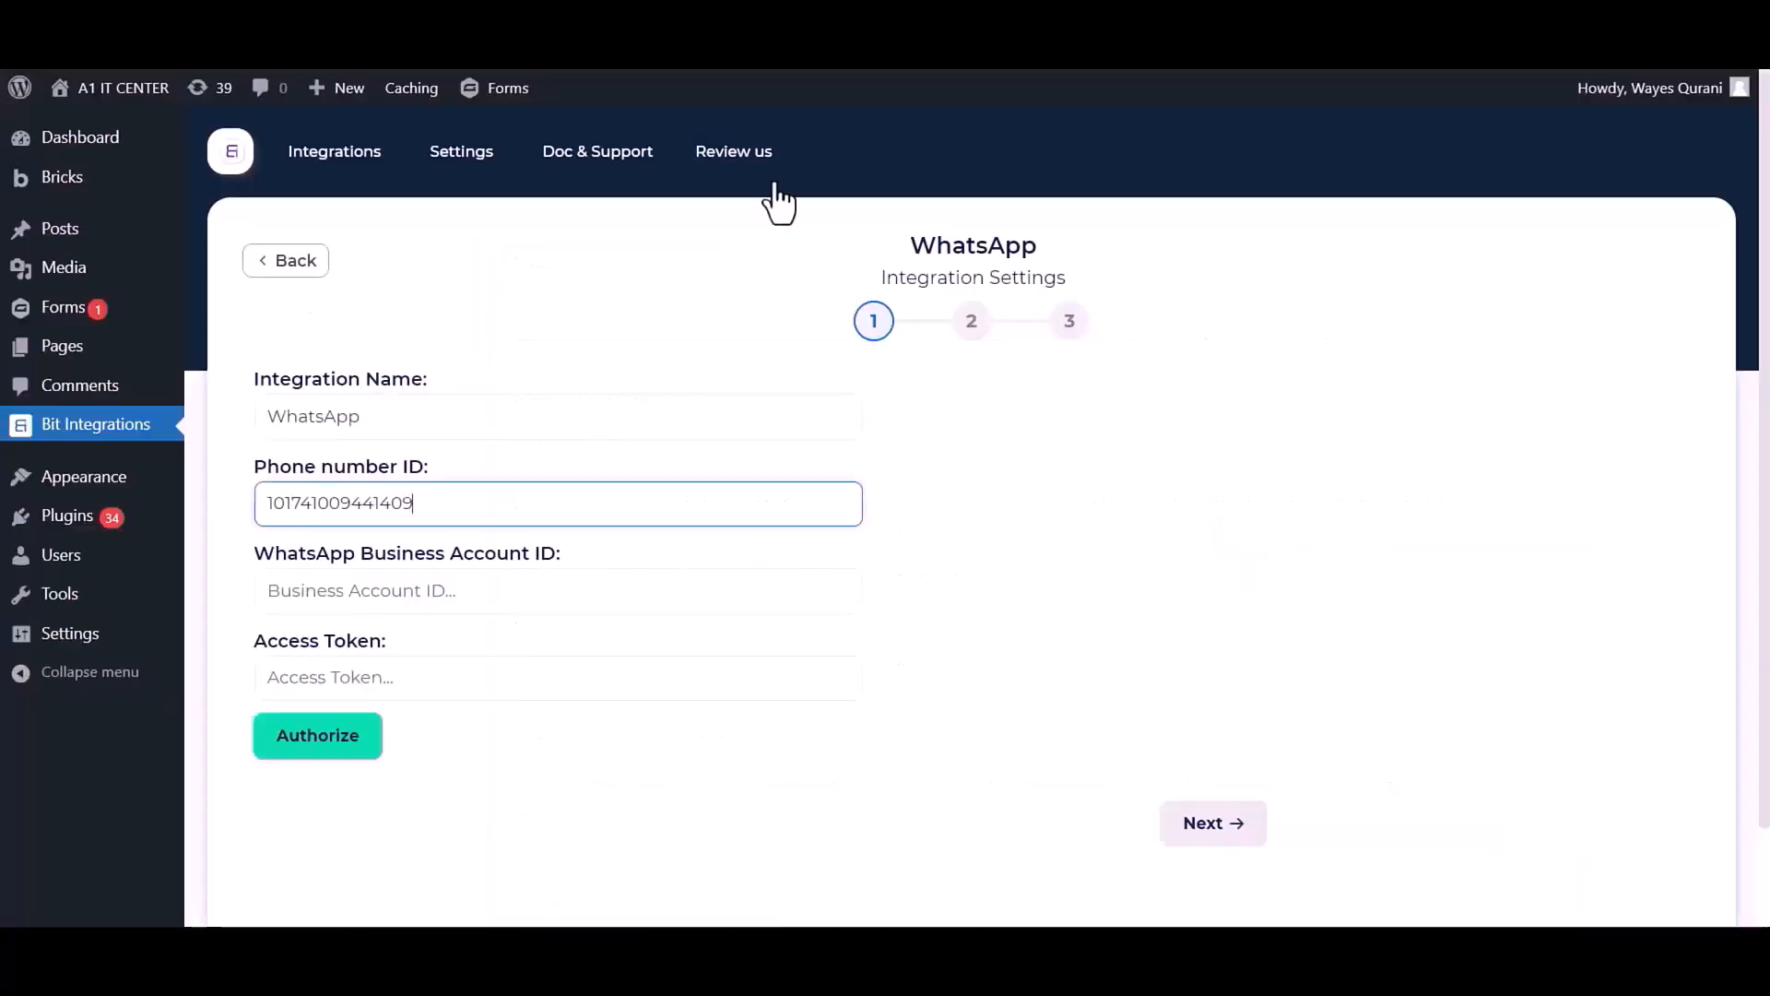
left_click(478, 587)
key("ctrl+v")
left_click(1039, 592)
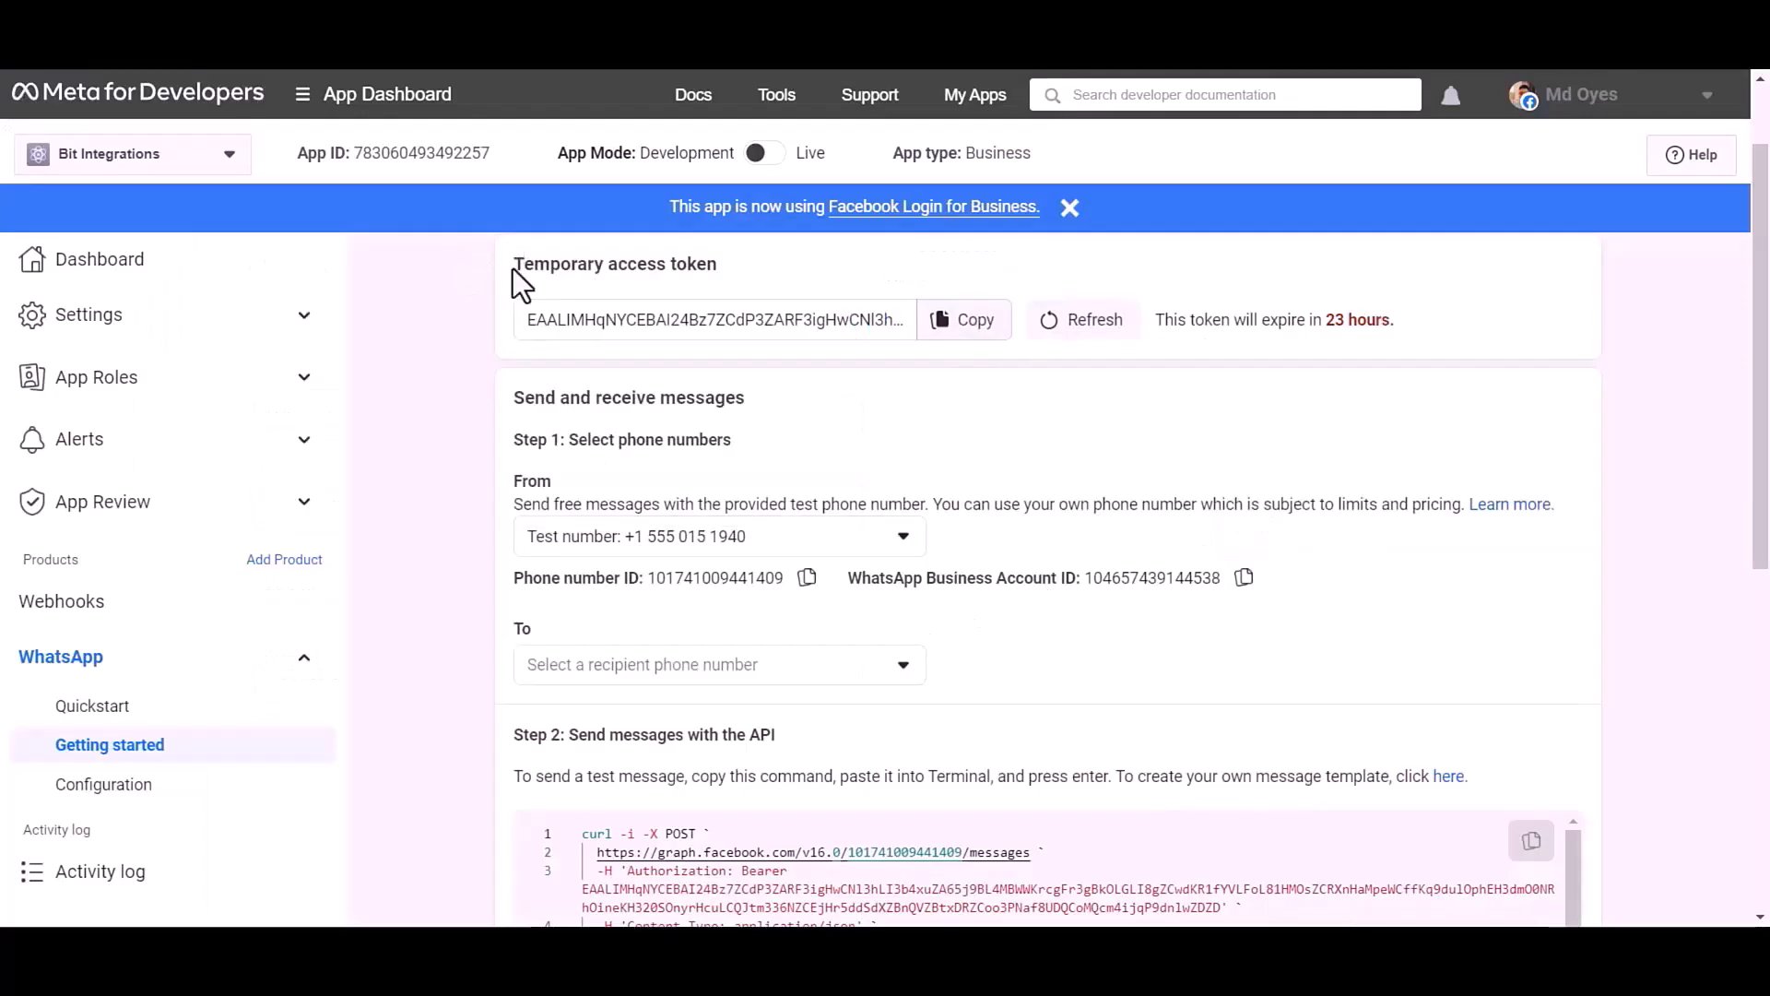
Step: Go from the temporary access token to the Test Business settings and open the System users page
left_click_drag(513, 269, 732, 273)
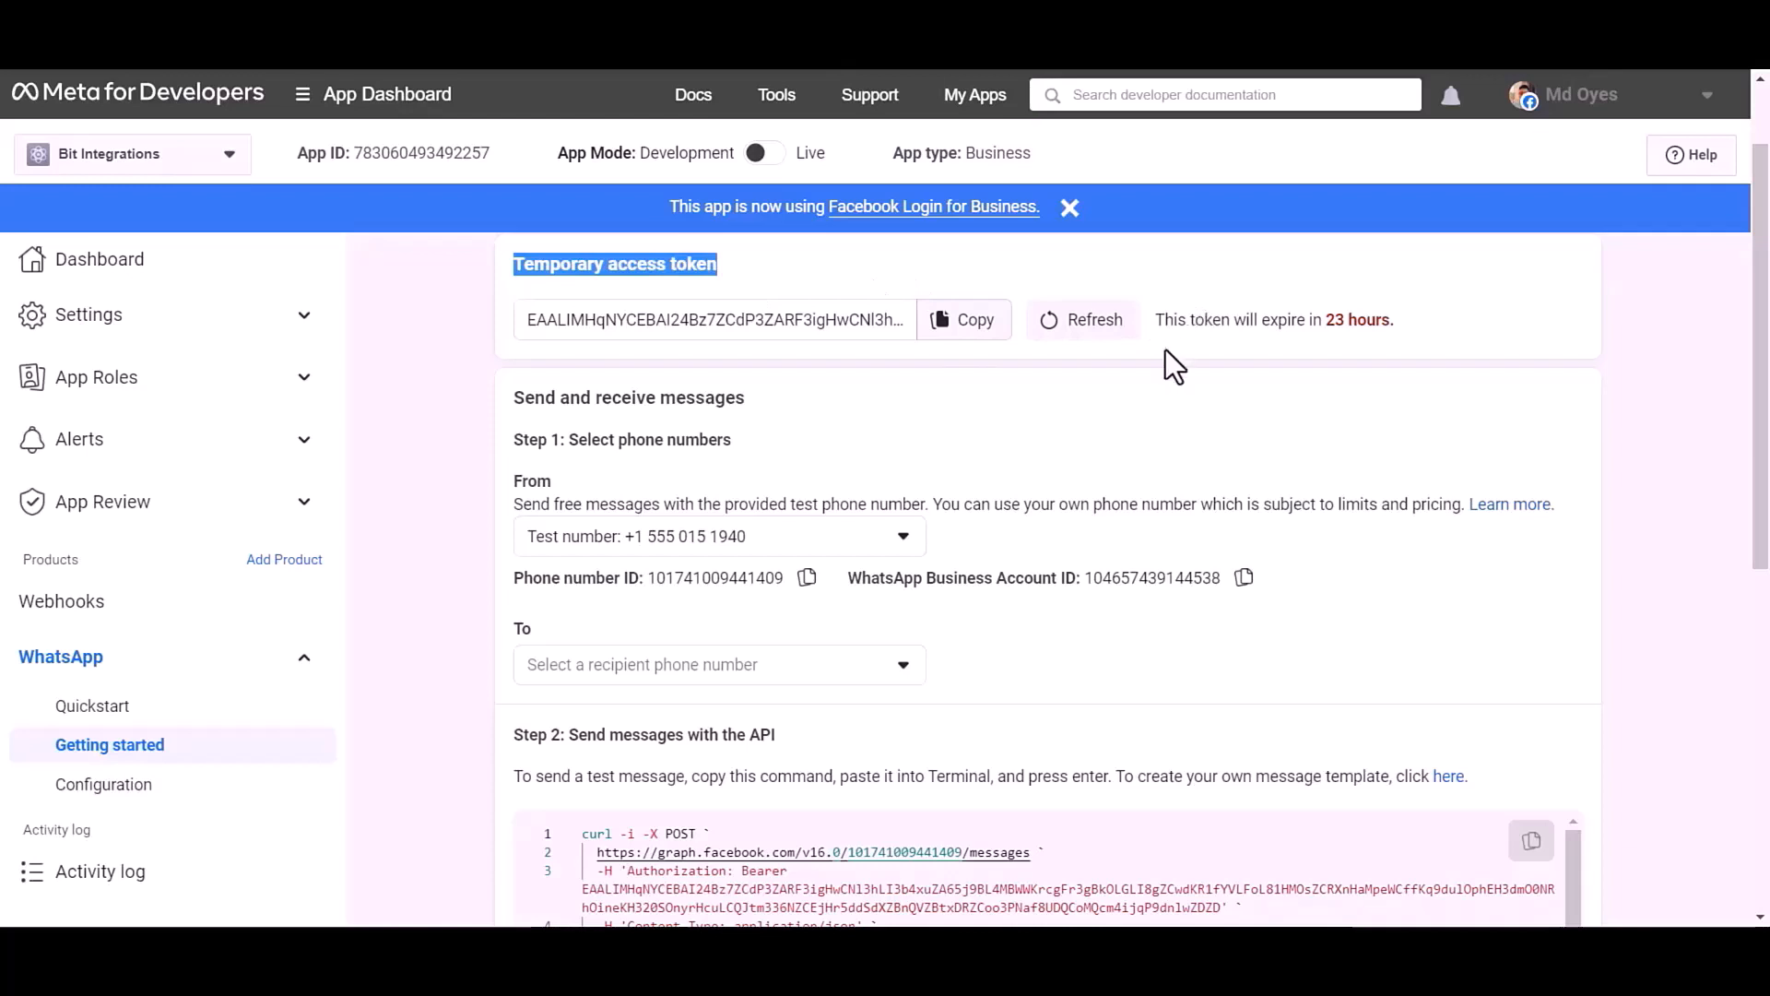
left_click_drag(1153, 319, 1401, 319)
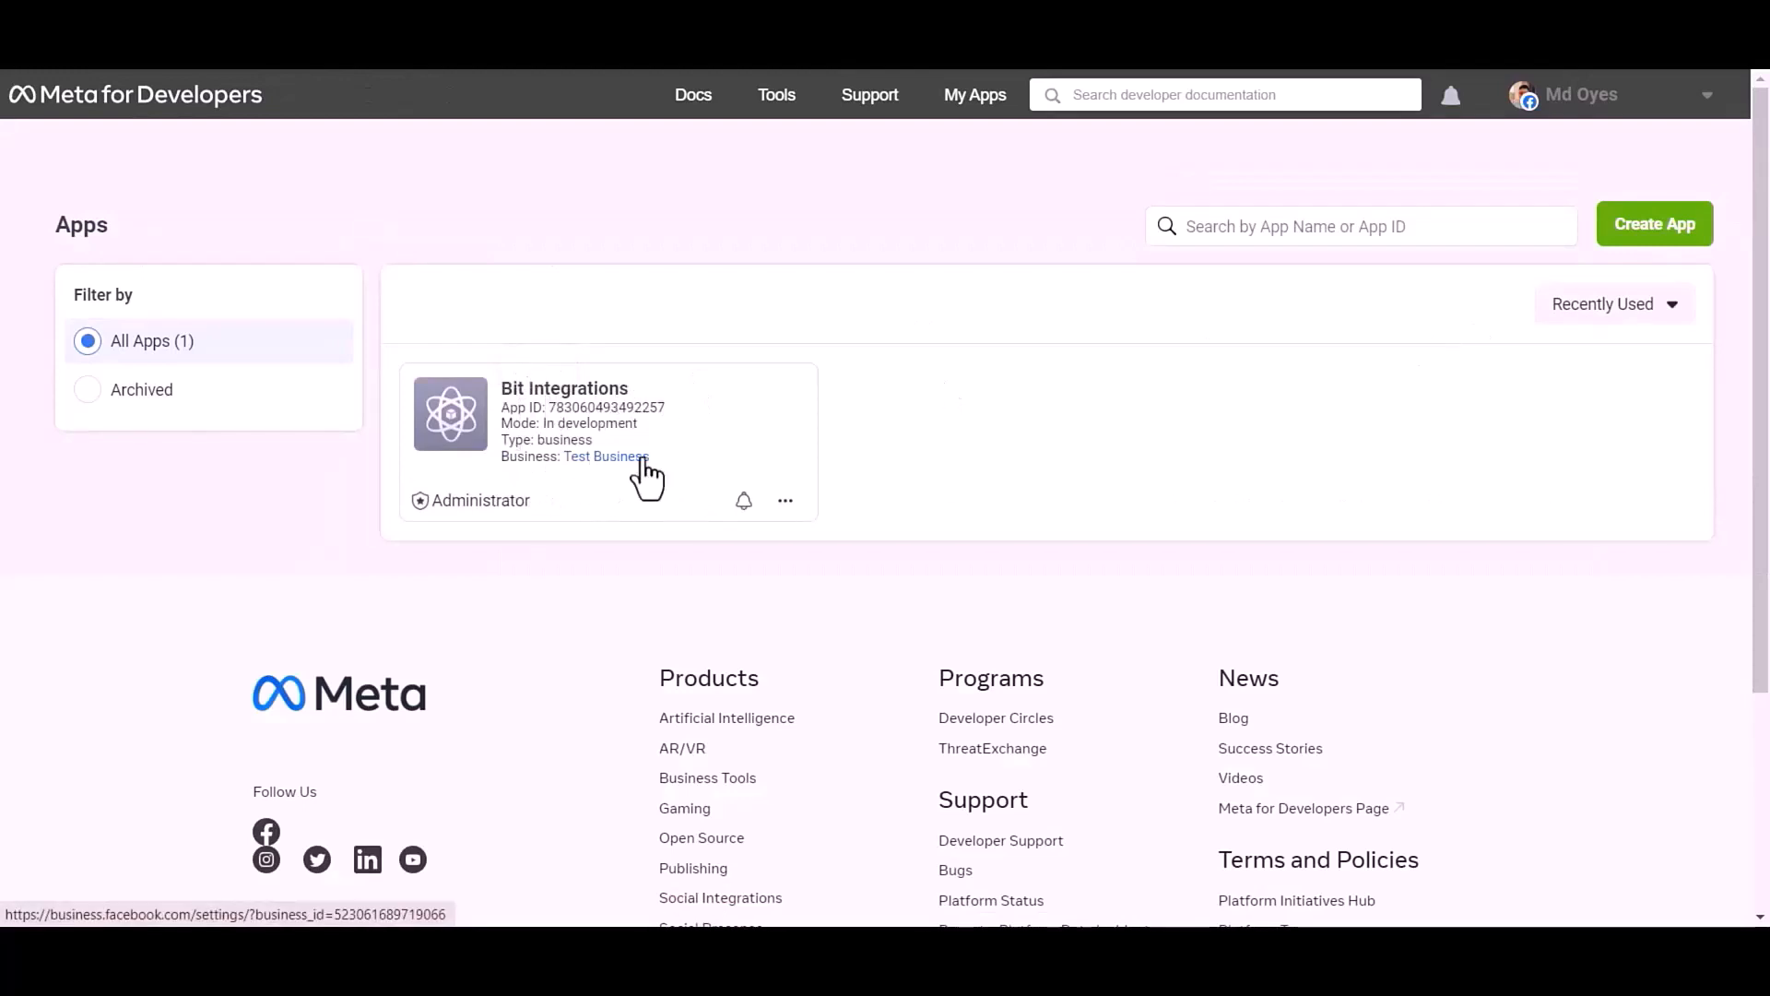
left_click(601, 459)
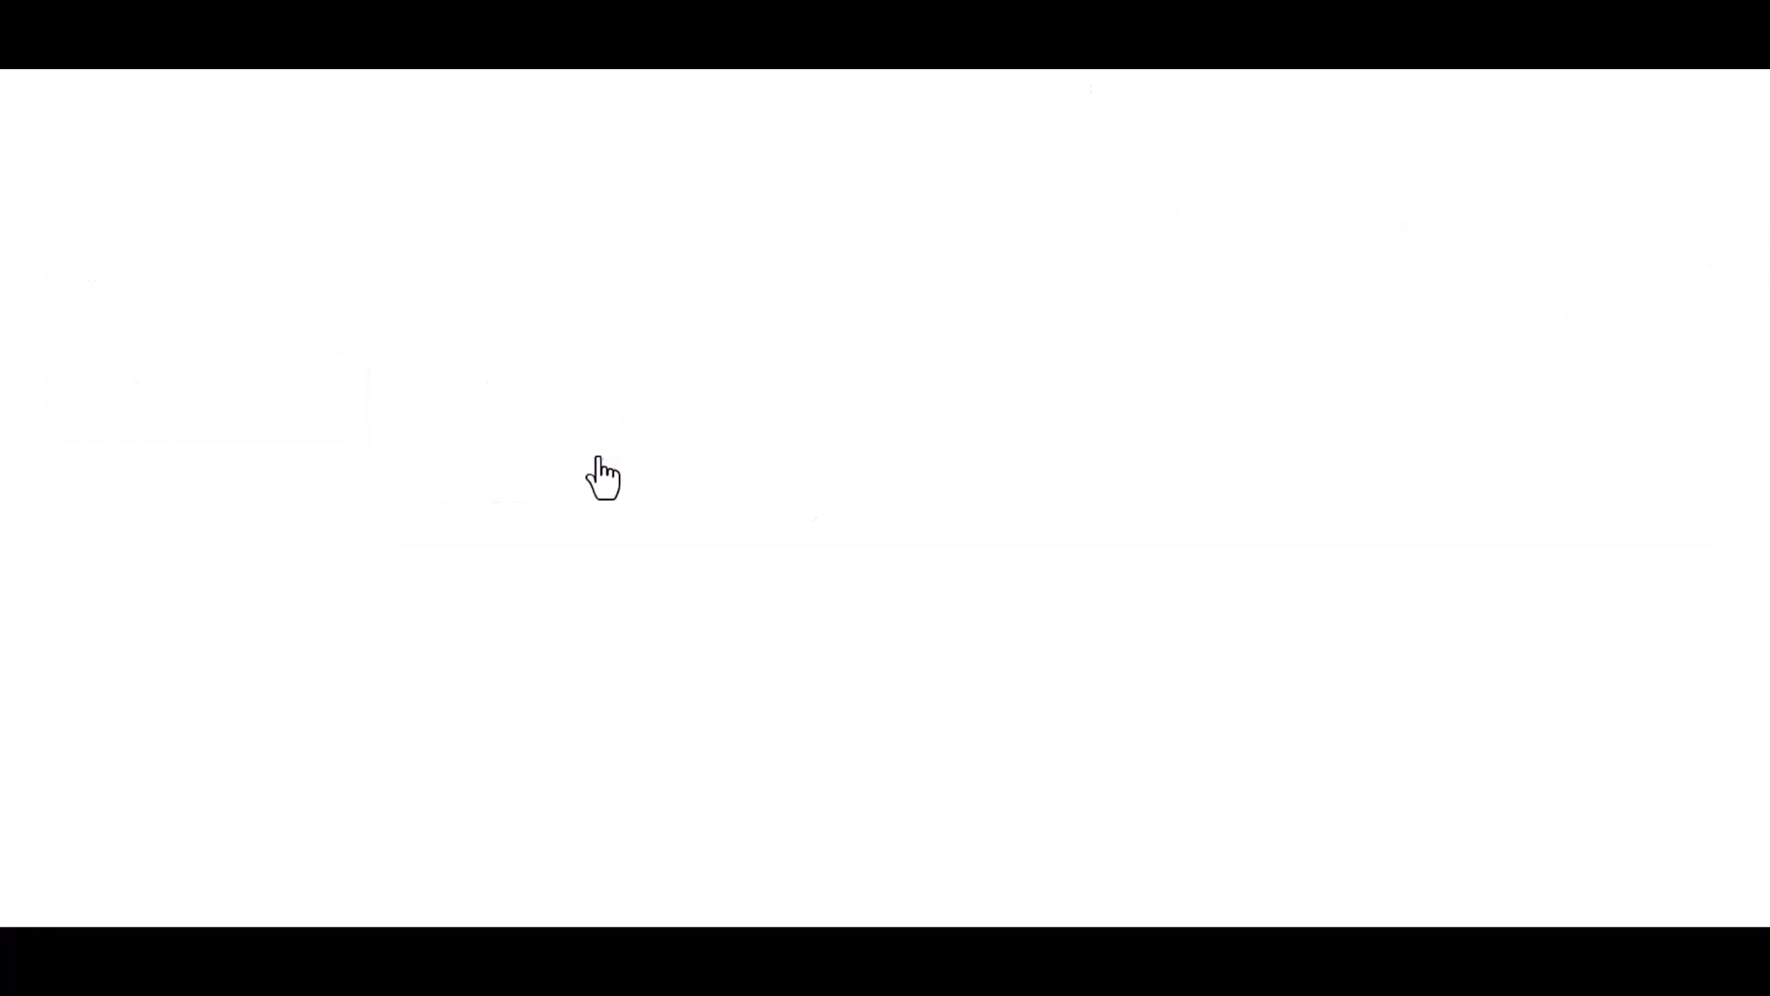
left_click(126, 417)
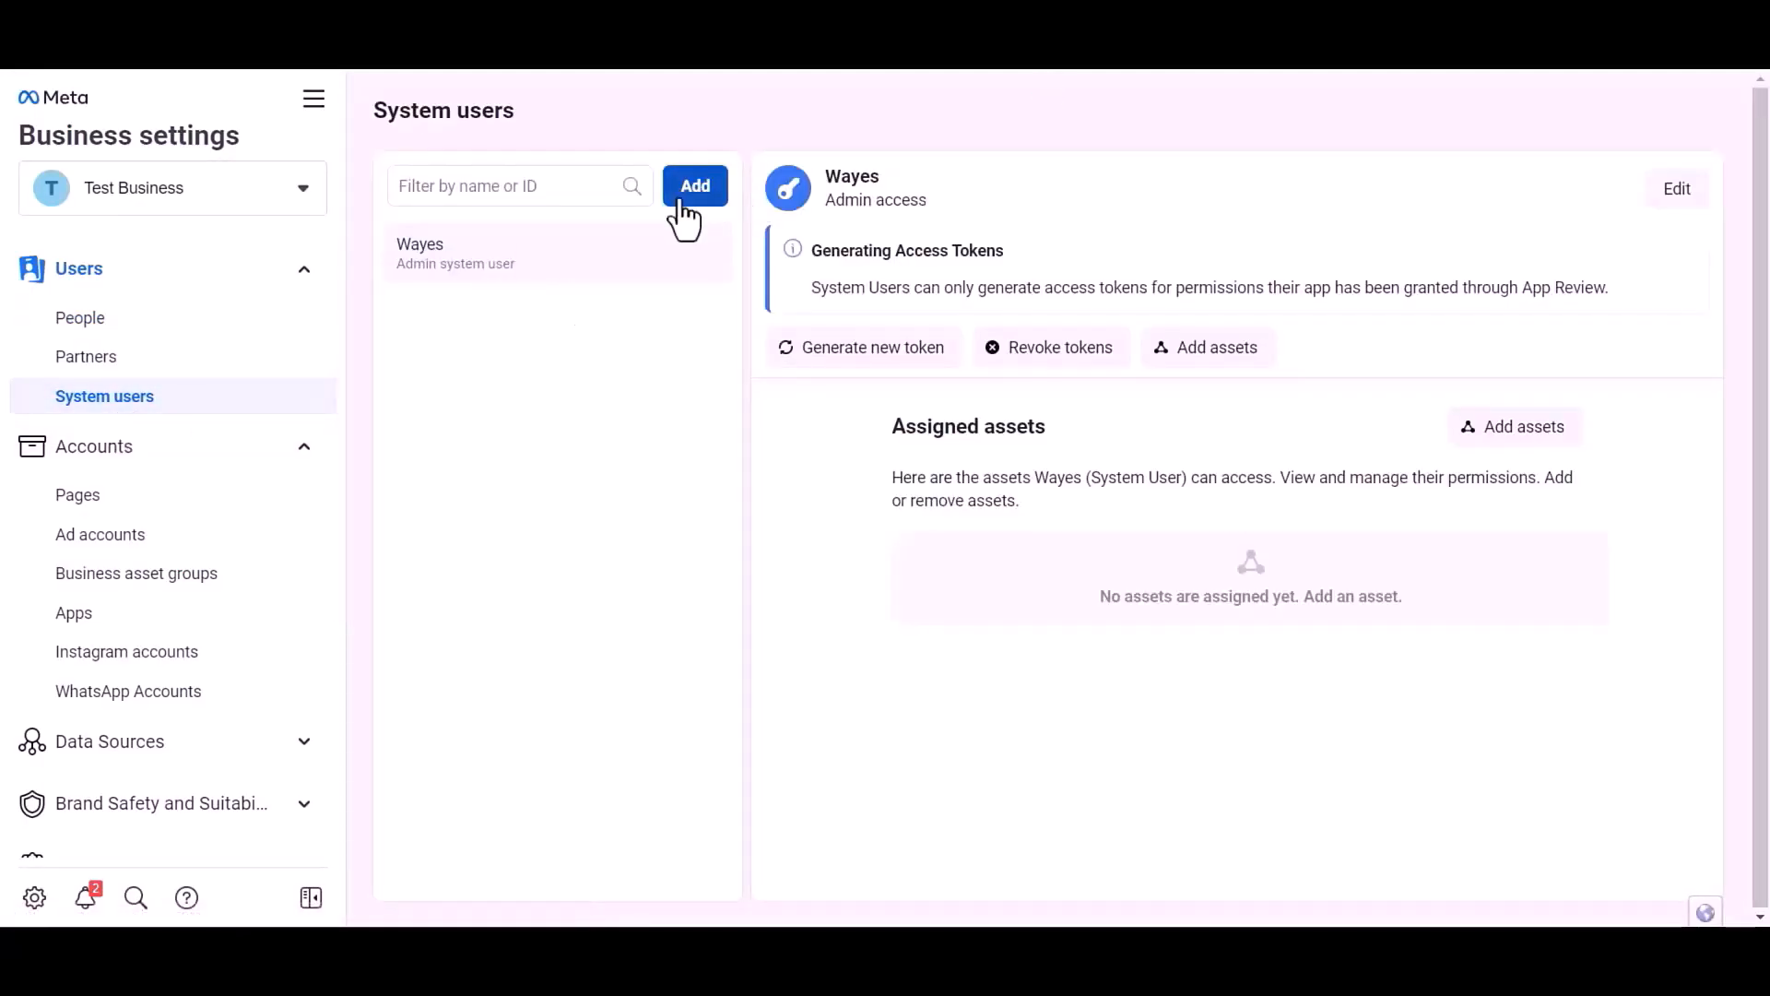
Step: Create a new system user with a name and the Admin role
left_click(693, 189)
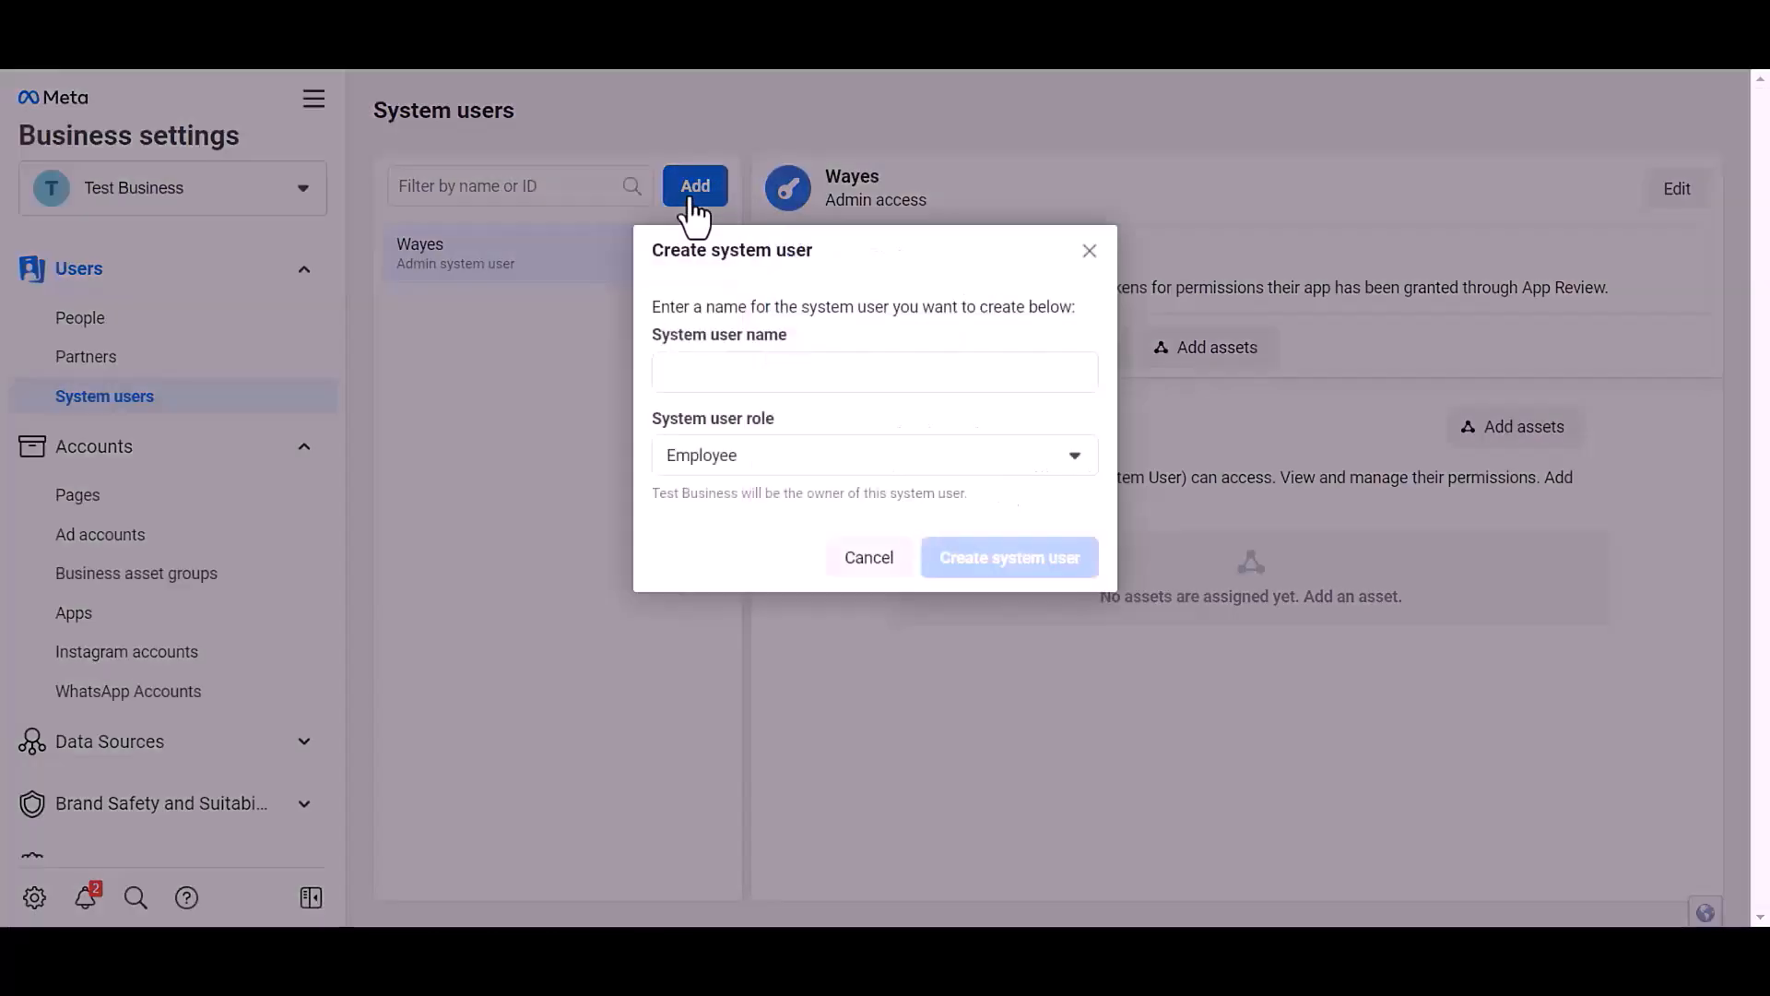
left_click(730, 369)
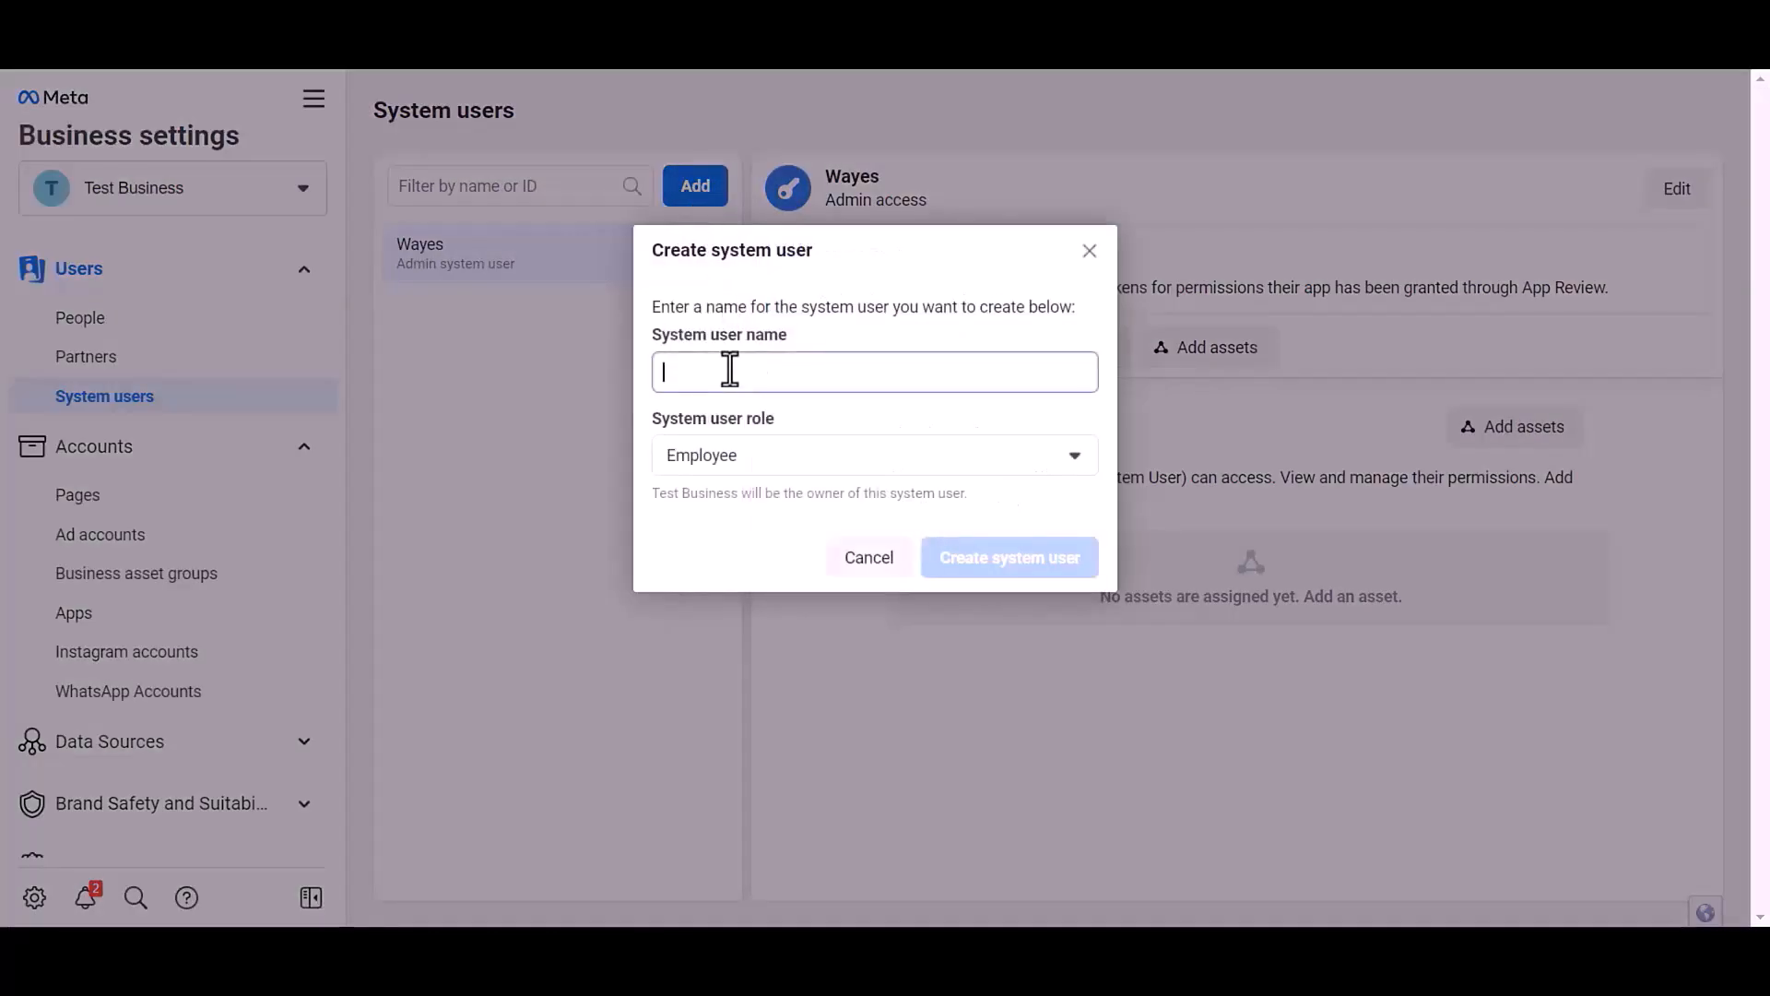
type("C")
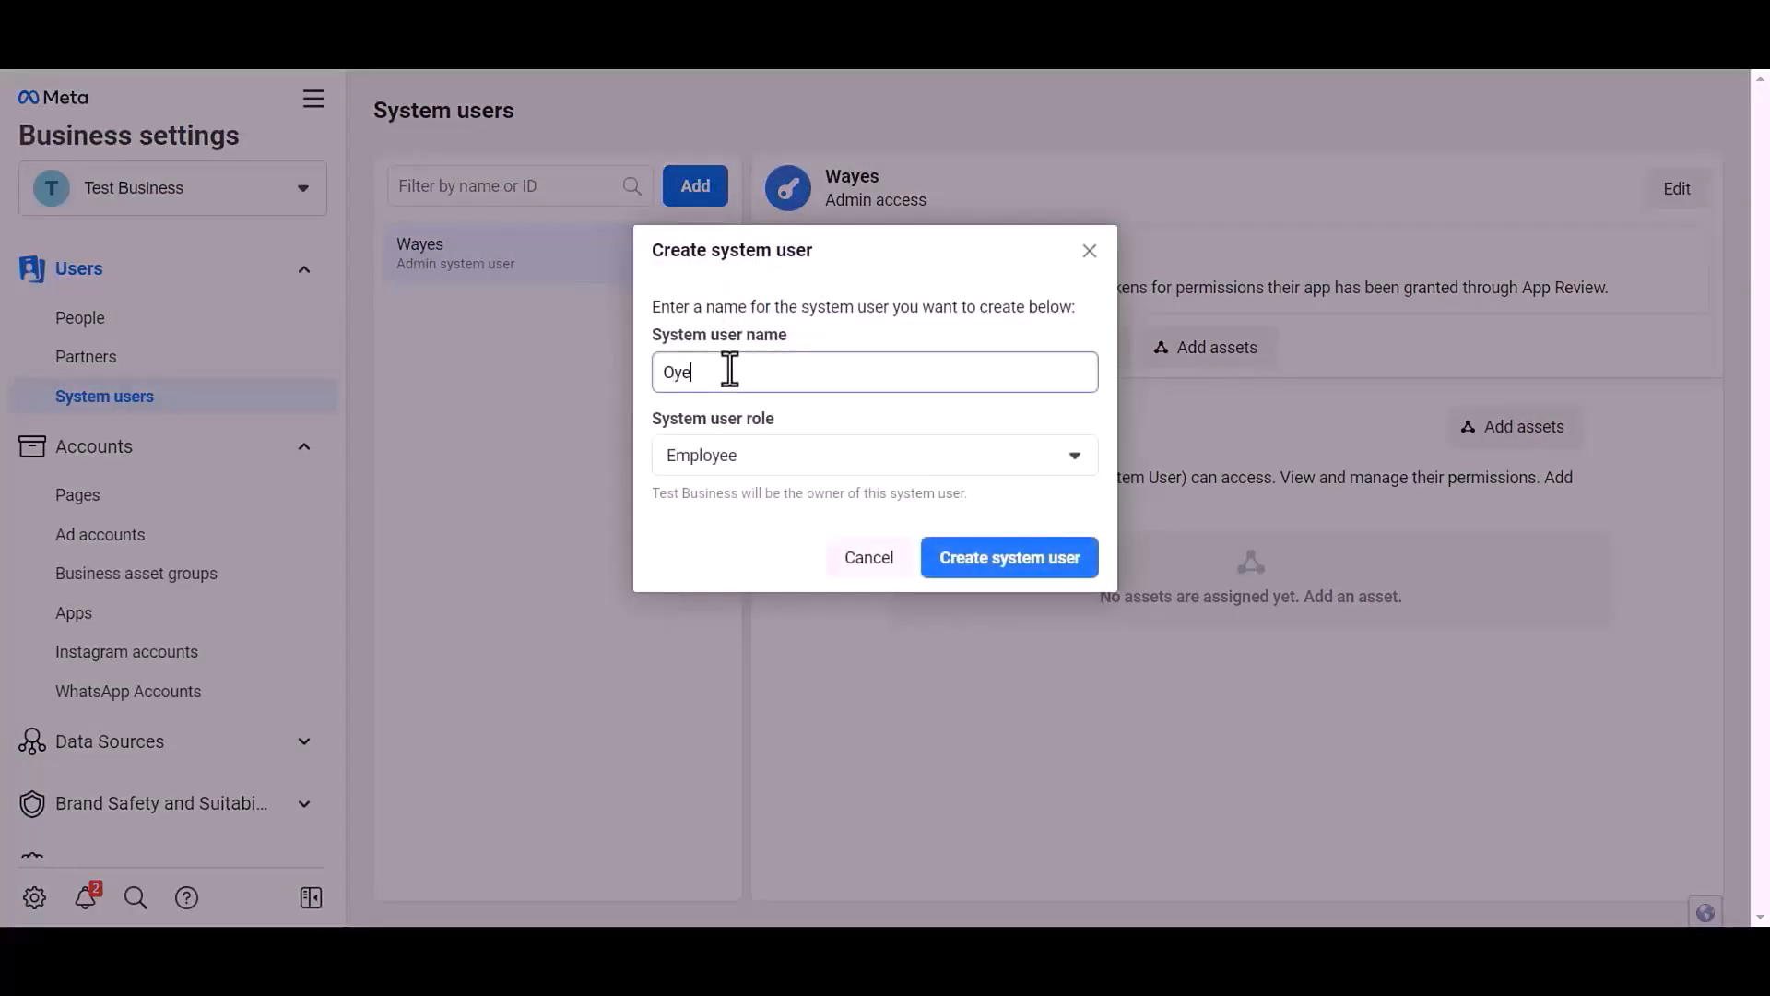
left_click(728, 454)
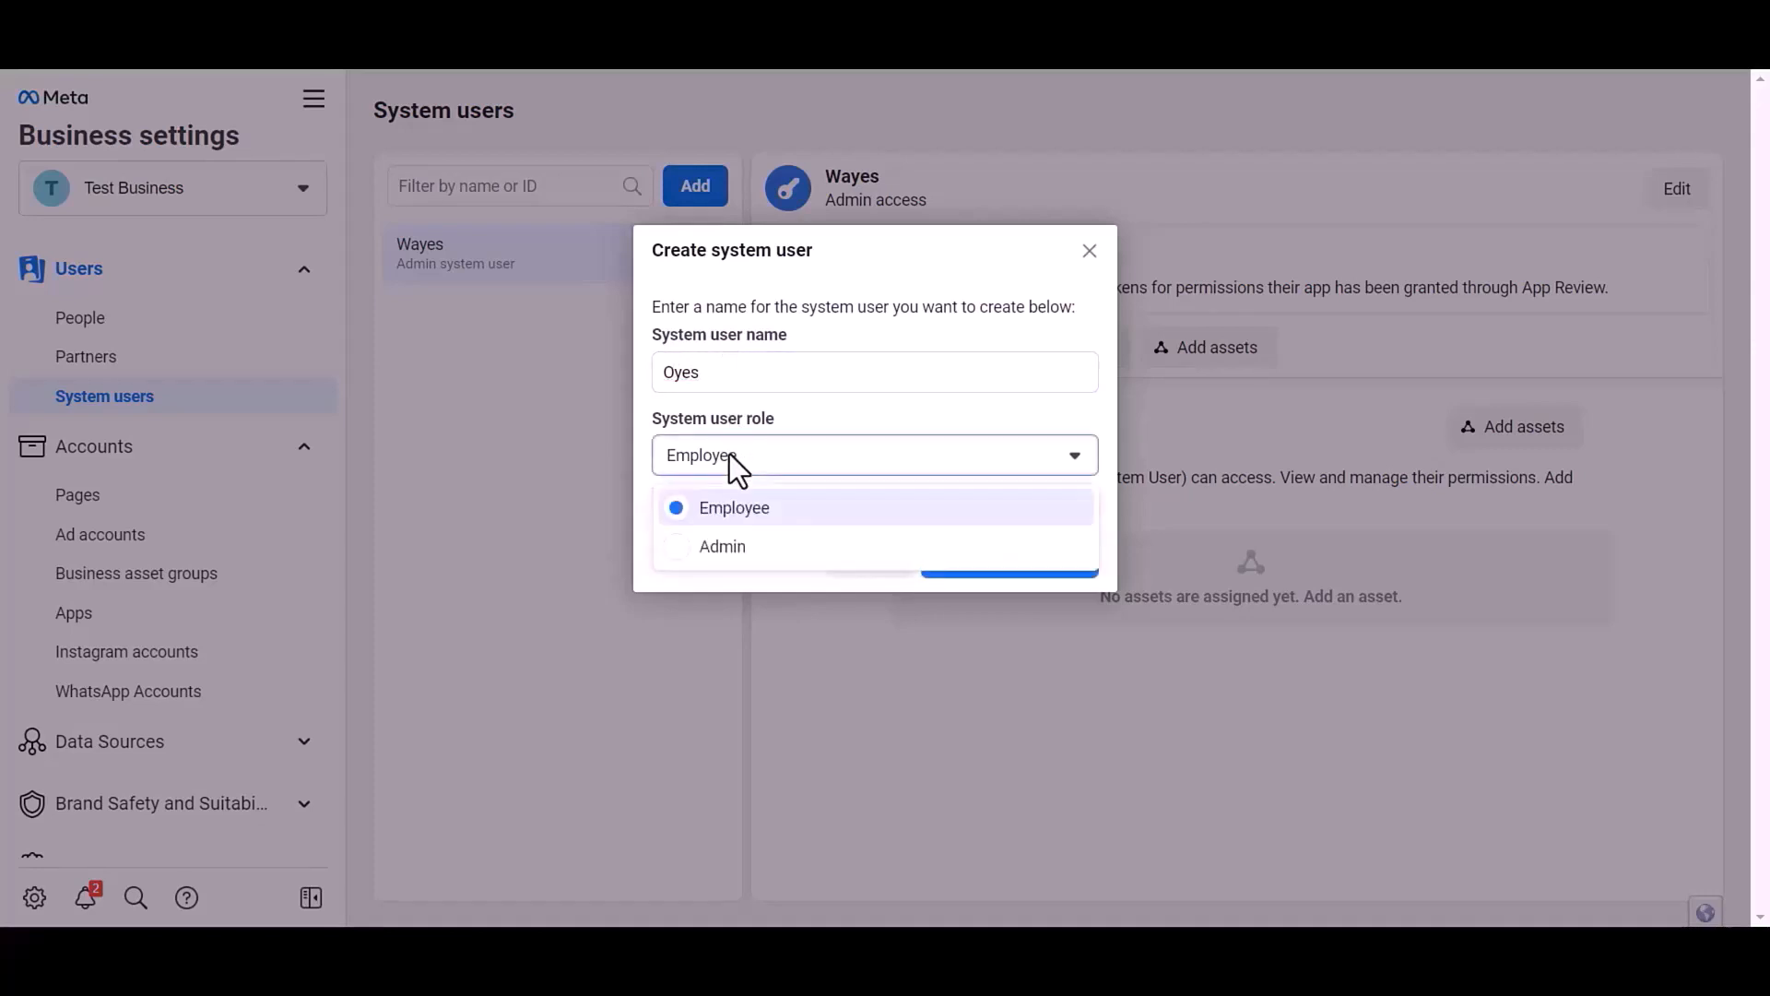
left_click(722, 548)
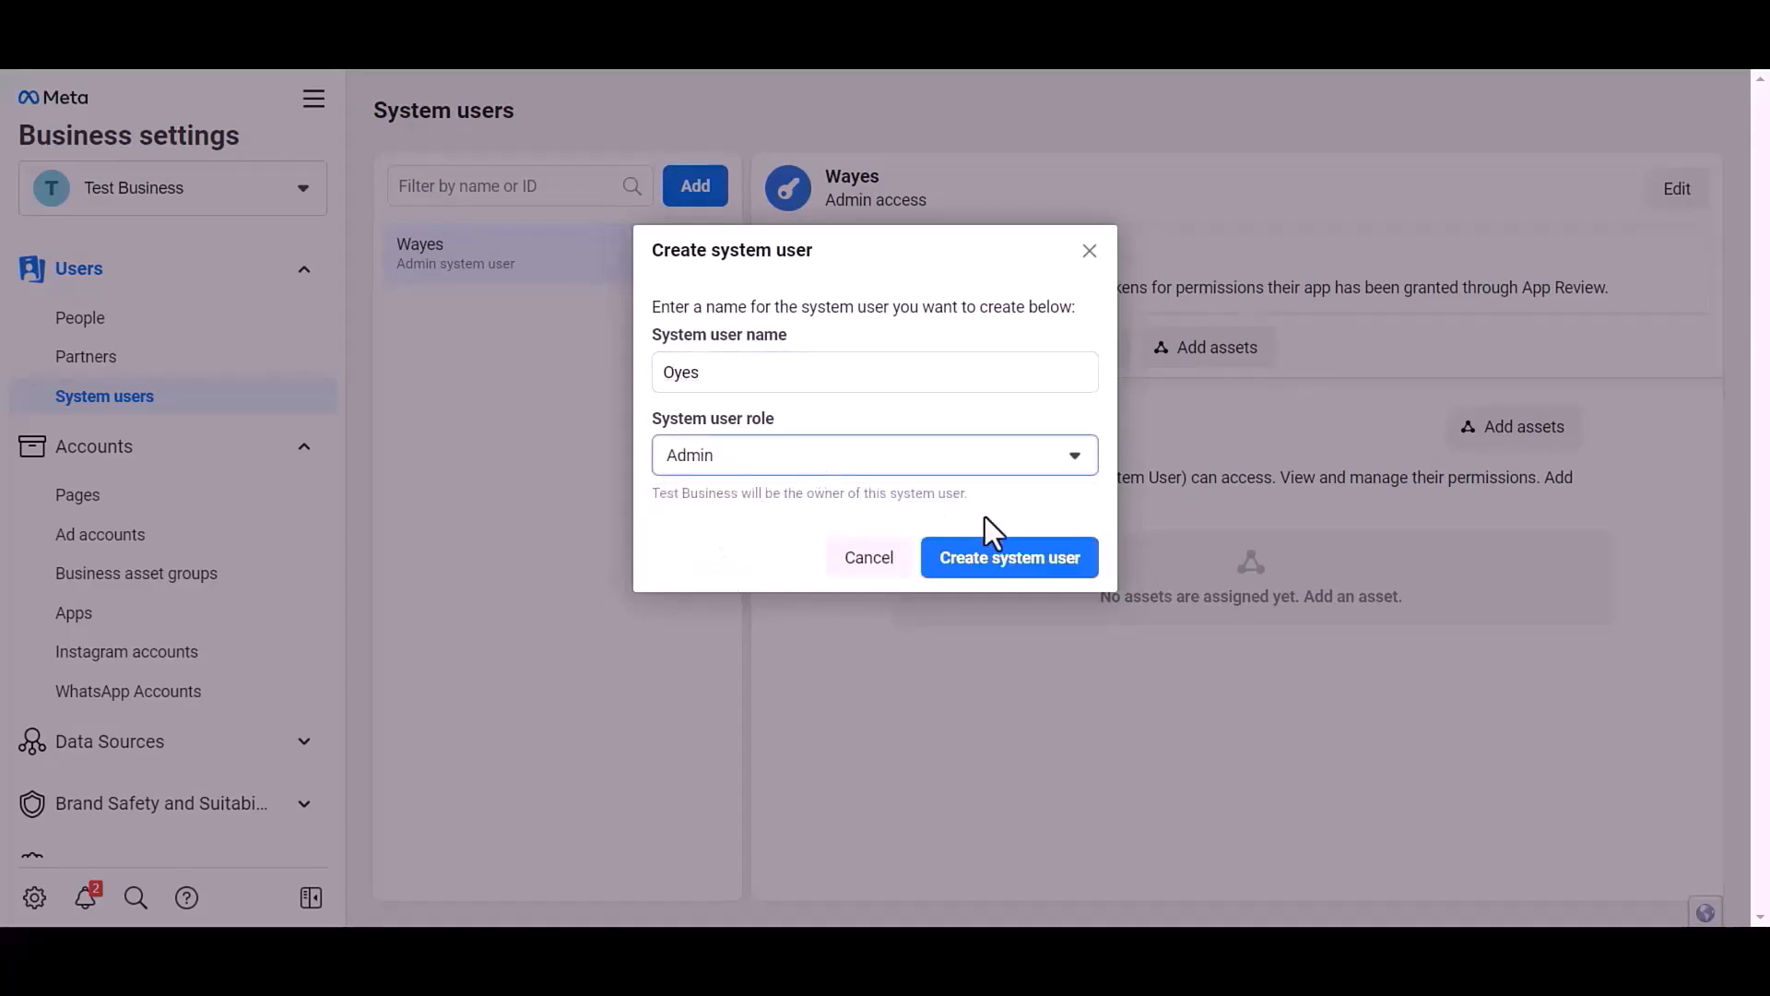
left_click(1039, 562)
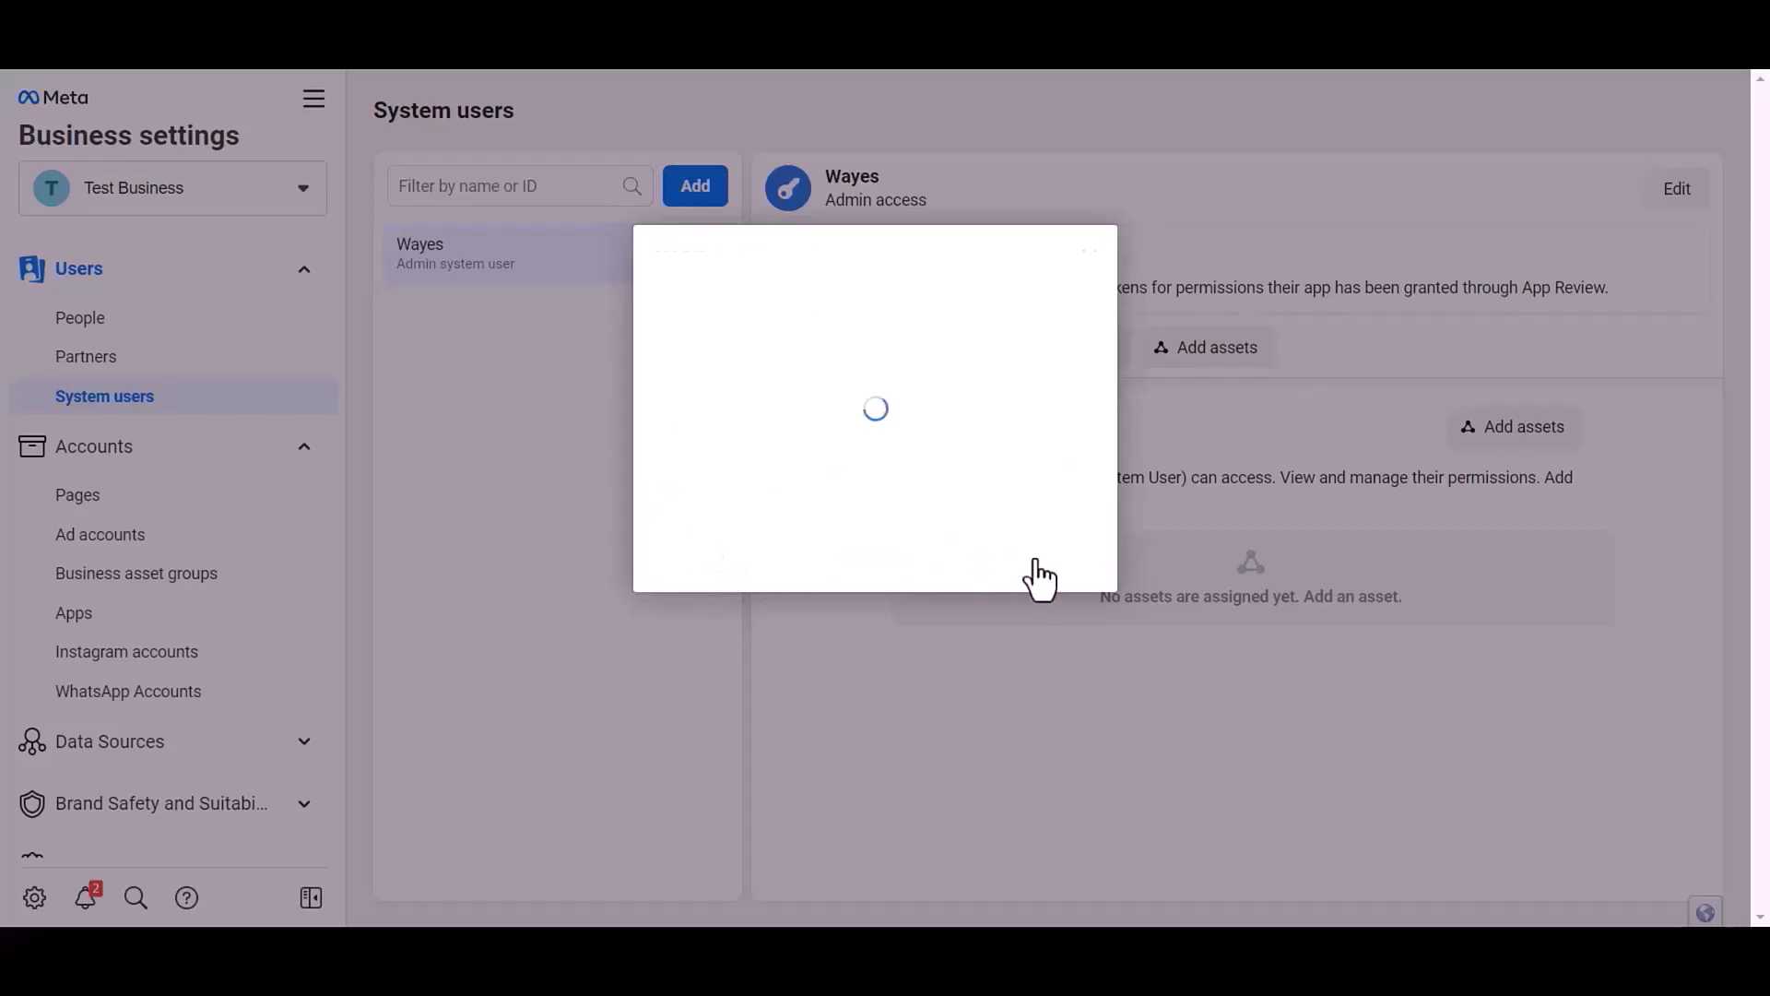
left_click(1072, 461)
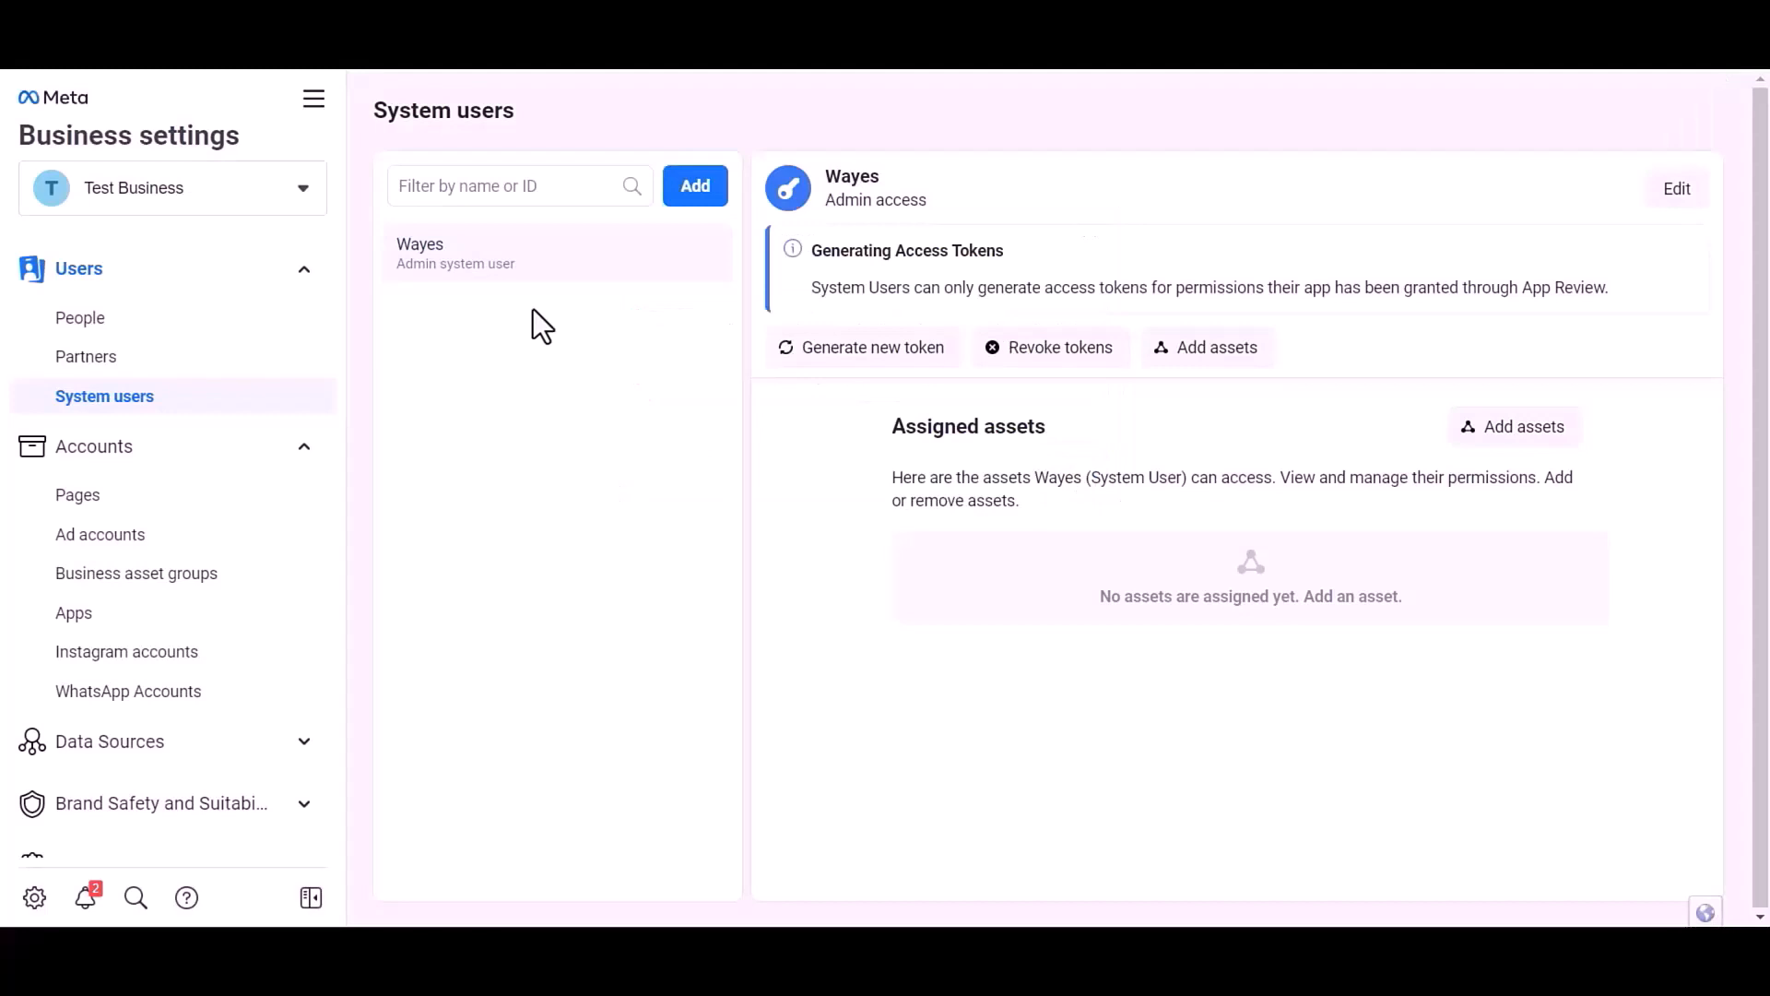
Step: Assign the Bit Integrations app to the system user with full Manage app control
left_click(1518, 434)
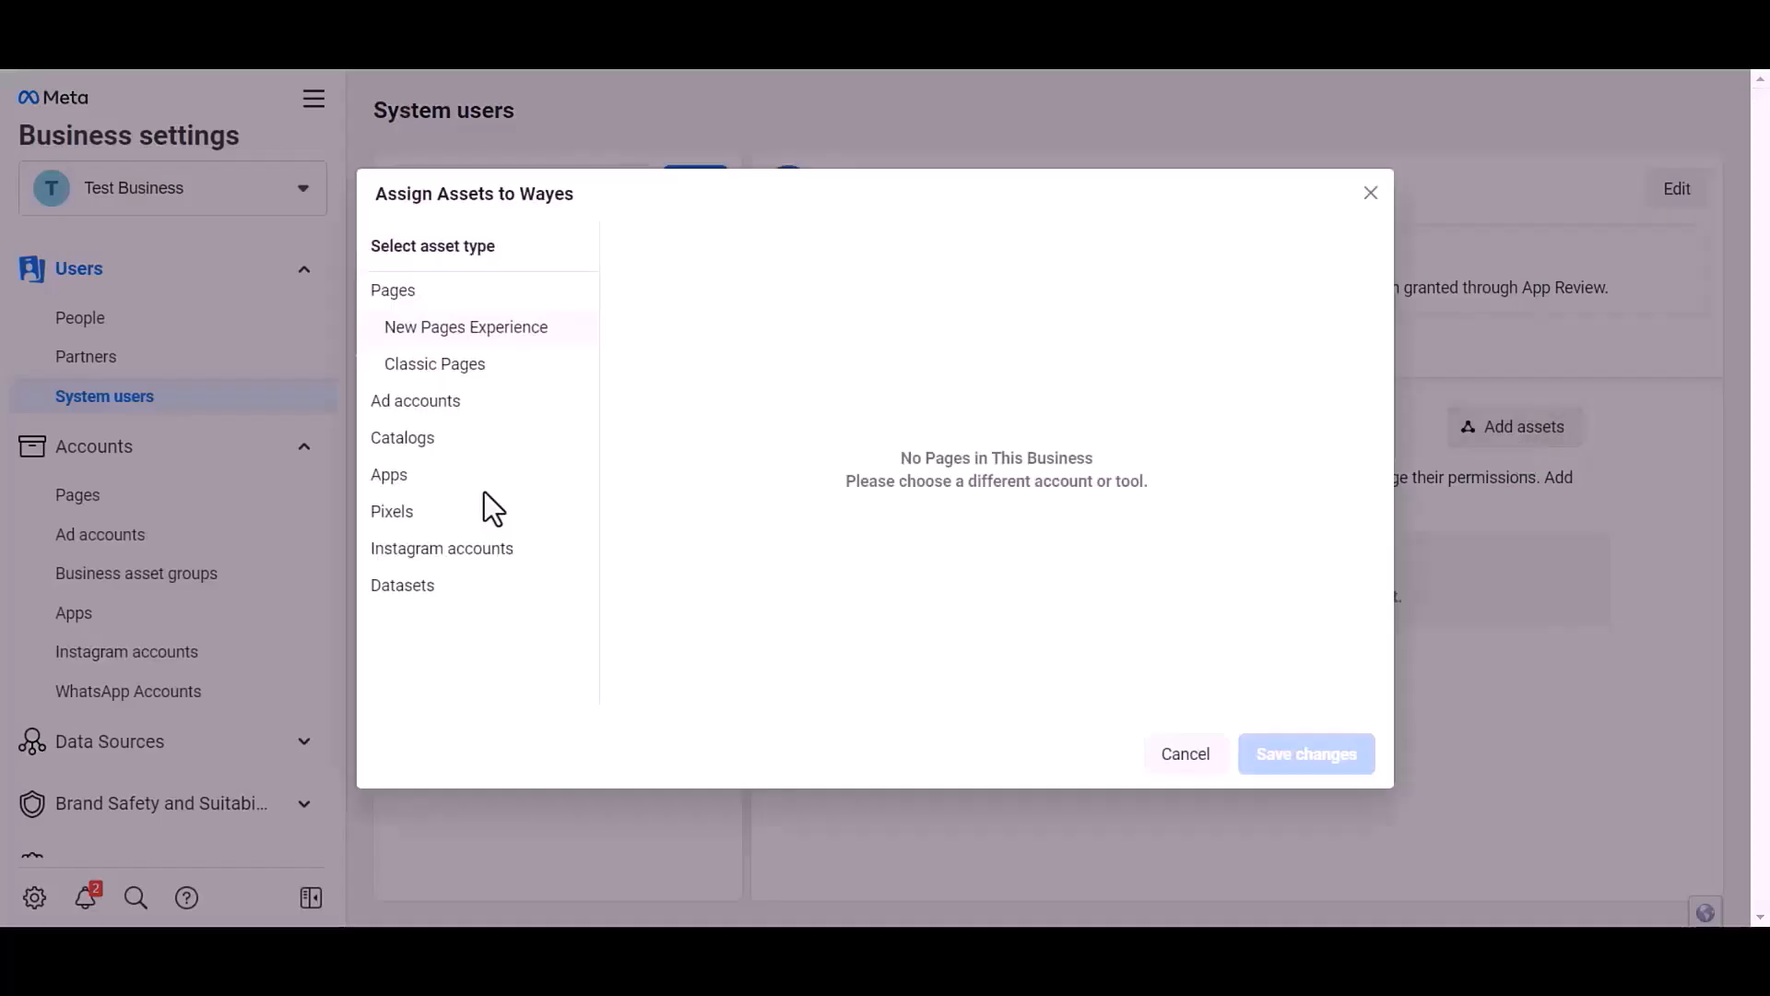
left_click(380, 474)
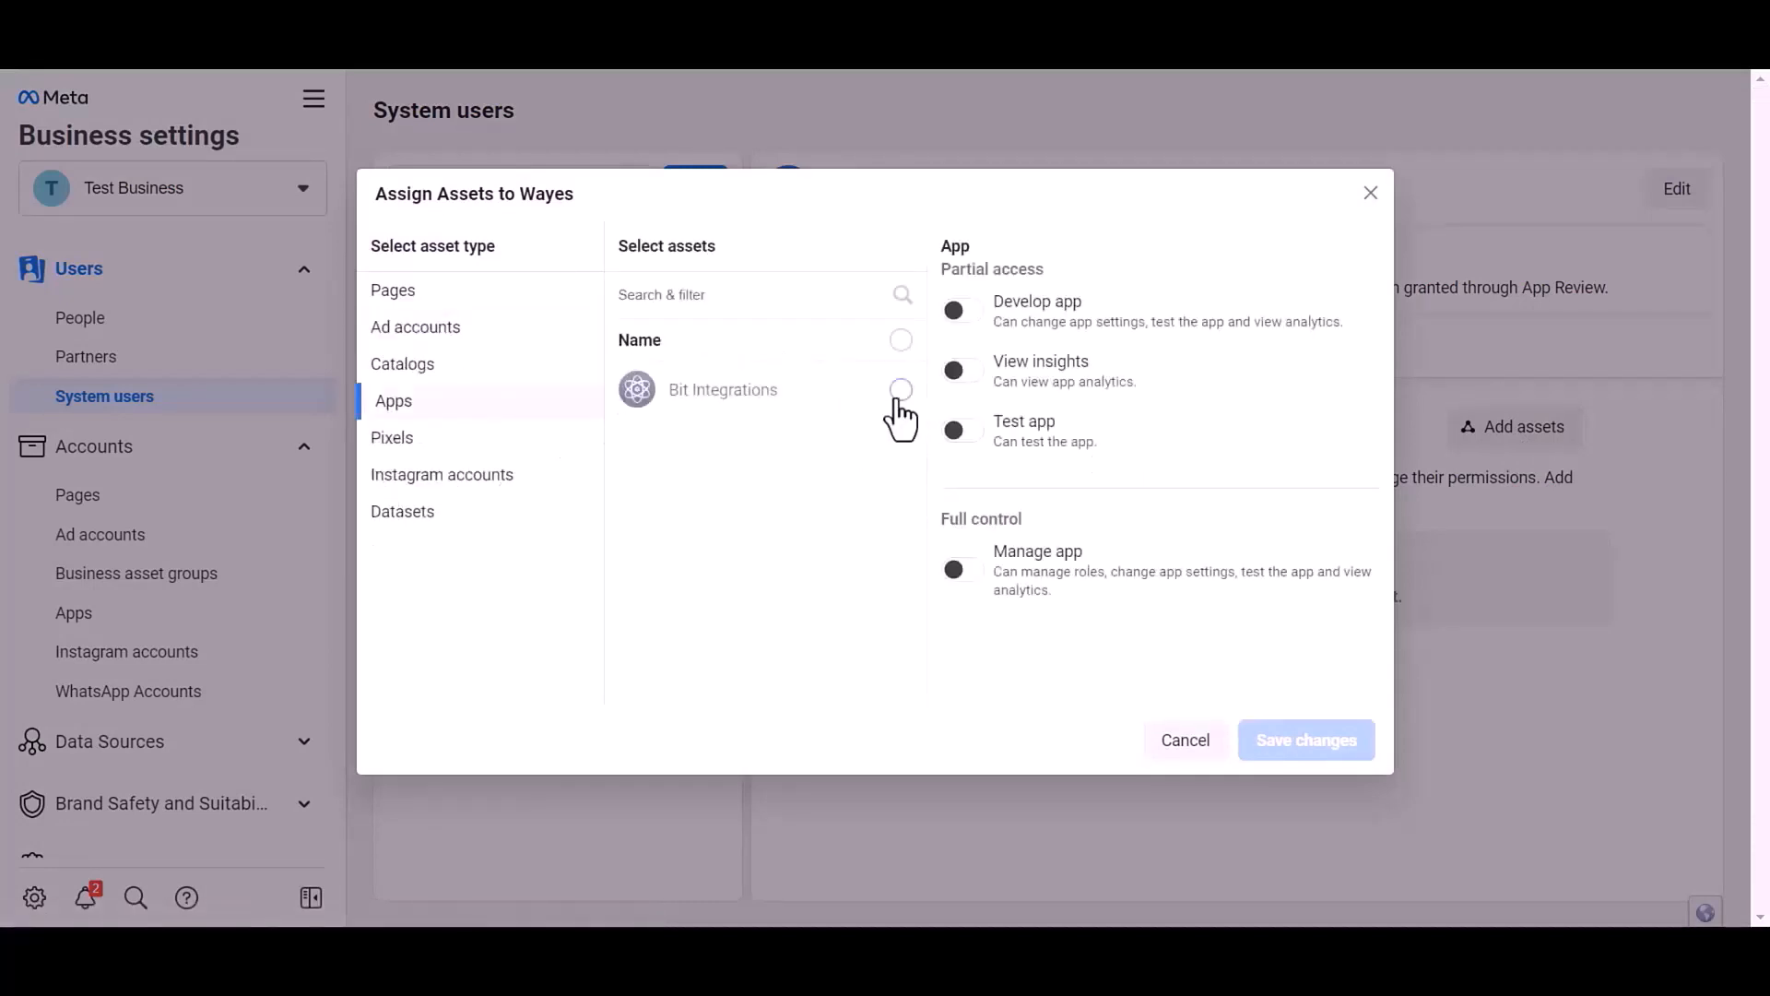
left_click(900, 390)
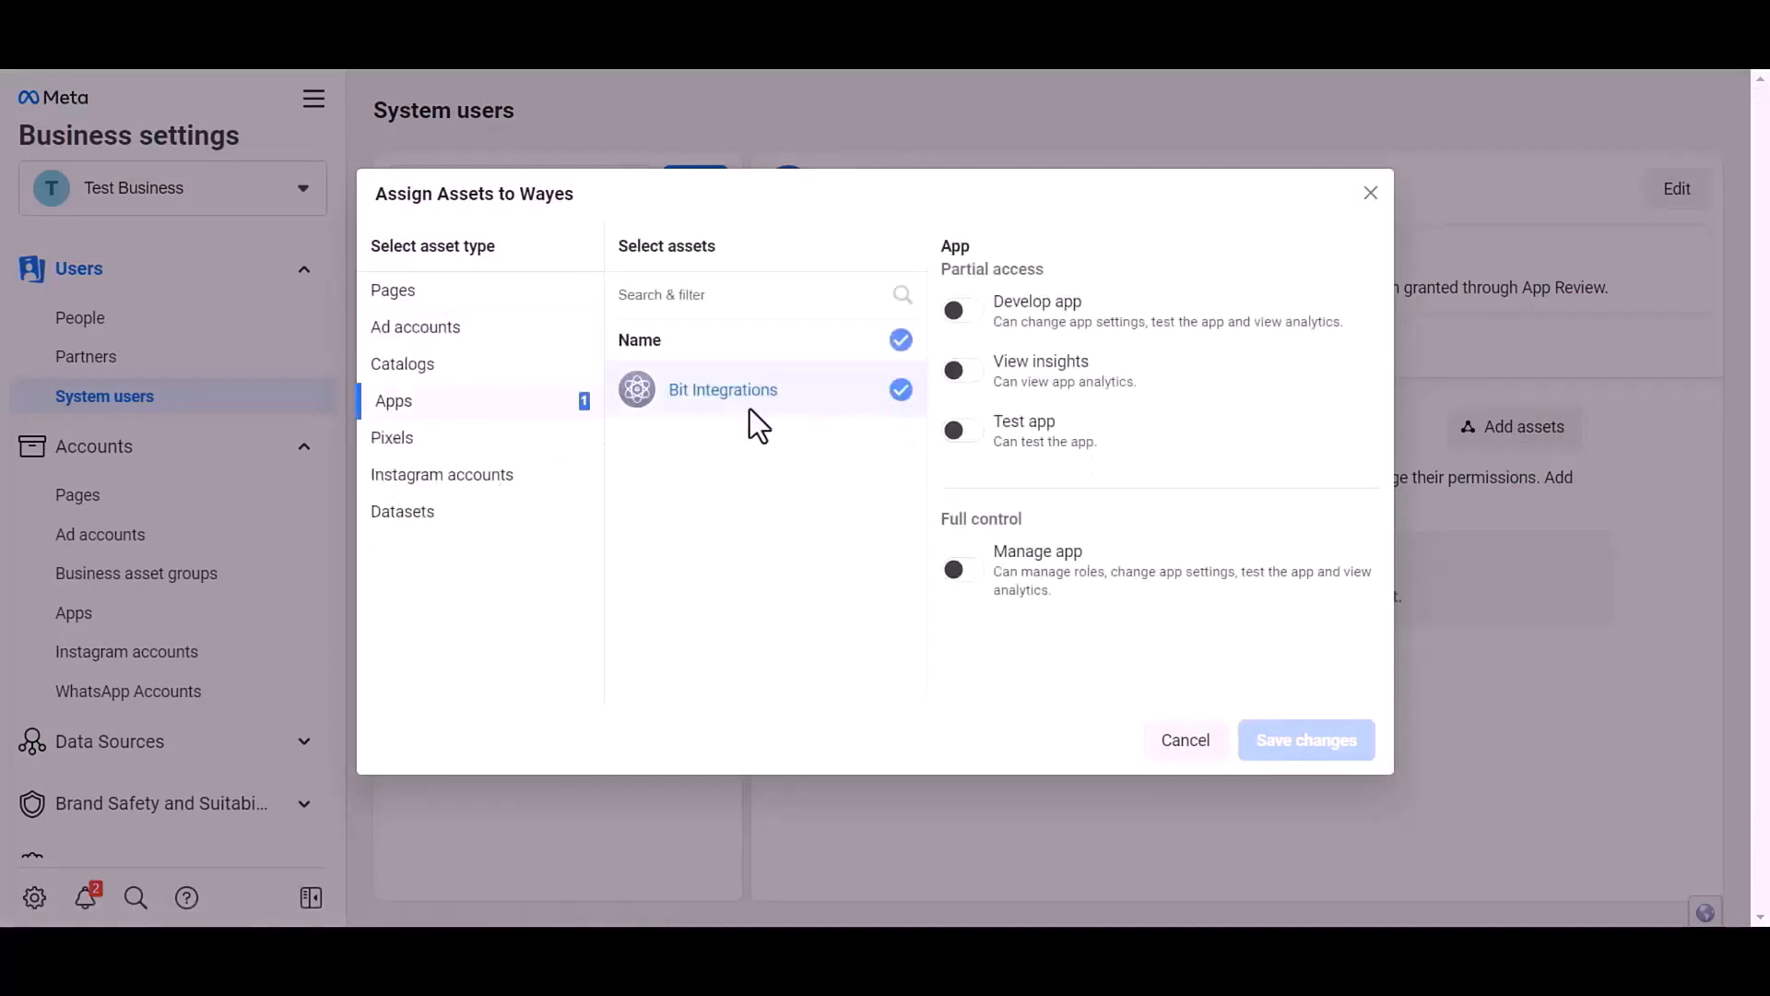
left_click(963, 579)
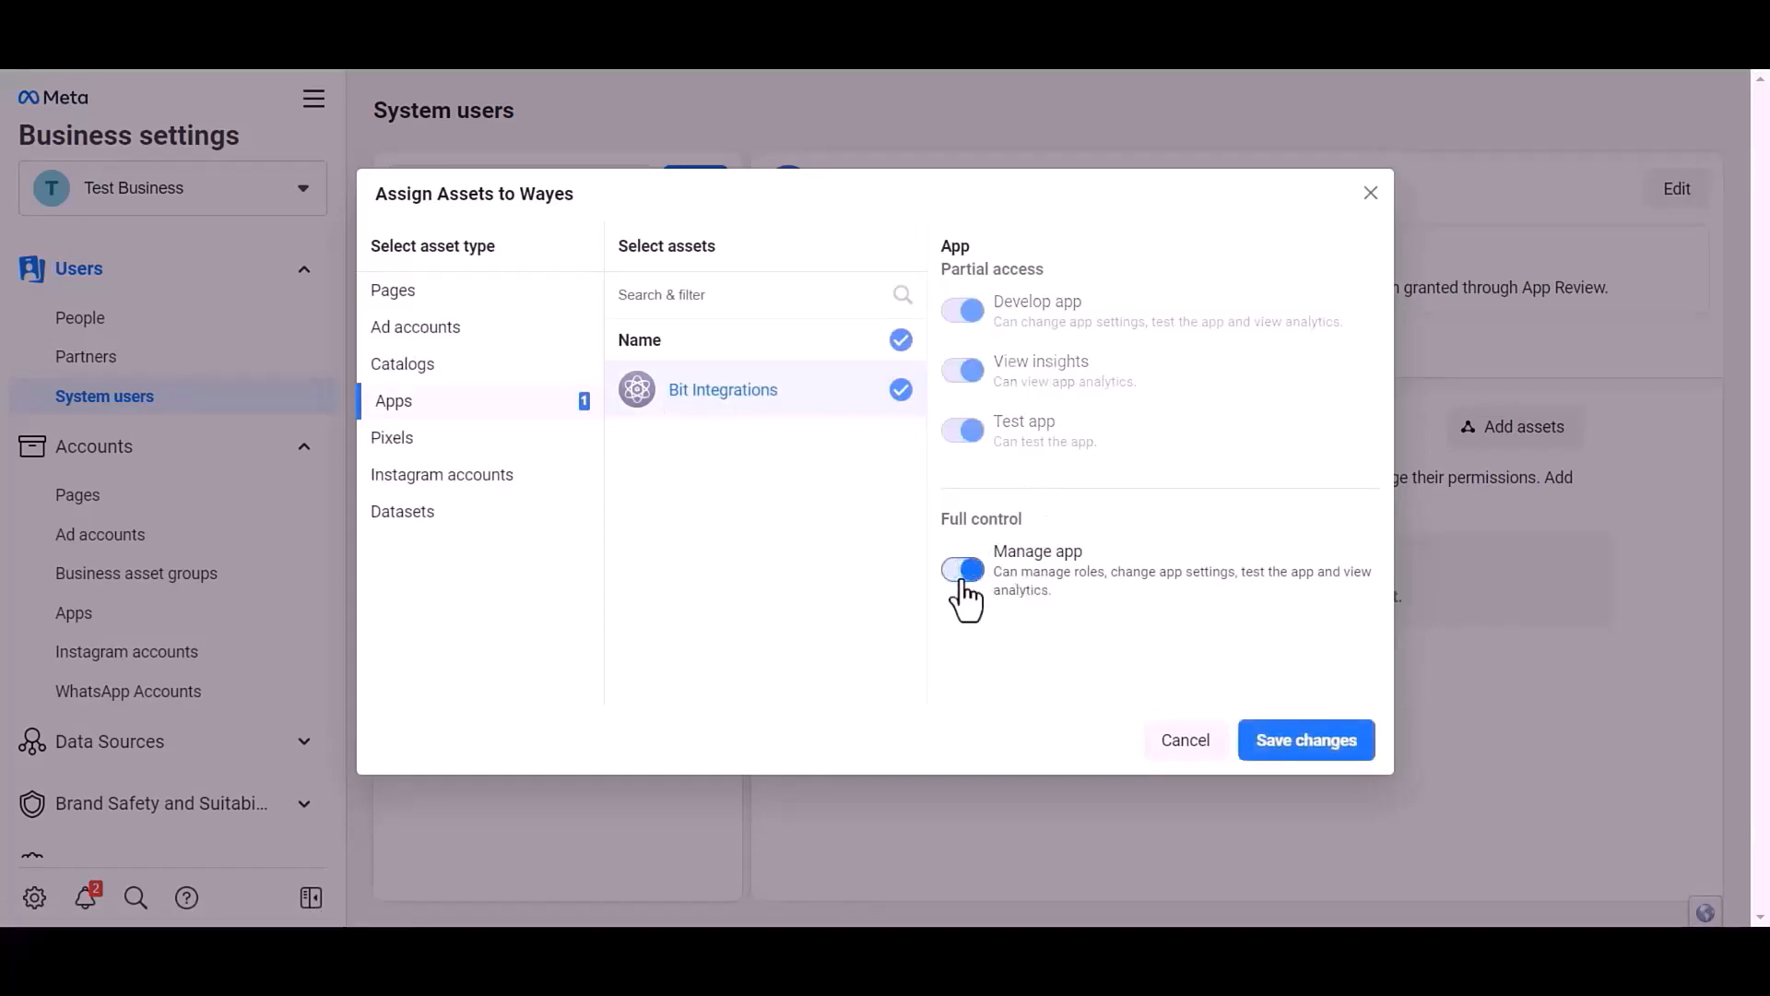
left_click(1310, 749)
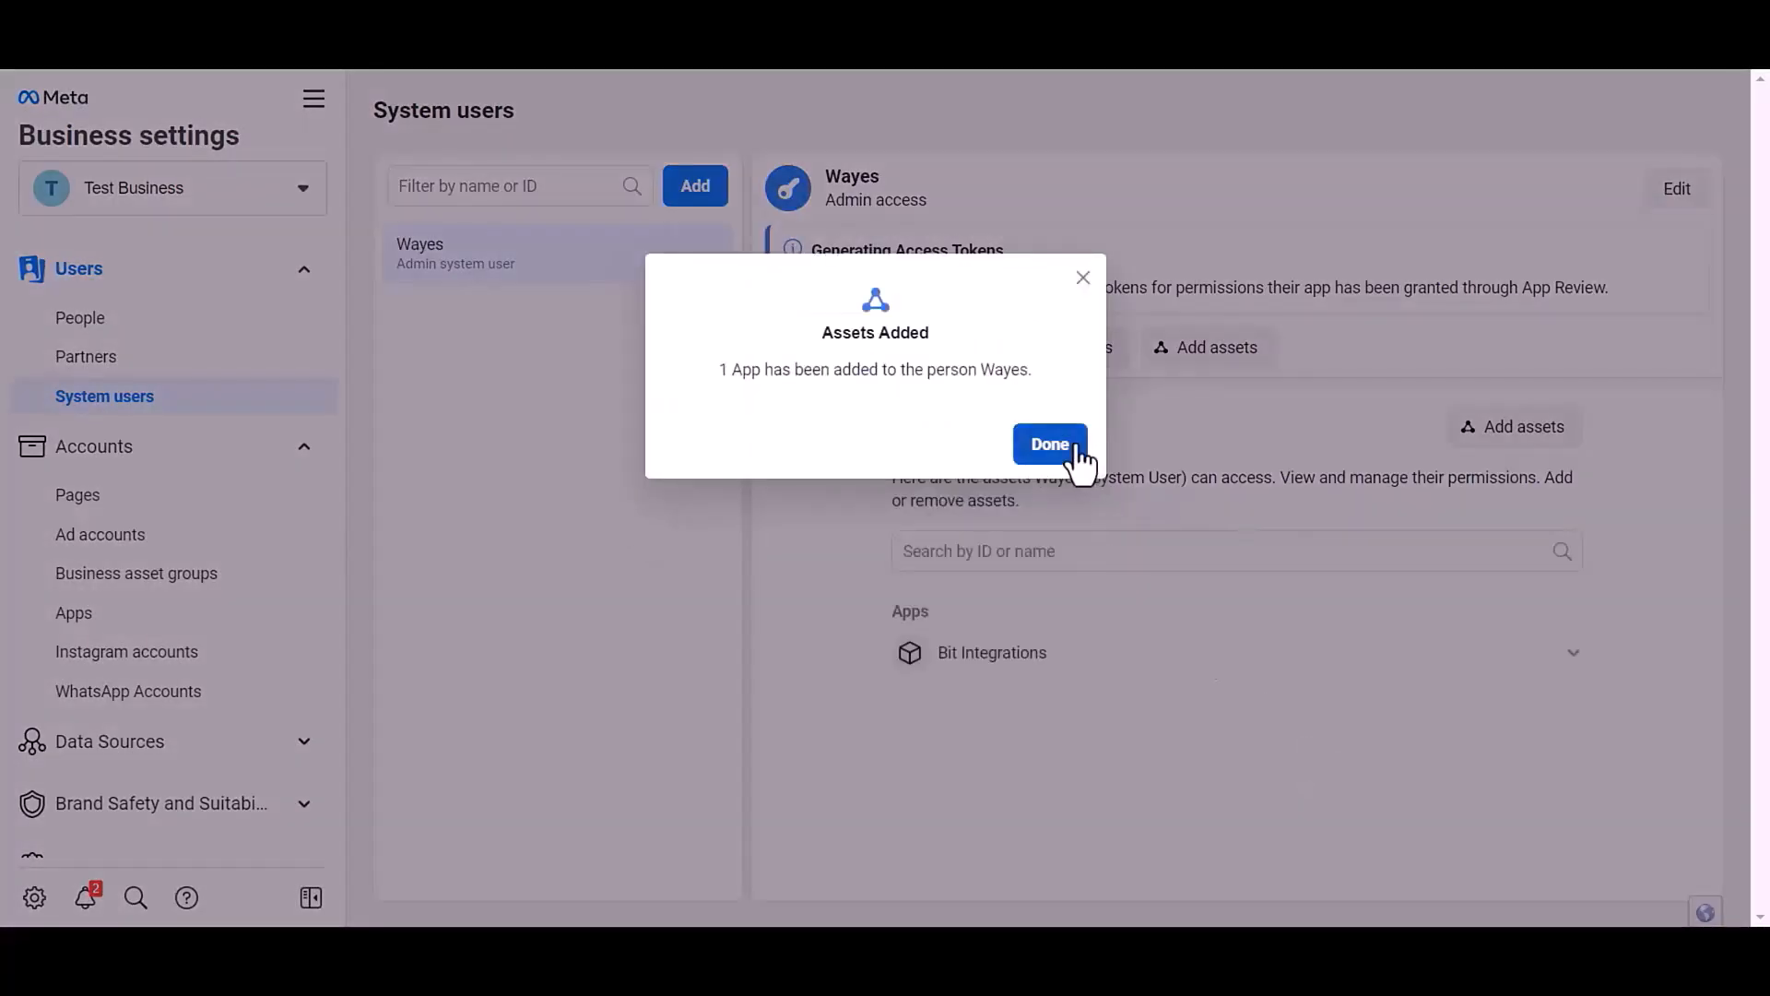
left_click(1075, 450)
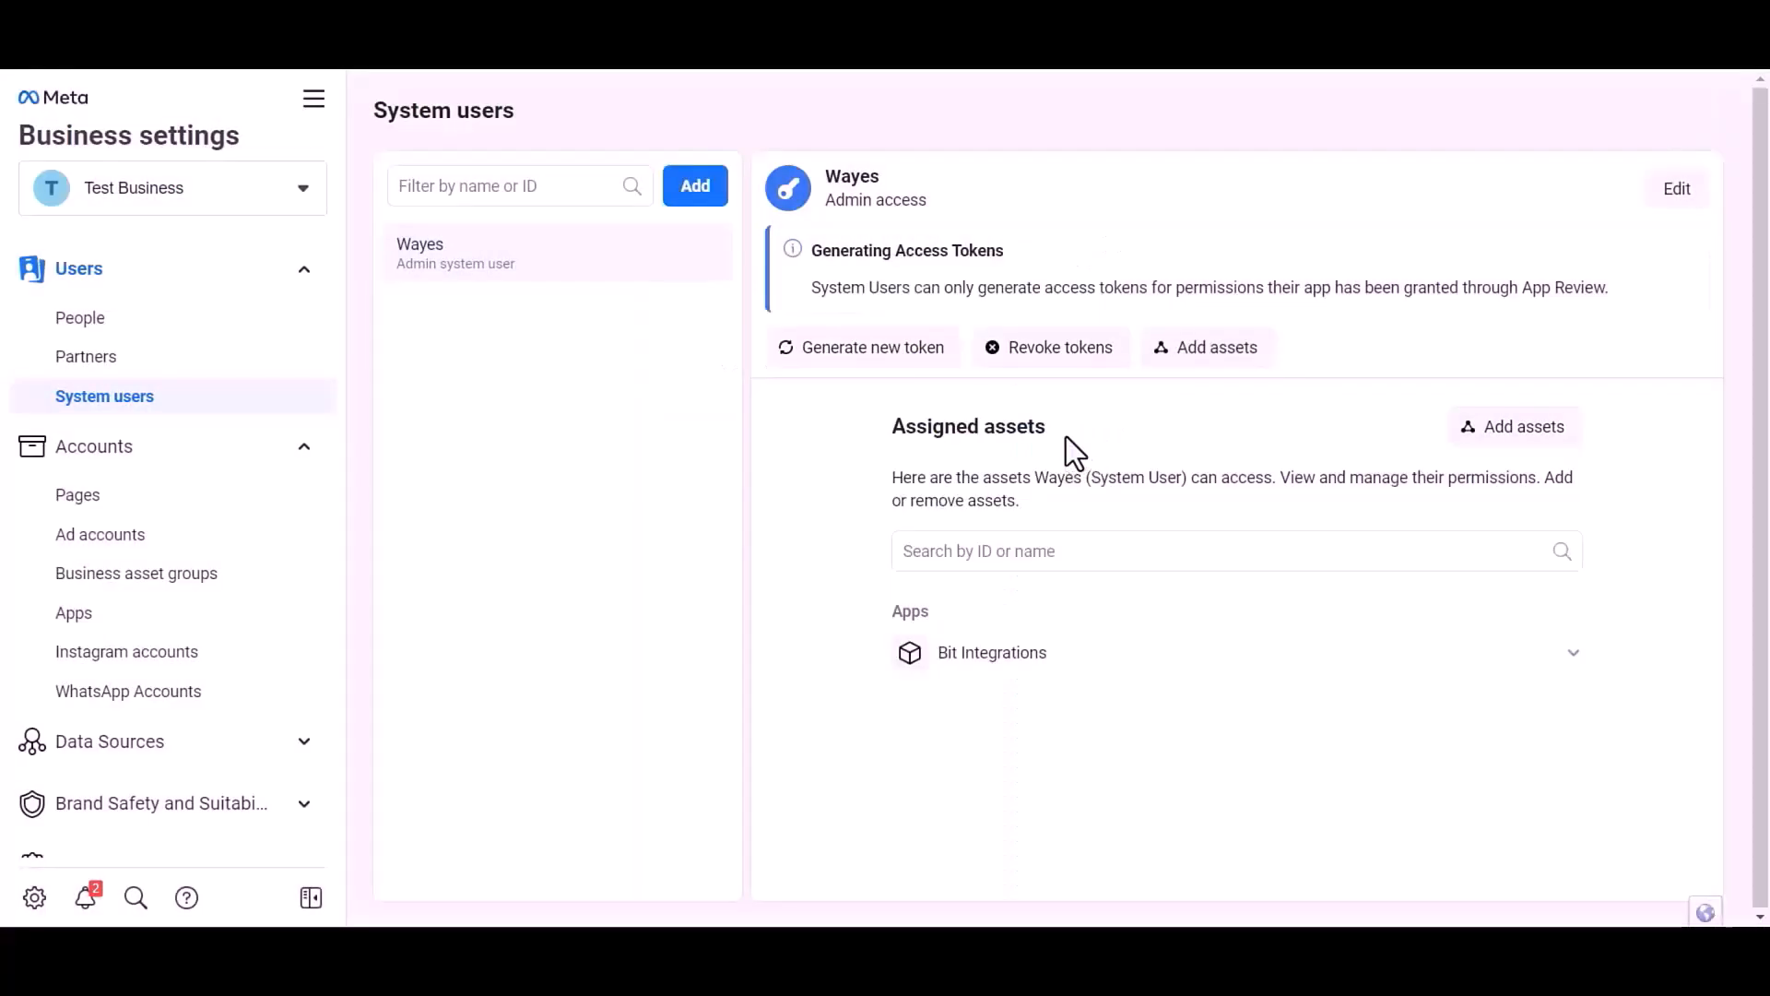
Step: Start generating a system user token for the Bit Integrations app and set its expiration to Permanent
left_click(858, 362)
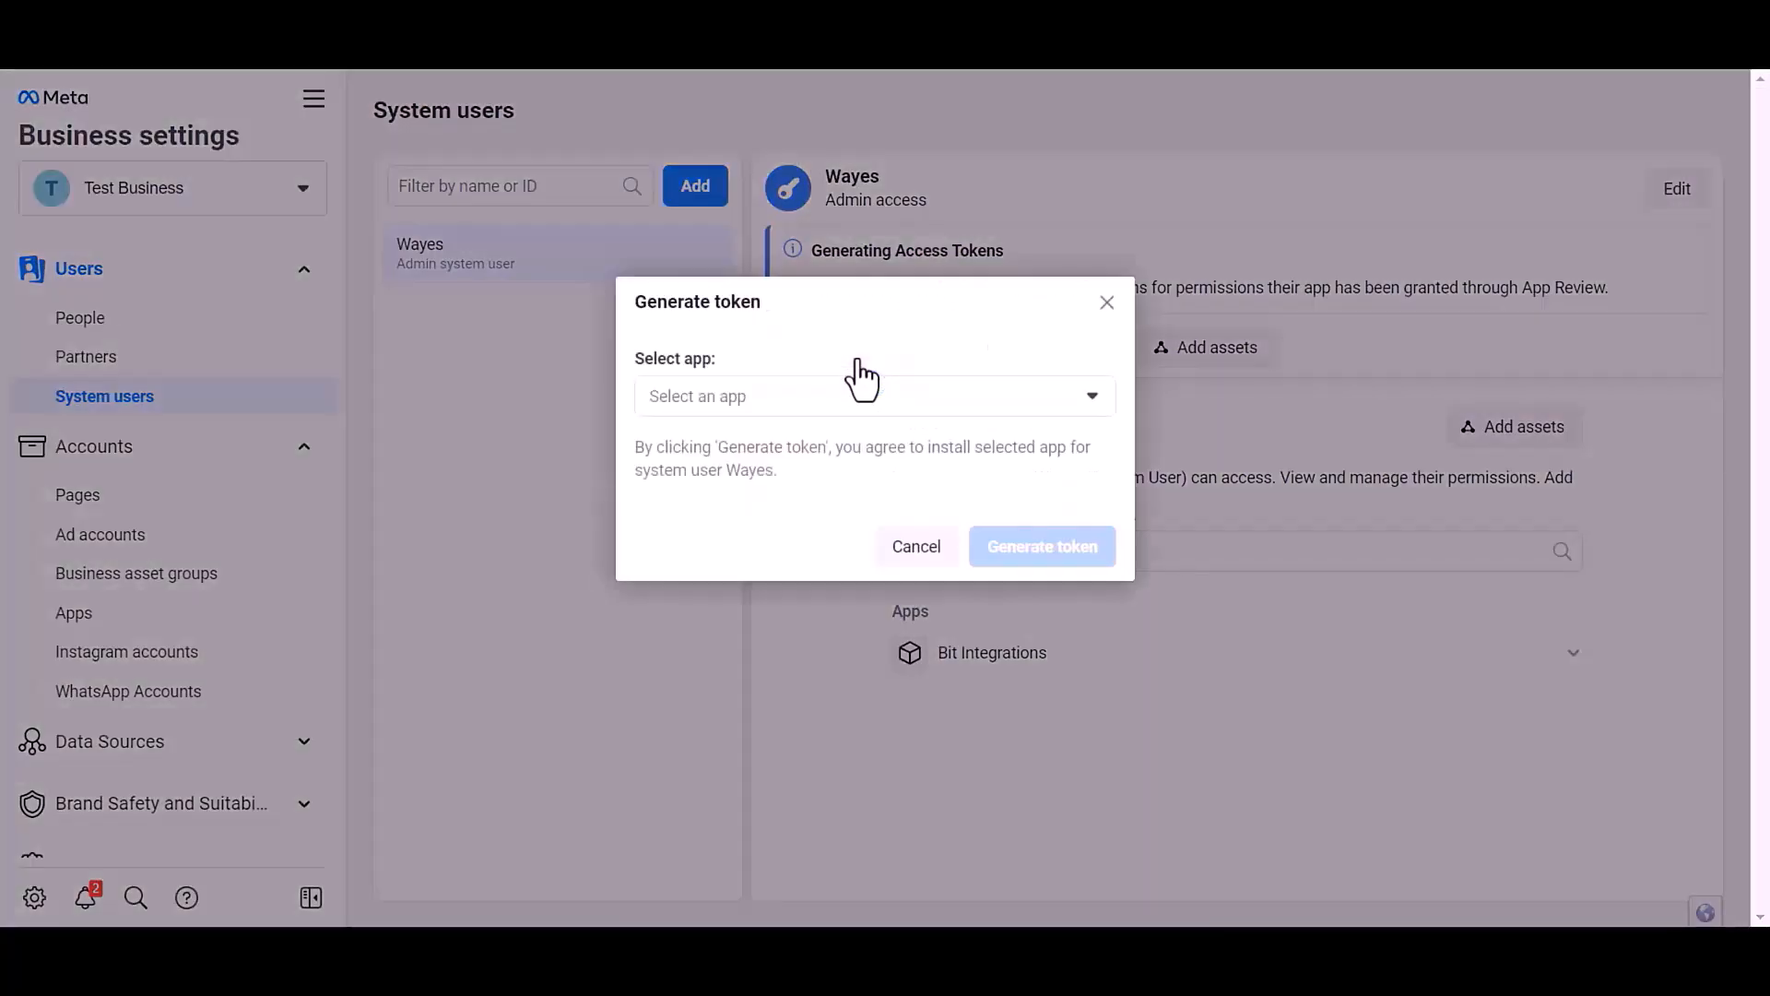
left_click(766, 400)
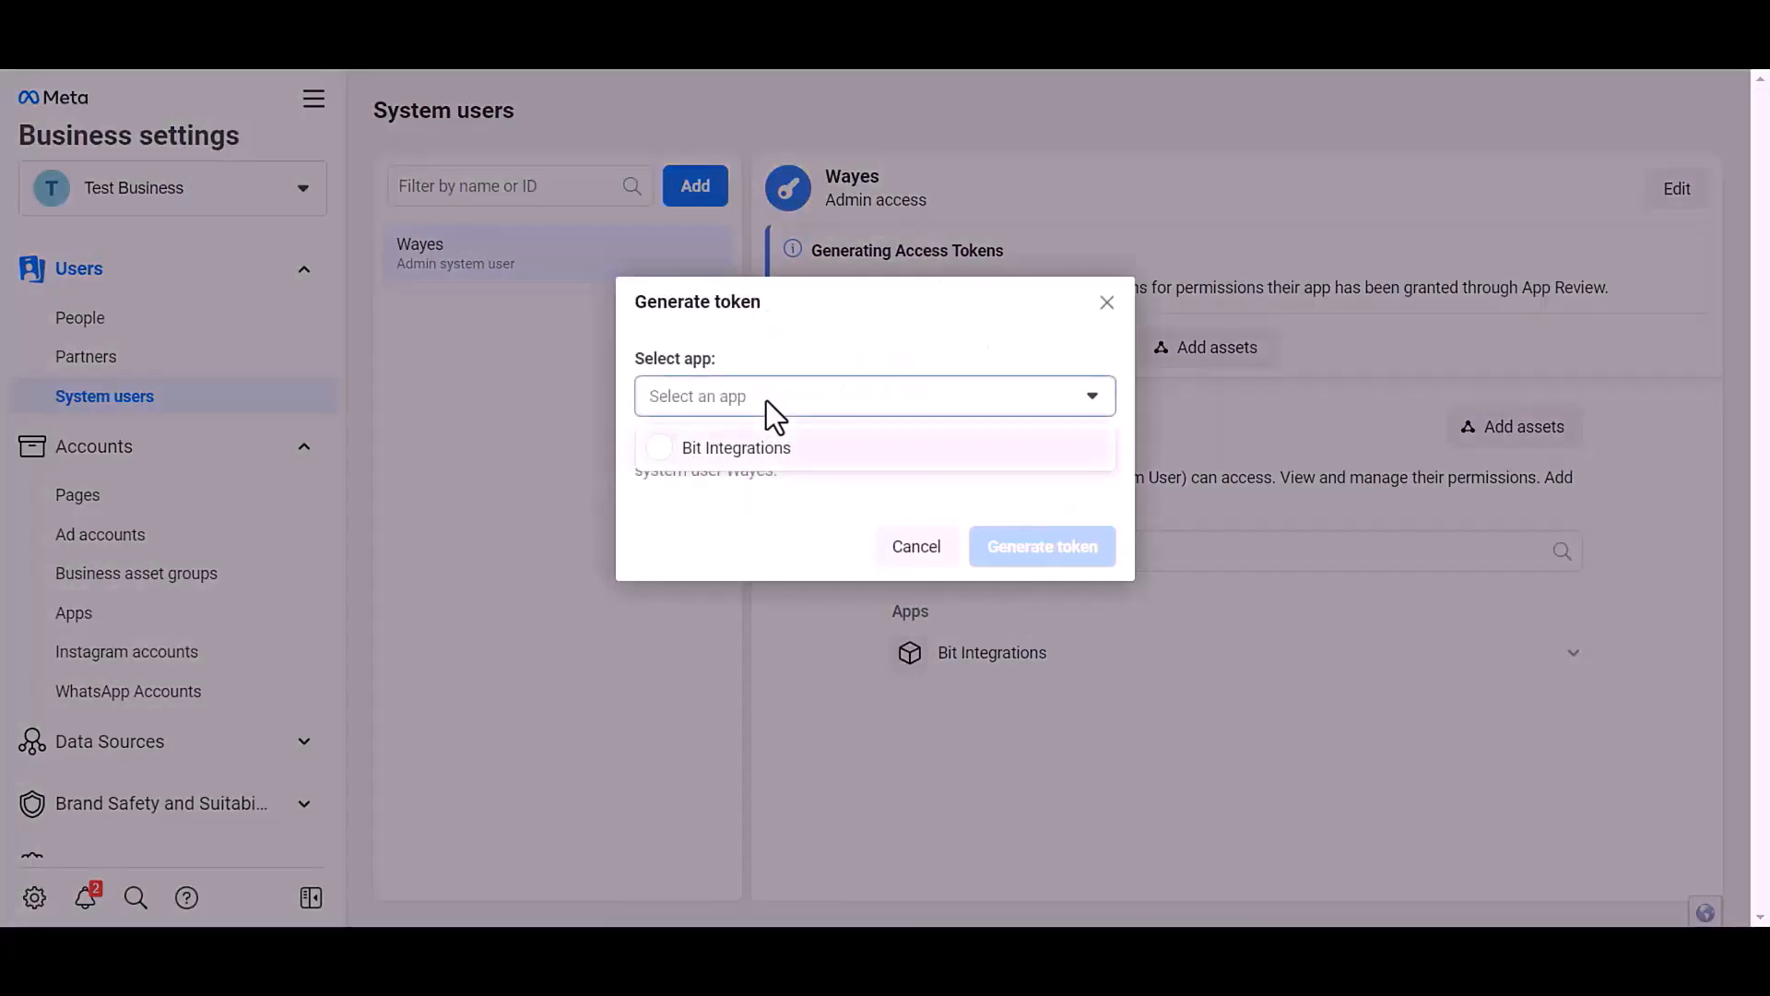
left_click(756, 470)
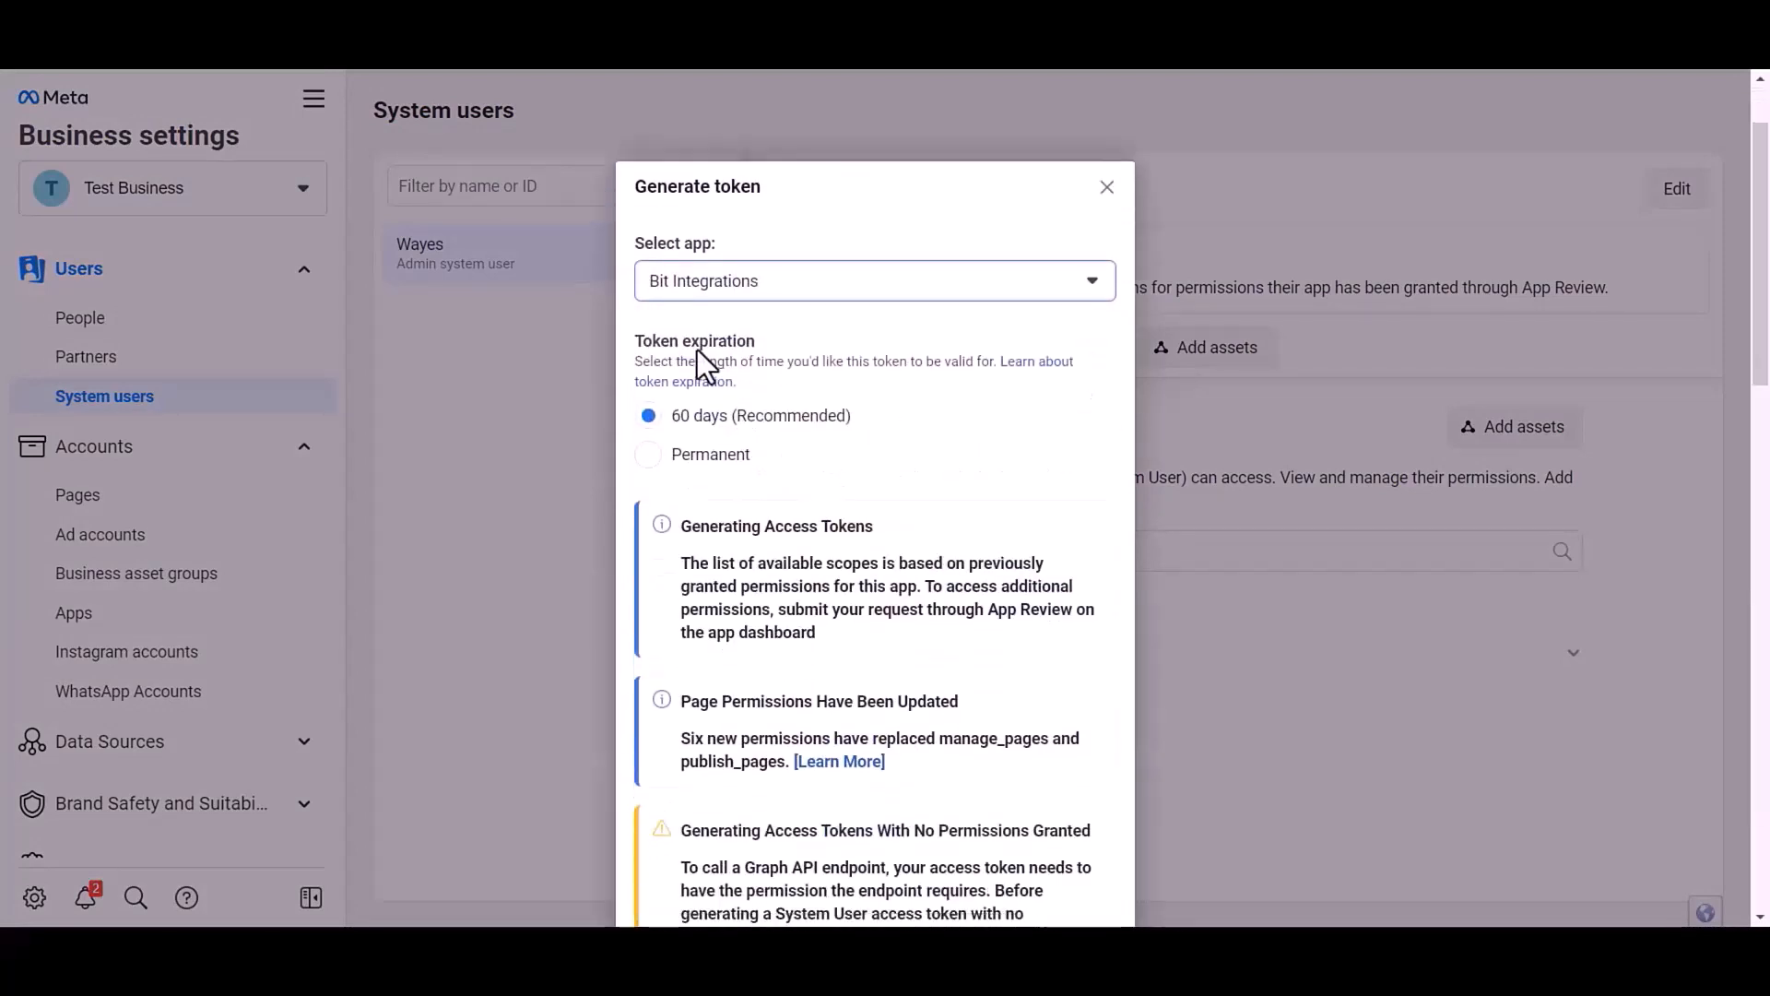
left_click_drag(630, 337, 754, 337)
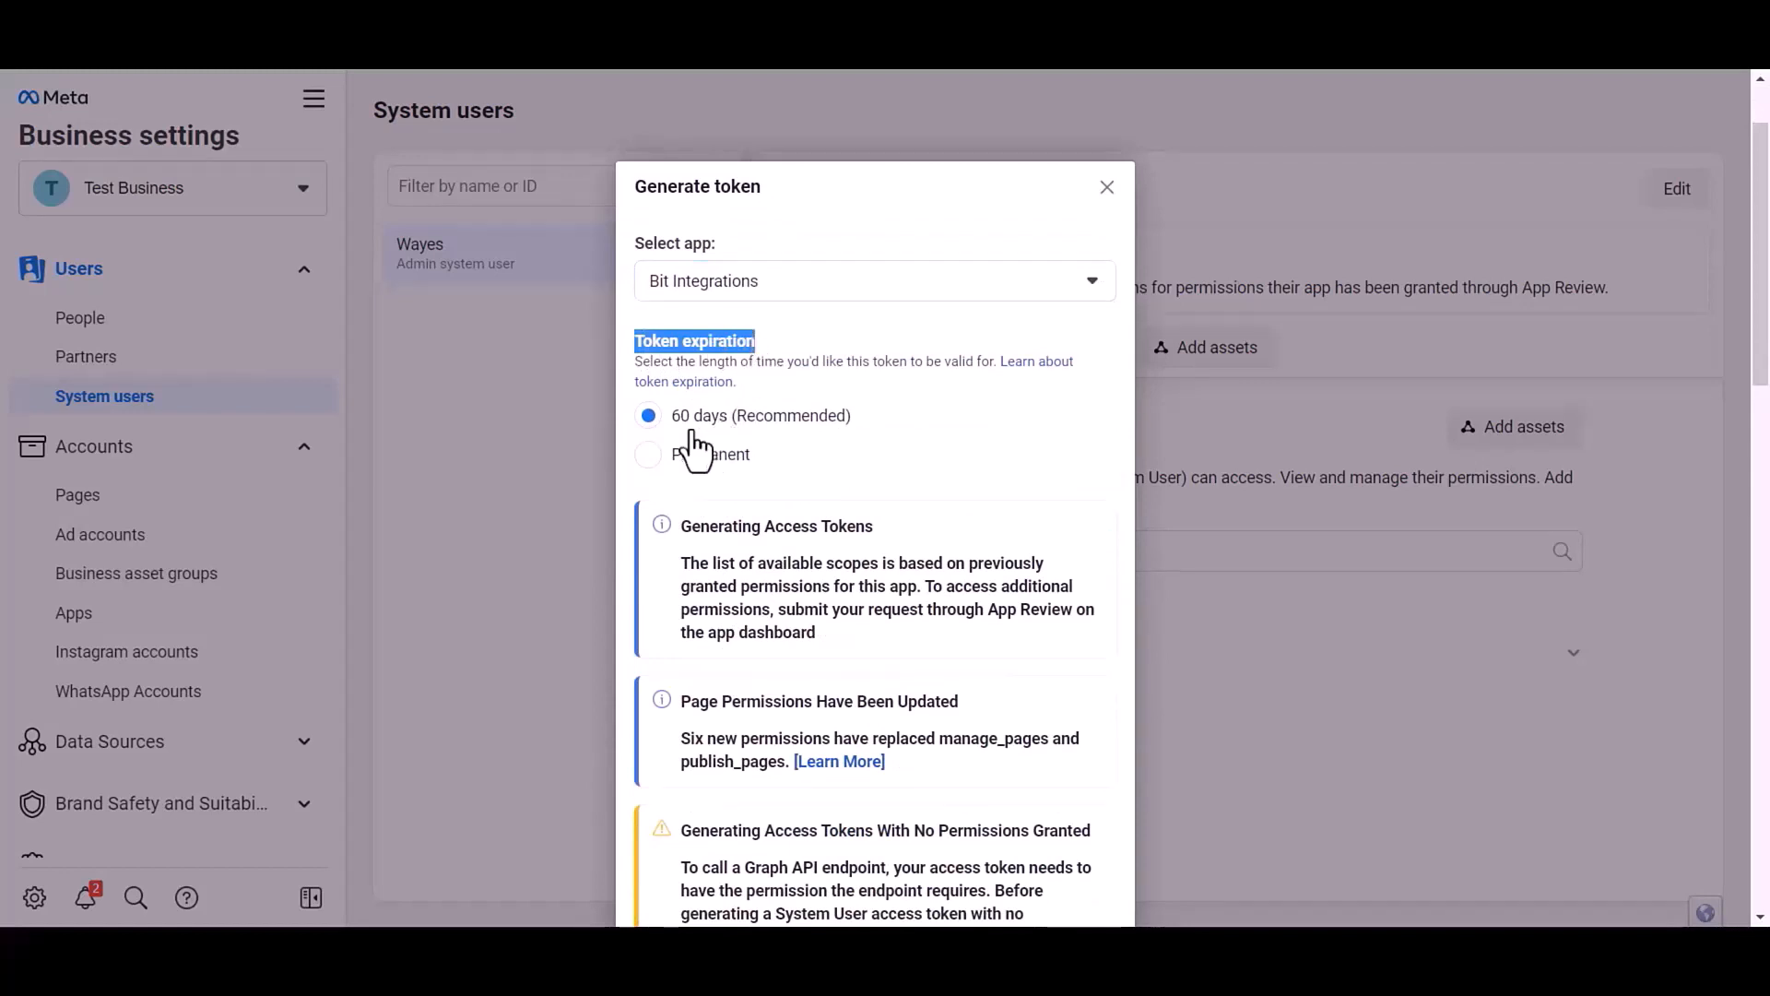
left_click_drag(858, 418, 680, 424)
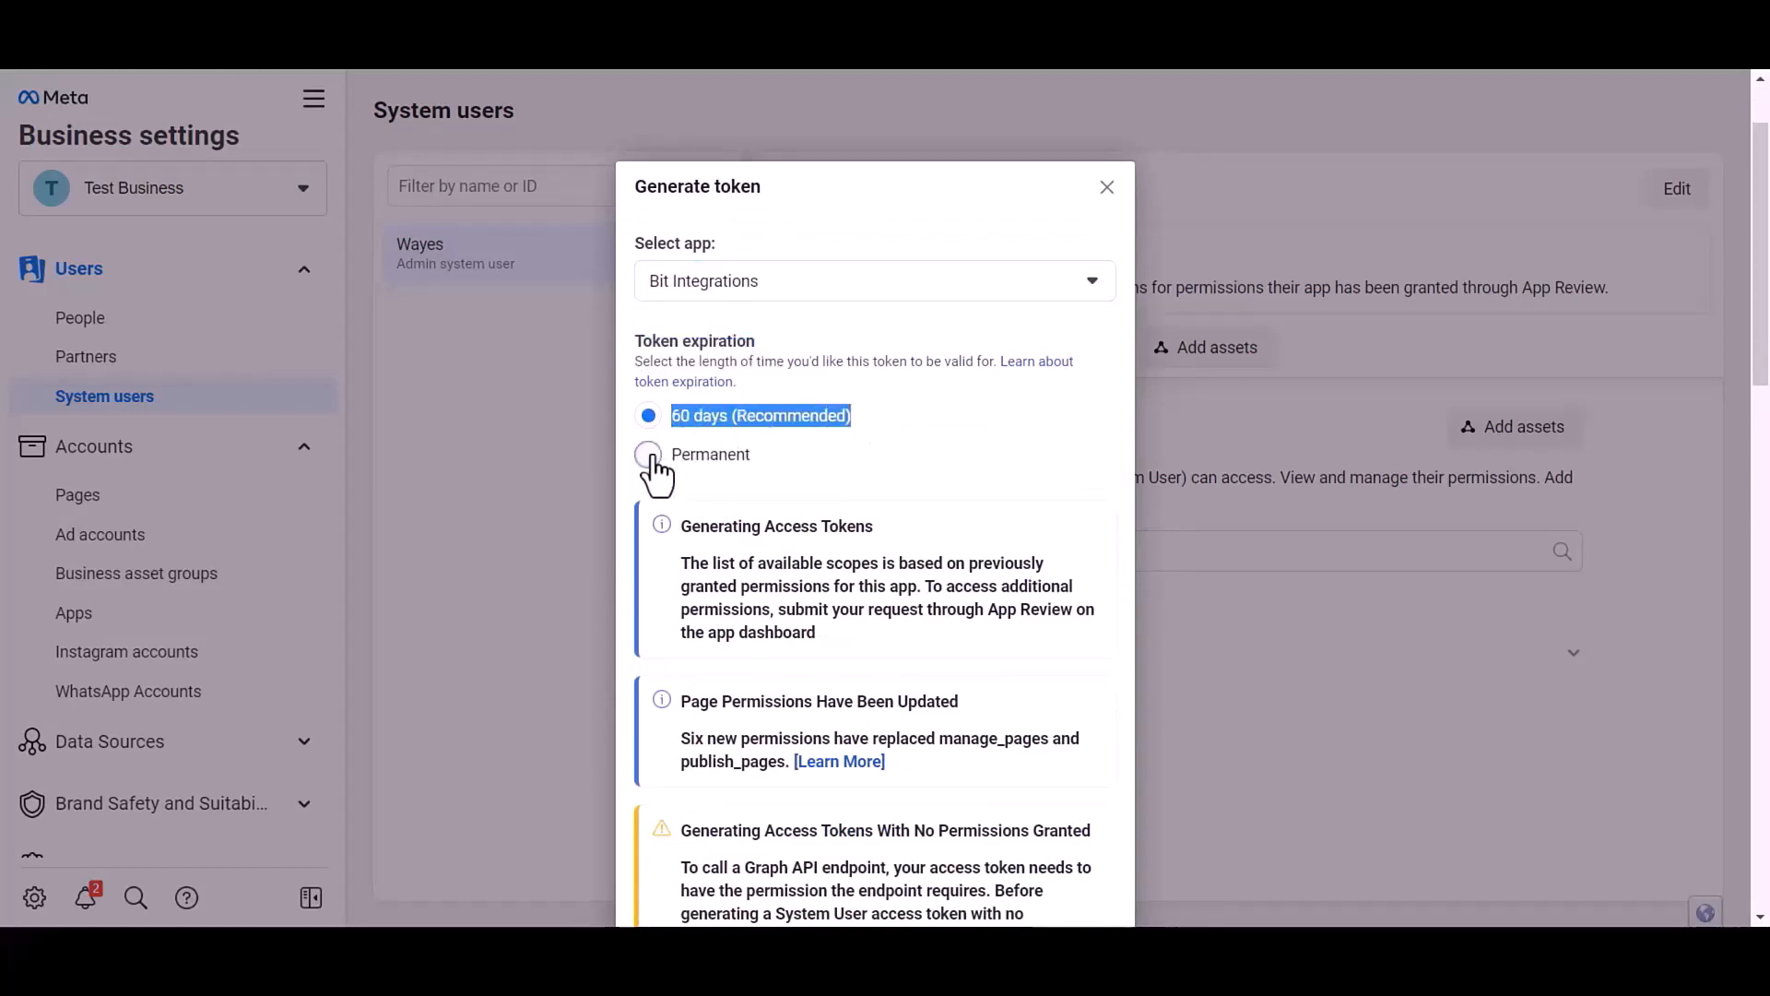
left_click(650, 456)
Step: Grant the whatsapp_business_messaging and whatsapp_business_management permissions and generate the token
scroll(851, 361, "down", 1)
scroll(848, 378, "down", 6)
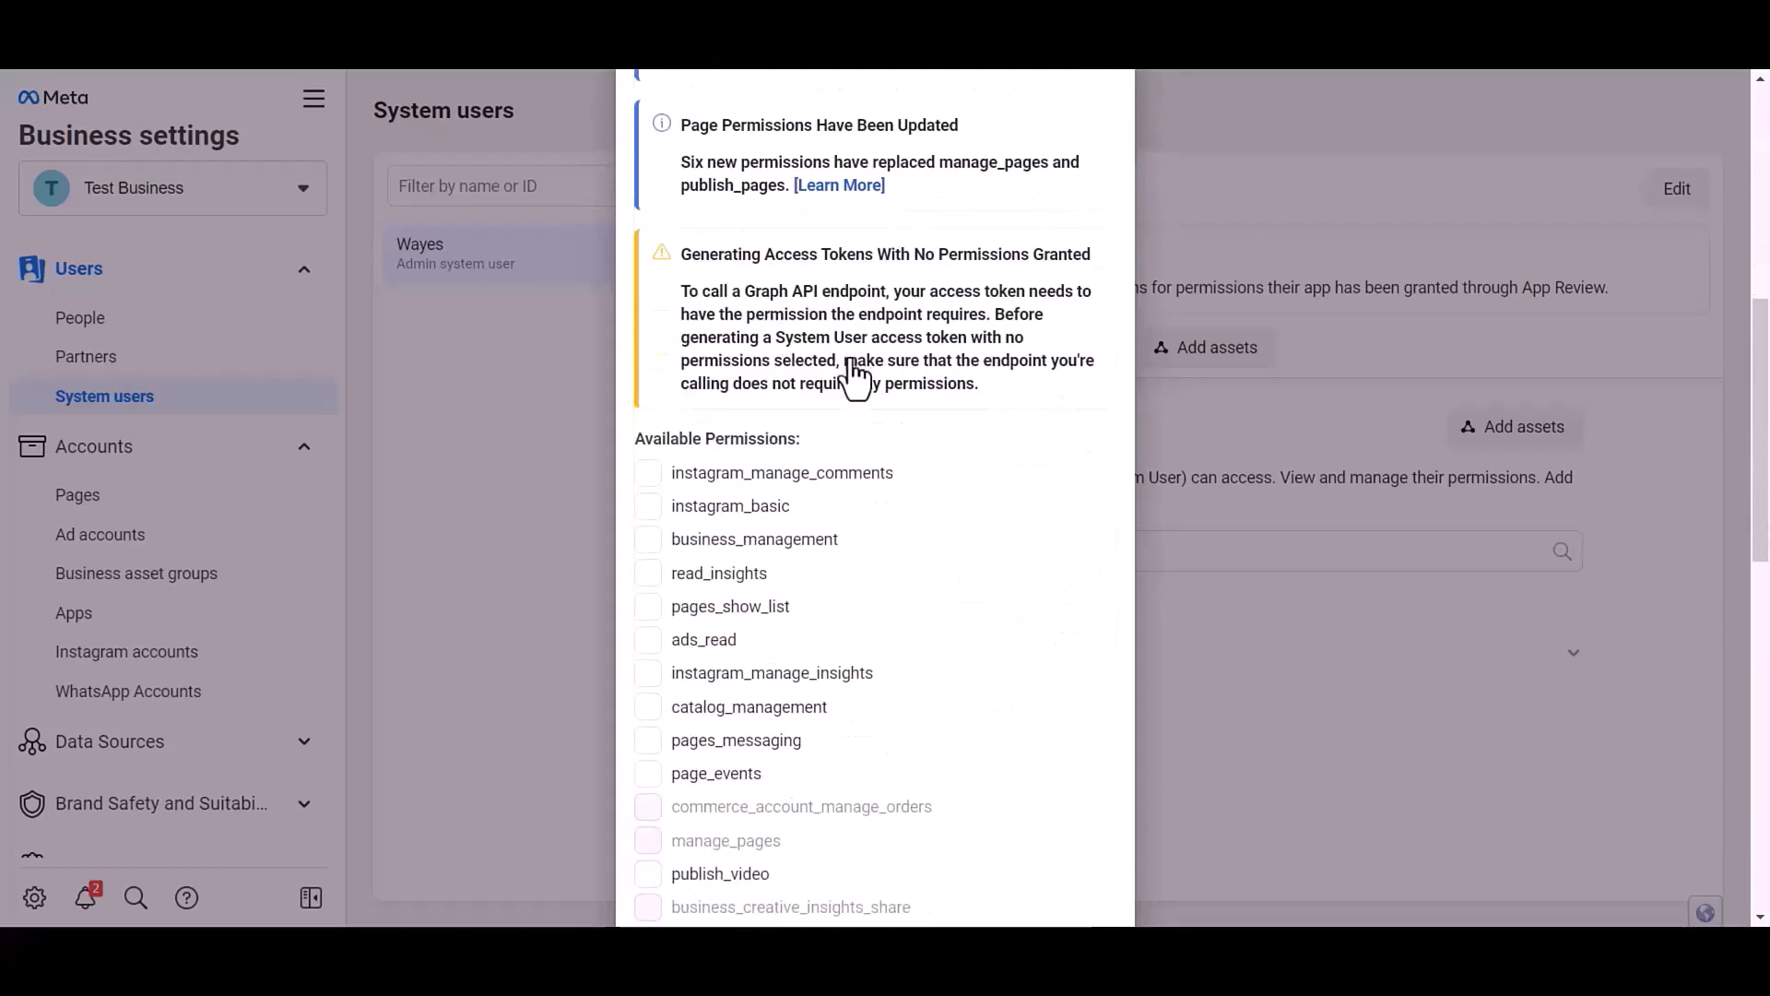
left_click_drag(634, 209, 797, 211)
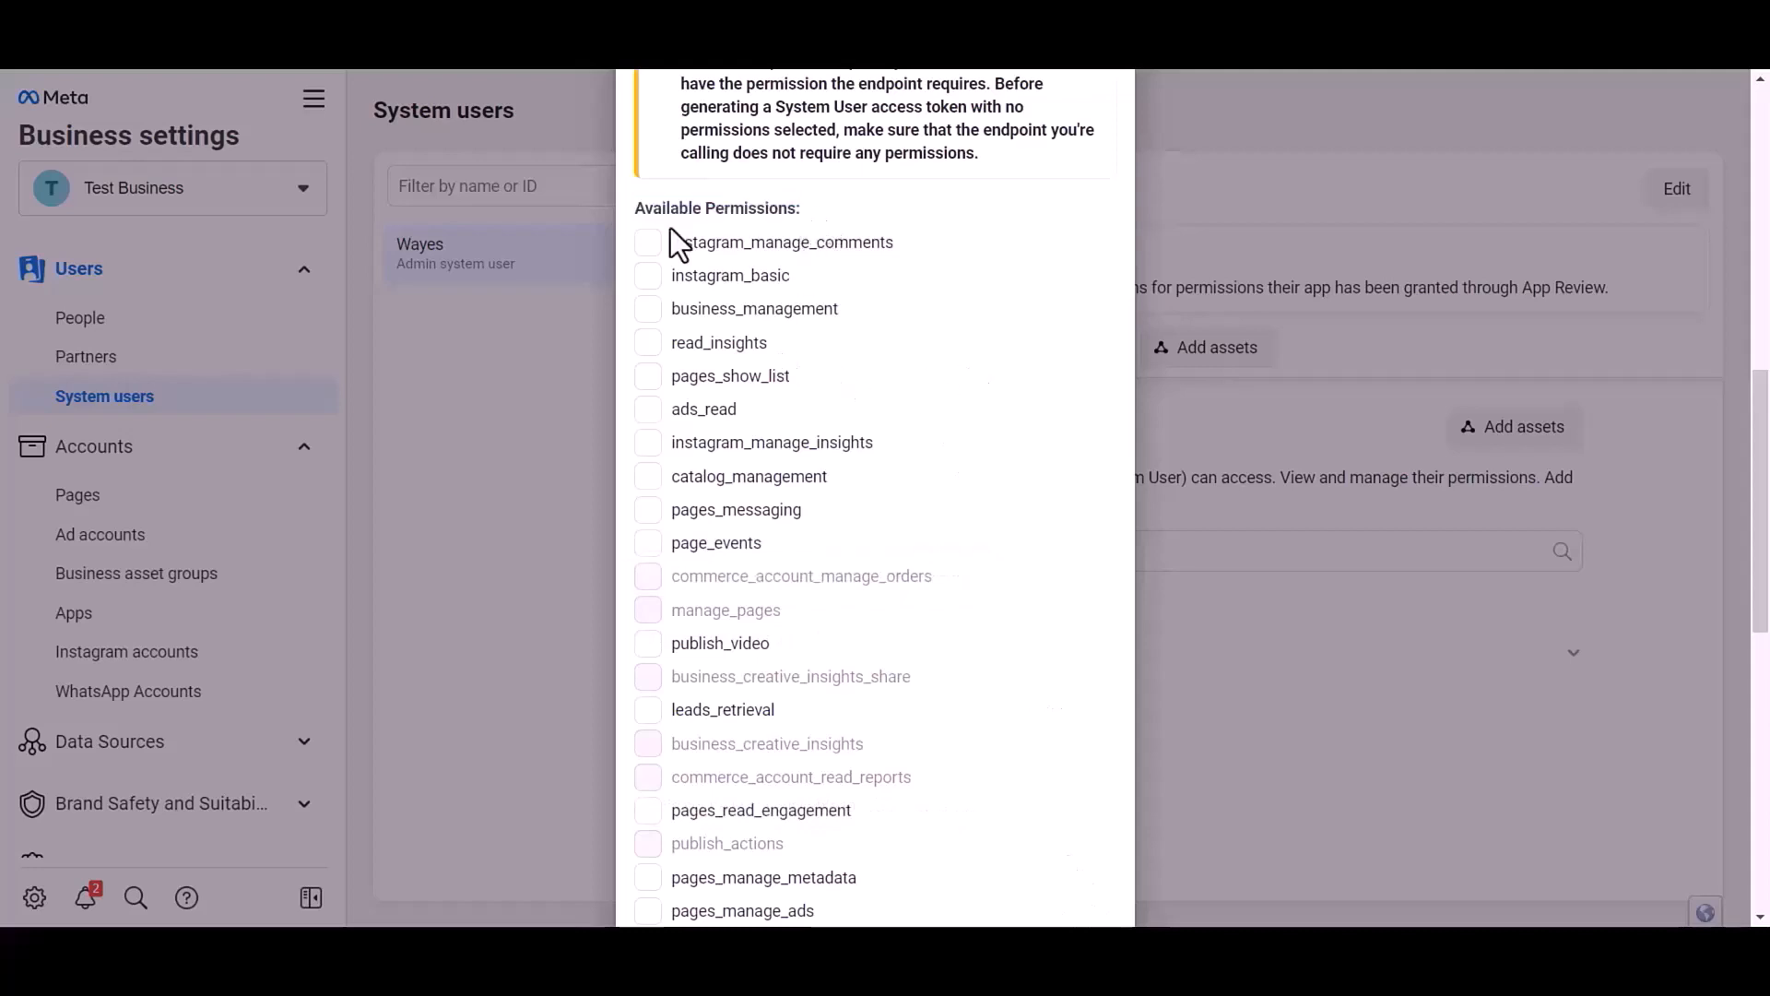
left_click_drag(632, 208, 848, 191)
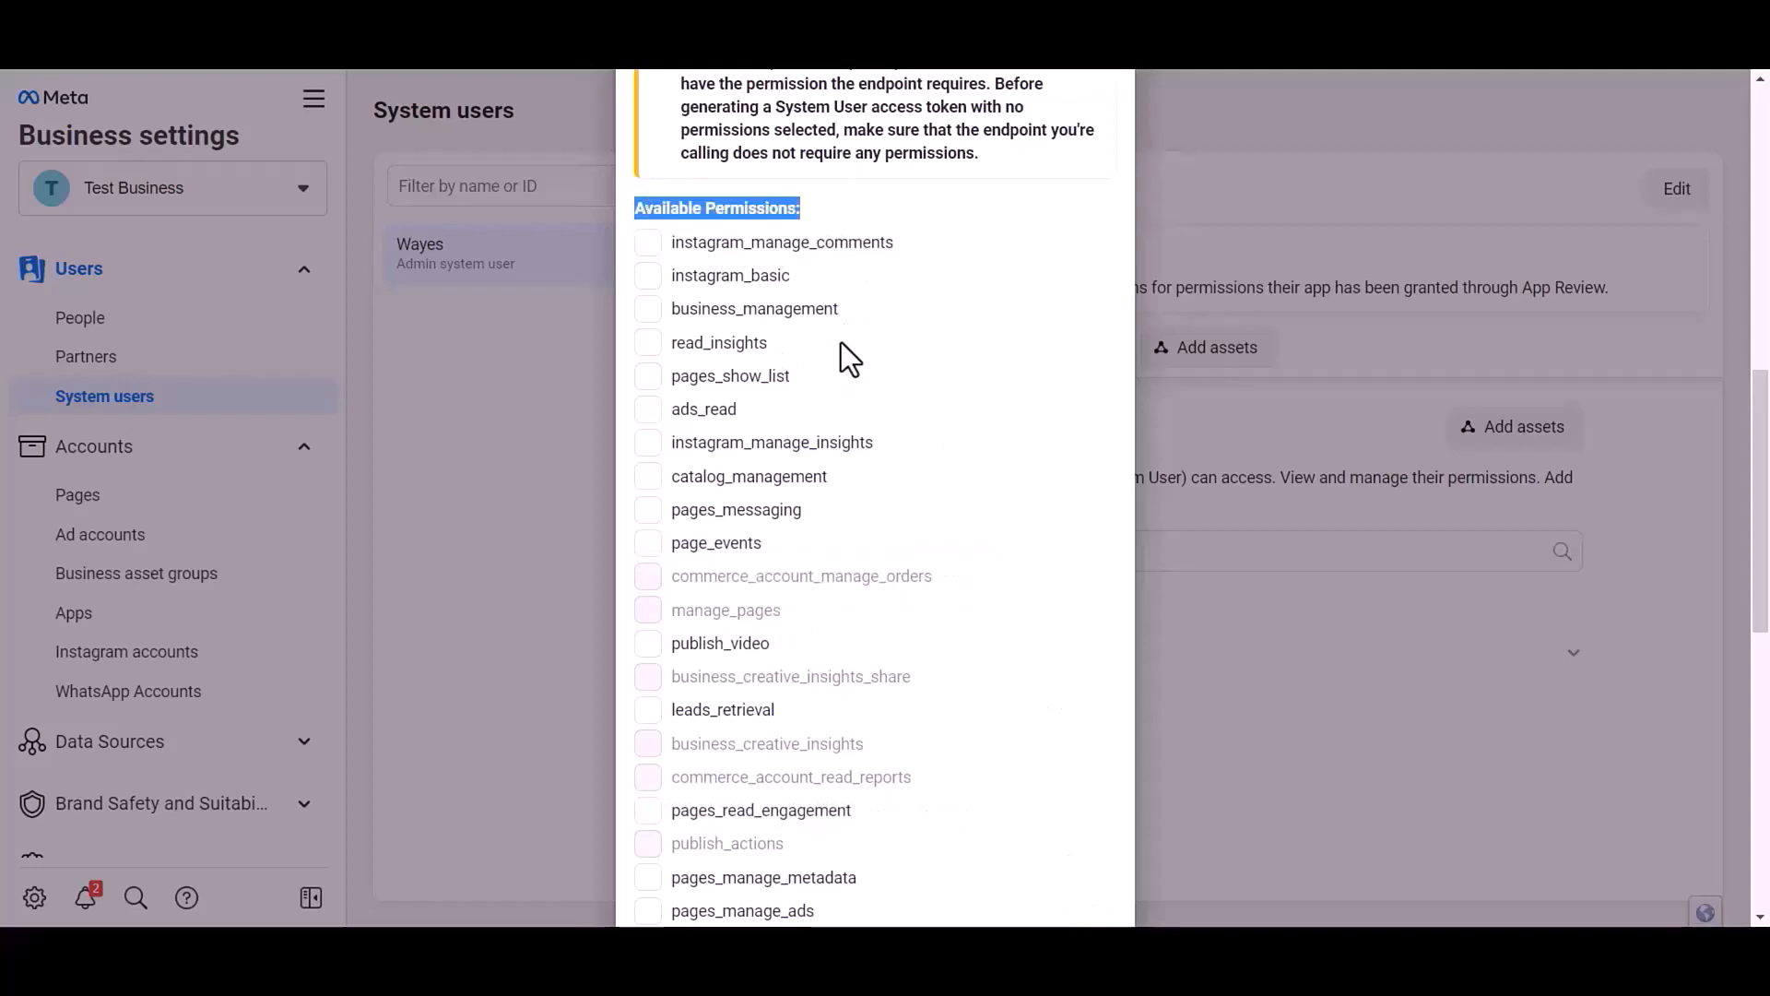
scroll(899, 434, "down", 4)
left_click(649, 632)
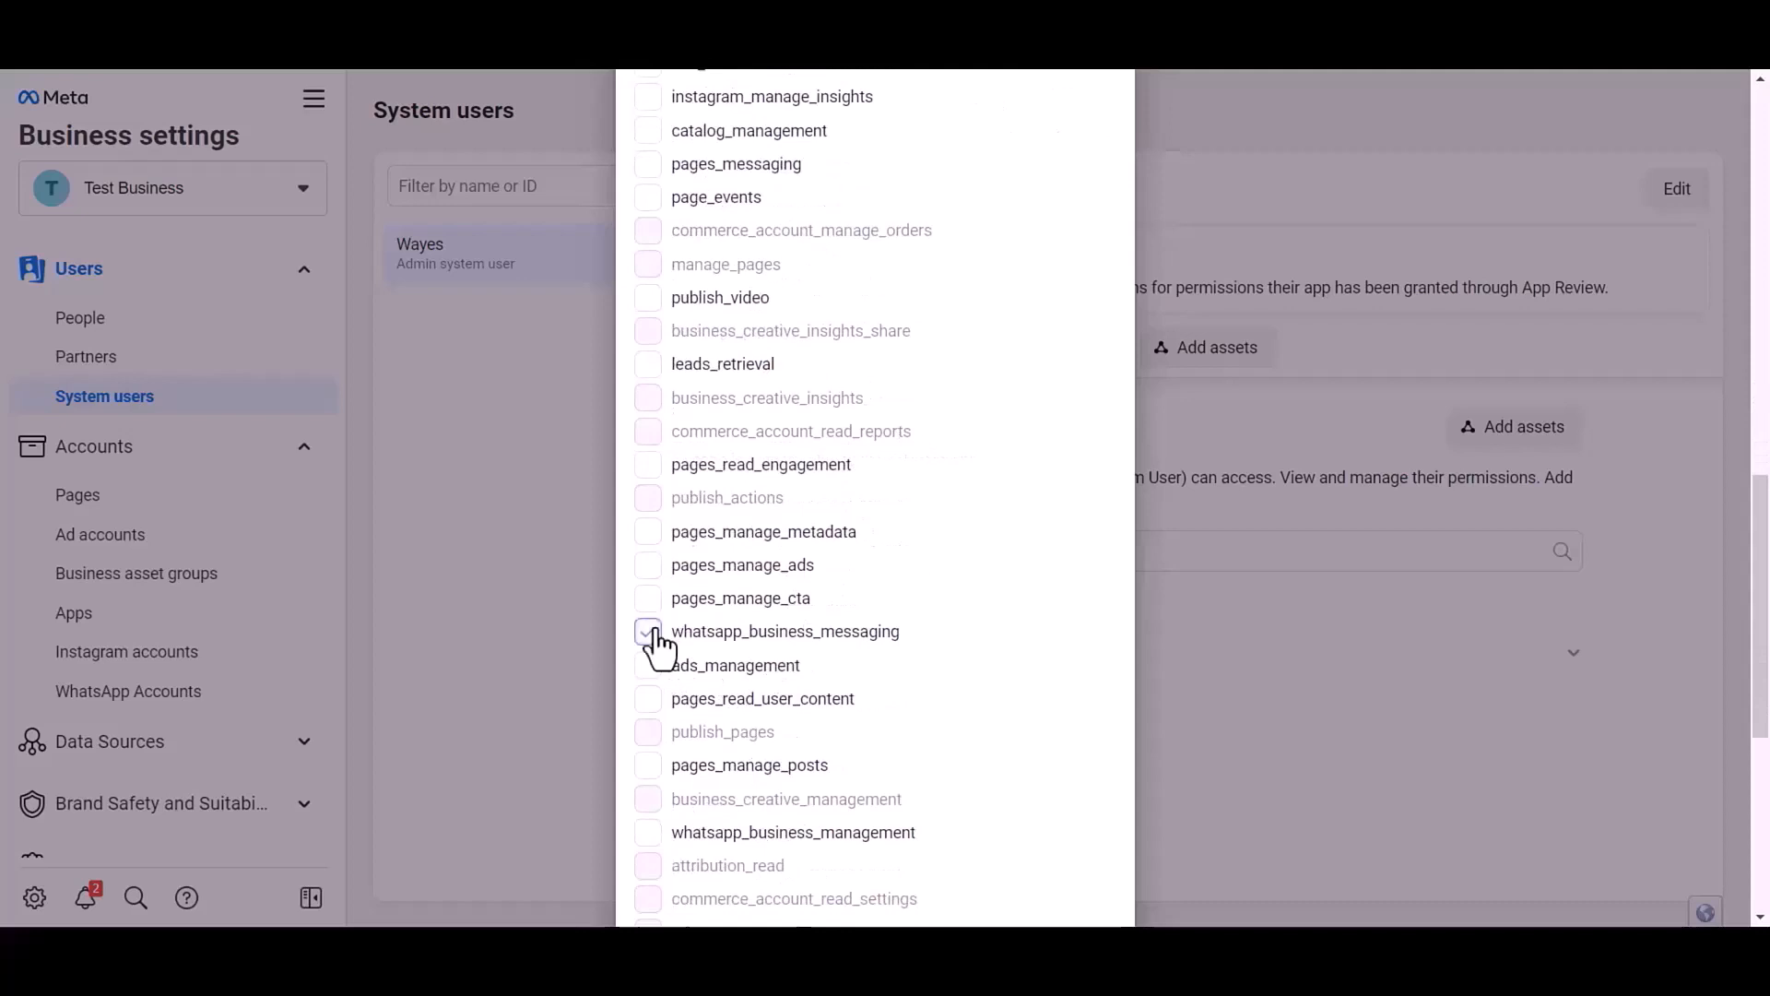
scroll(787, 616, "down", 1)
left_click(648, 718)
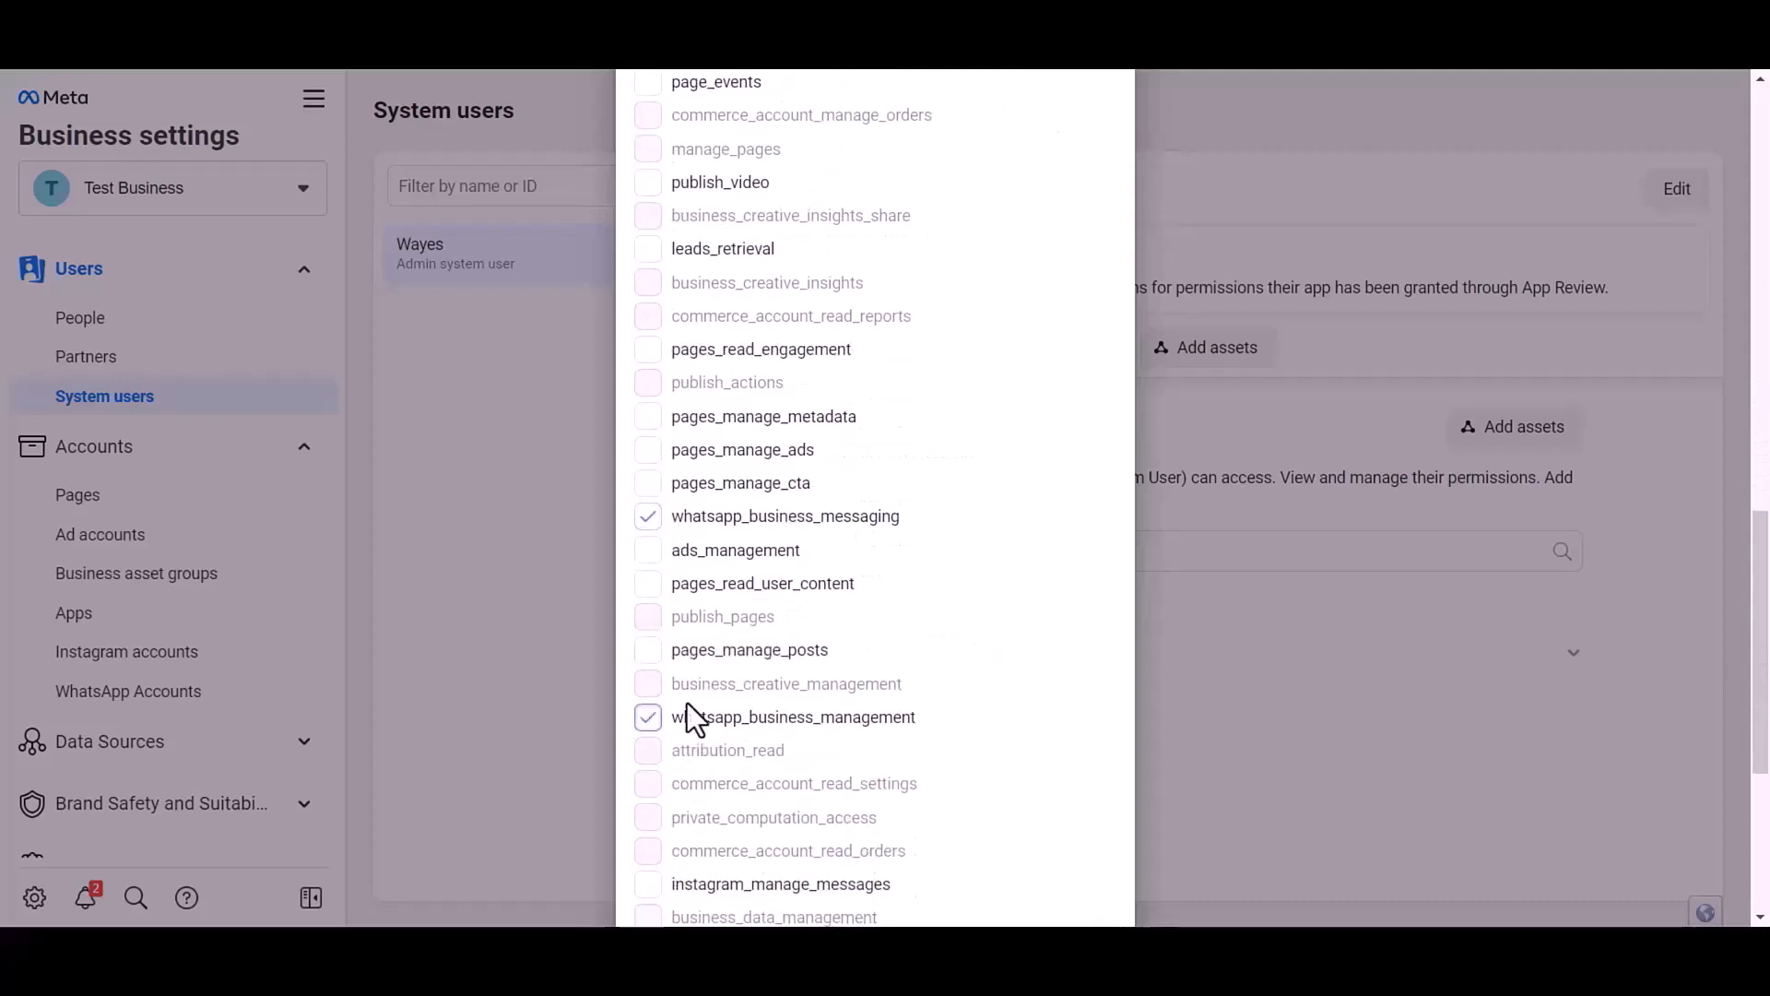
scroll(917, 660, "down", 4)
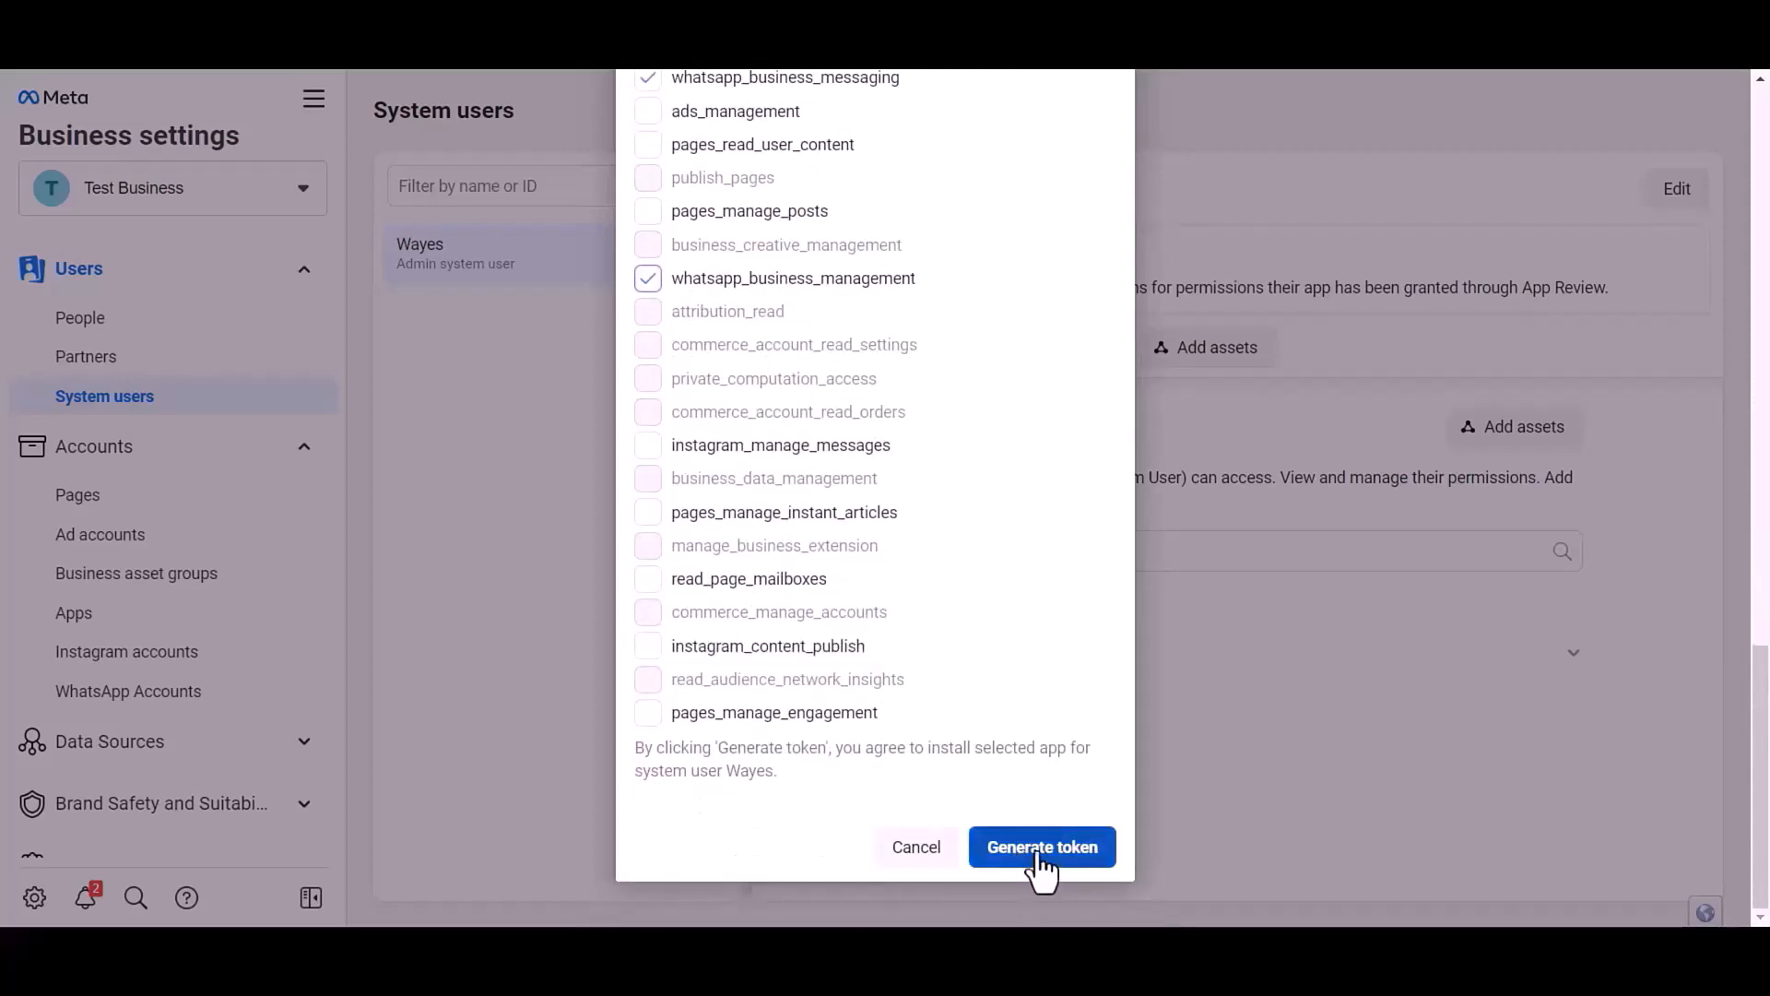
left_click(1042, 849)
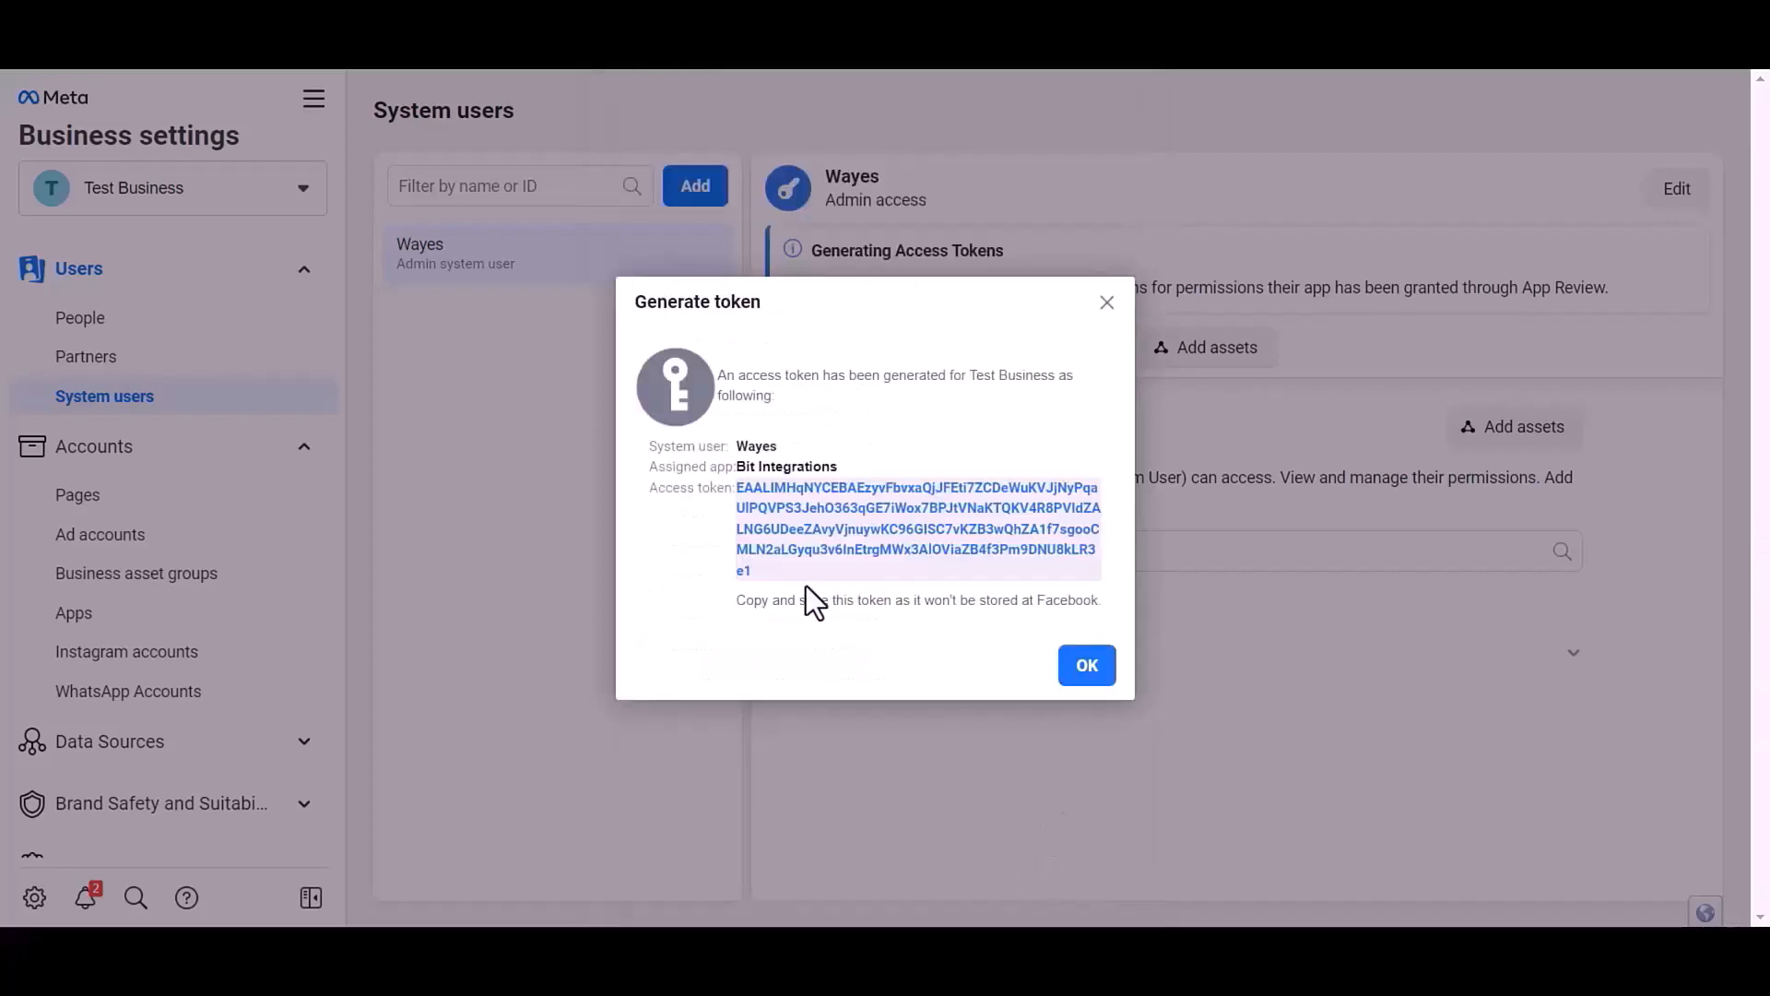
Step: Copy the generated access token and paste it into the integration's Access Token field
double_click(765, 561)
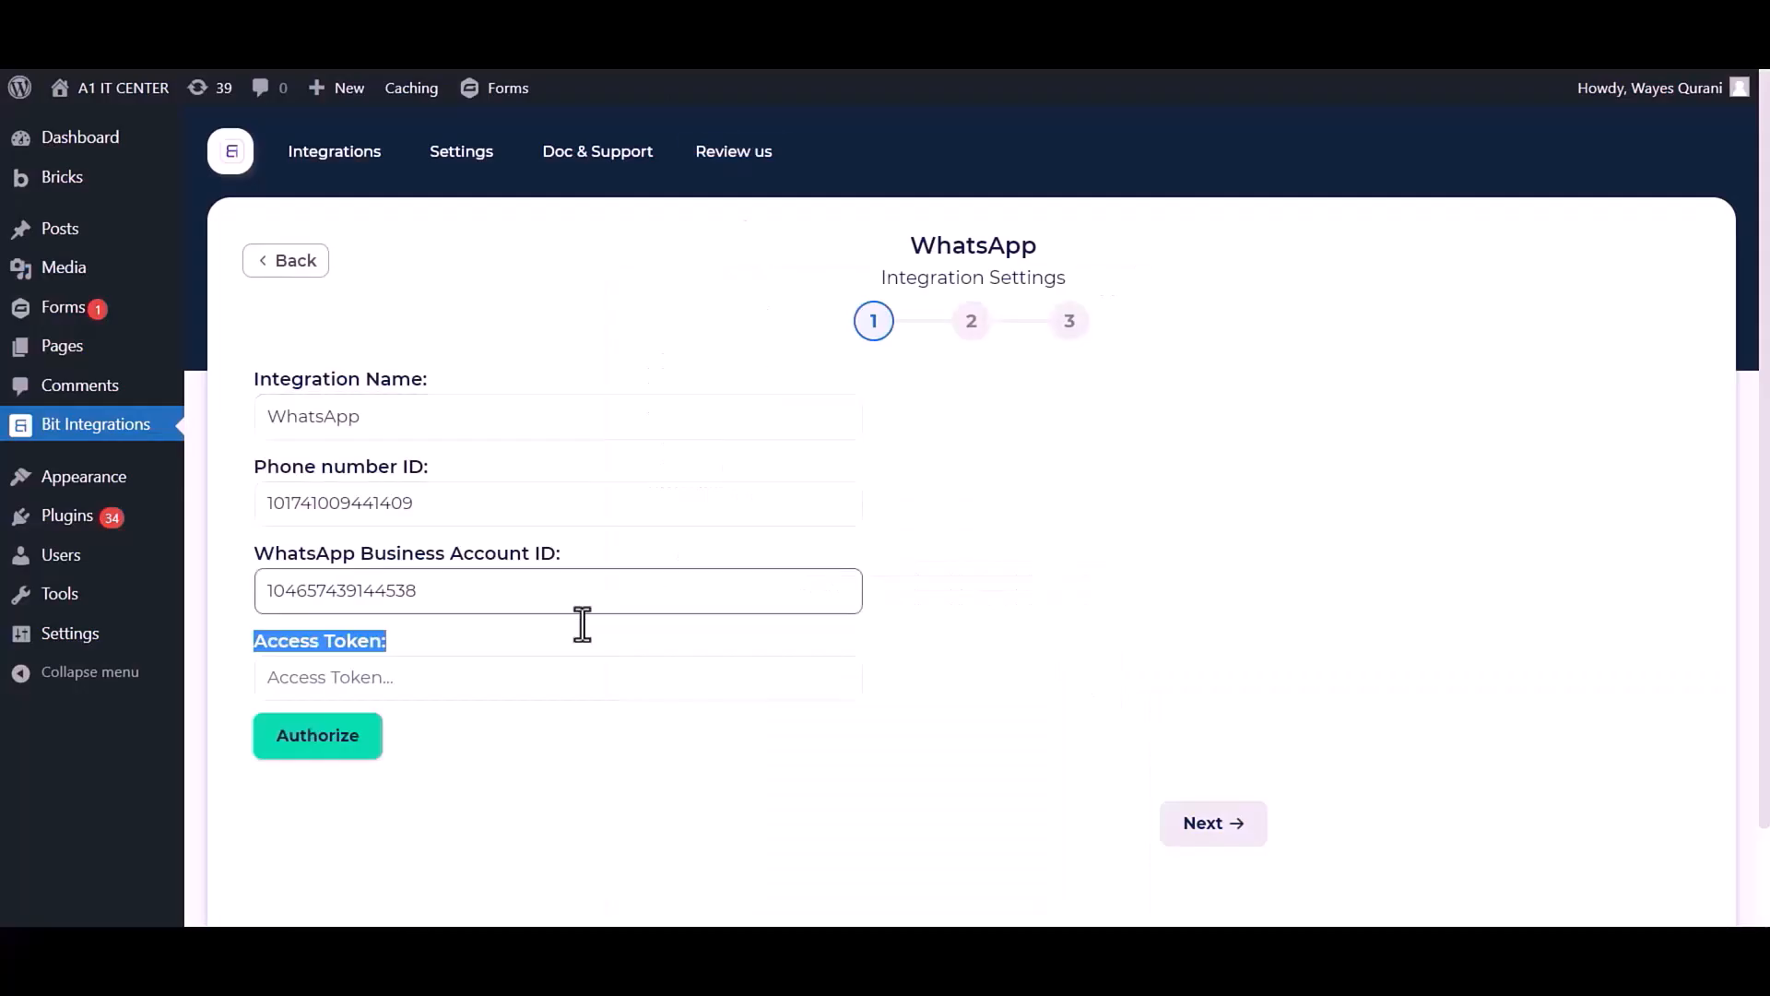
left_click(506, 690)
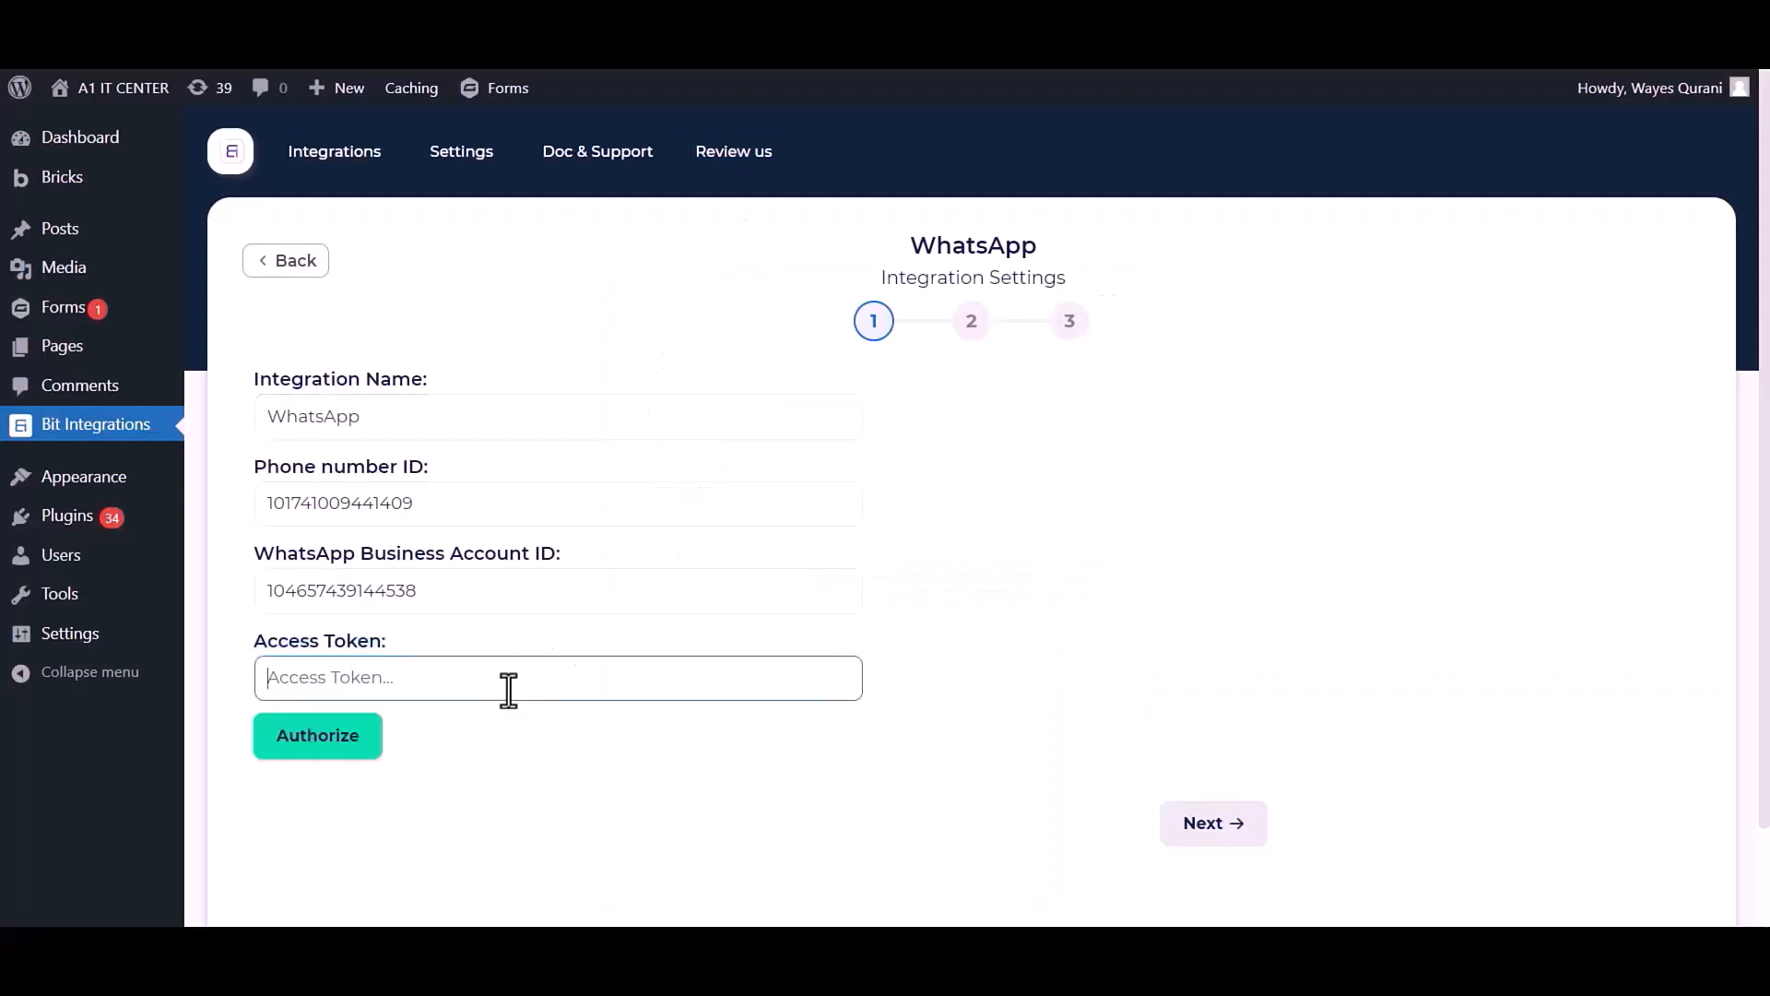
key("ctrl+v")
Step: Start adding a phone number by creating a WhatsApp Business profile named Bit Apps in the Automotive category
left_click(1086, 441)
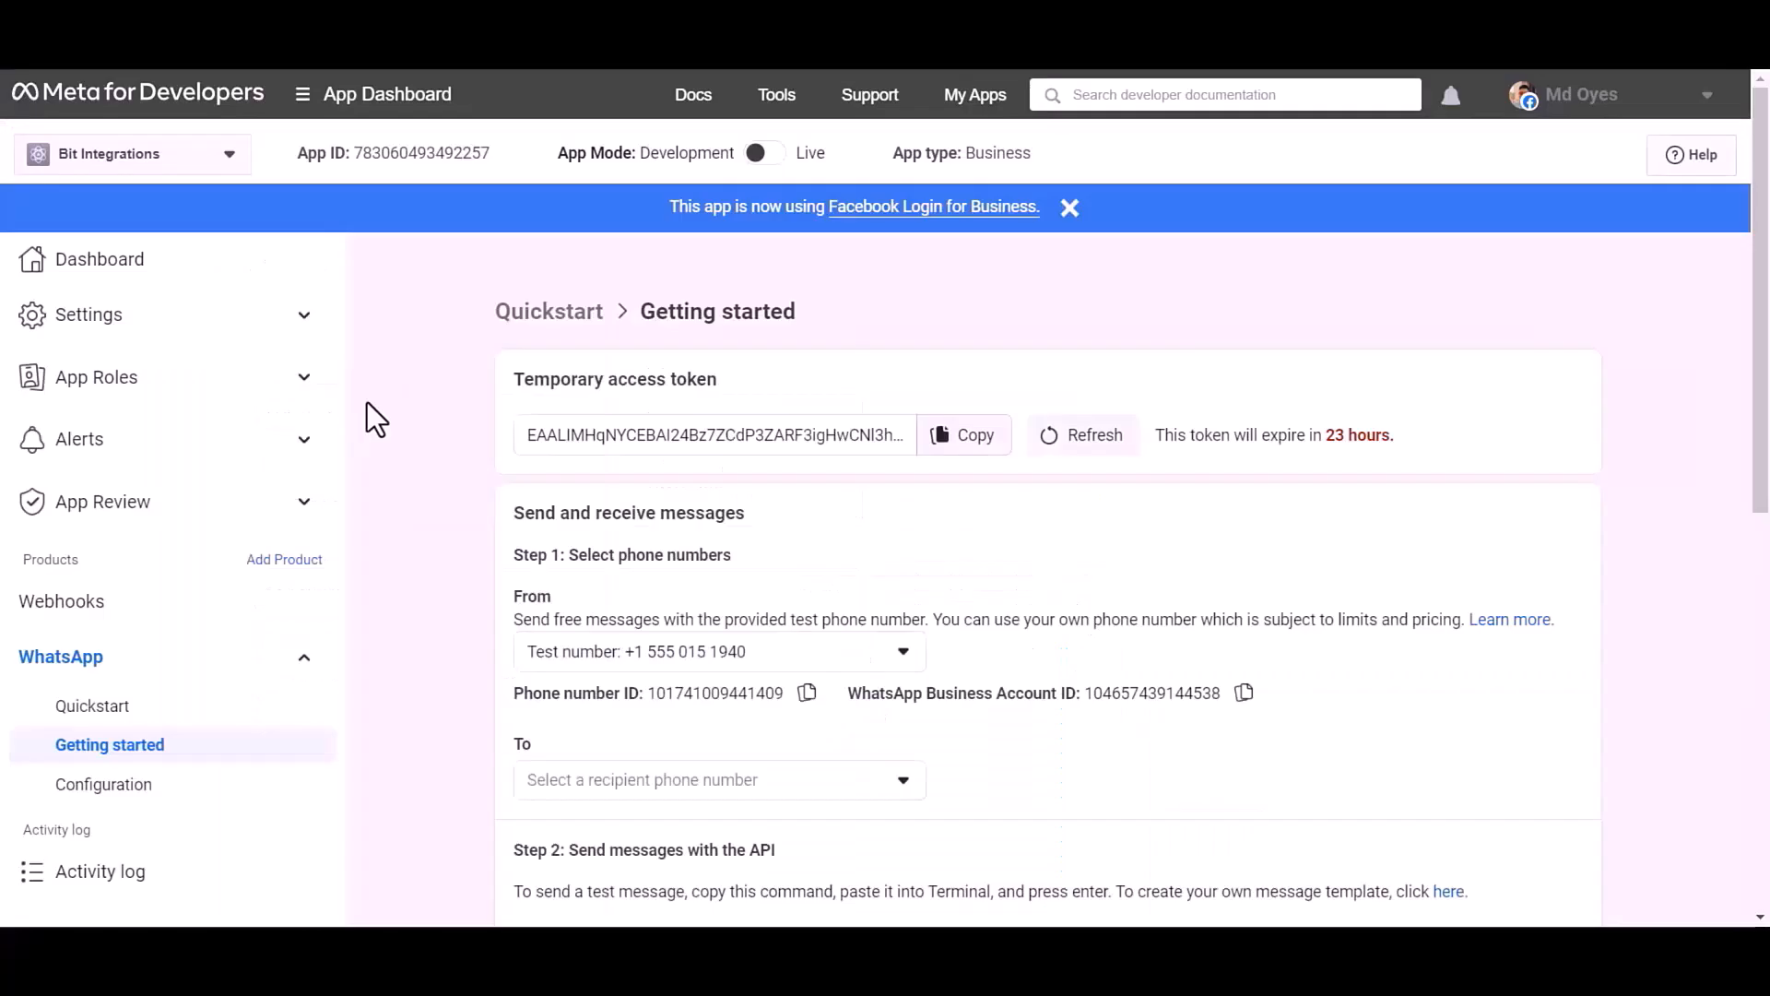
scroll(373, 402, "down", 6)
scroll(400, 407, "down", 1)
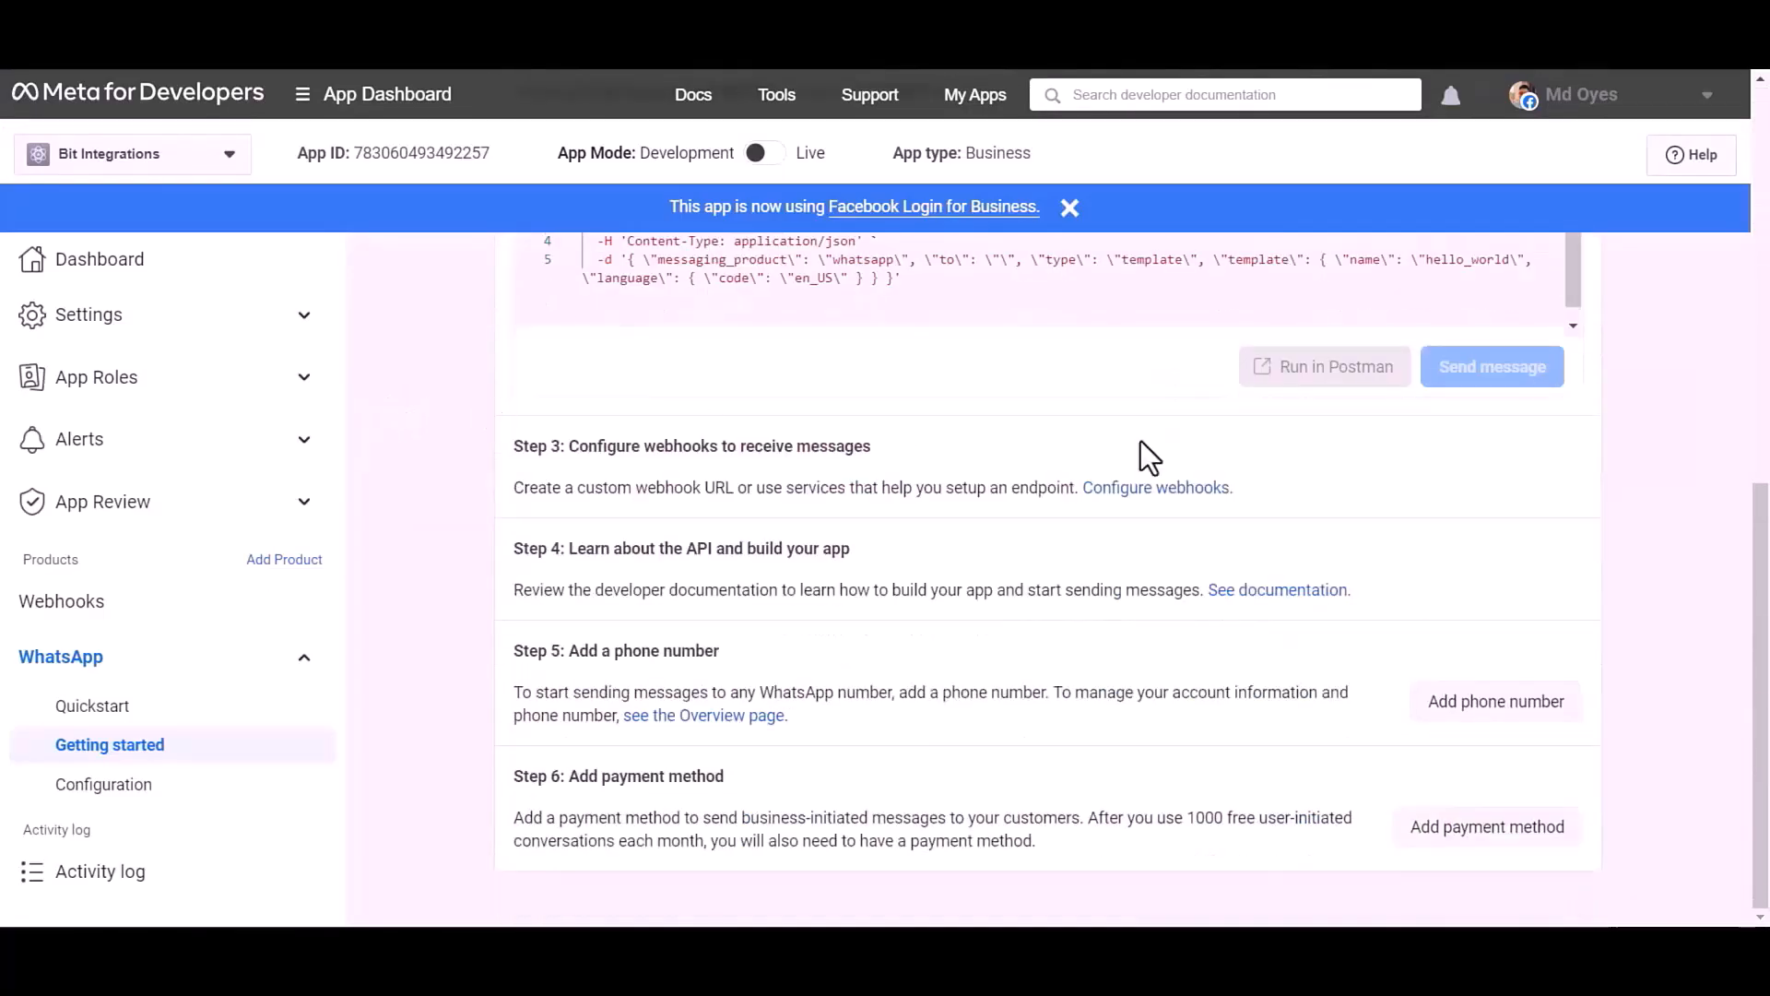
left_click(1488, 714)
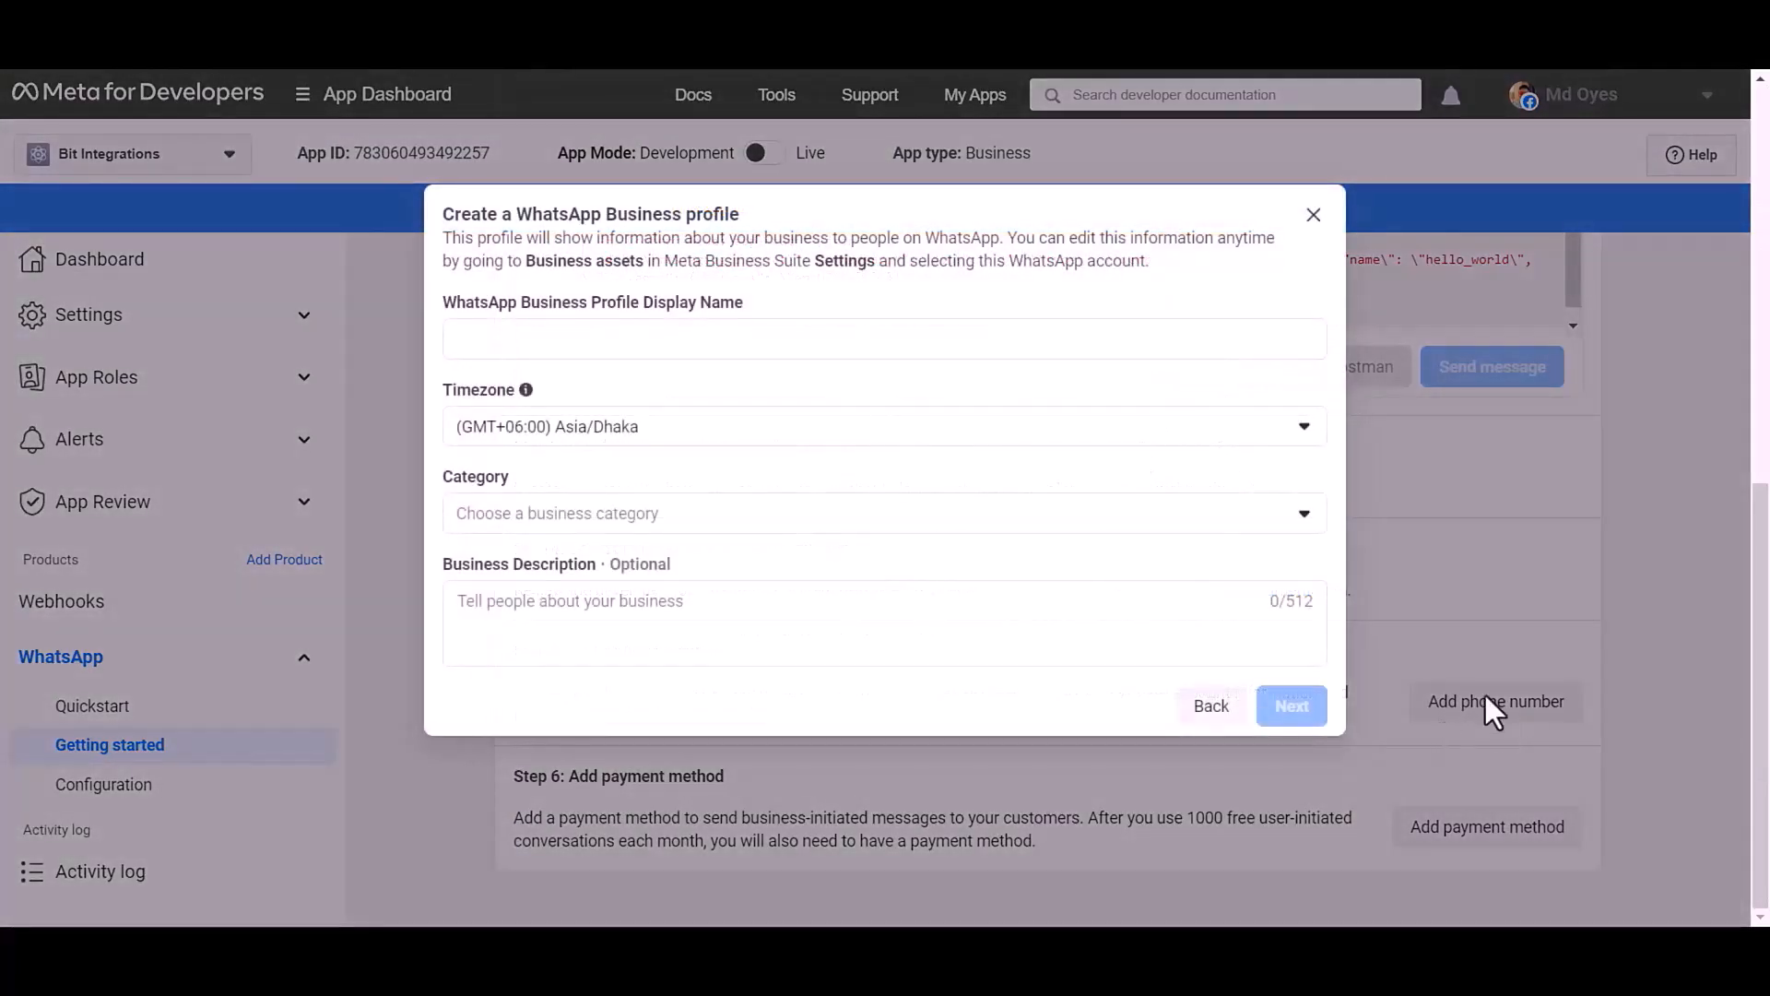
left_click(803, 341)
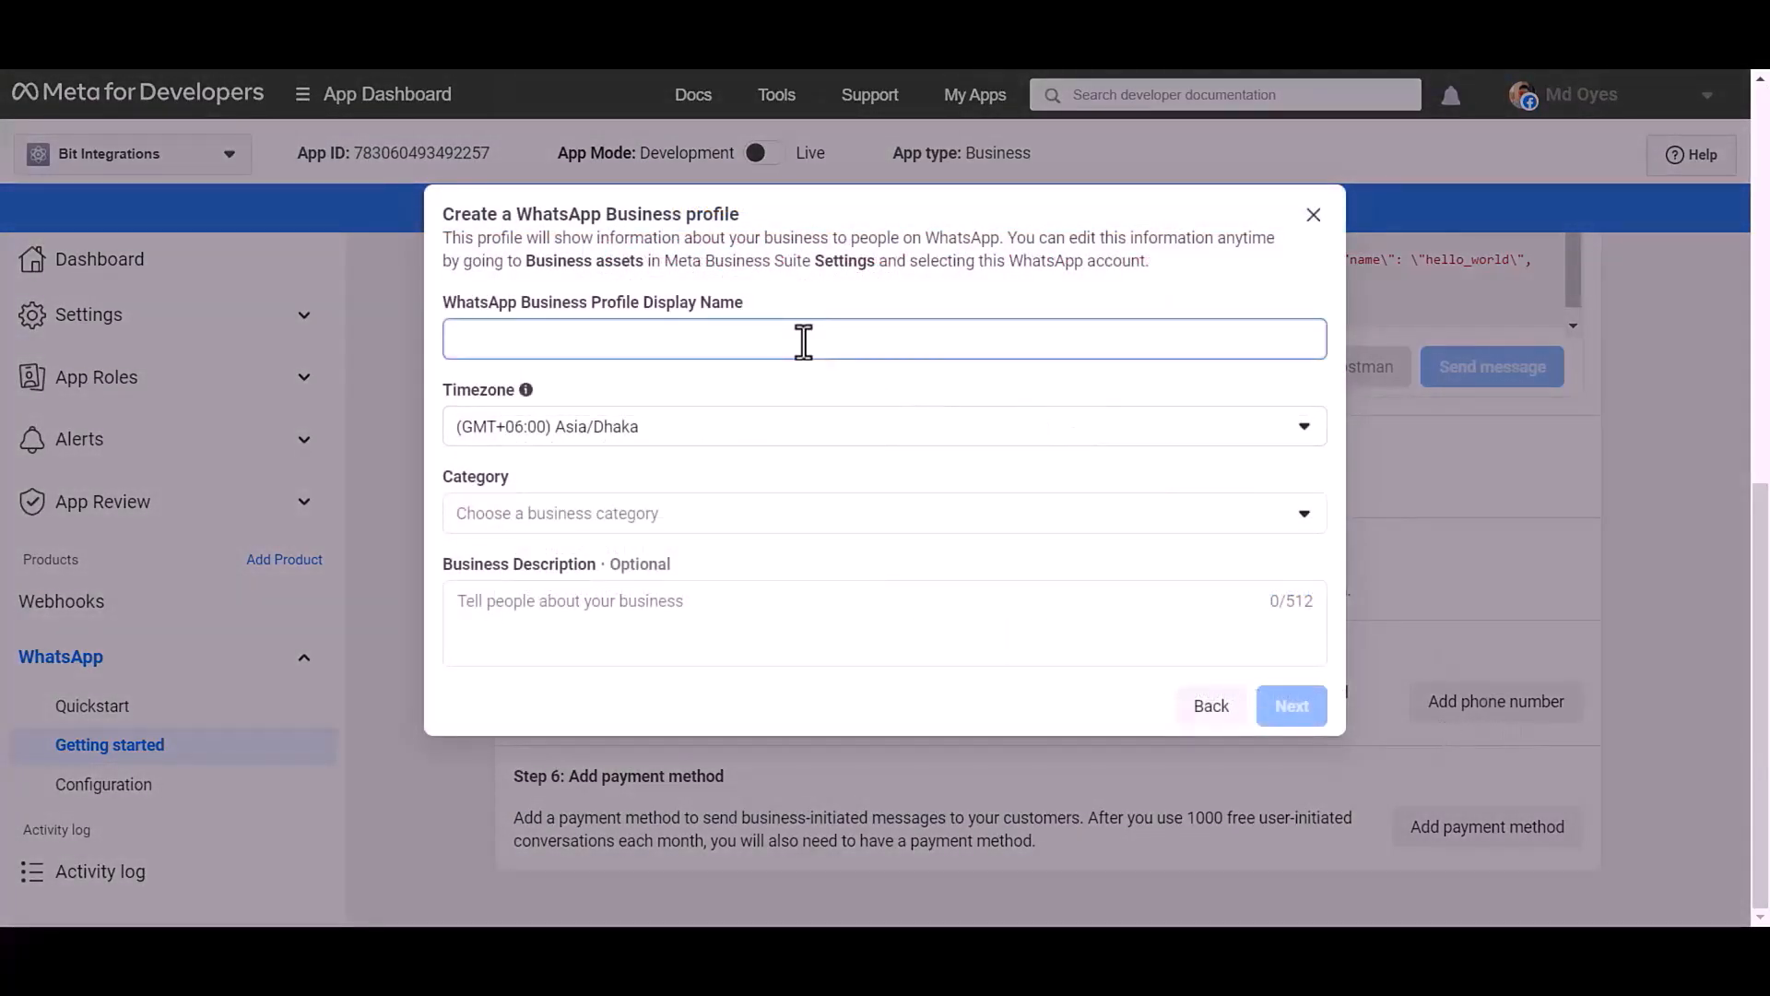
type("Bit Apps")
left_click(608, 534)
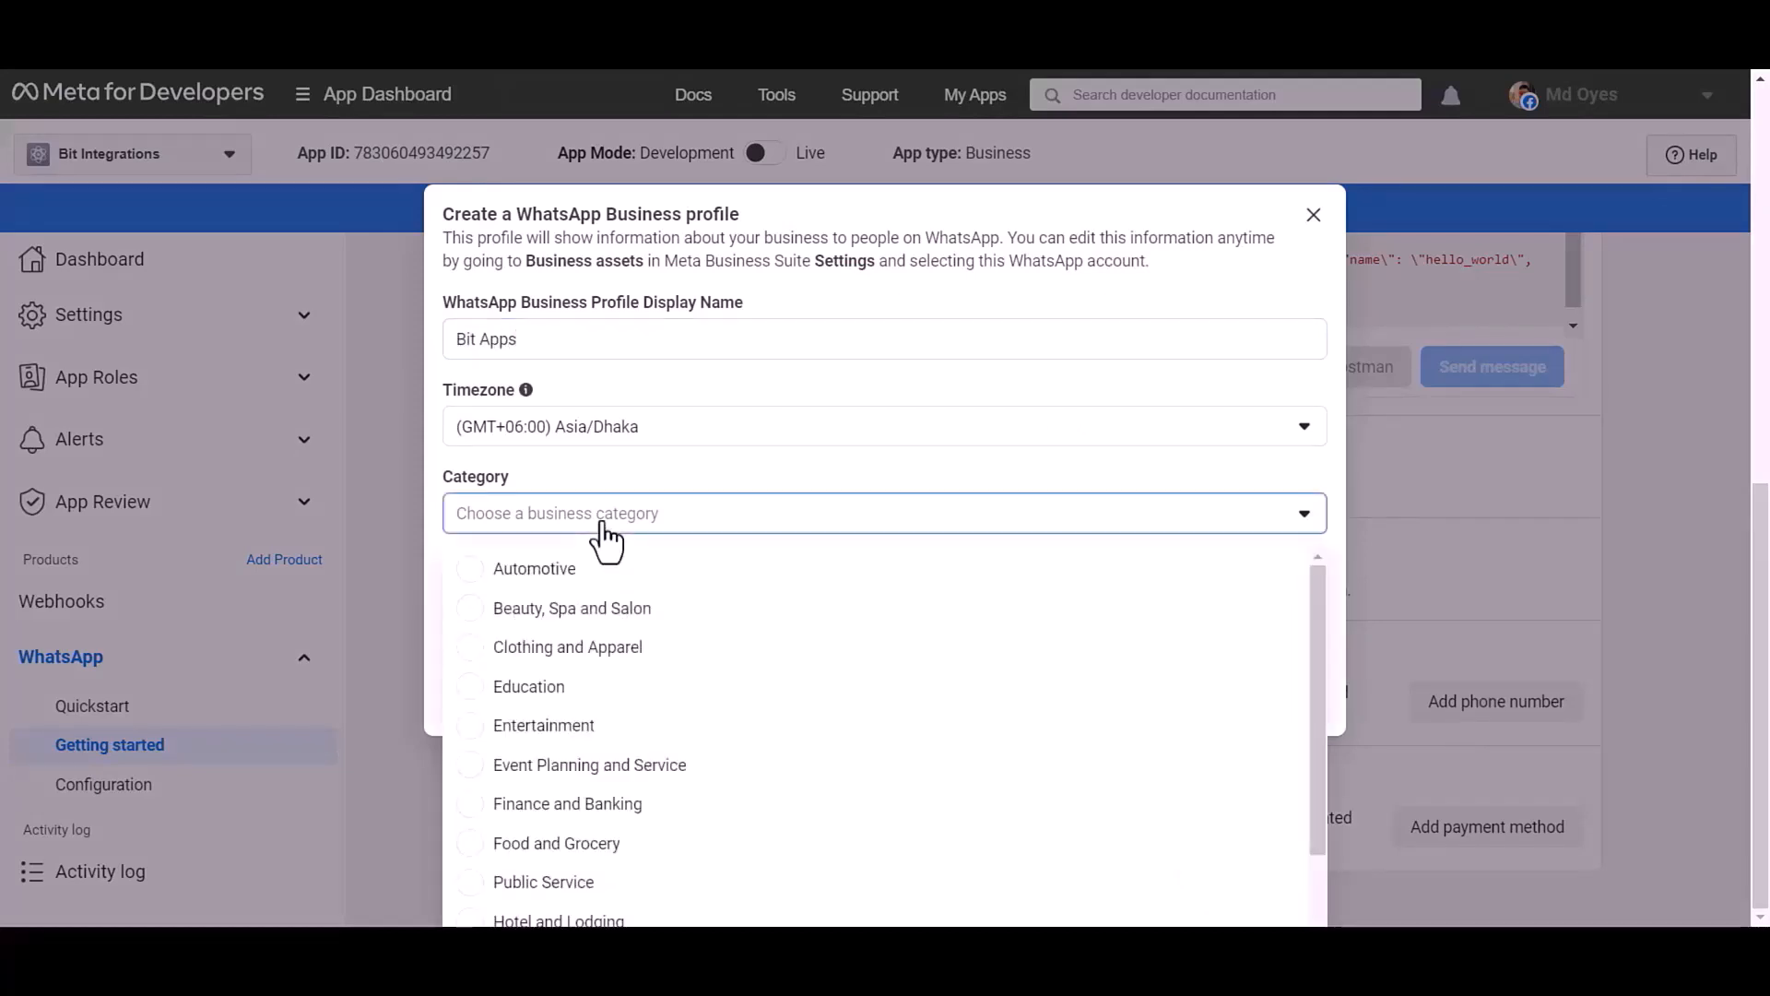
left_click(556, 572)
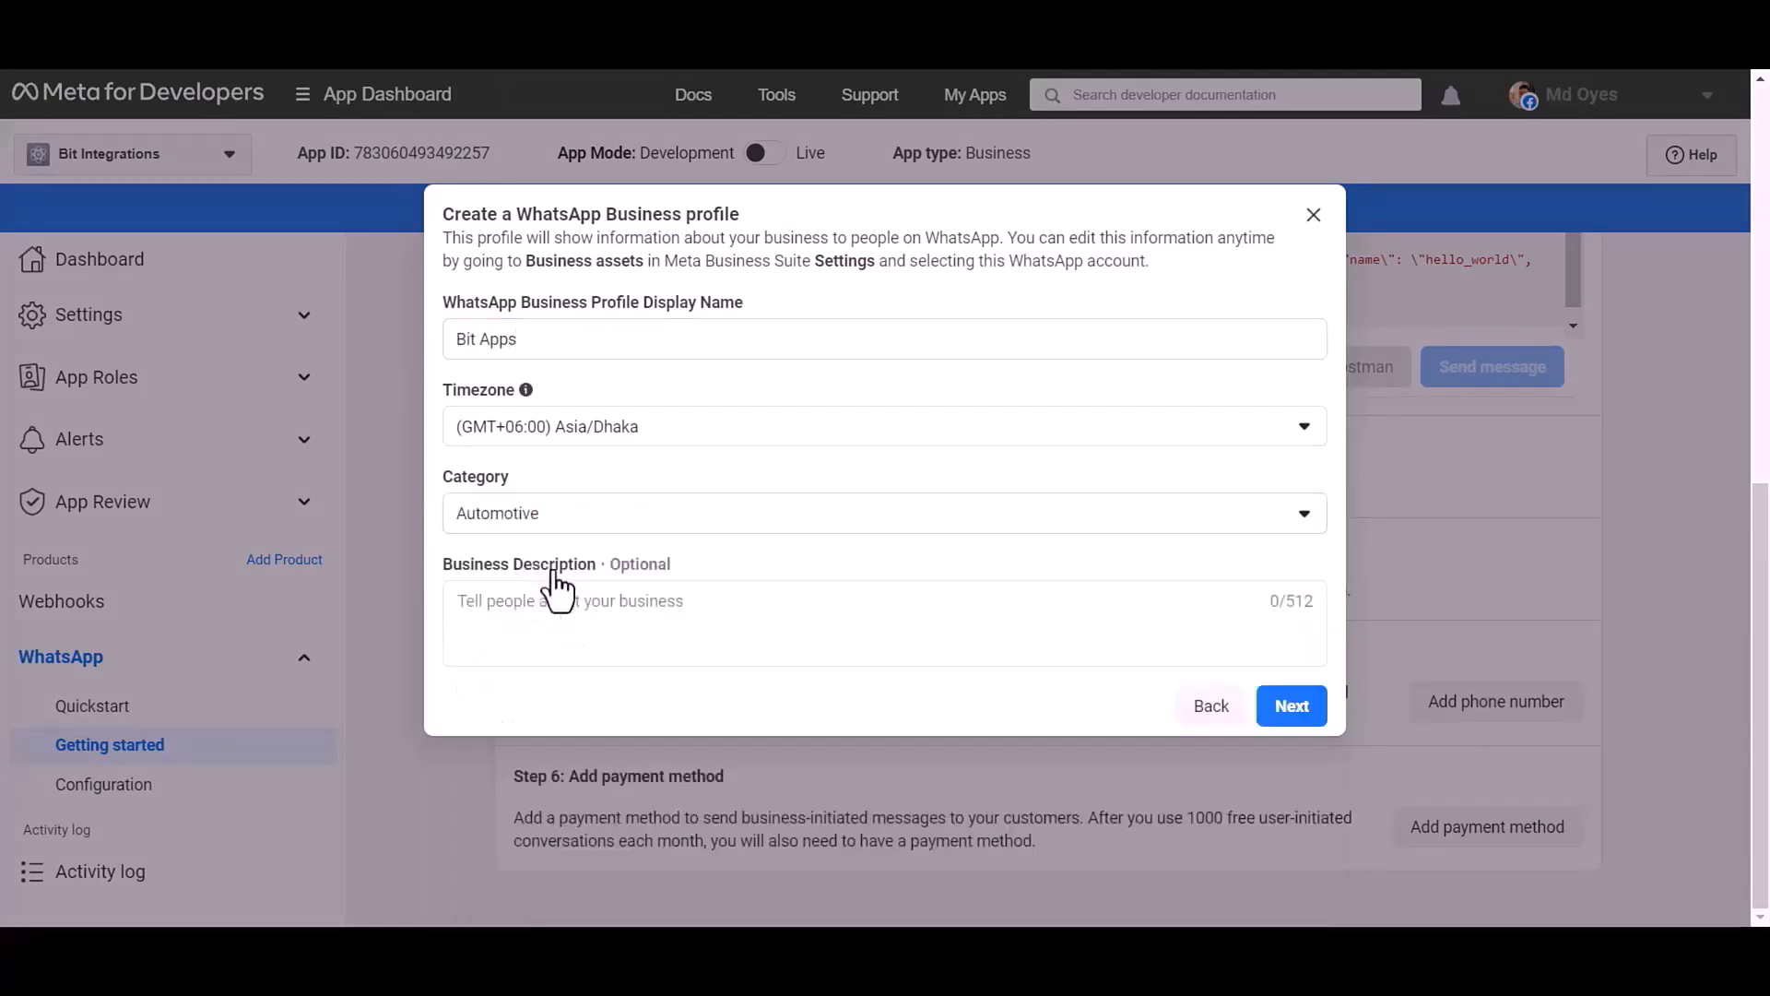
left_click(1290, 708)
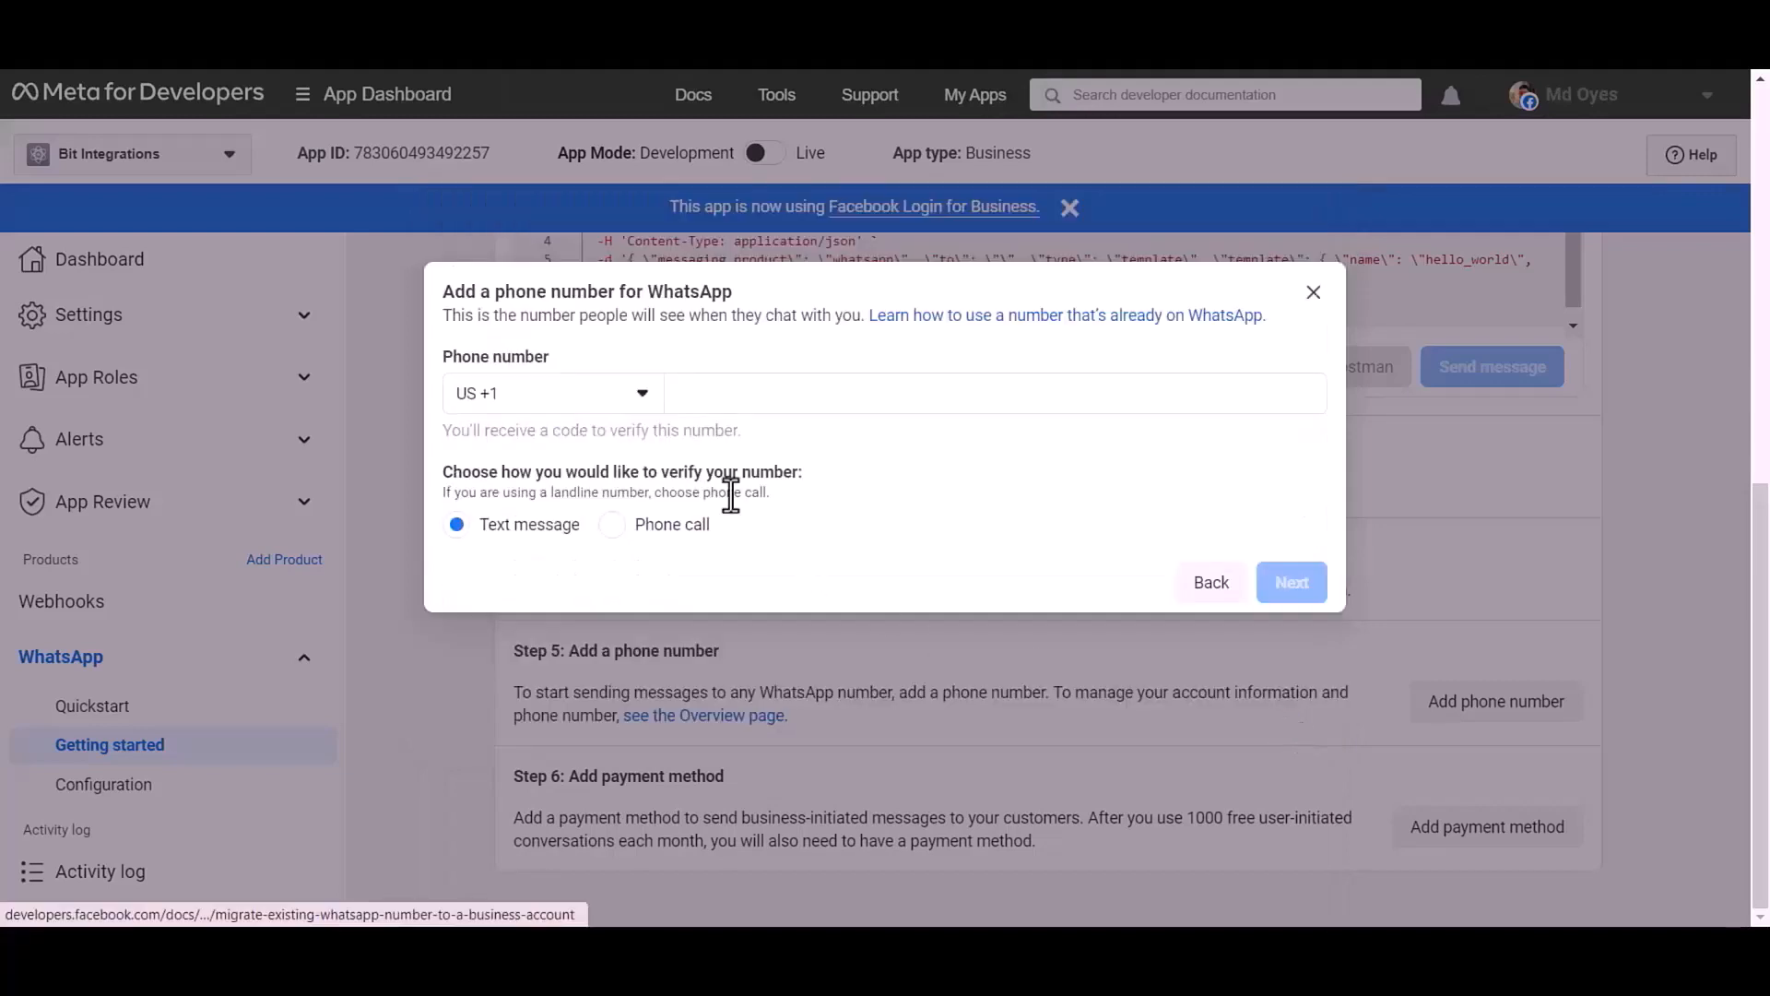
Step: Set the phone number's country to BD +880, paste the business phone number, and continue
left_click(536, 408)
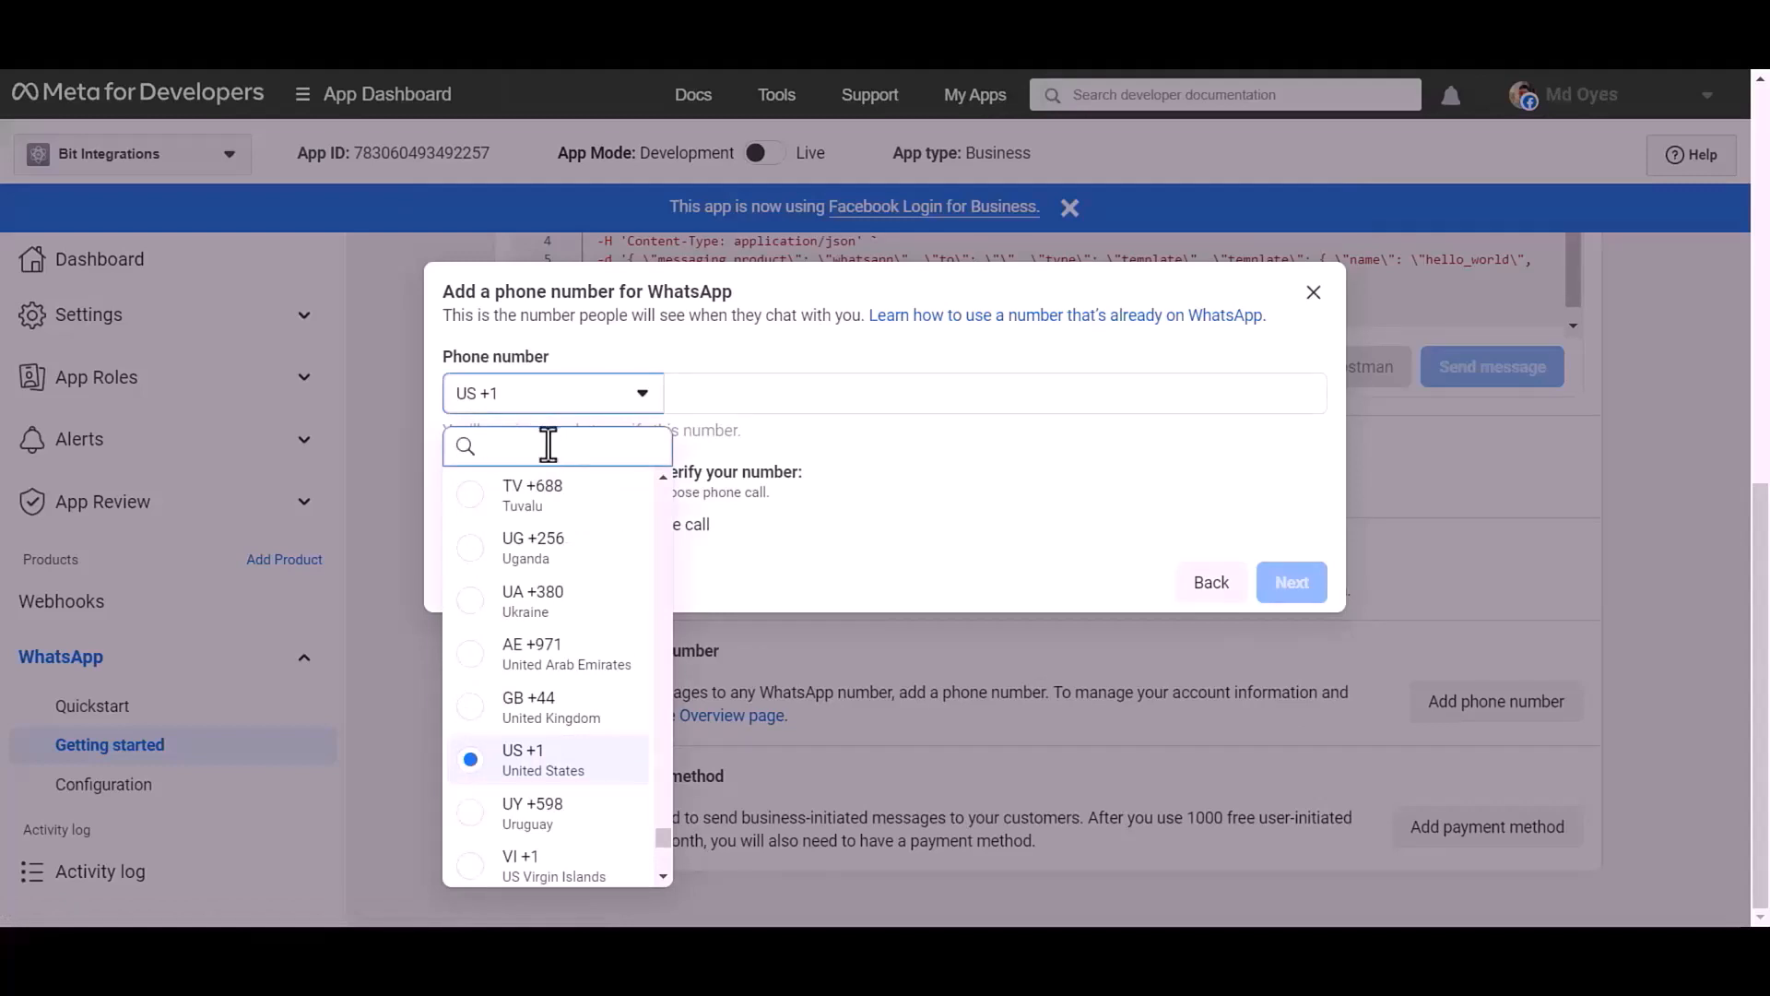
type("bangladesh")
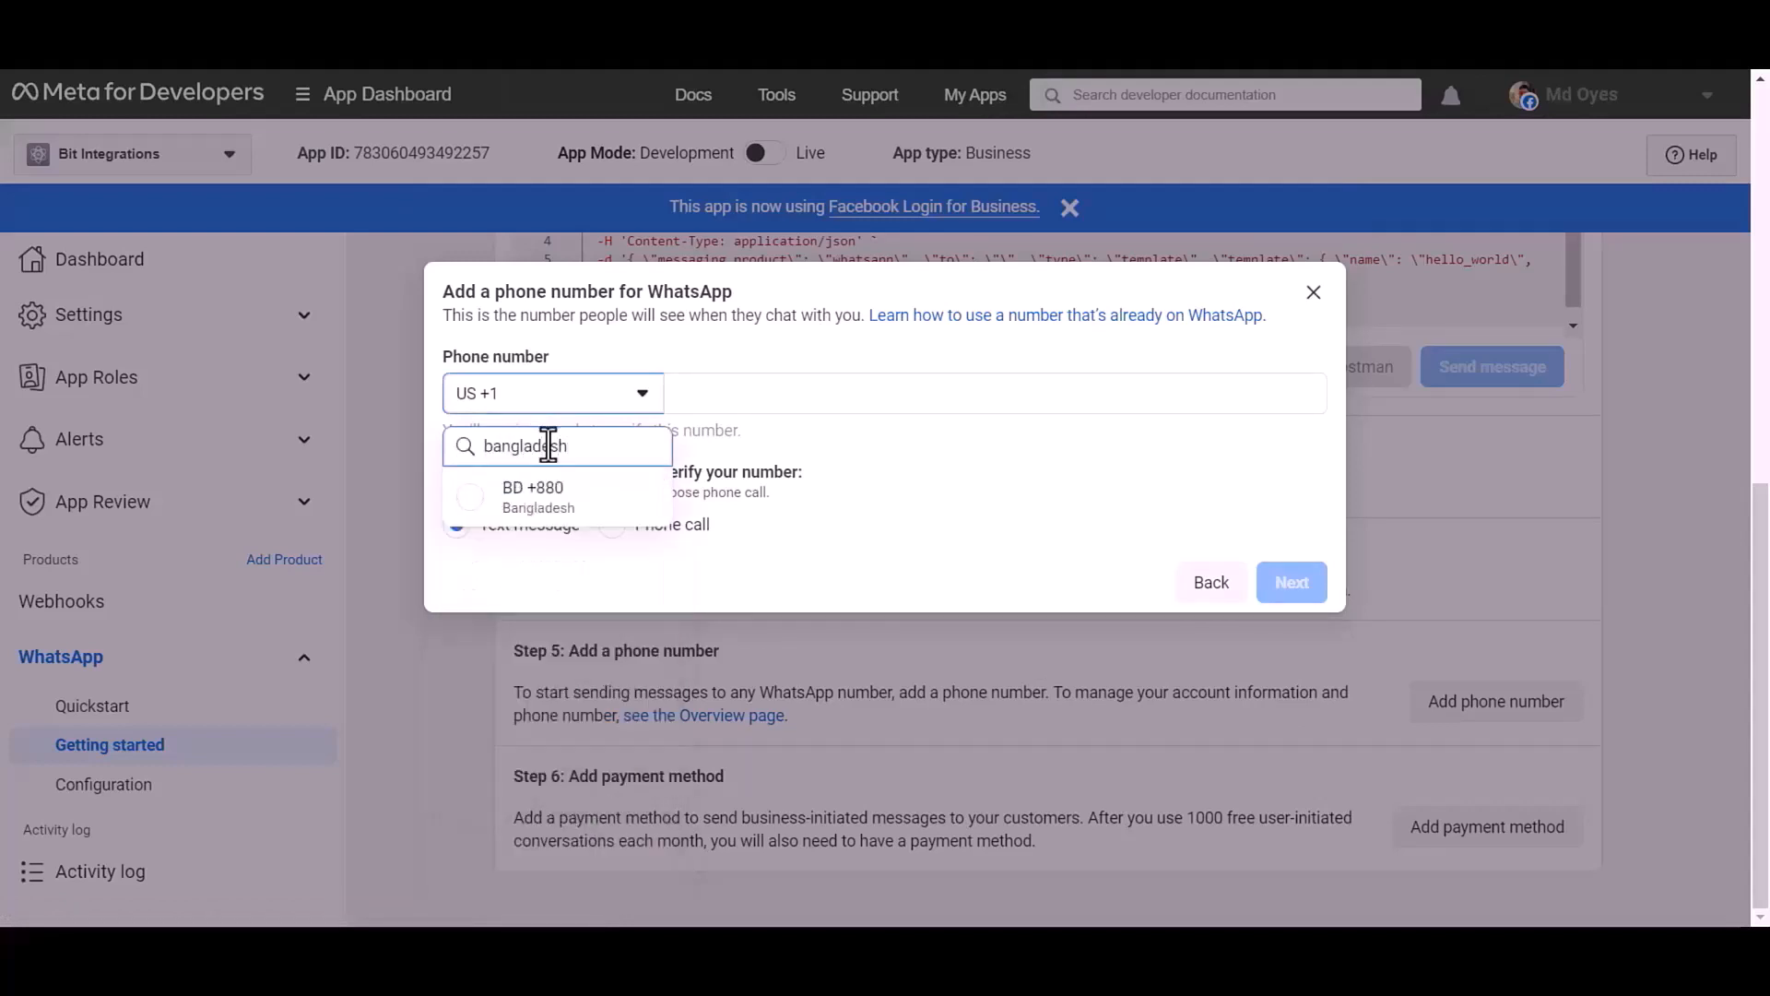
left_click(553, 498)
left_click(747, 397)
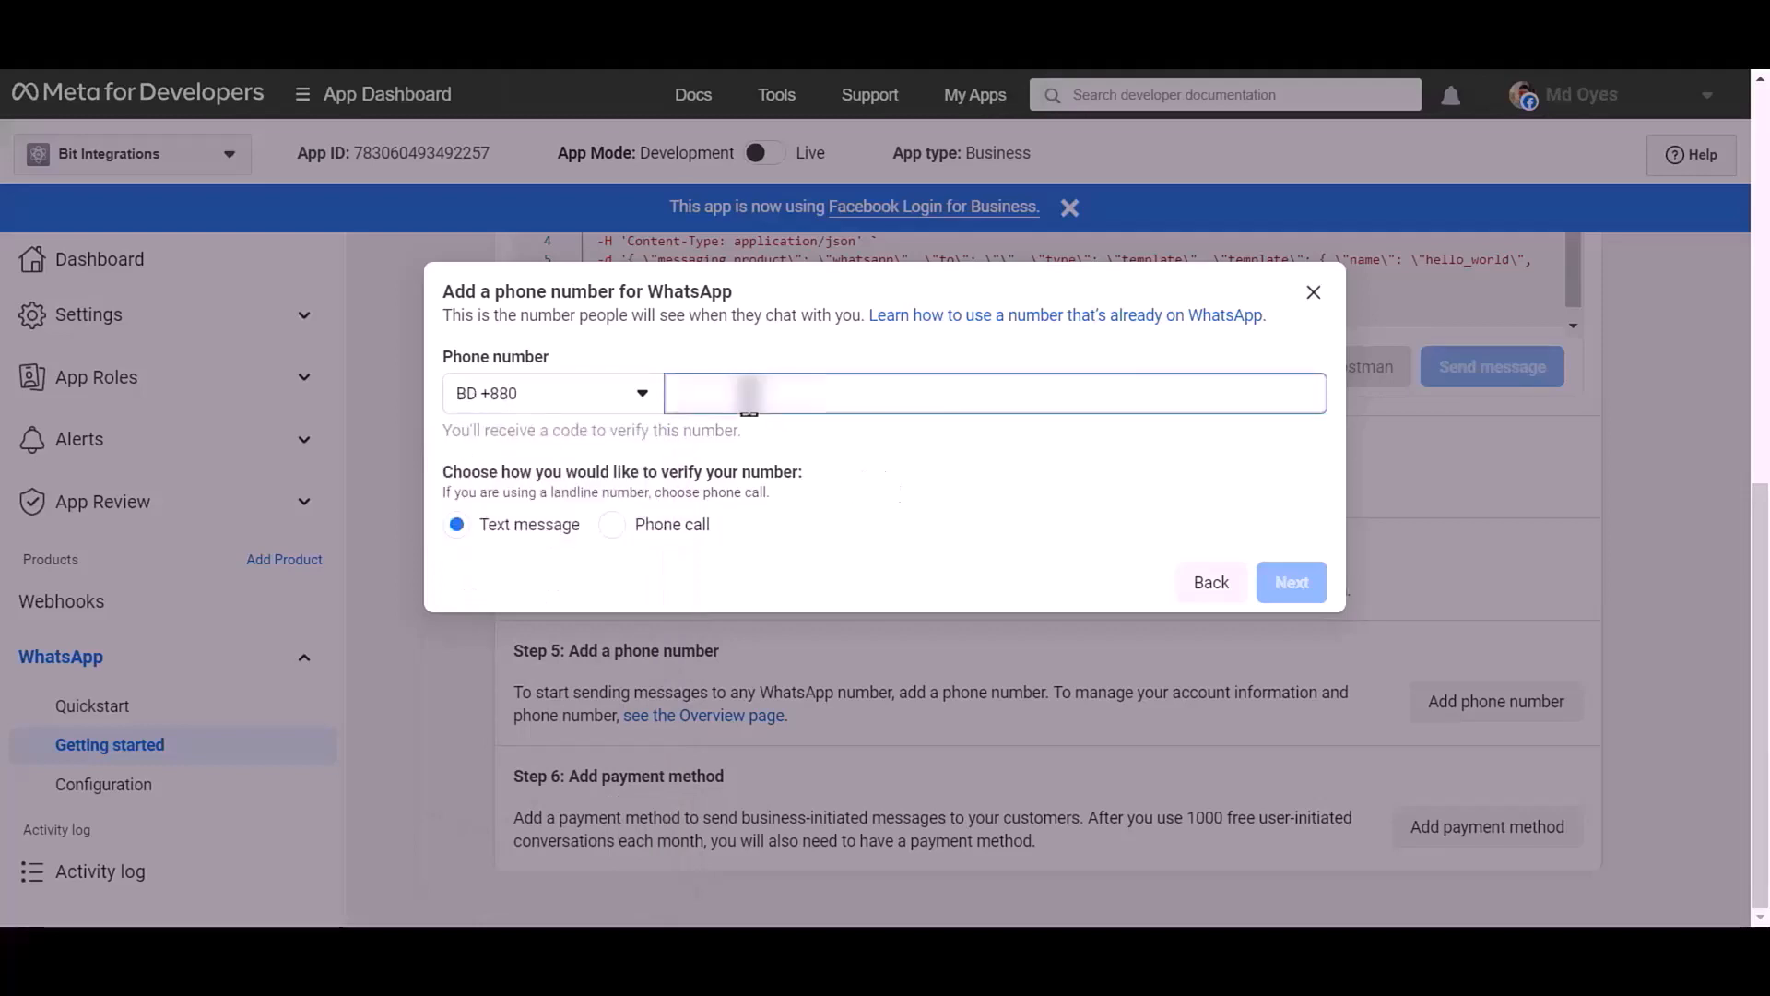
key("ctrl+v")
left_click(913, 479)
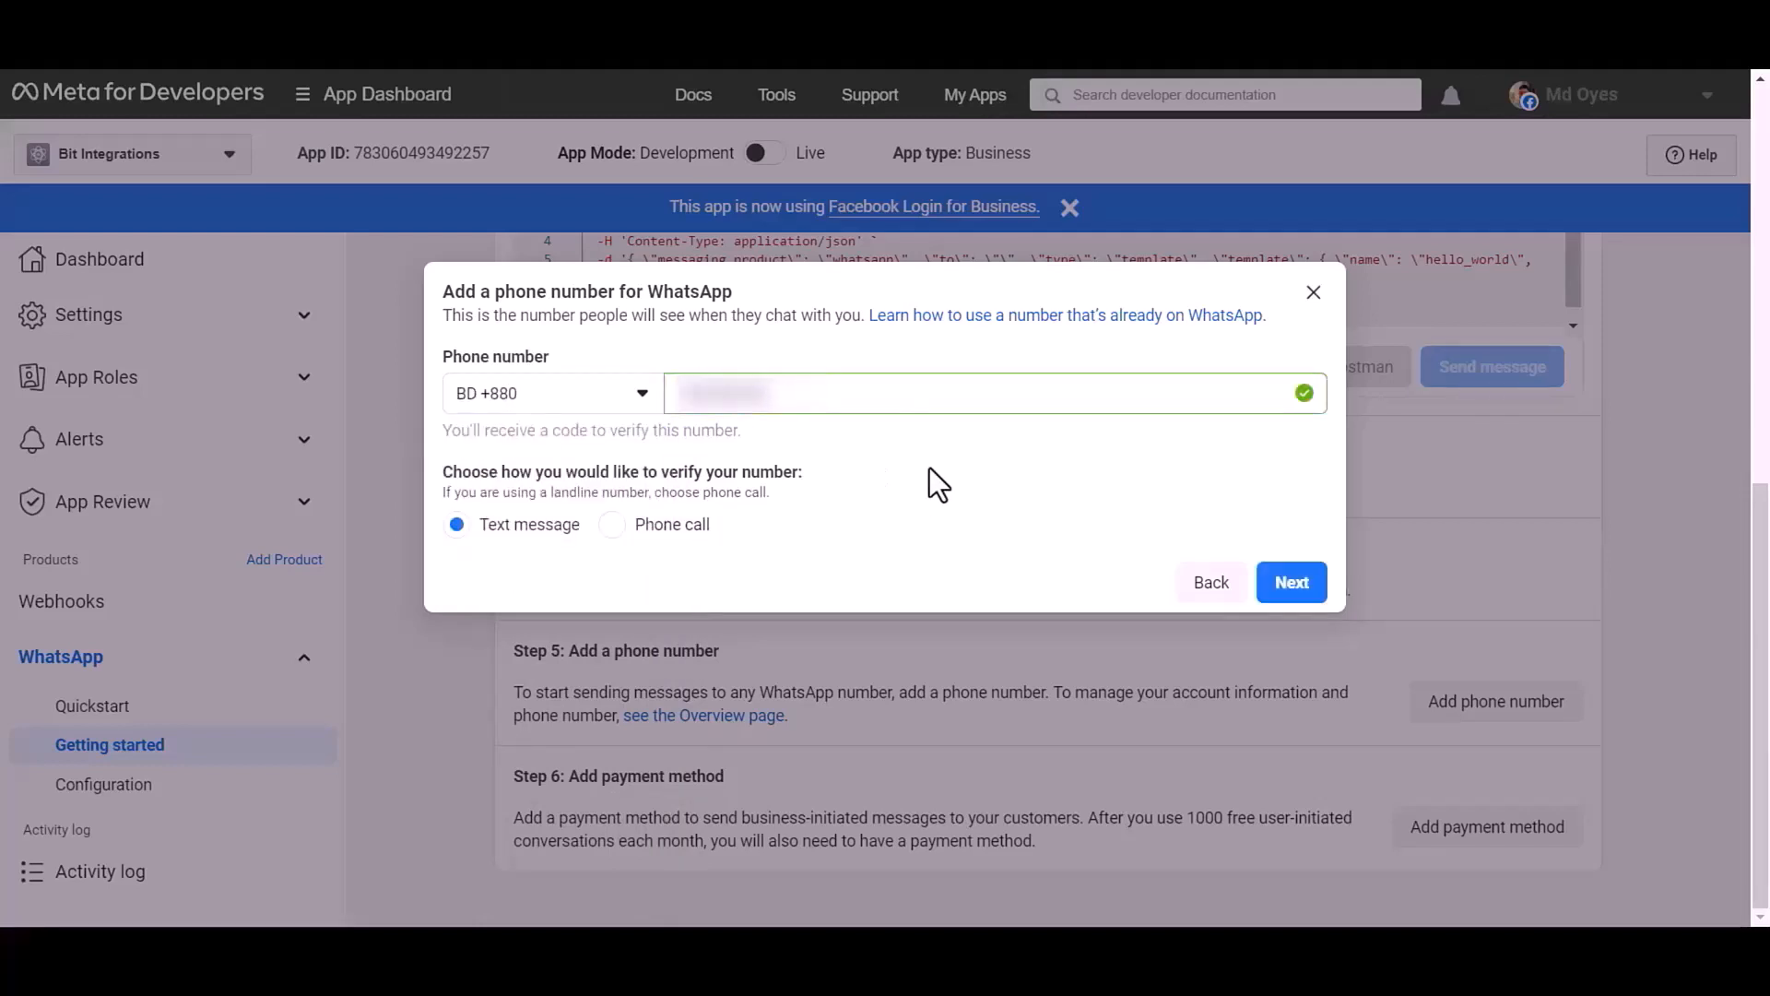
left_click(1292, 584)
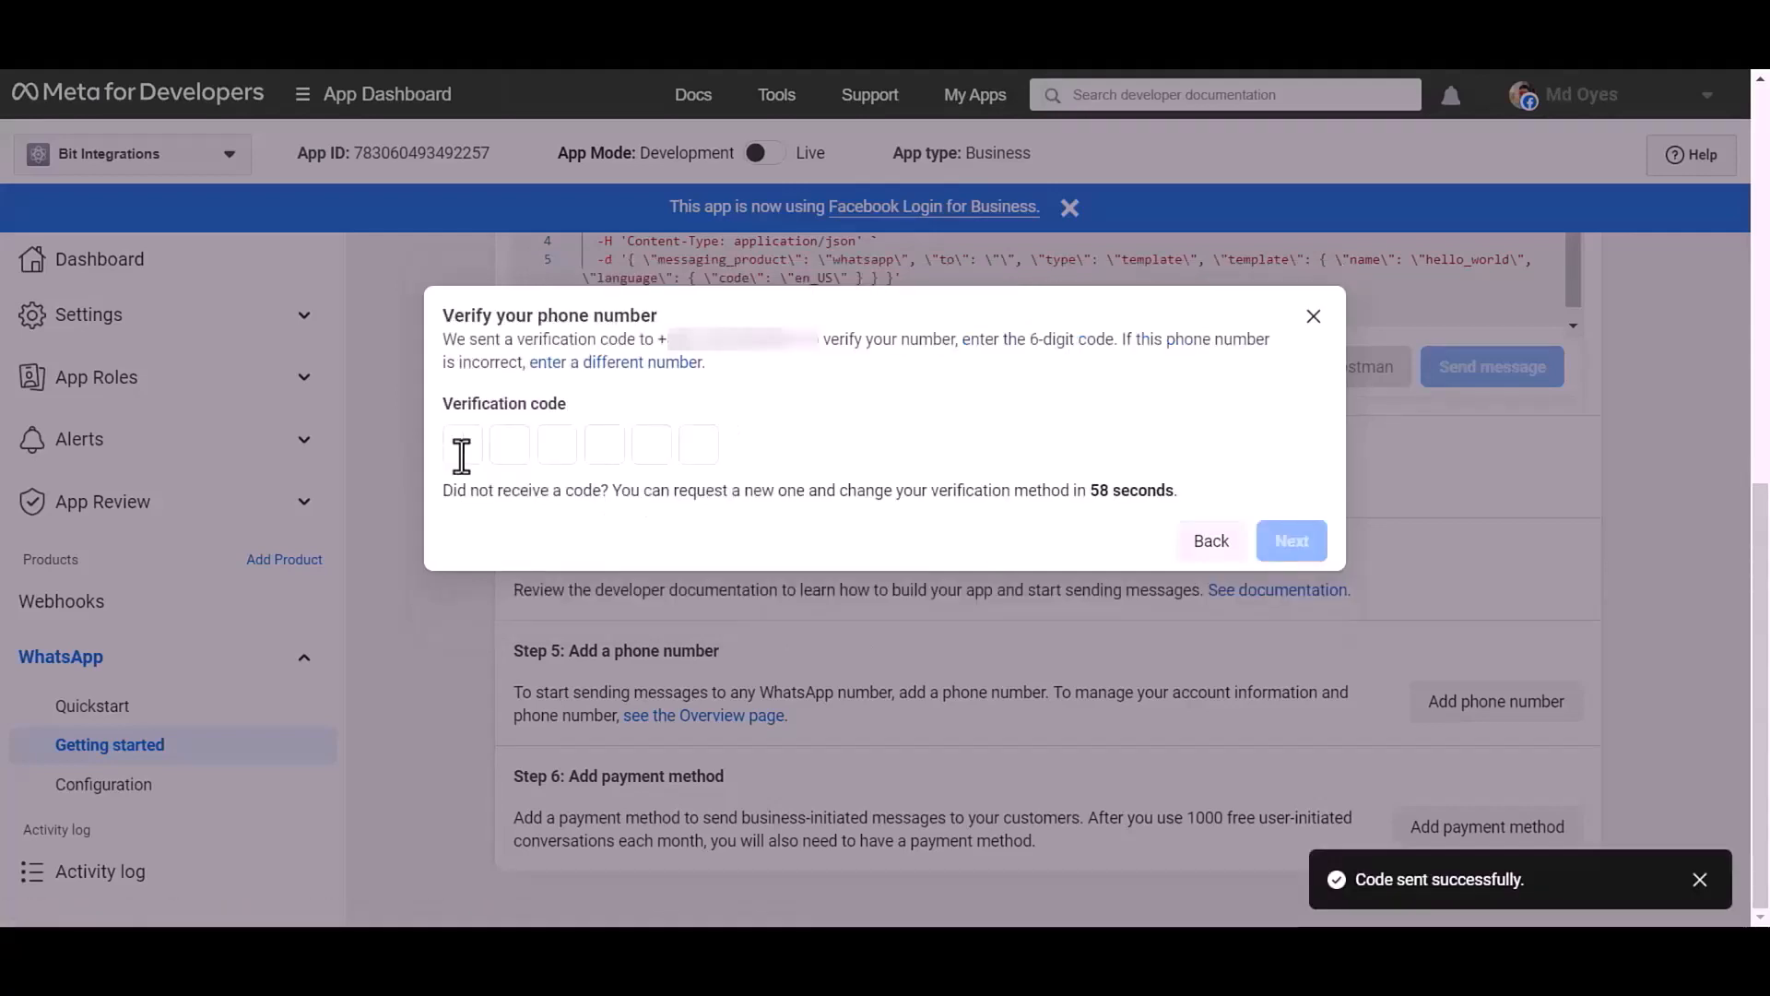
Step: Enter the six-digit verification code sent to the phone and submit it
left_click(461, 454)
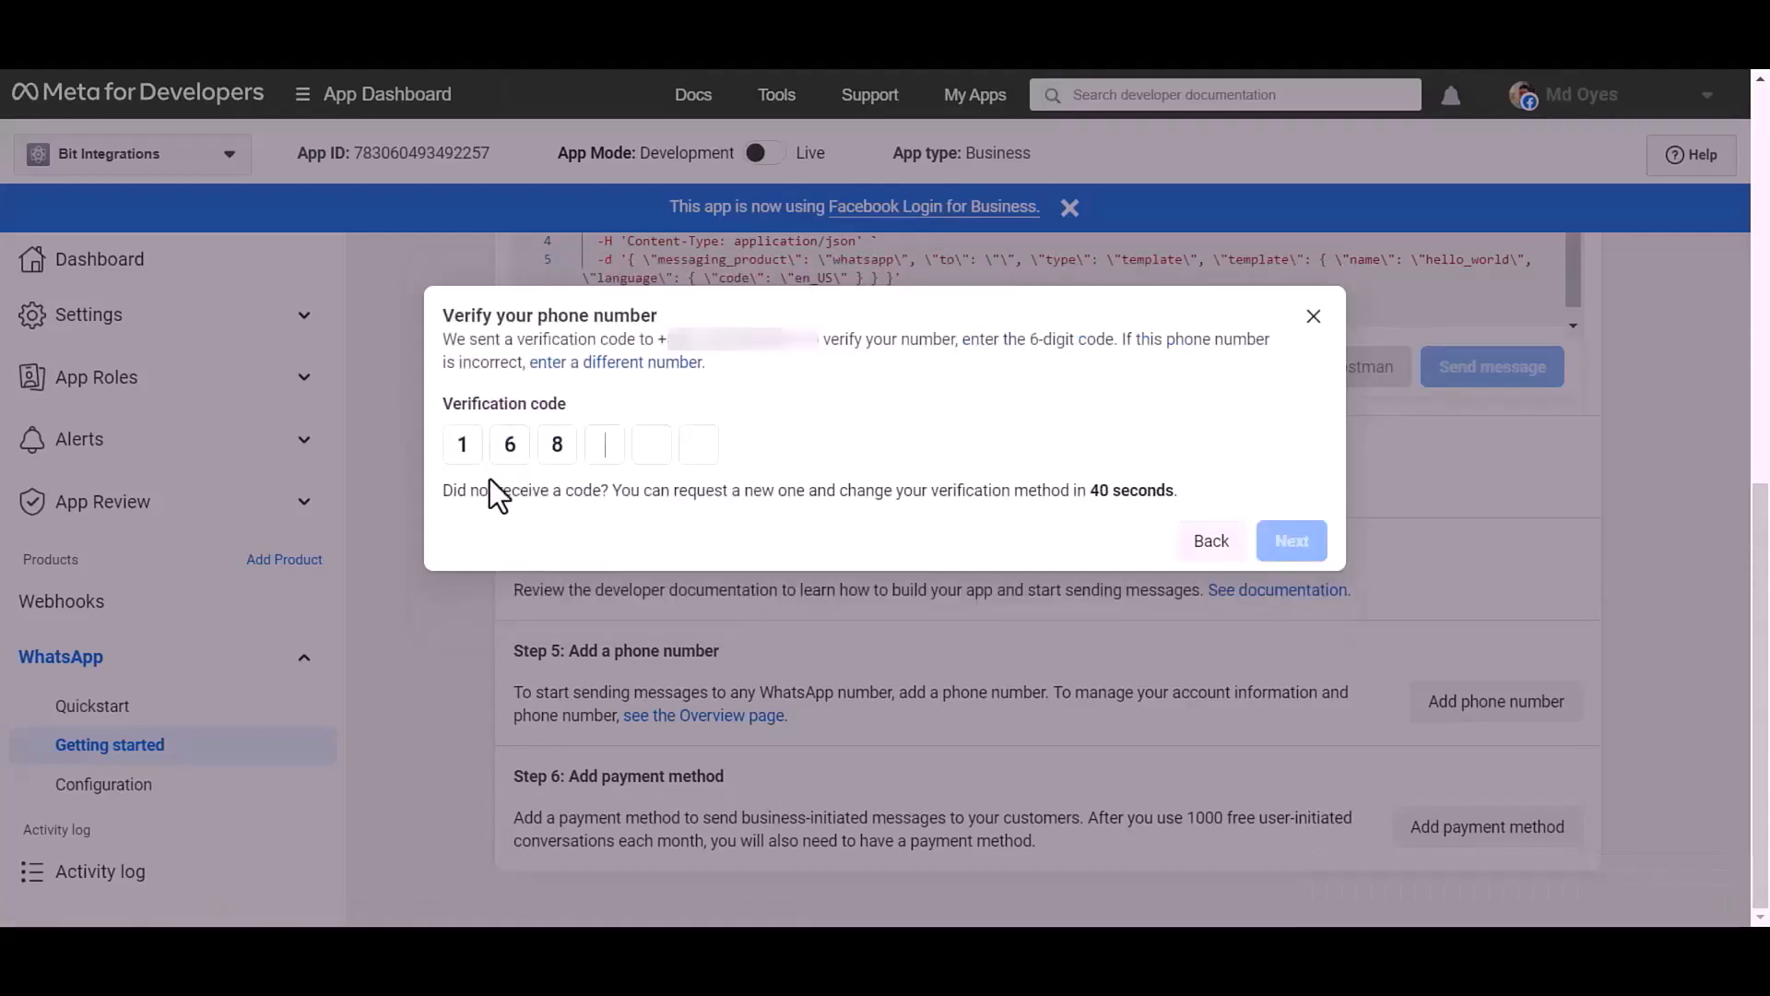
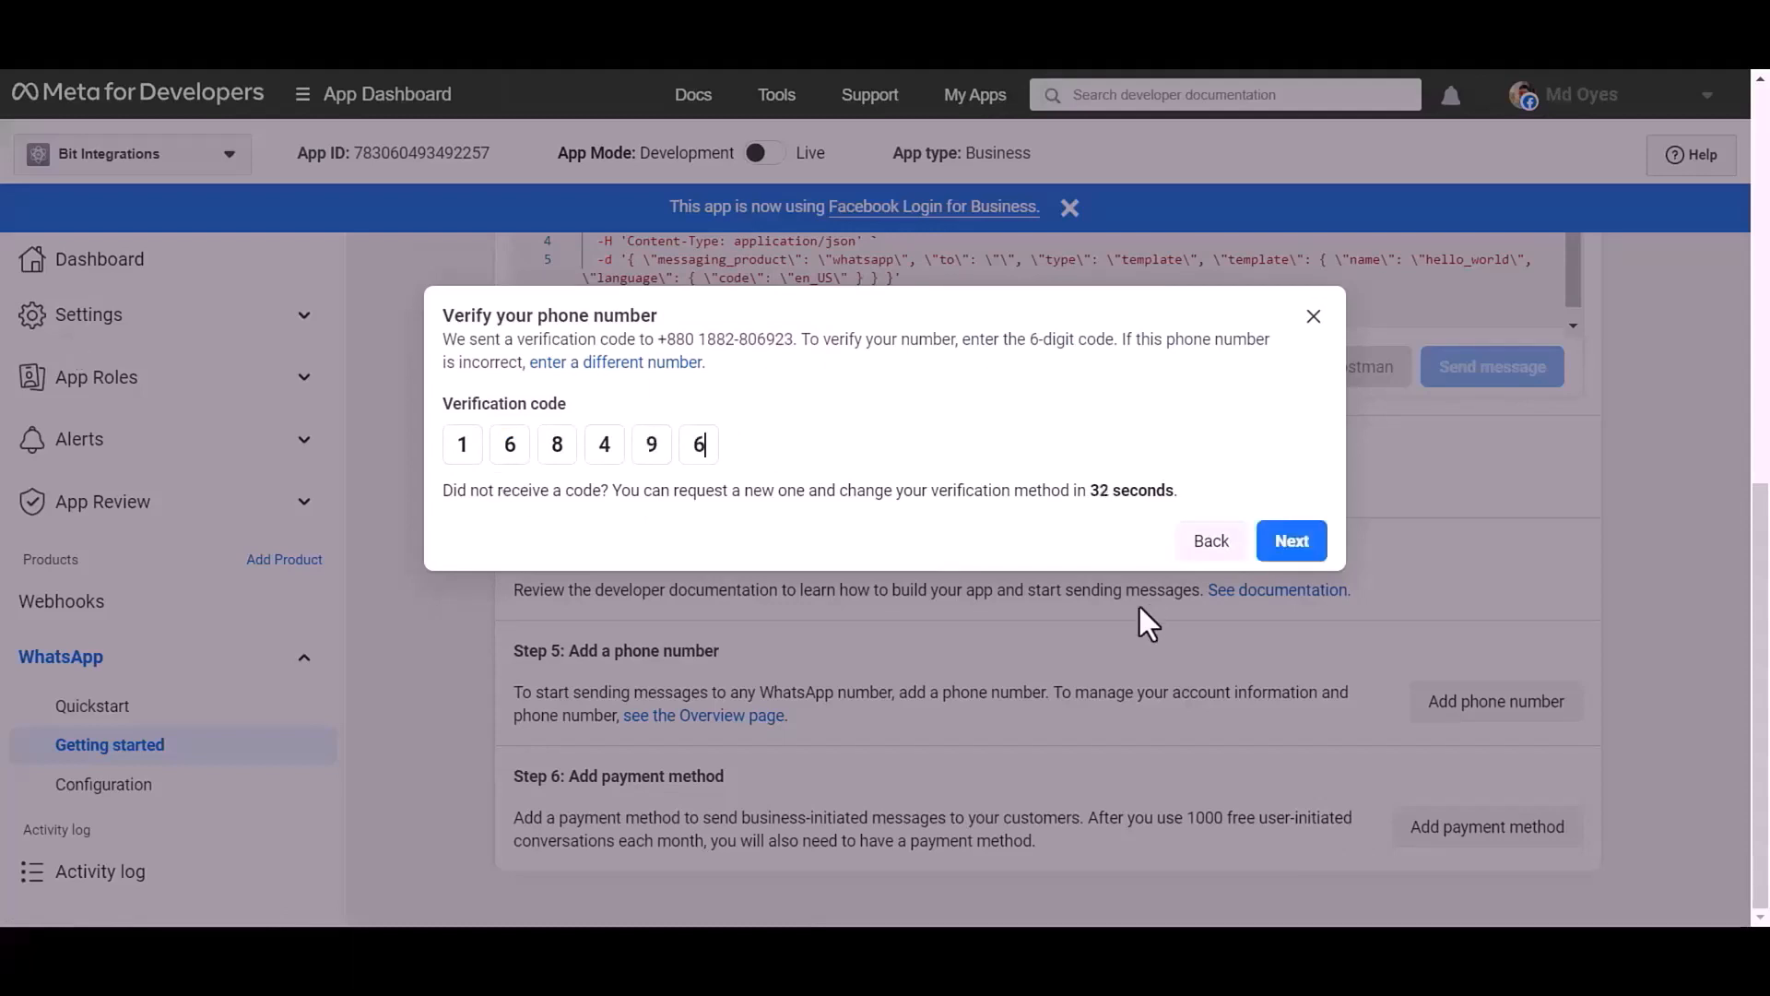
left_click(1300, 544)
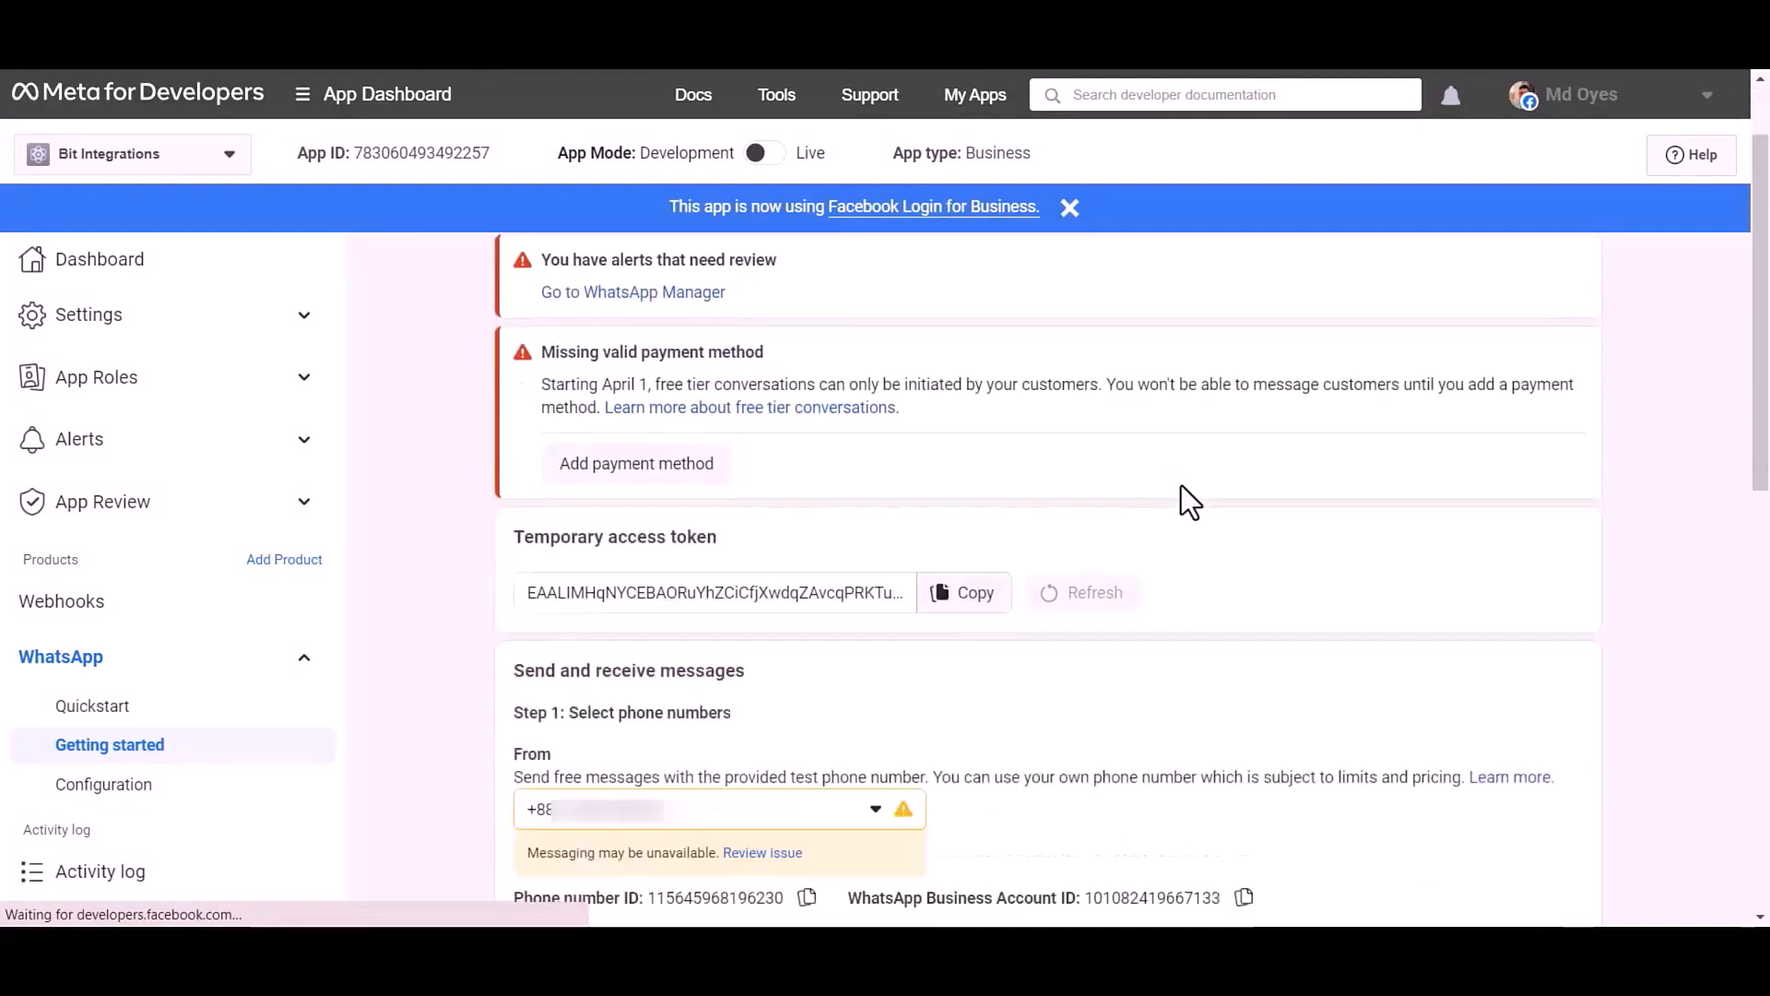
Step: Authorize the WhatsApp connection in the integration settings and proceed to the next step
scroll(1237, 458, "down", 8)
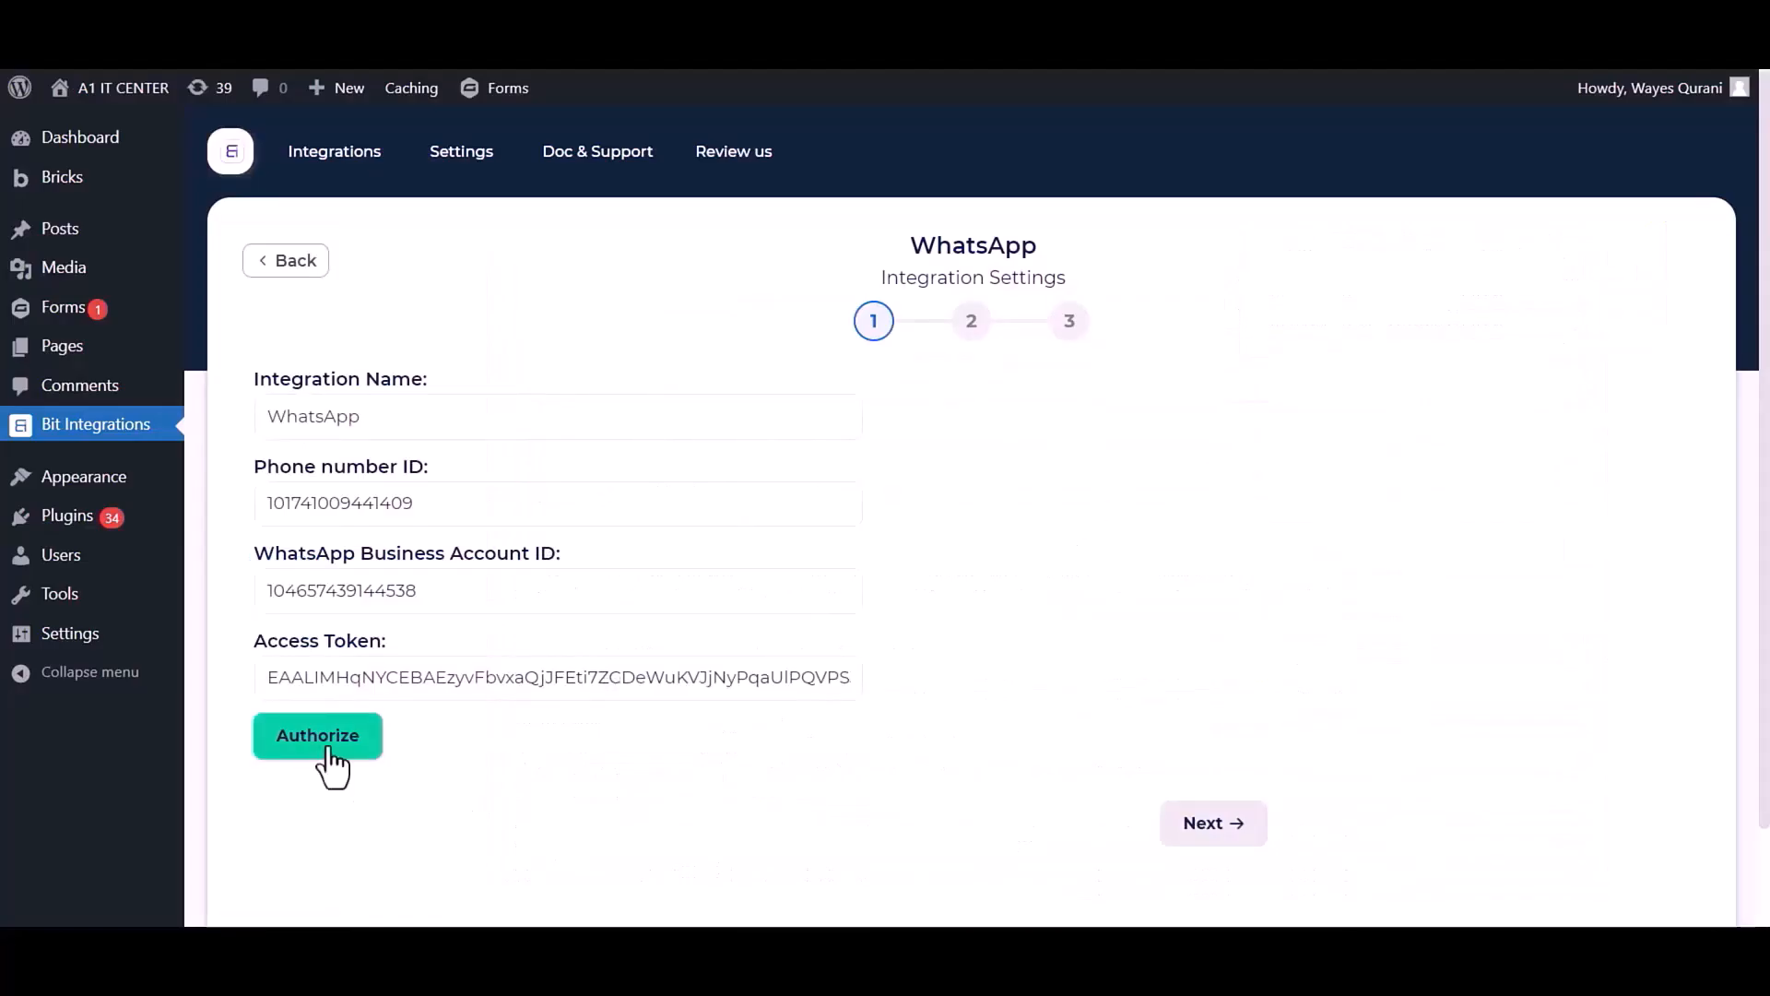
left_click(328, 752)
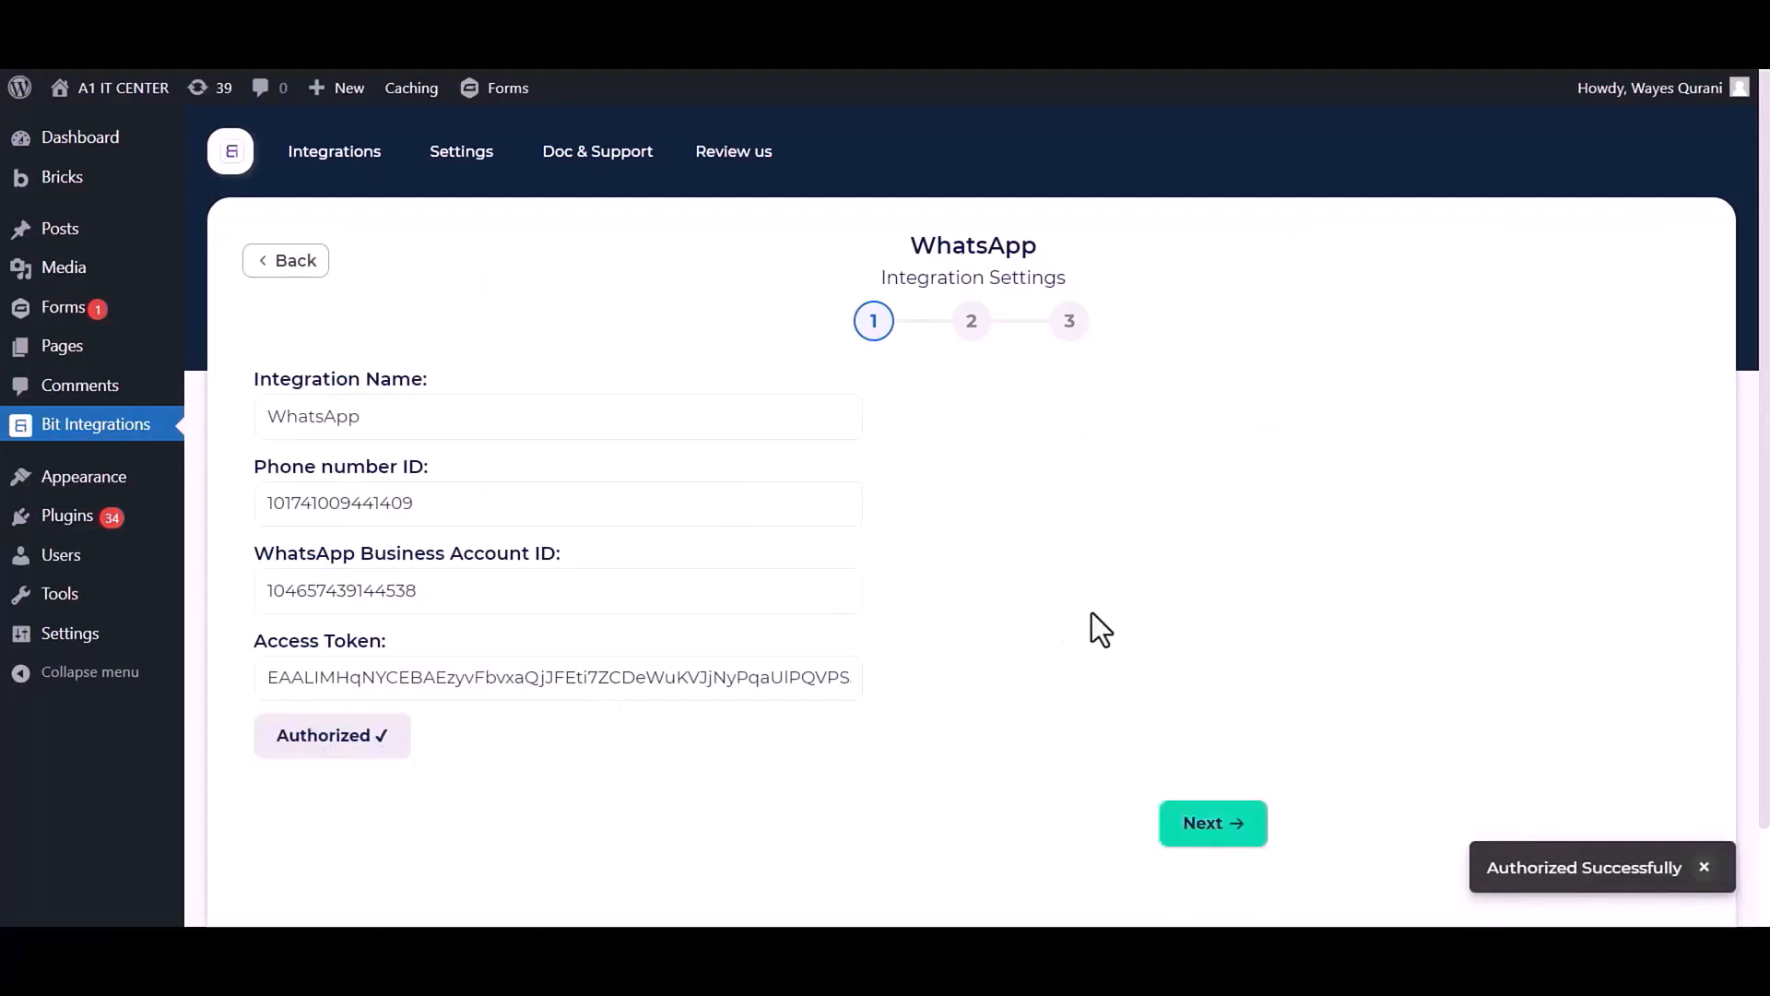
scroll(1273, 719, "down", 1)
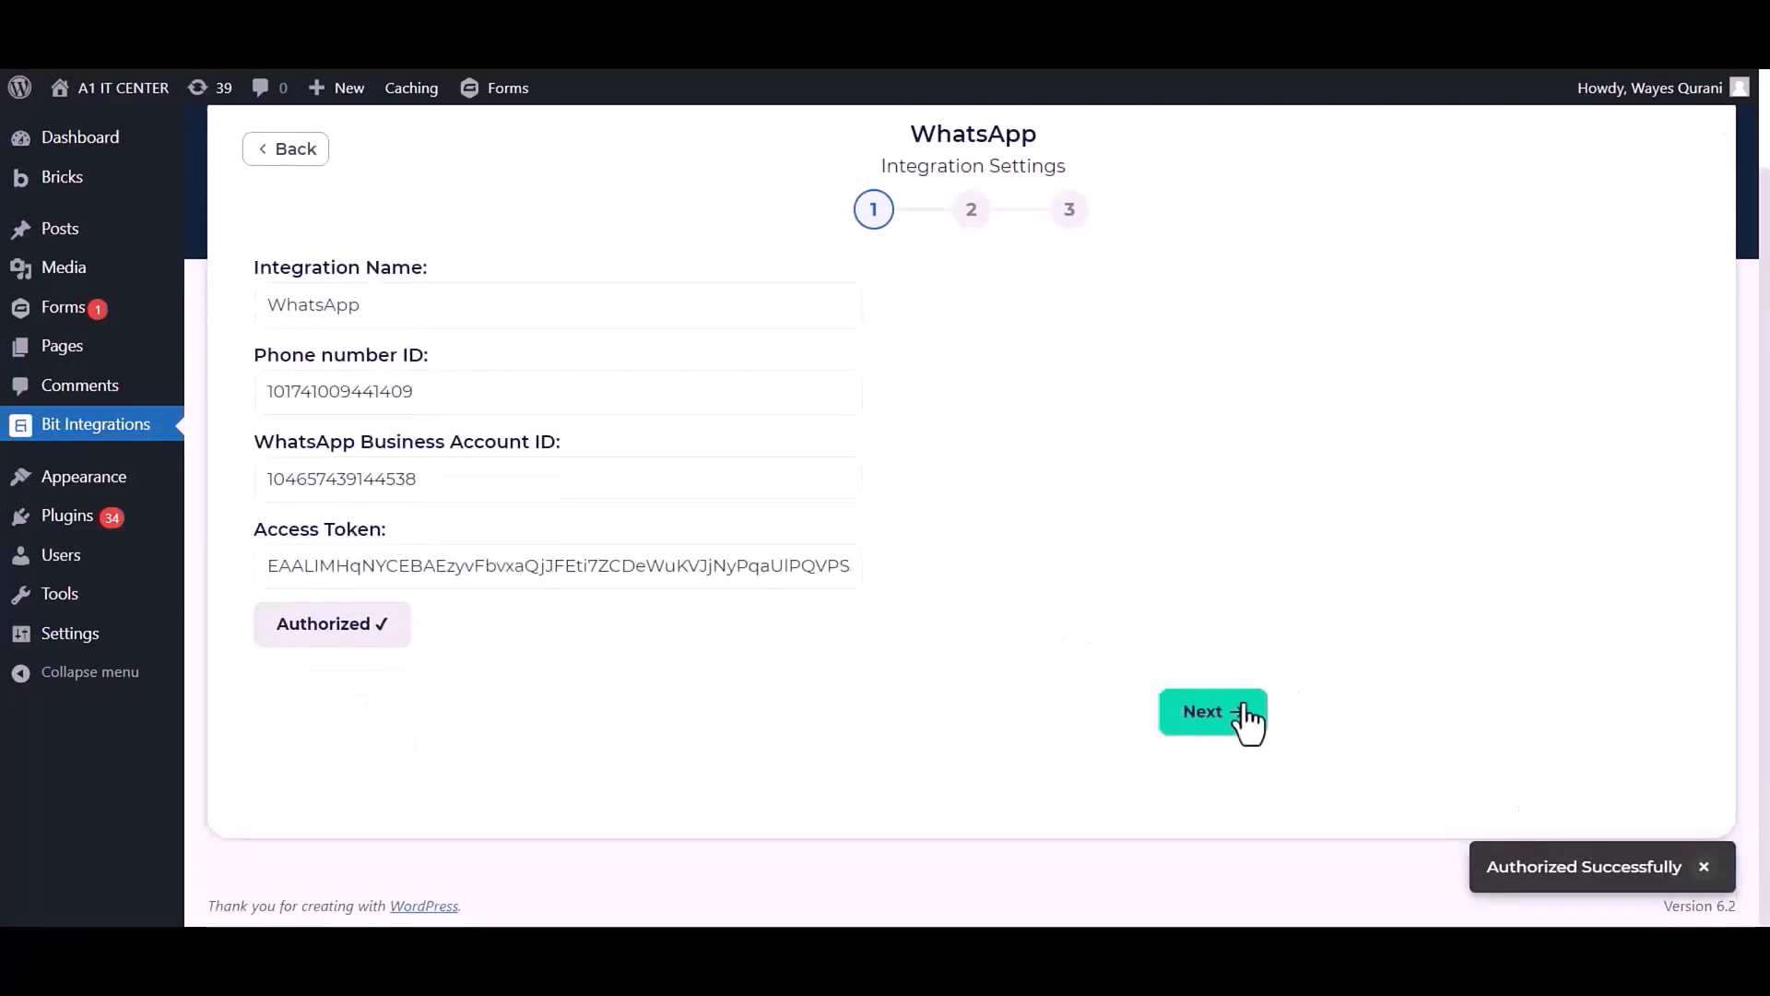
left_click(1204, 714)
Step: Set the WhatsApp action's message type to Template
scroll(1145, 471, "up", 1)
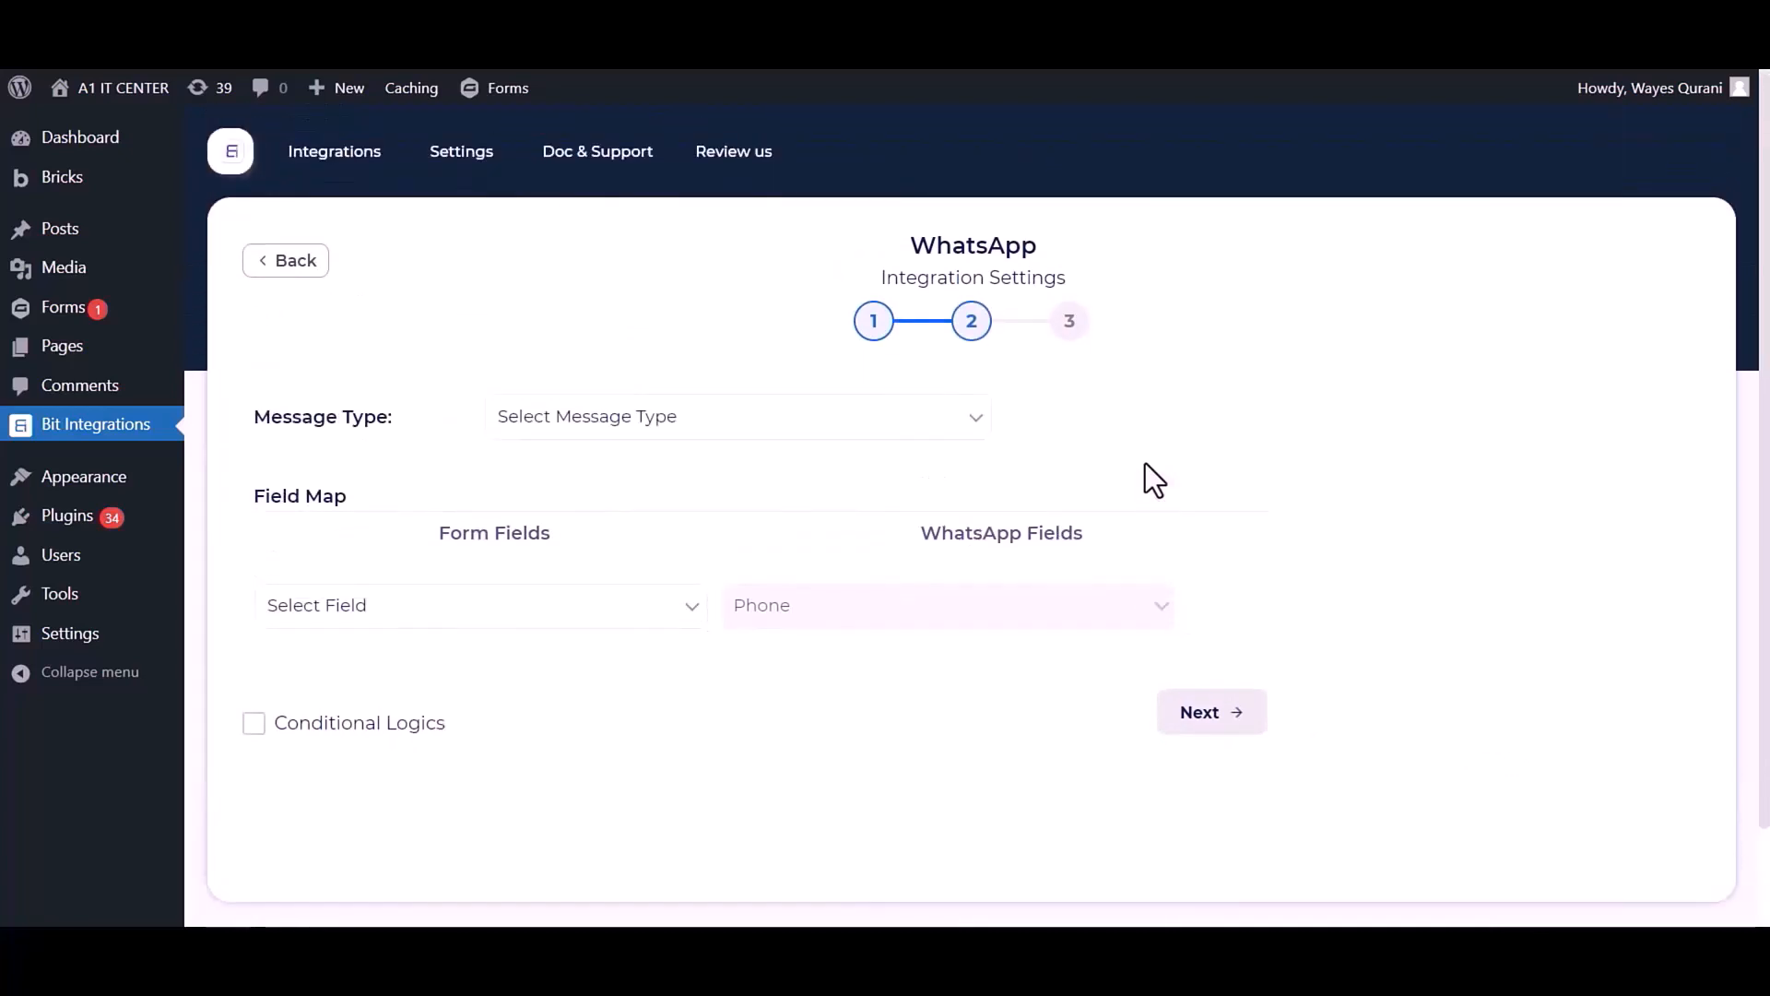
left_click(676, 434)
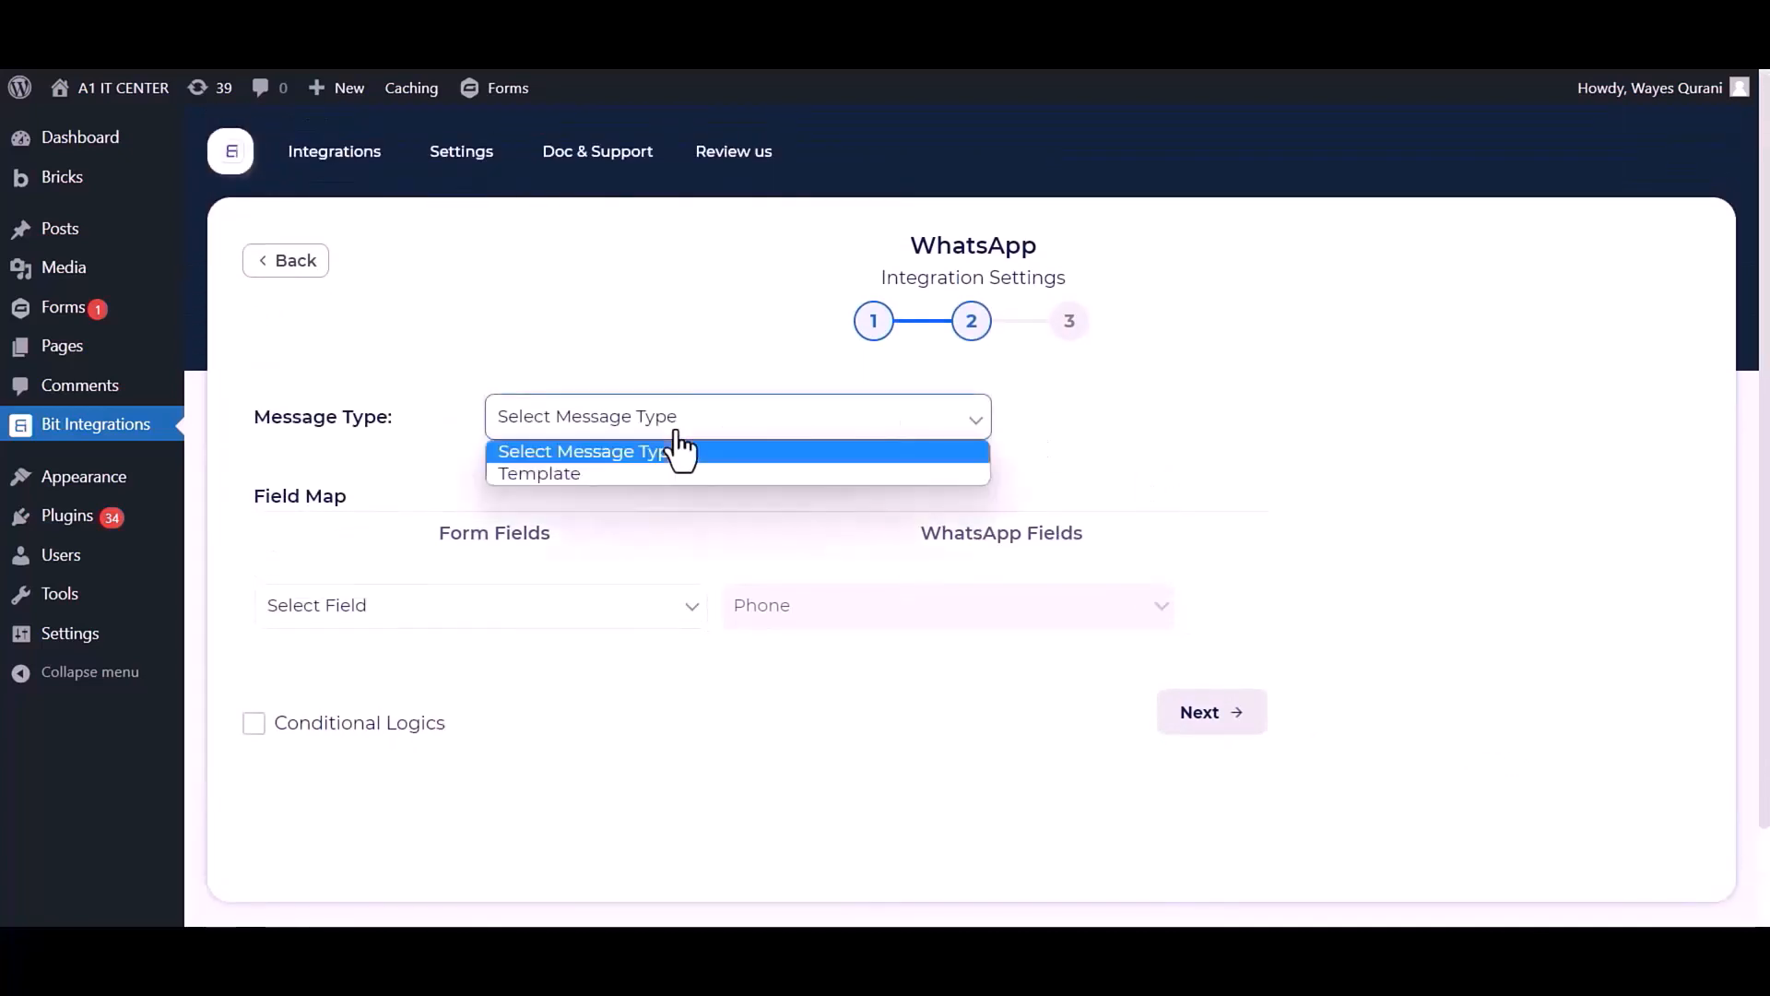
left_click(568, 476)
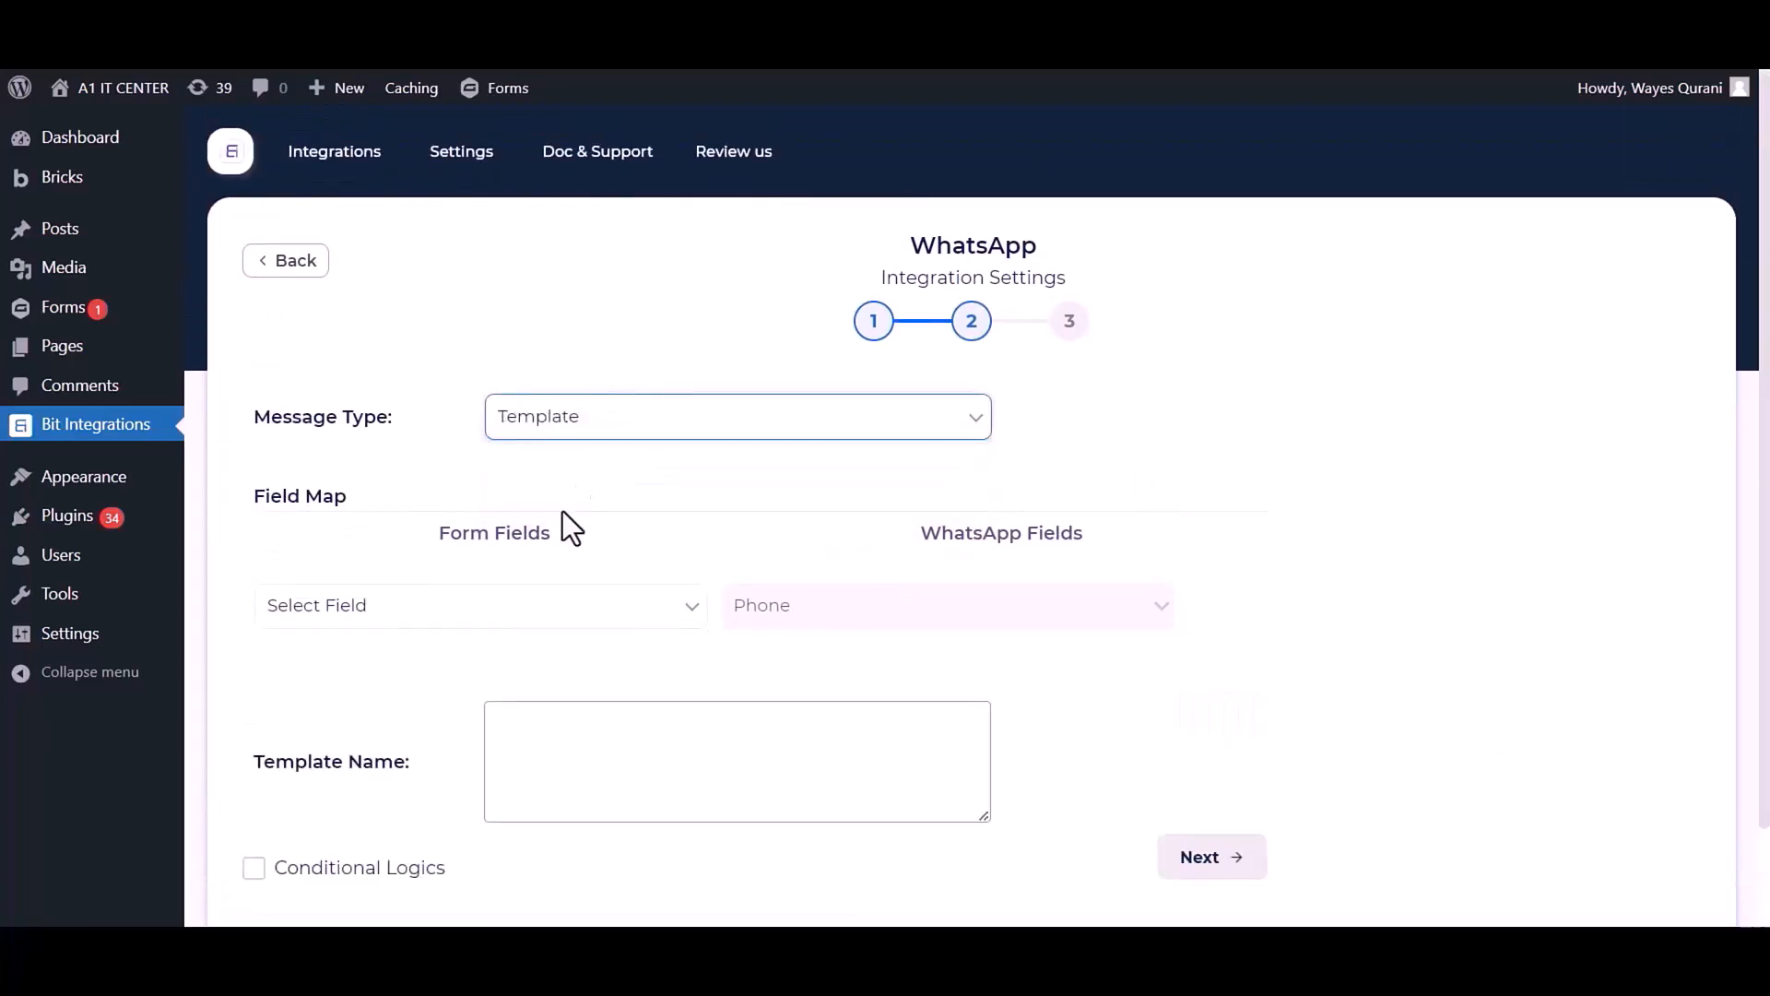
Step: Map the form's Phone field to the WhatsApp Phone field in the field map
left_click(521, 608)
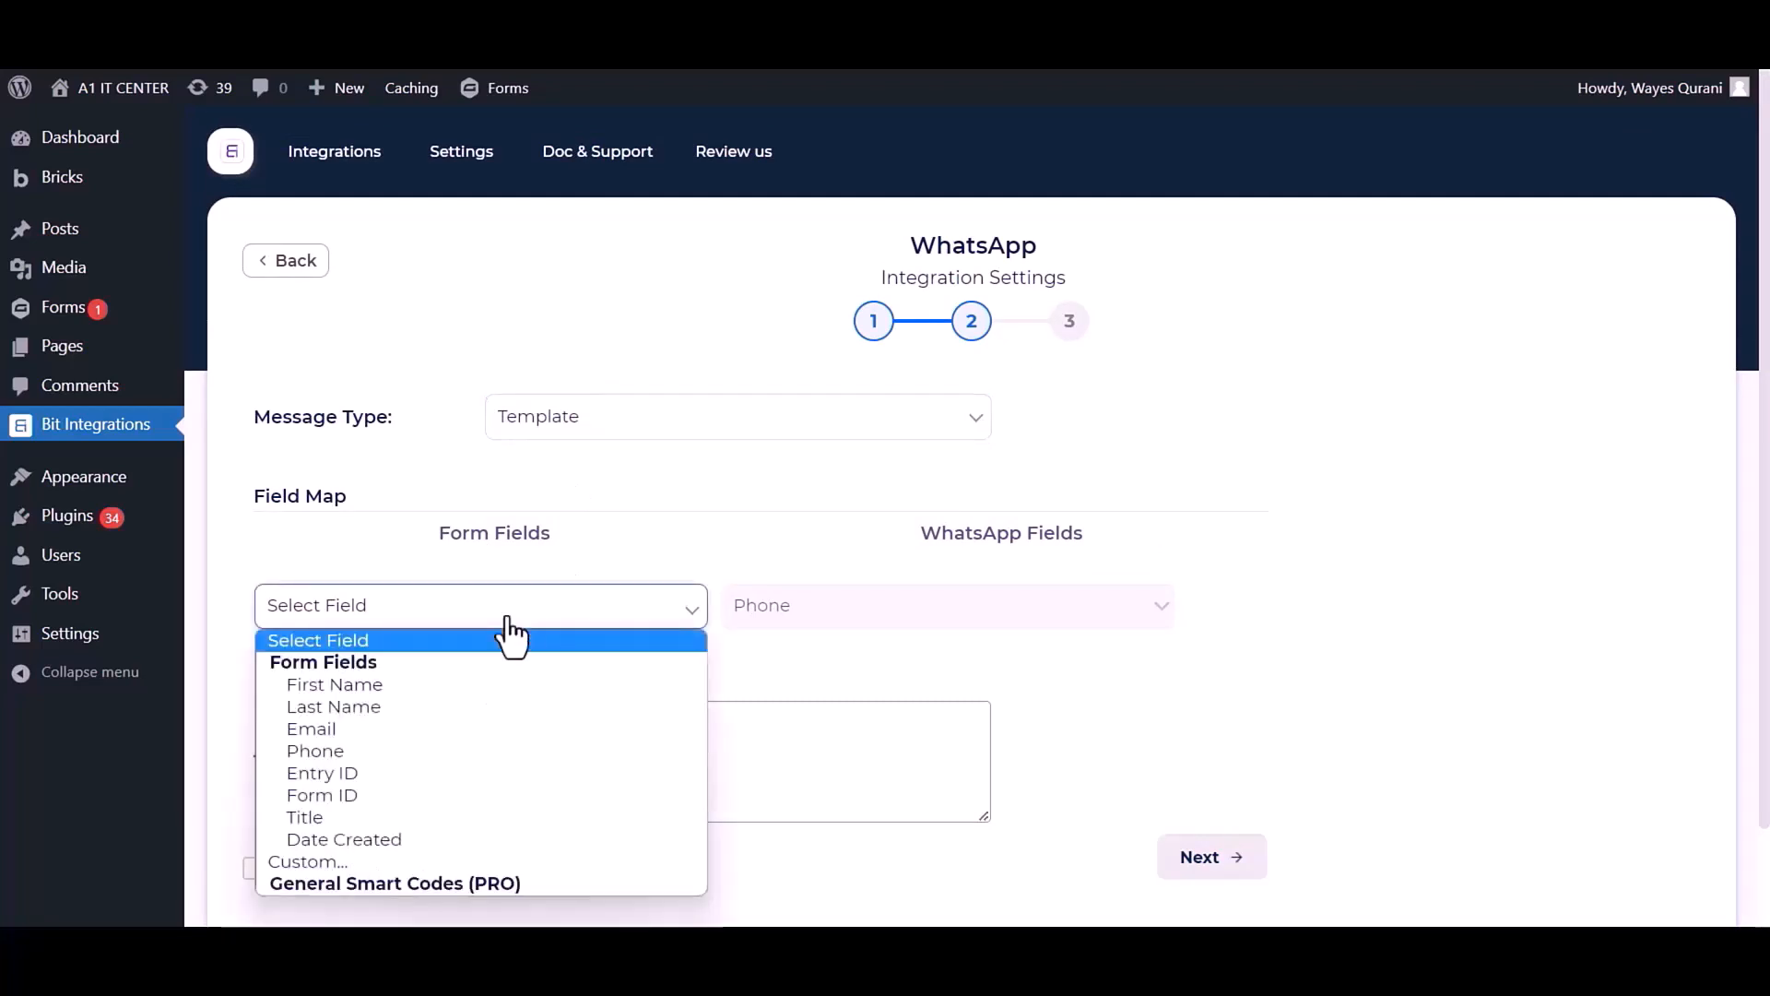
left_click(341, 762)
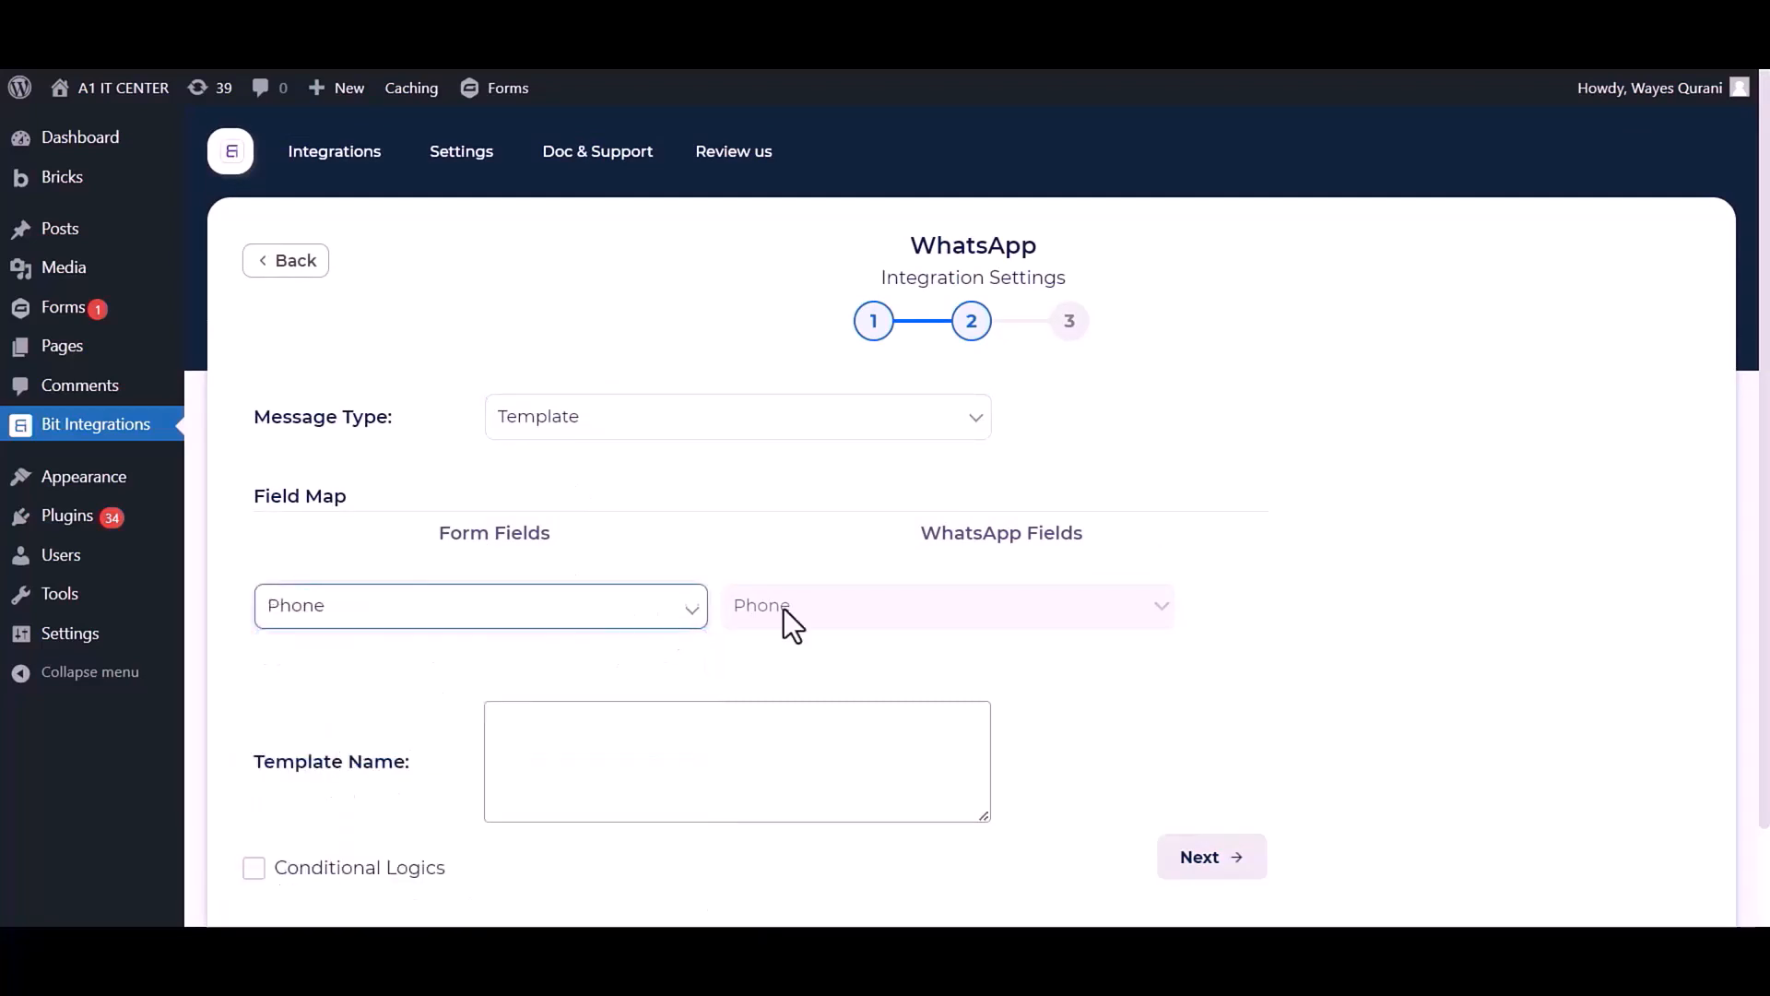
left_click(573, 747)
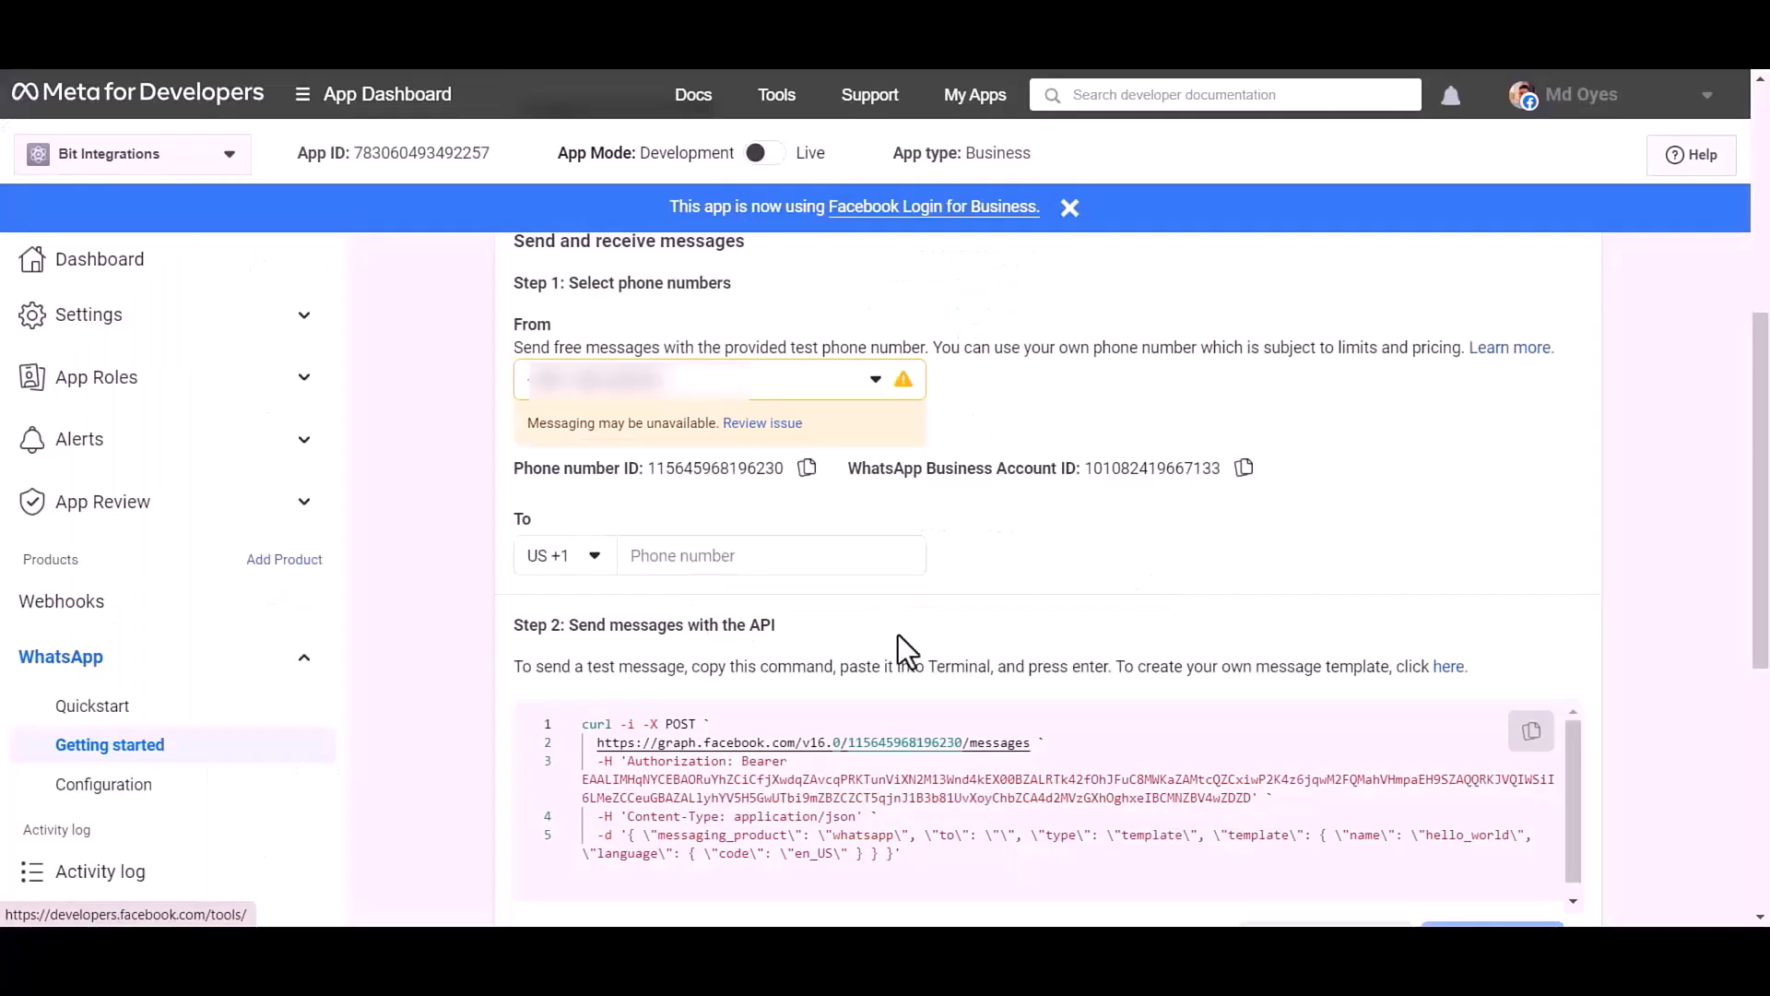
Step: Open the Meta message templates list and copy the hello_world template name
left_click(1450, 668)
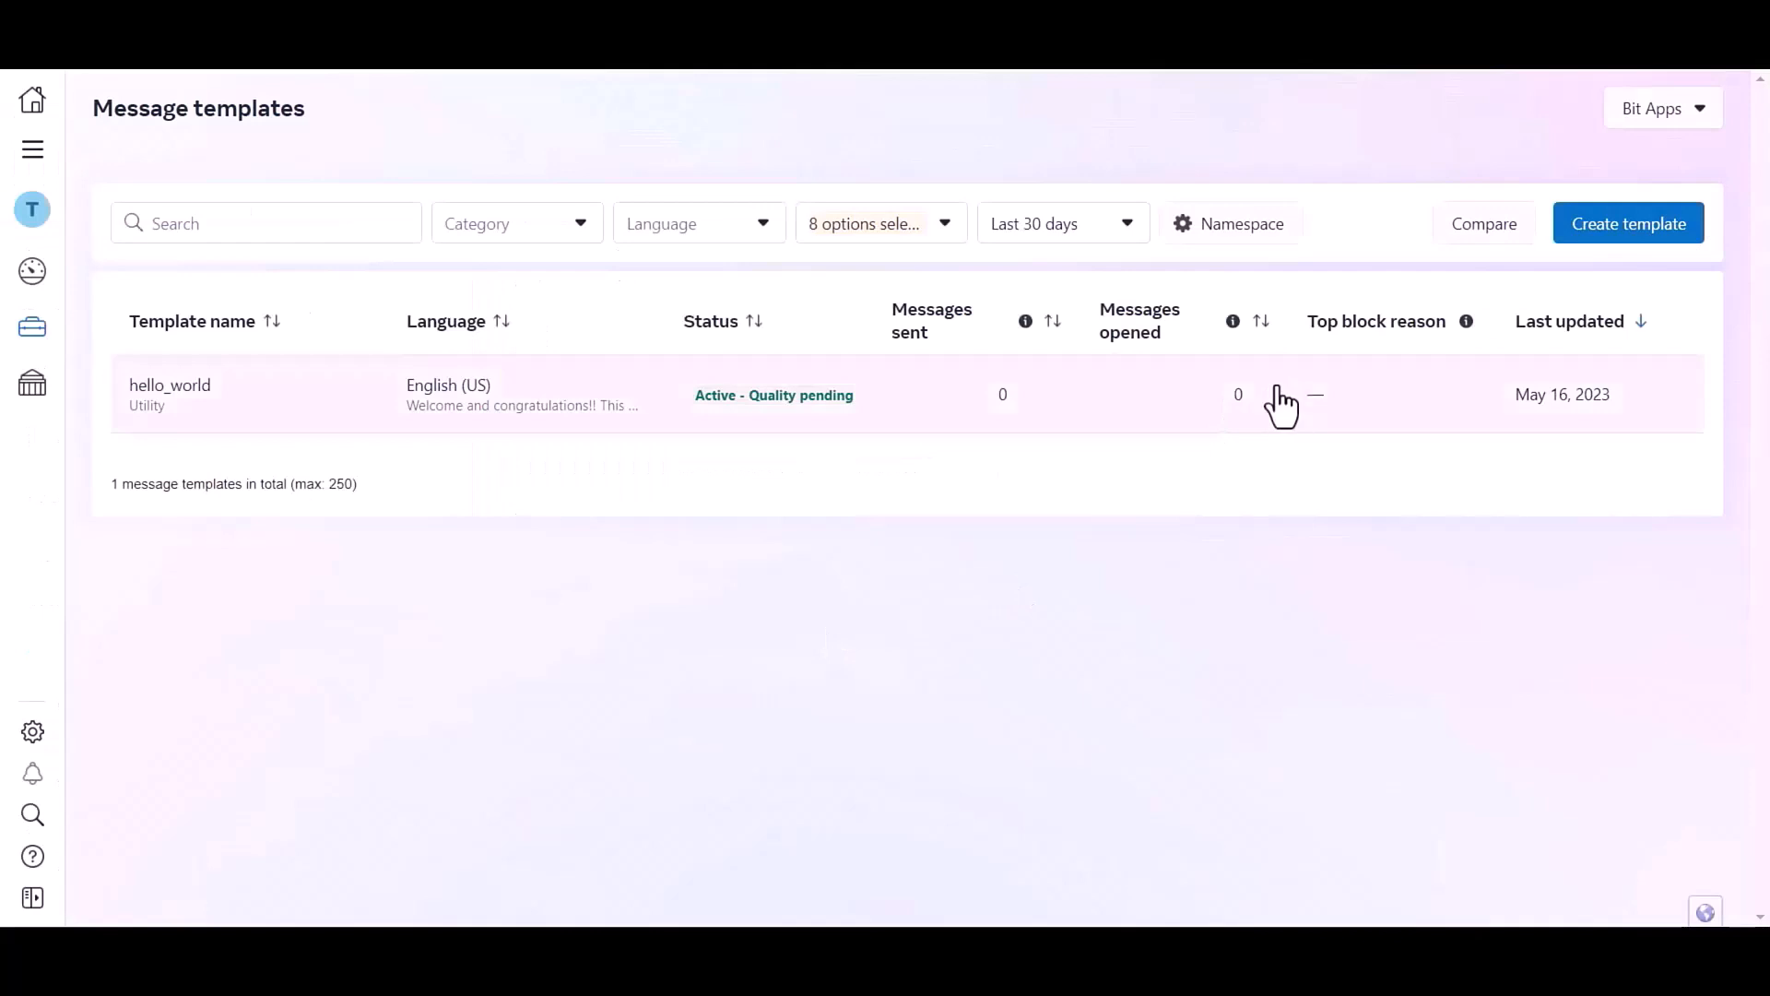
left_click(320, 394)
left_click_drag(119, 212, 234, 212)
key("ctrl+c")
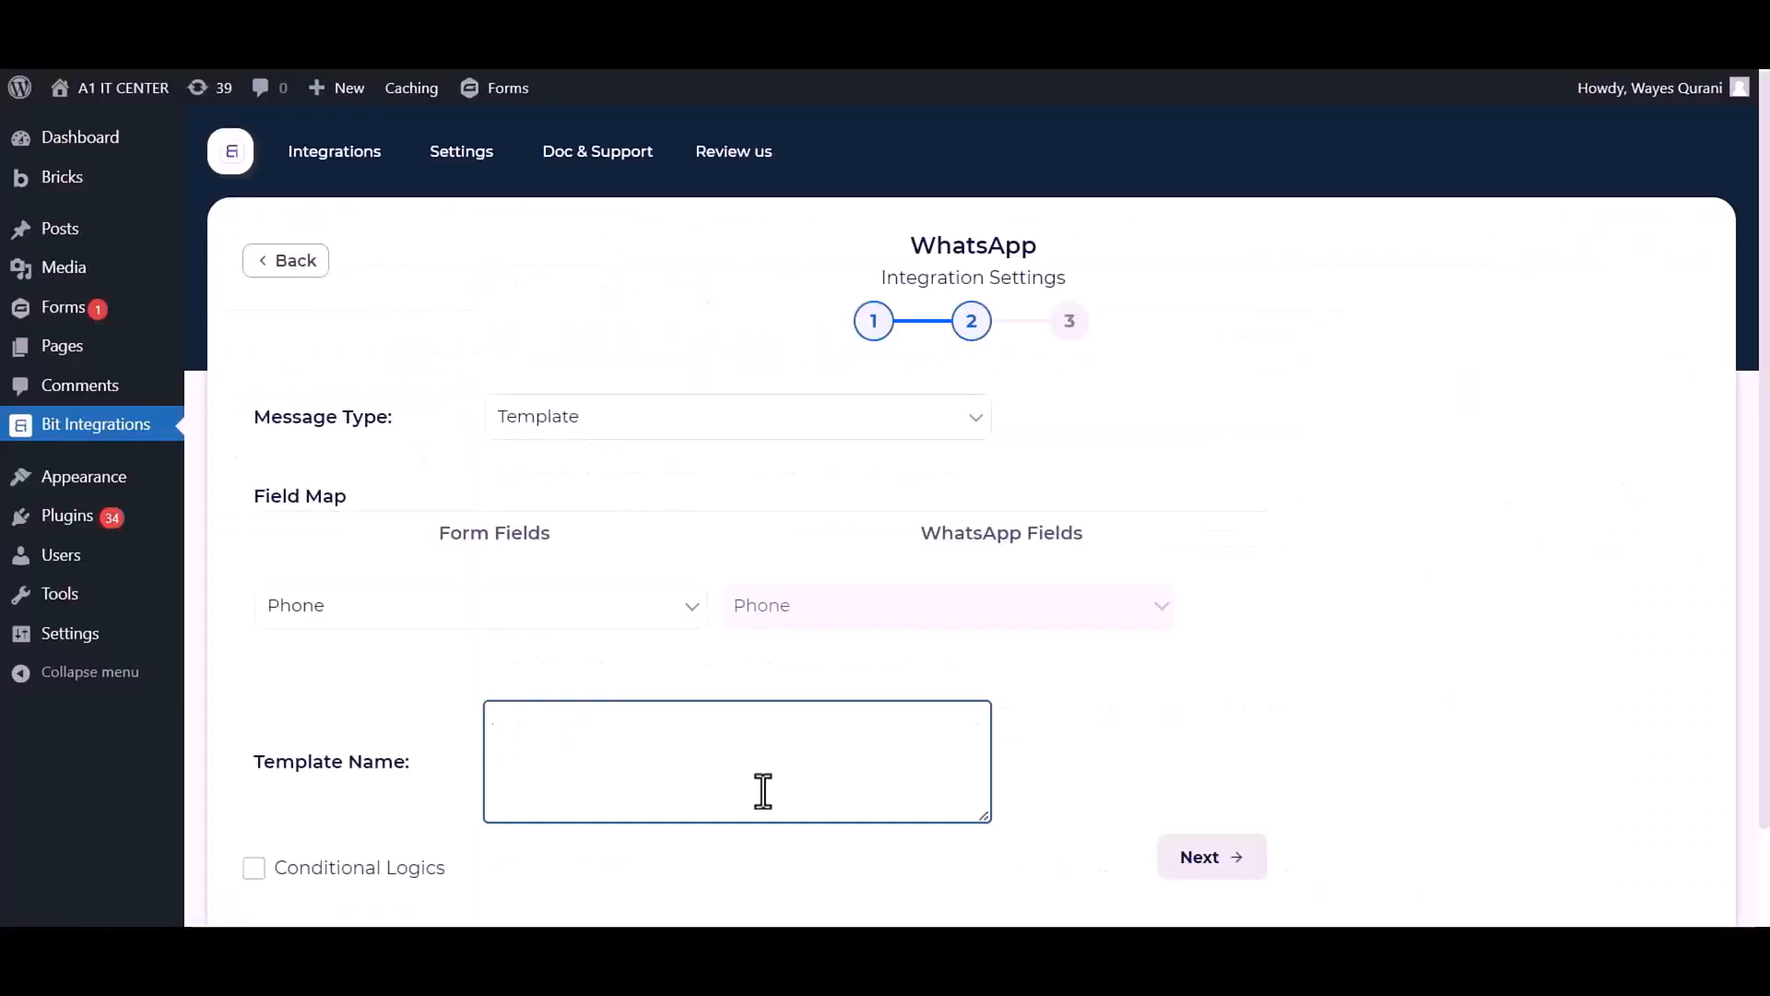
Step: Paste hello_world as the template name, continue, and finish and save the integration
left_click(741, 731)
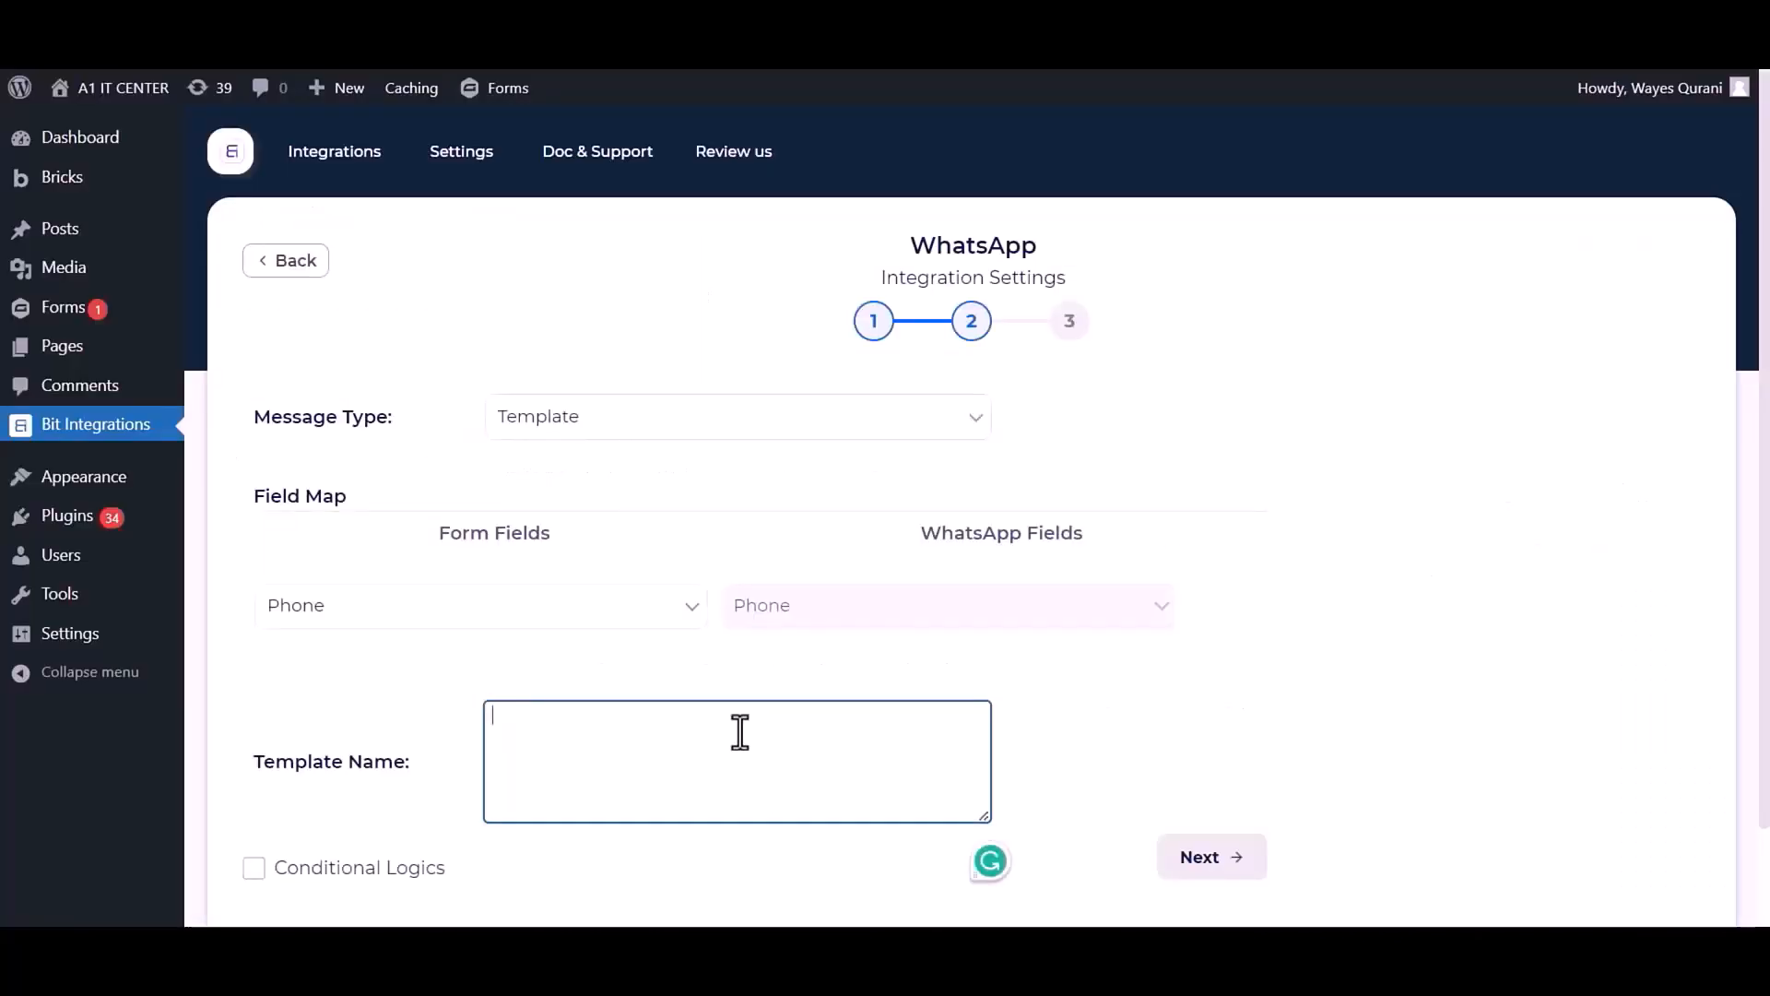
key("ctrl+v")
left_click(1037, 718)
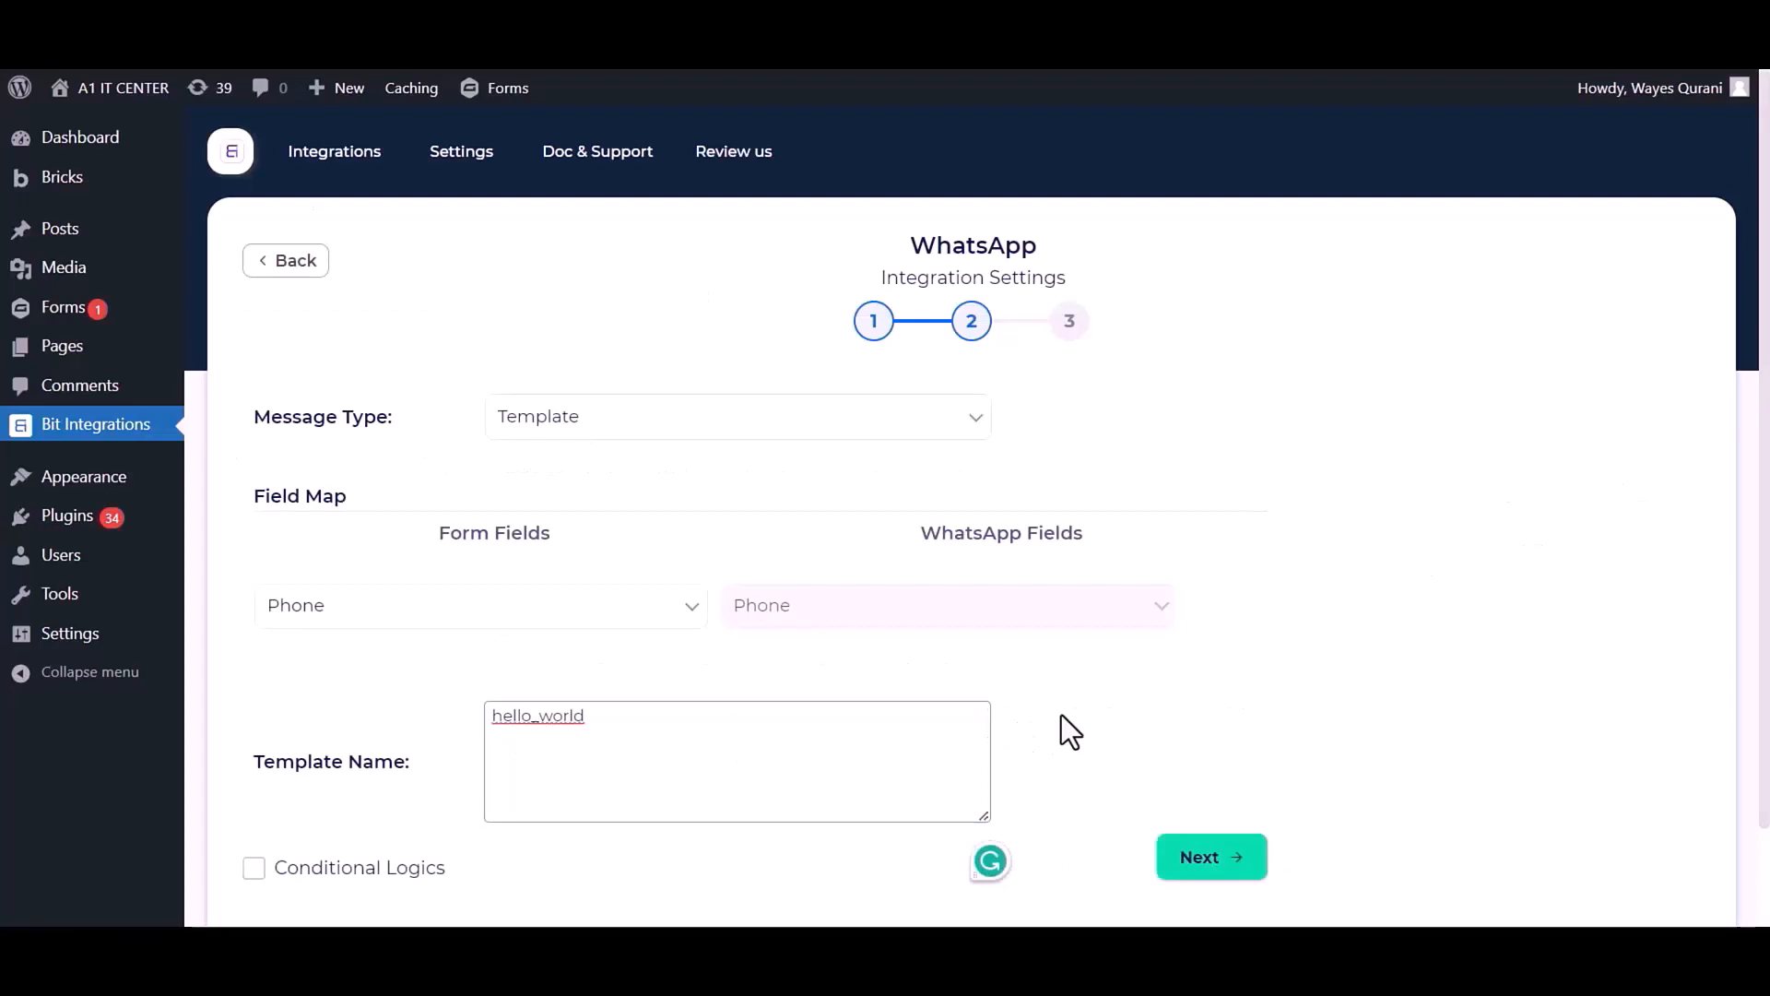
left_click(1217, 874)
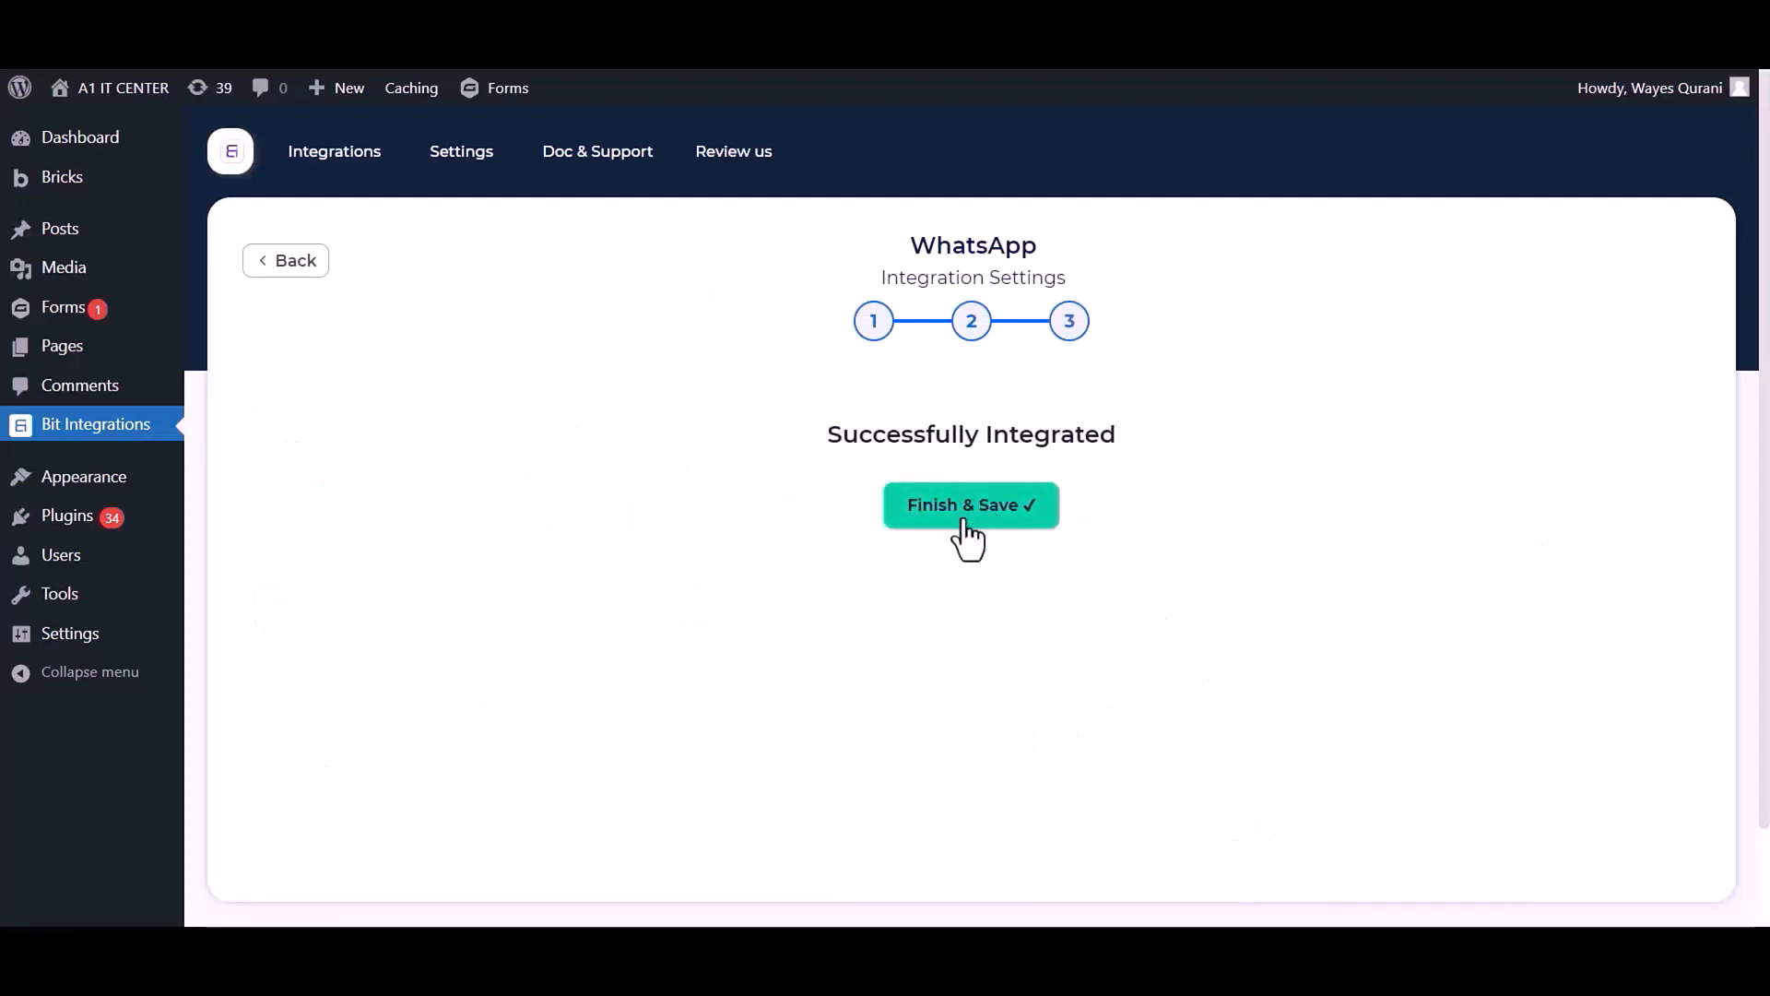
left_click(964, 522)
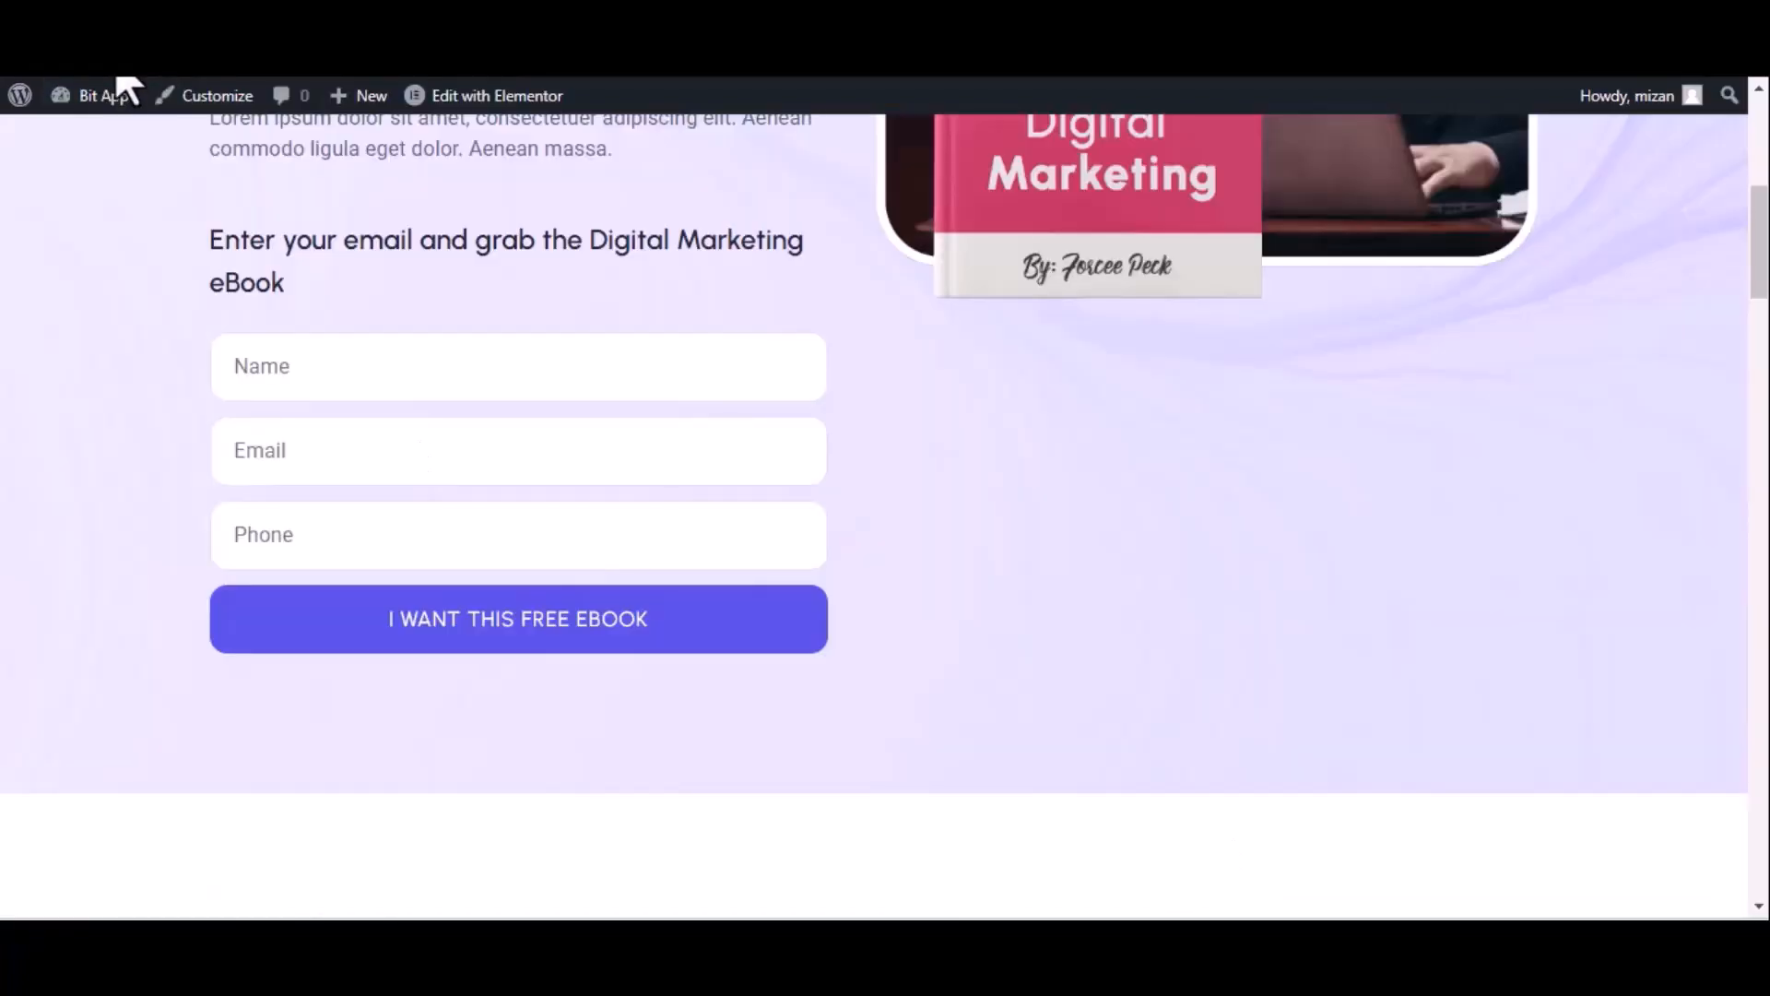
Step: Reload the opt-in page and enter Bit integrations as the name in the eBook form
left_click(121, 92)
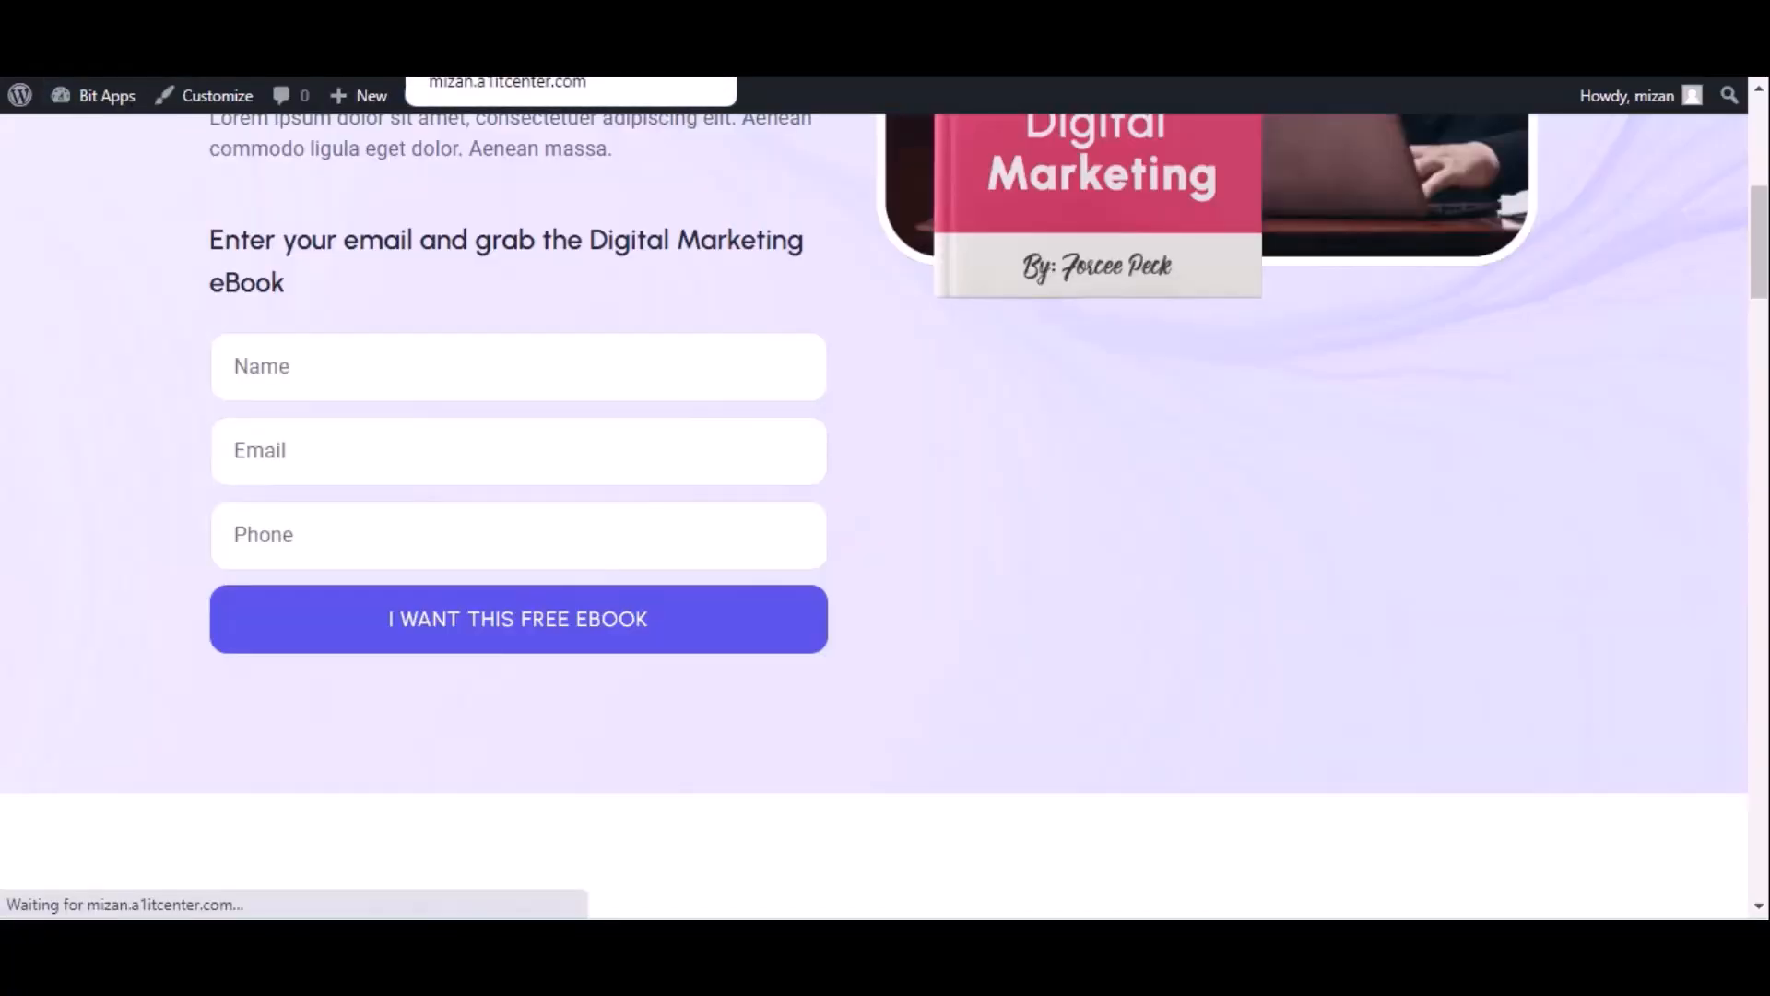
left_click(315, 369)
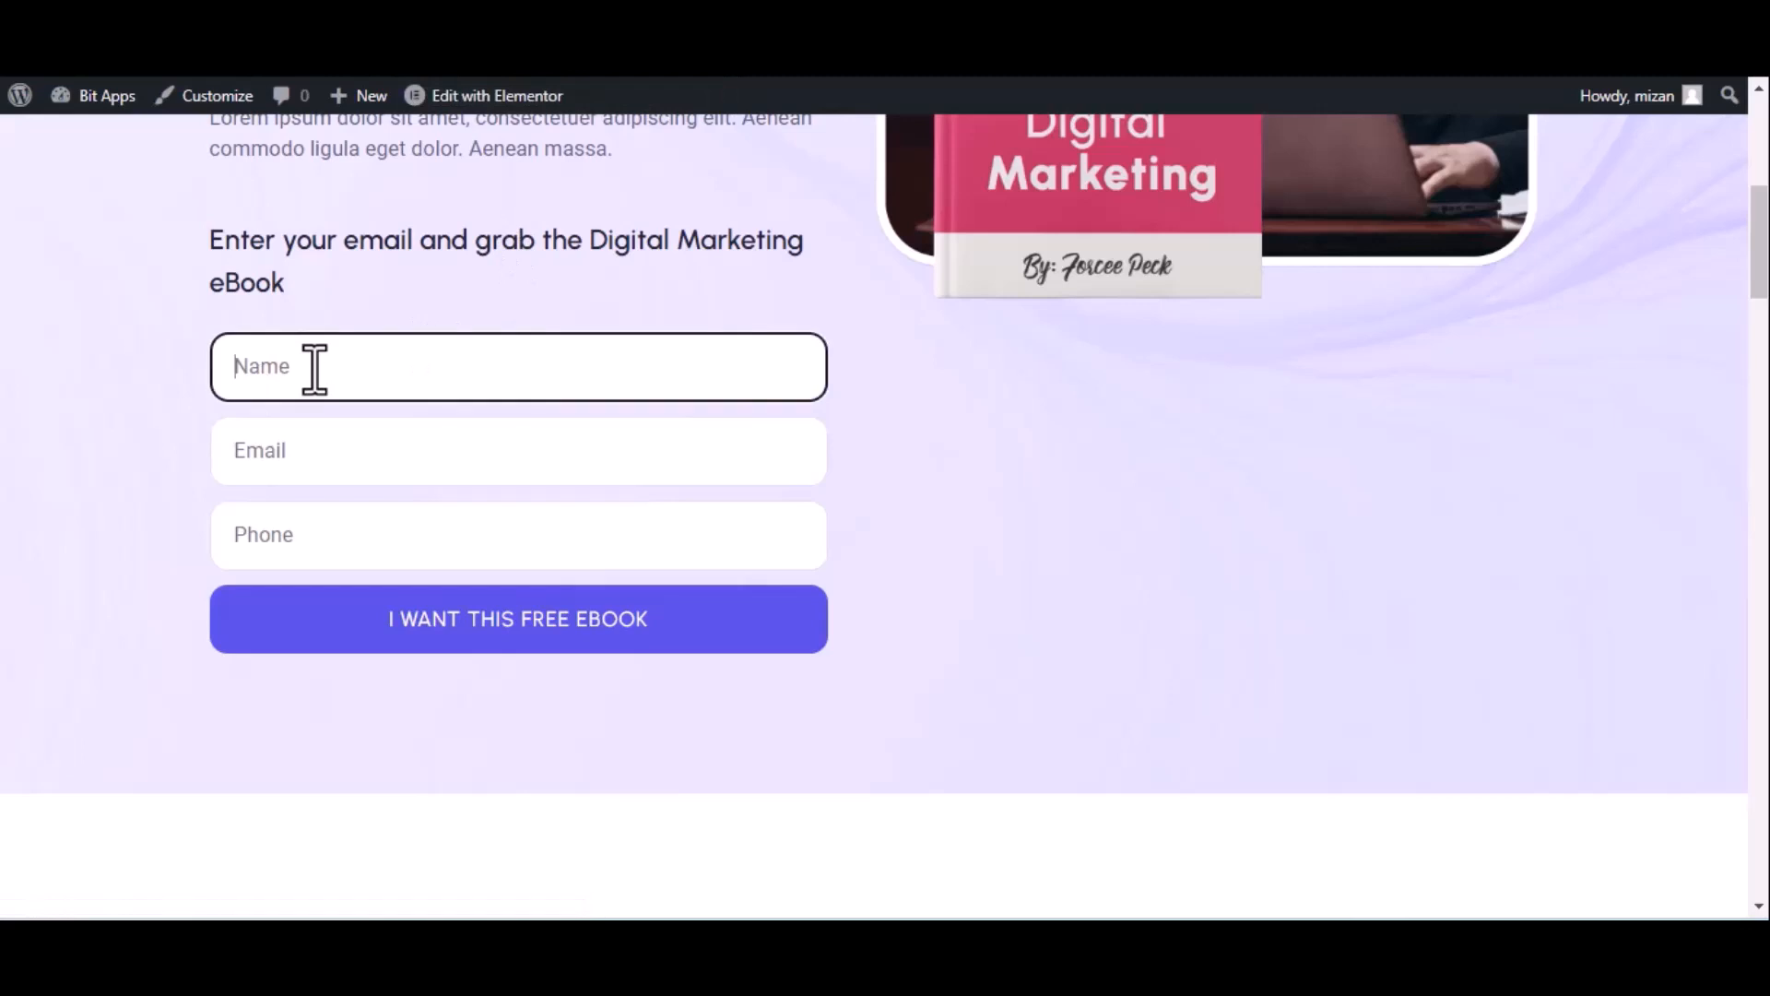
type("Bit integrations")
left_click(391, 459)
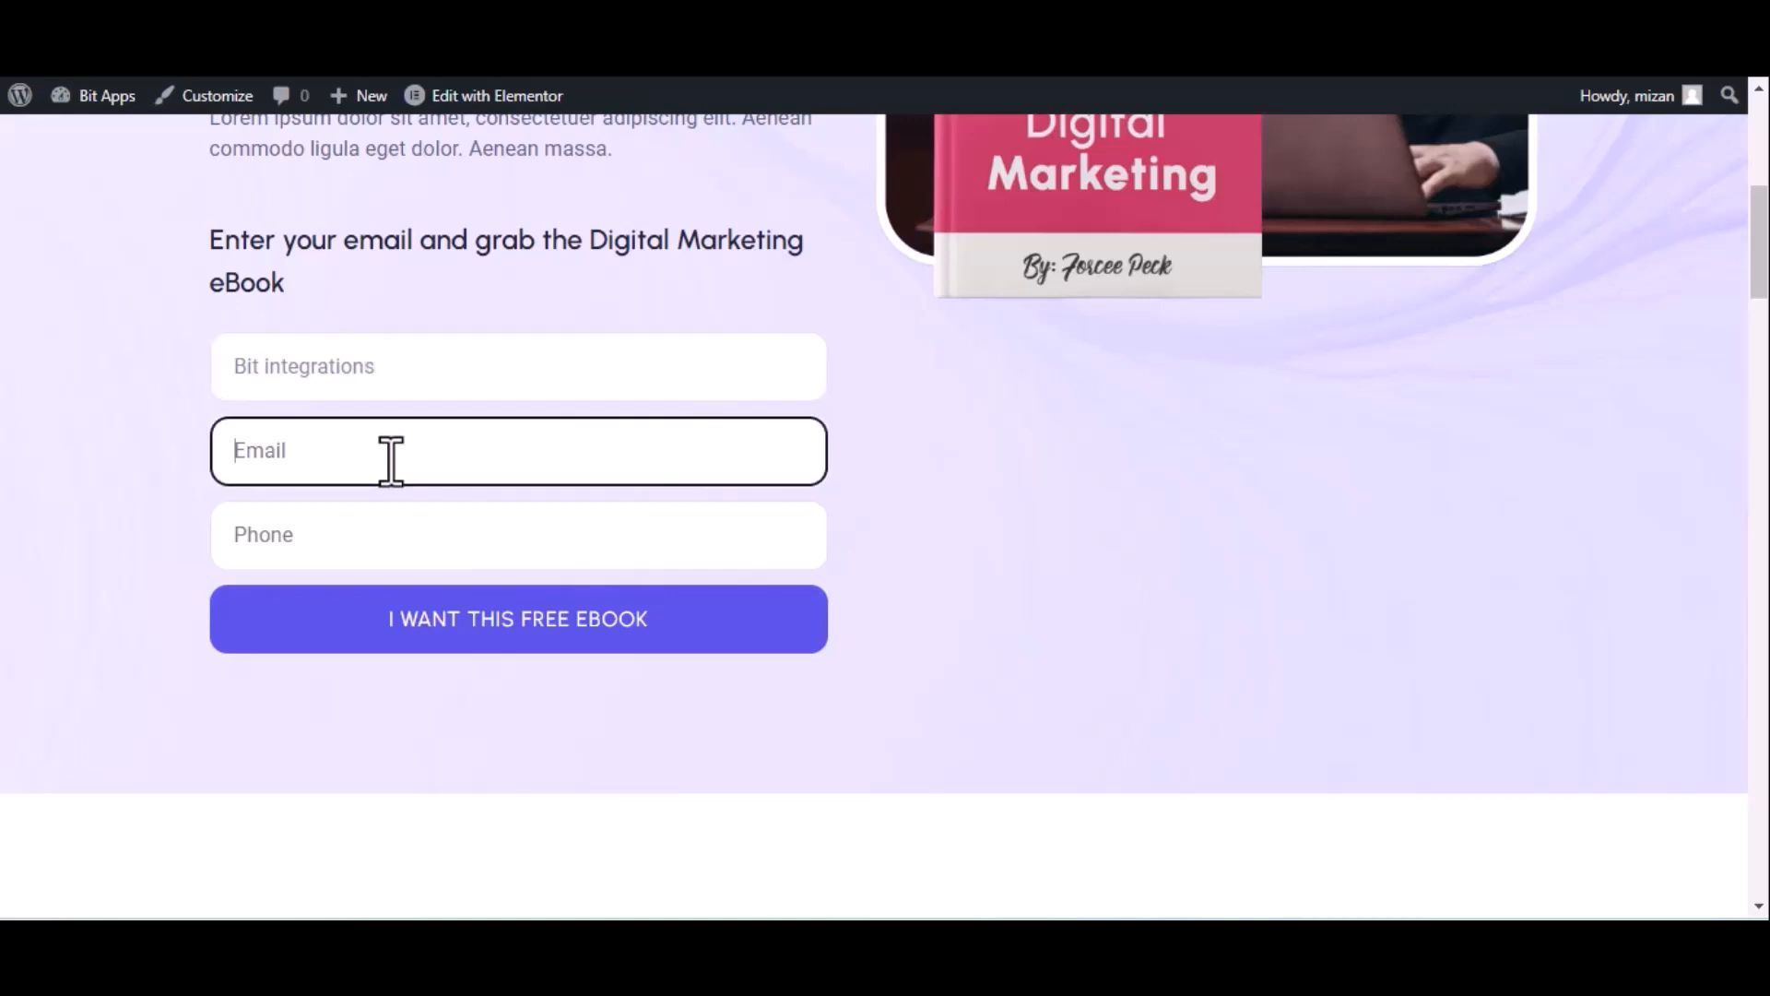
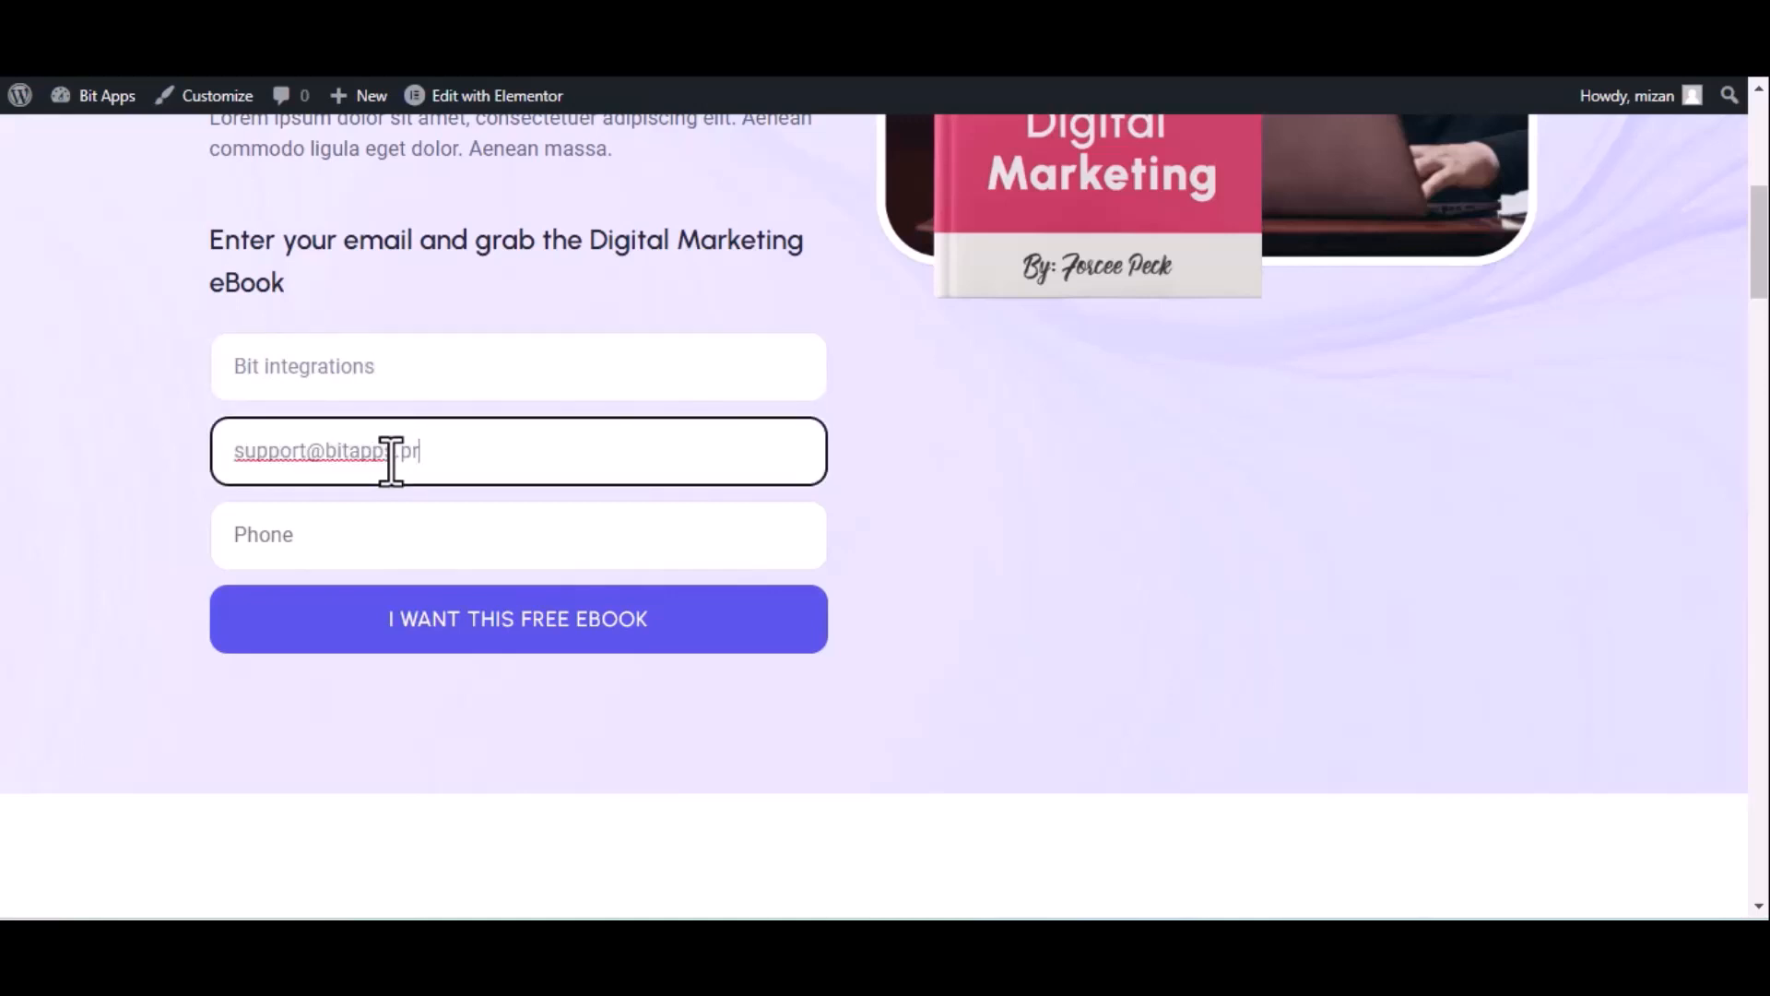
Step: Fill in a test email address and phone number, then submit the free eBook opt-in form
left_click(553, 550)
type("4444")
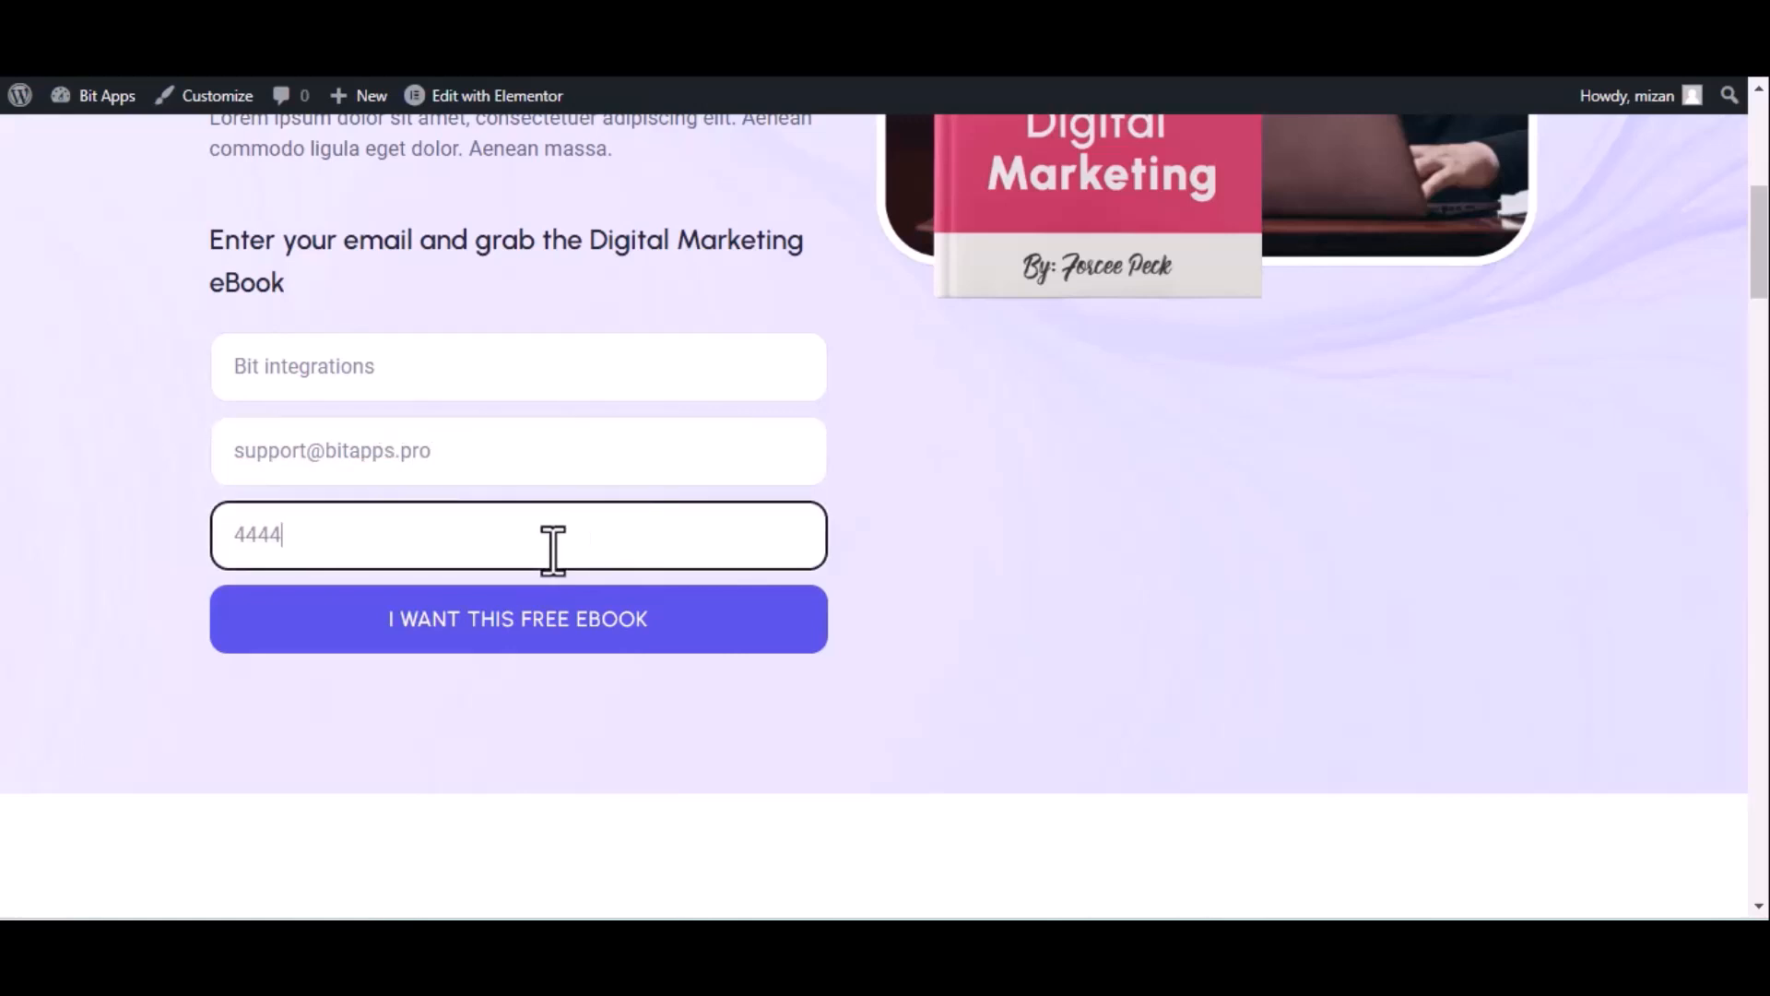
key("BackSpace")
type("555666")
left_click(548, 613)
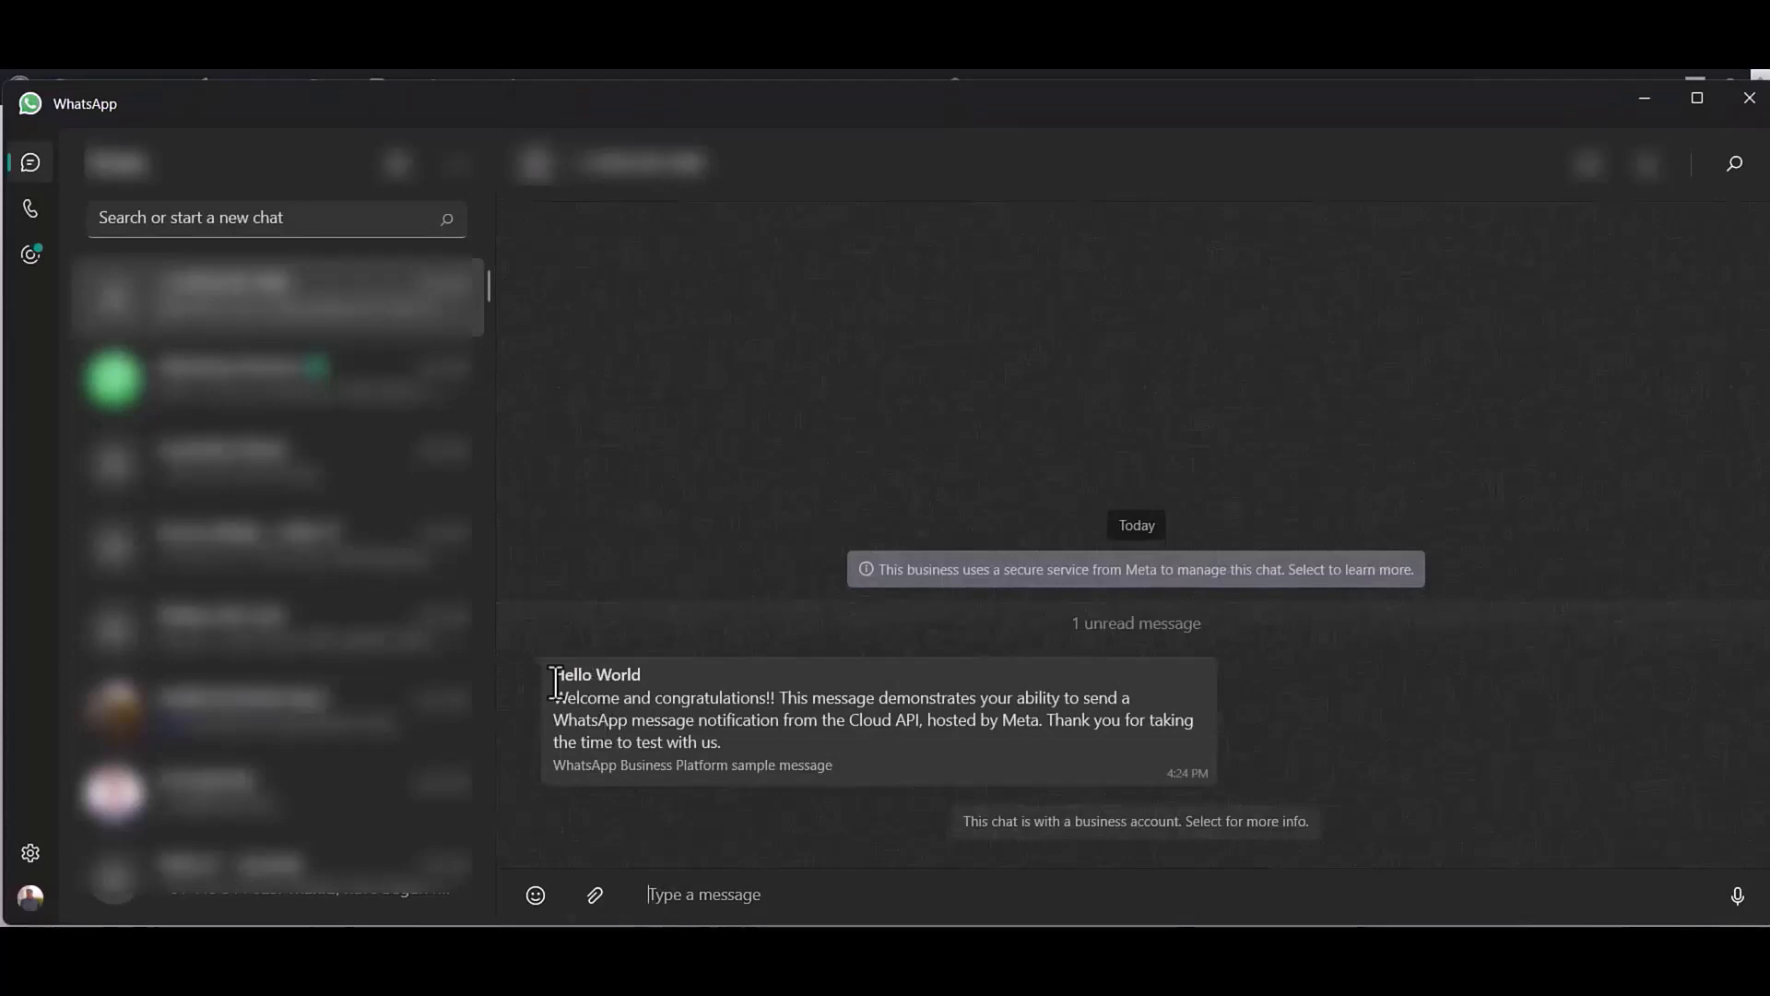
Step: Compare the received WhatsApp message with the hello_world template preview
left_click_drag(553, 674, 888, 757)
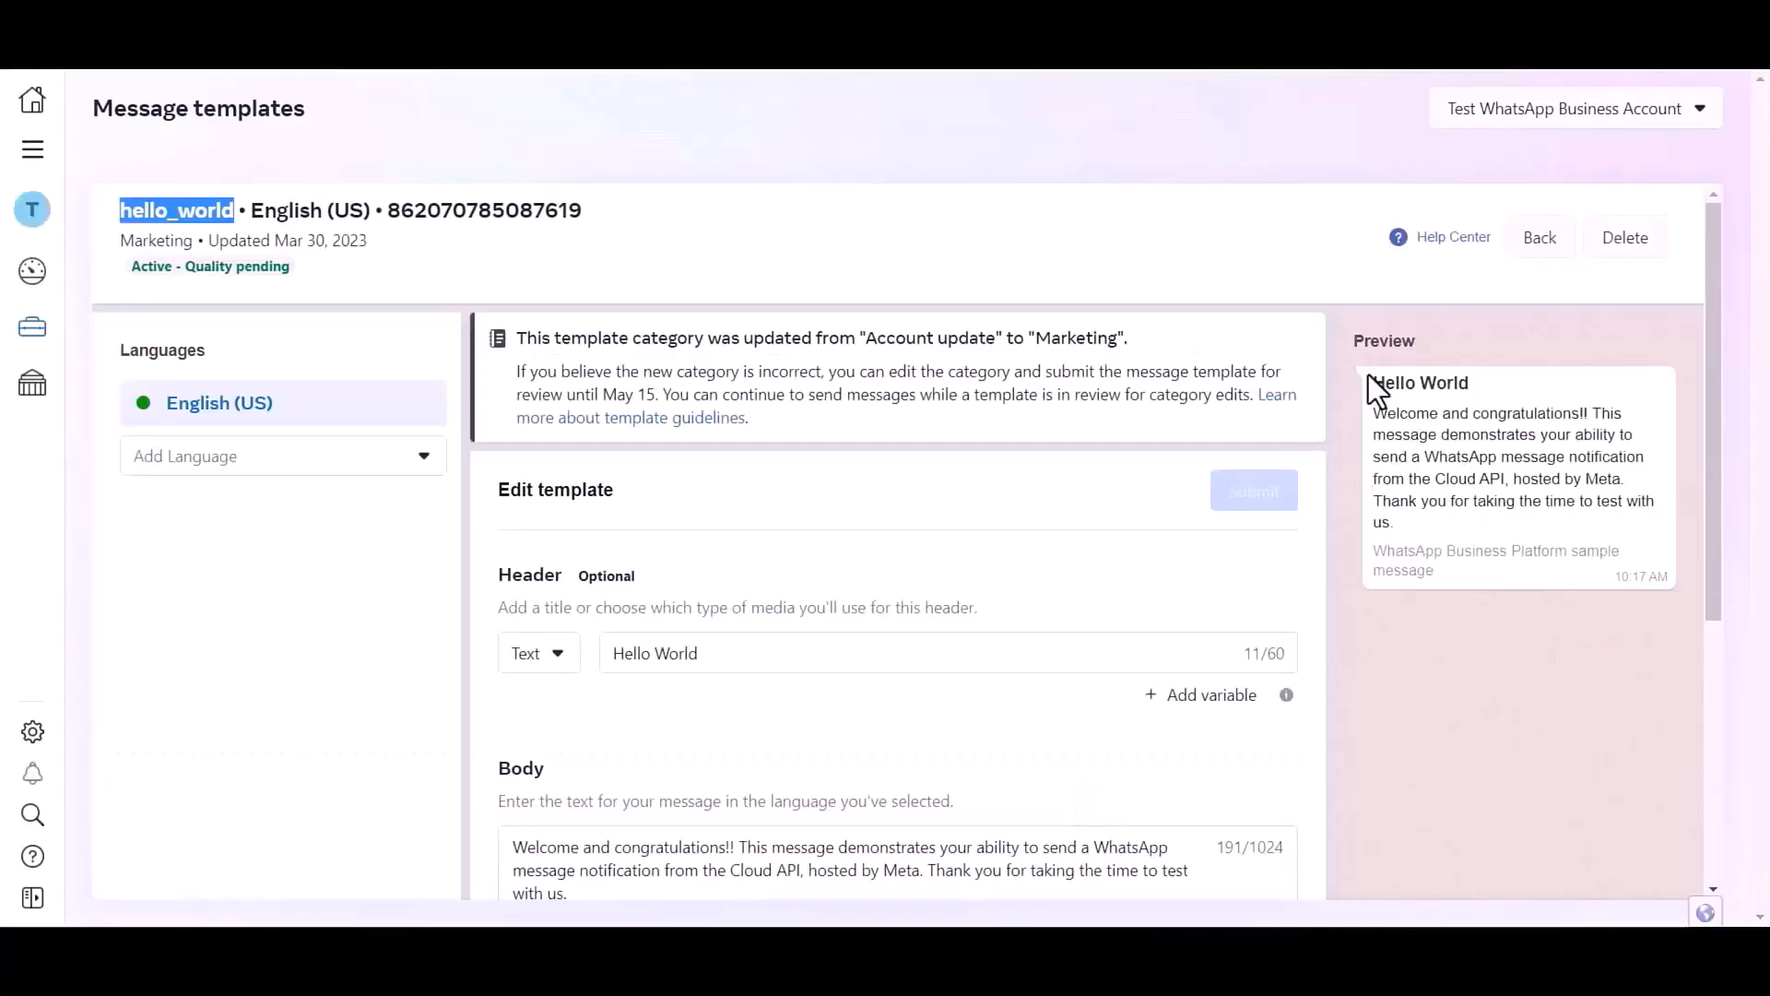
left_click(1497, 516)
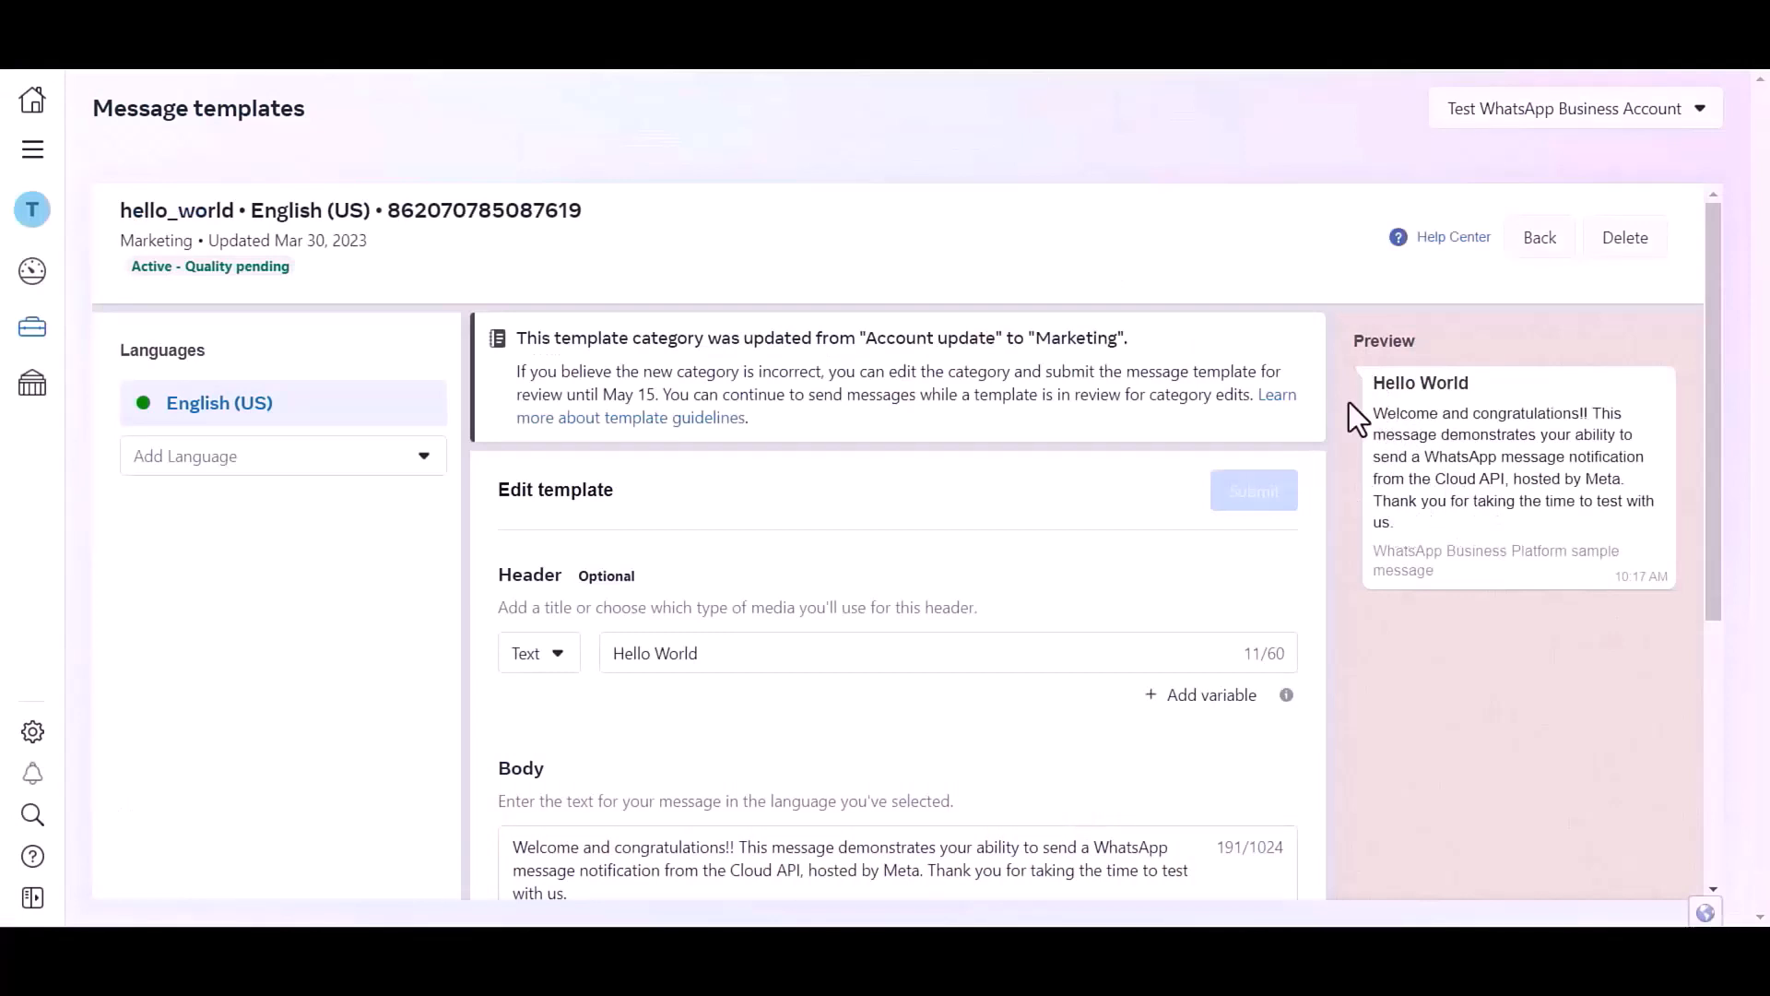